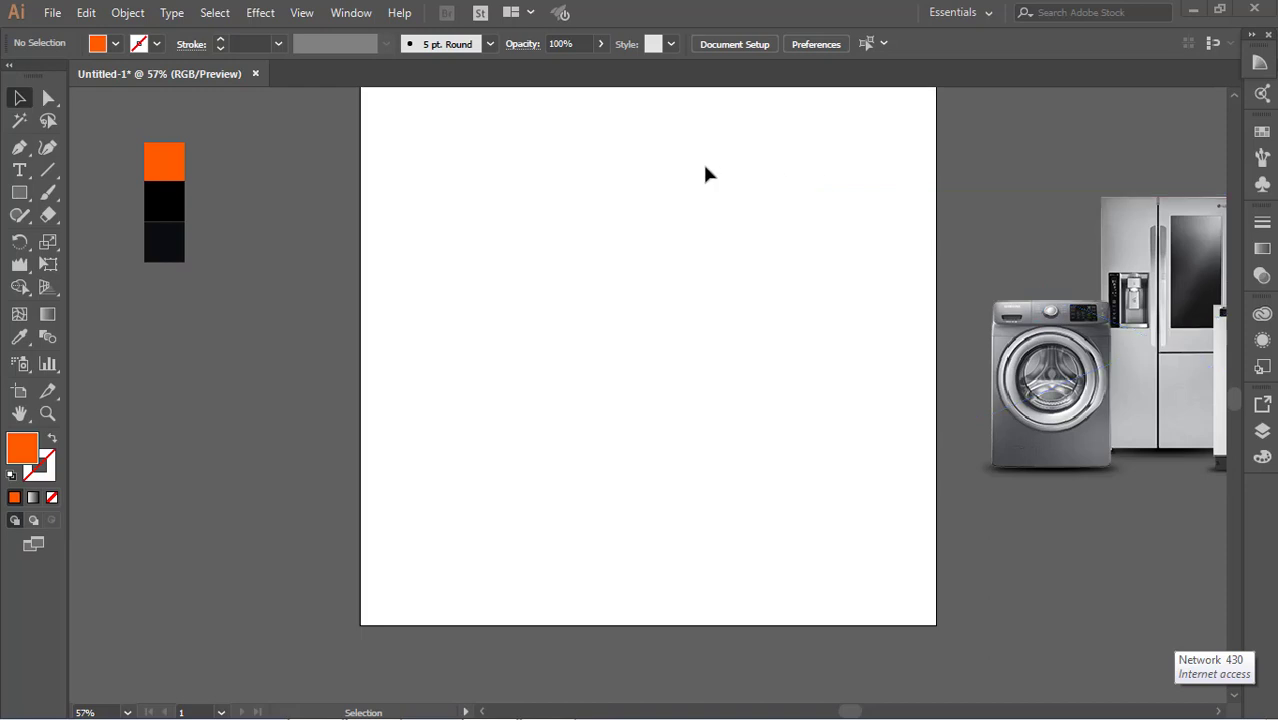
- Check the current orange fill's hex value (#ff5a00) in the Color Picker
scroll(472, 262, "up", 2)
scroll(470, 258, "down", 1)
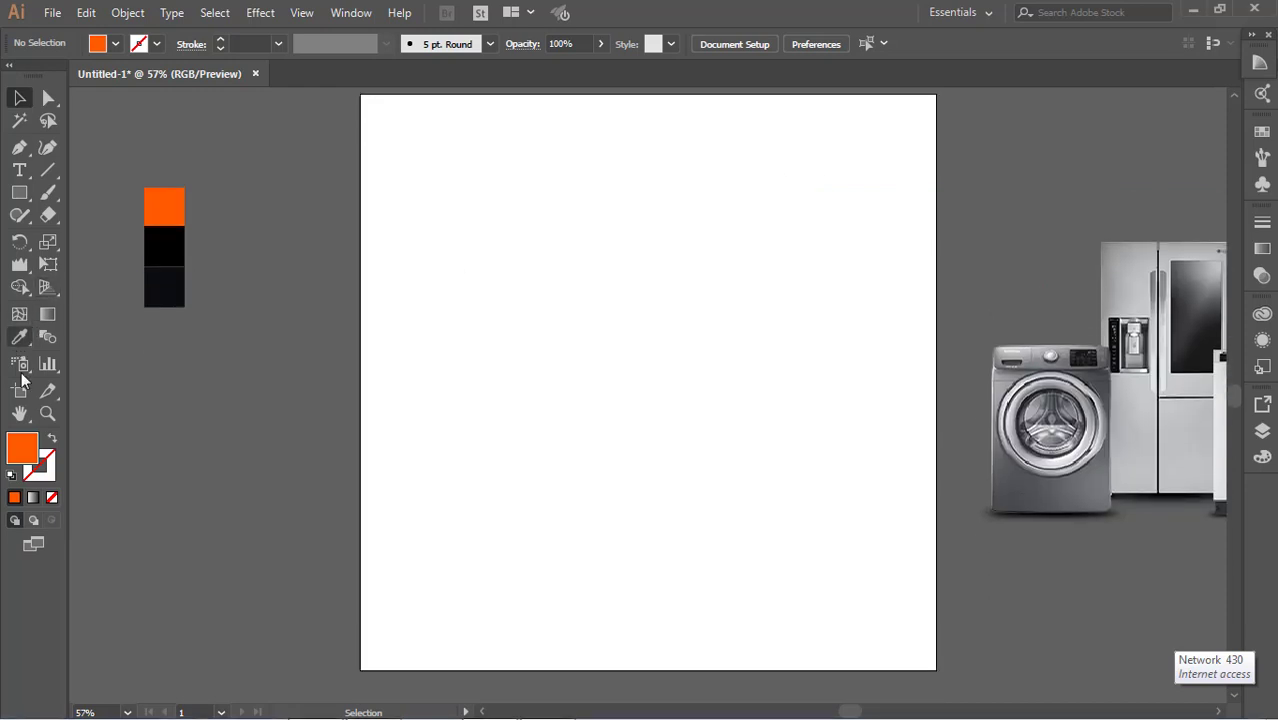
double_click(32, 452)
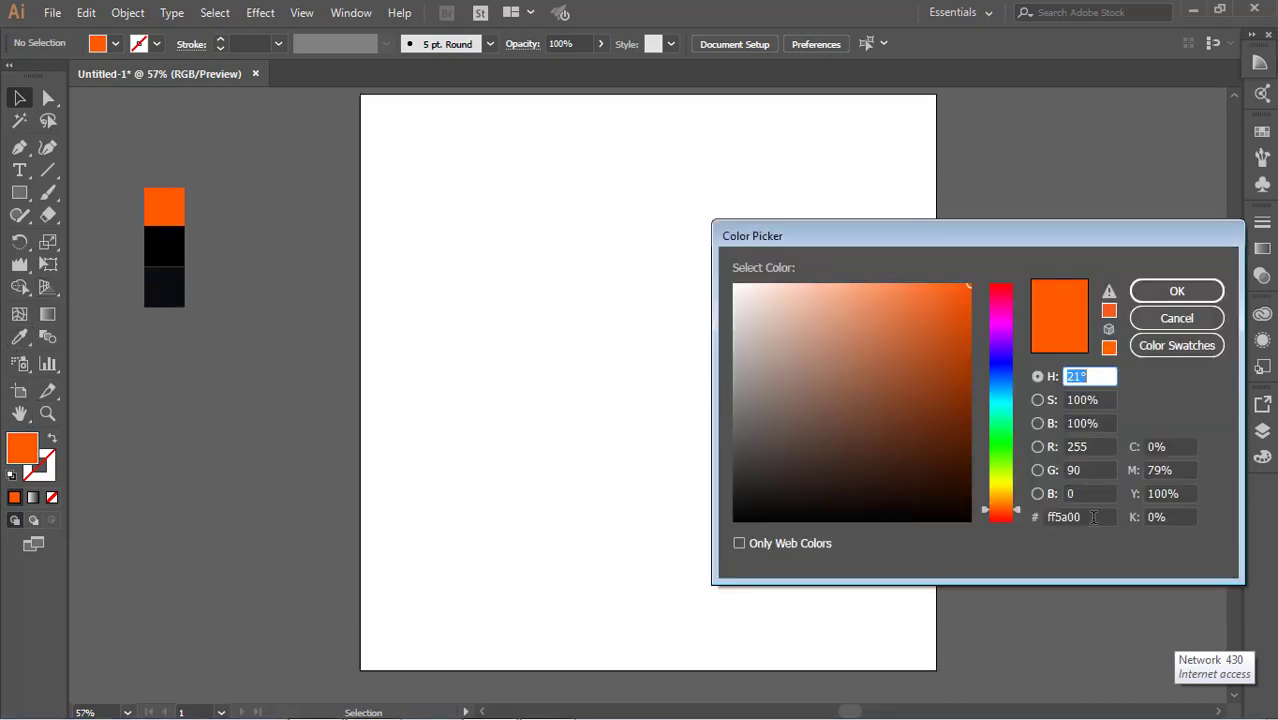
left_click(1094, 517)
left_click(1177, 291)
left_click(160, 260)
- Select the middle black palette square and read its hex code in the Color Picker
left_click(233, 440)
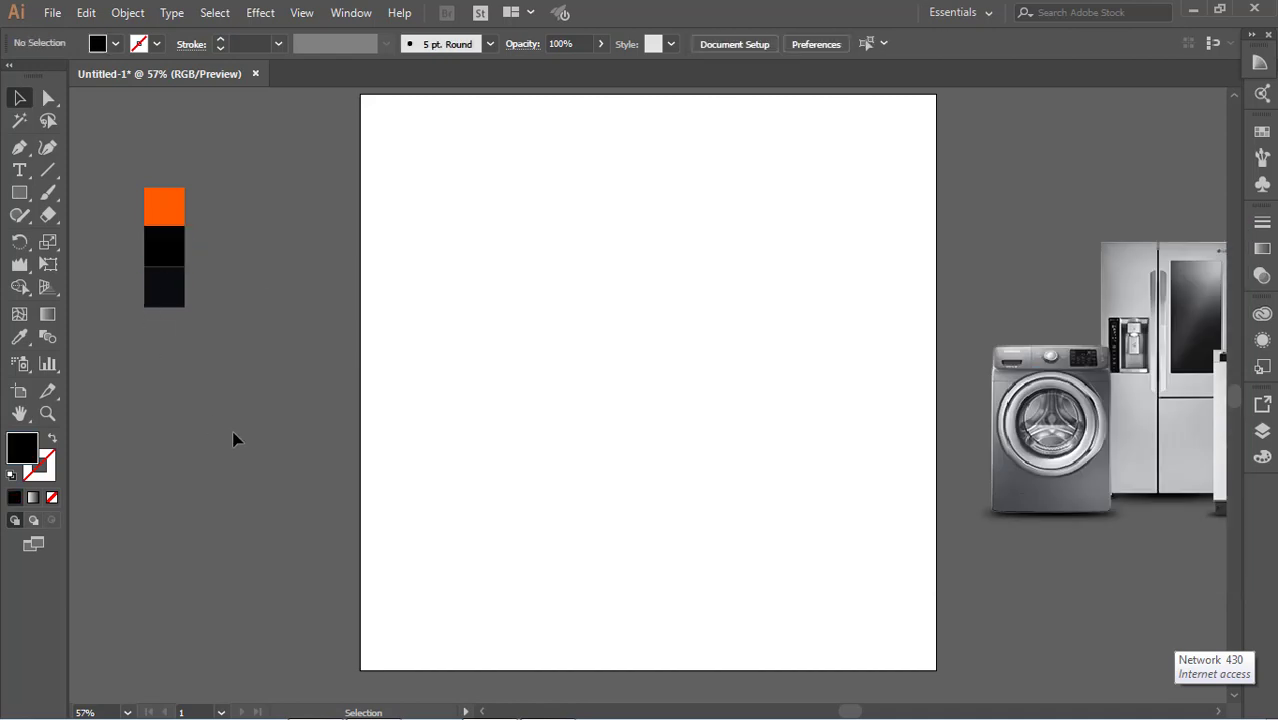
left_click(146, 252)
double_click(20, 452)
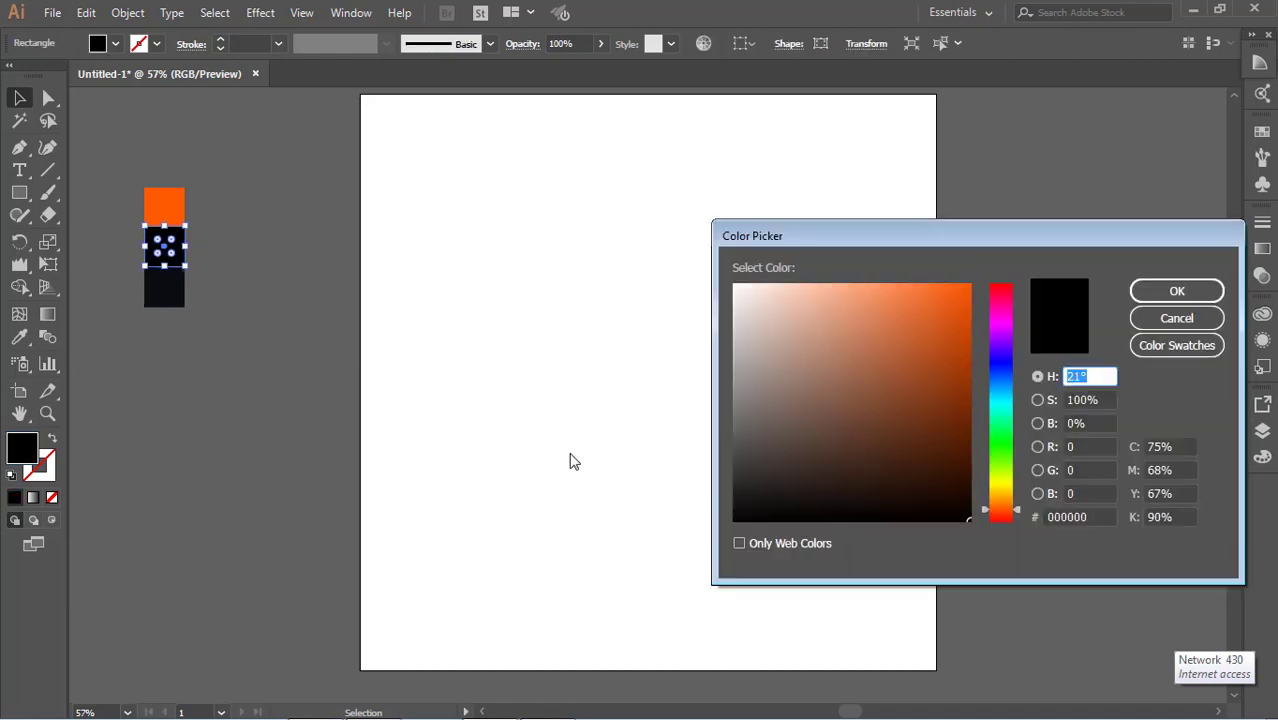
left_click(1108, 517)
left_click(1177, 291)
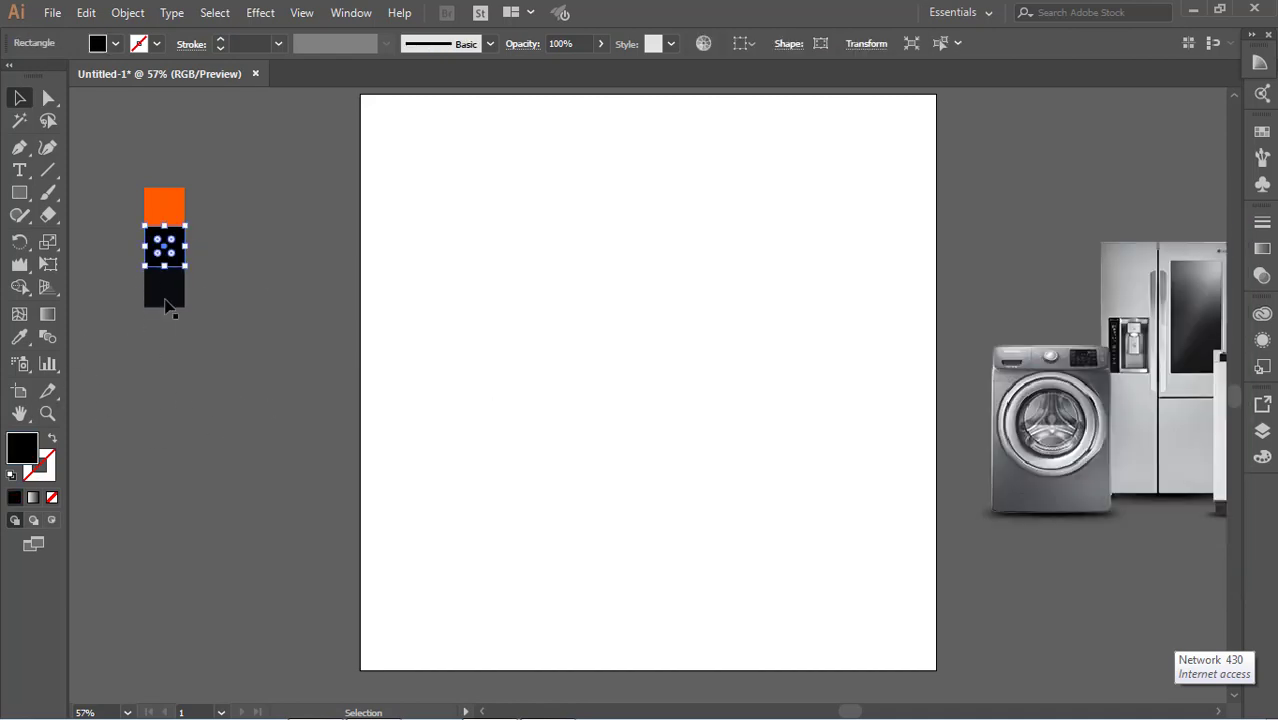
- Make the dark navy #0b0d12 square the current fill after checking its value
left_click(165, 300)
double_click(21, 448)
left_click(1090, 517)
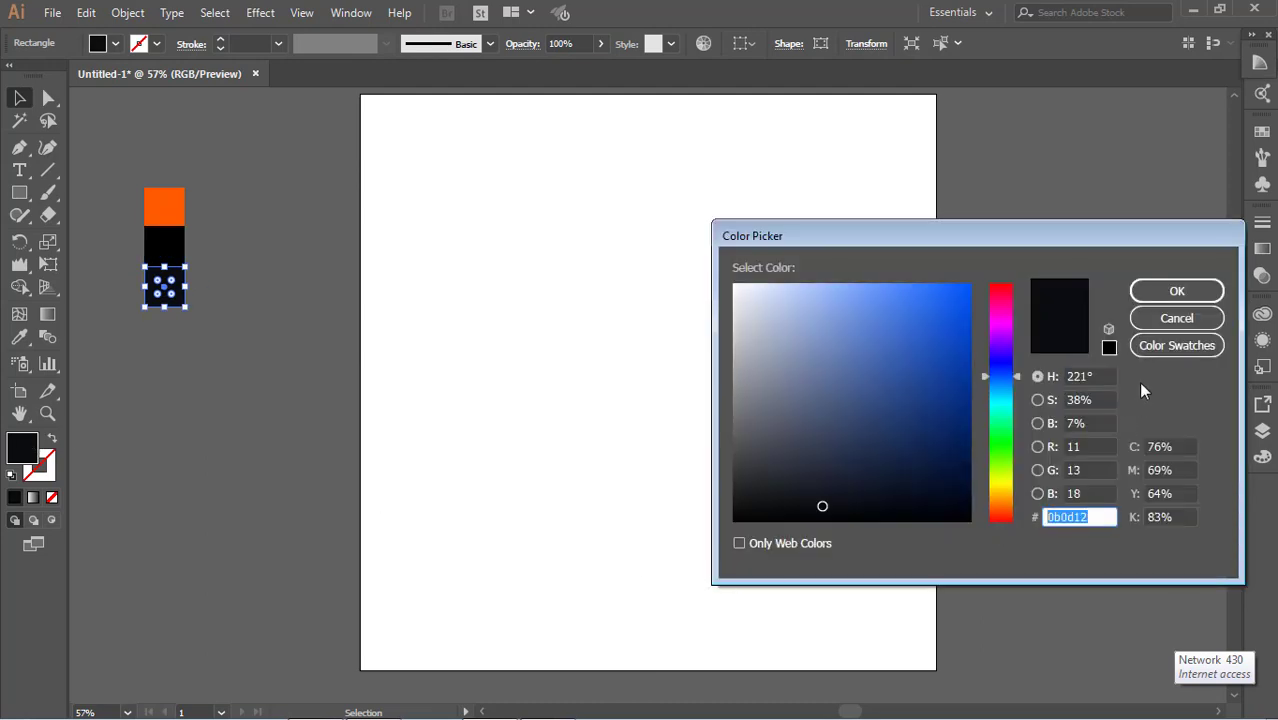
left_click(1177, 291)
left_click(302, 309)
- Draw a full-artboard rectangle and give it the black of the middle swatch
left_click(19, 193)
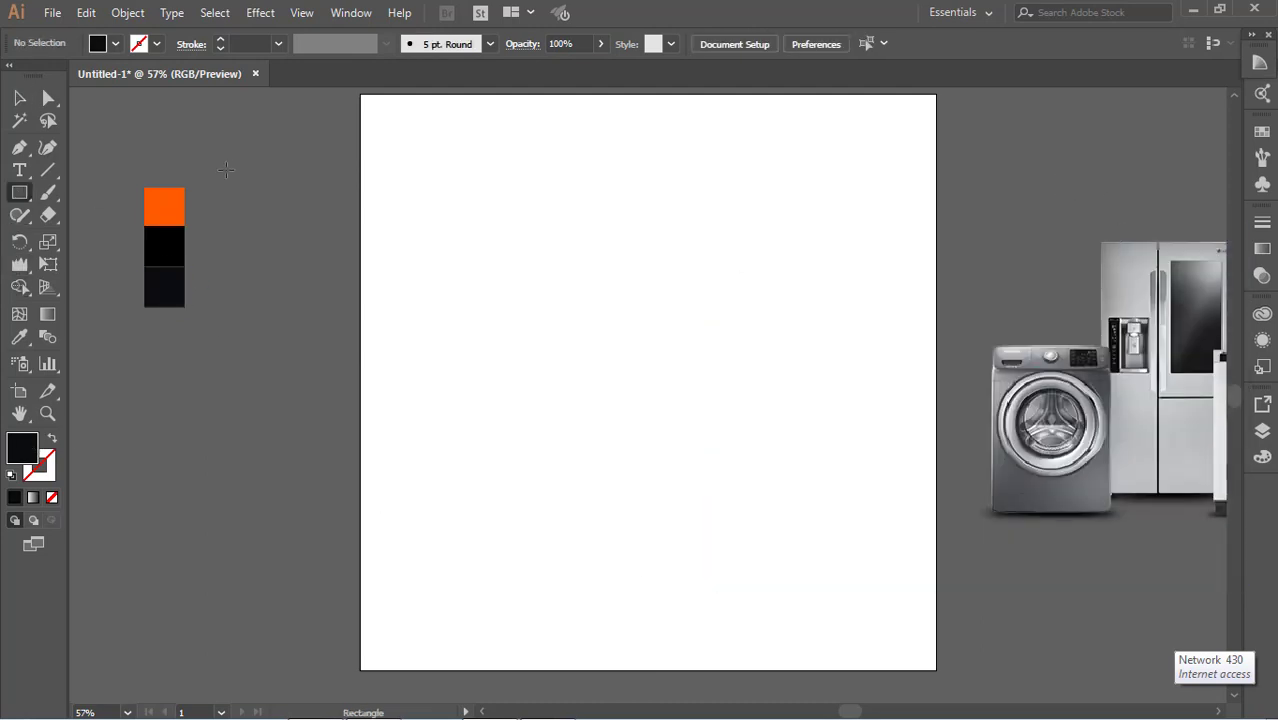
scroll(373, 137, "up", 3)
scroll(373, 137, "down", 1)
left_click_drag(360, 139, 936, 609)
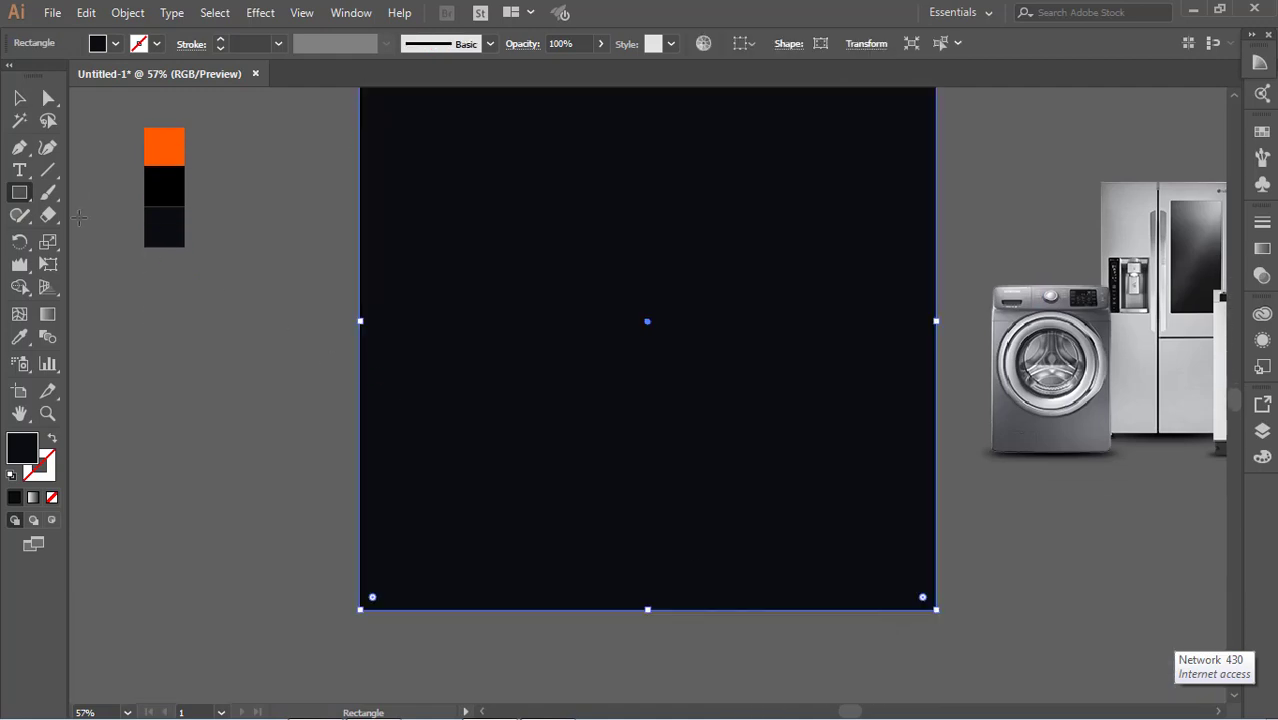
left_click(19, 337)
left_click(162, 184)
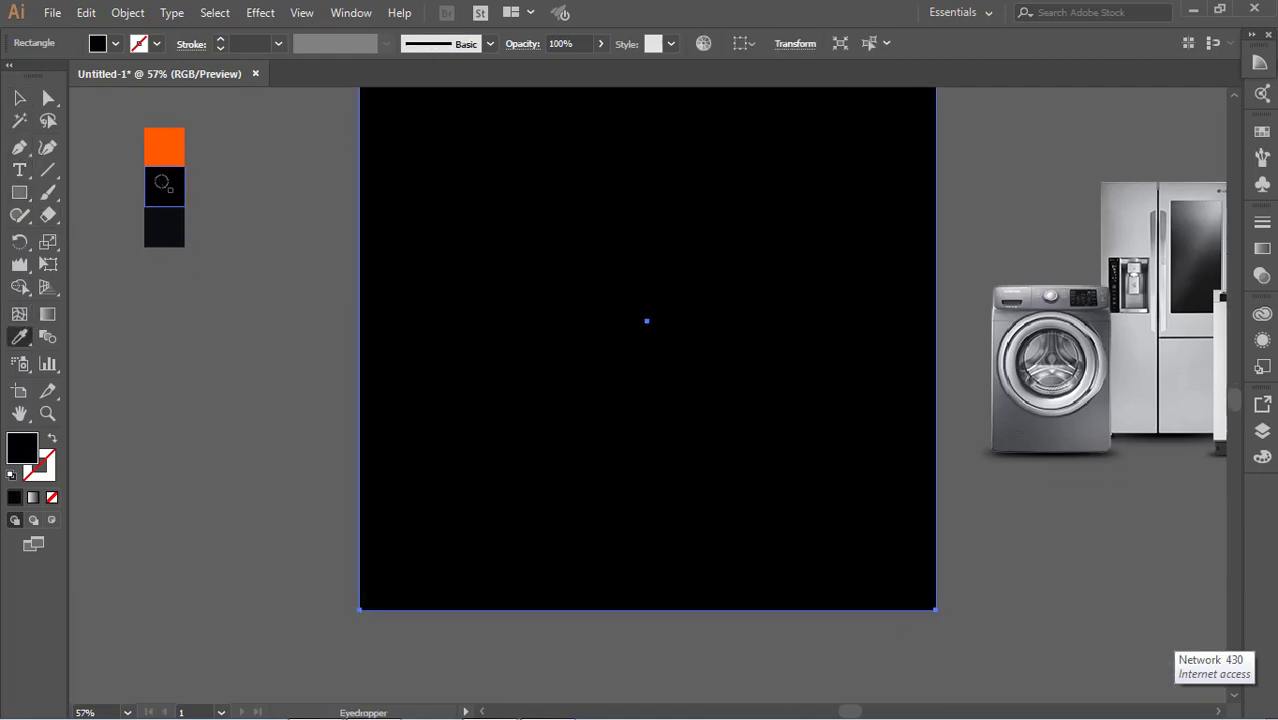
left_click(19, 97)
left_click(662, 462)
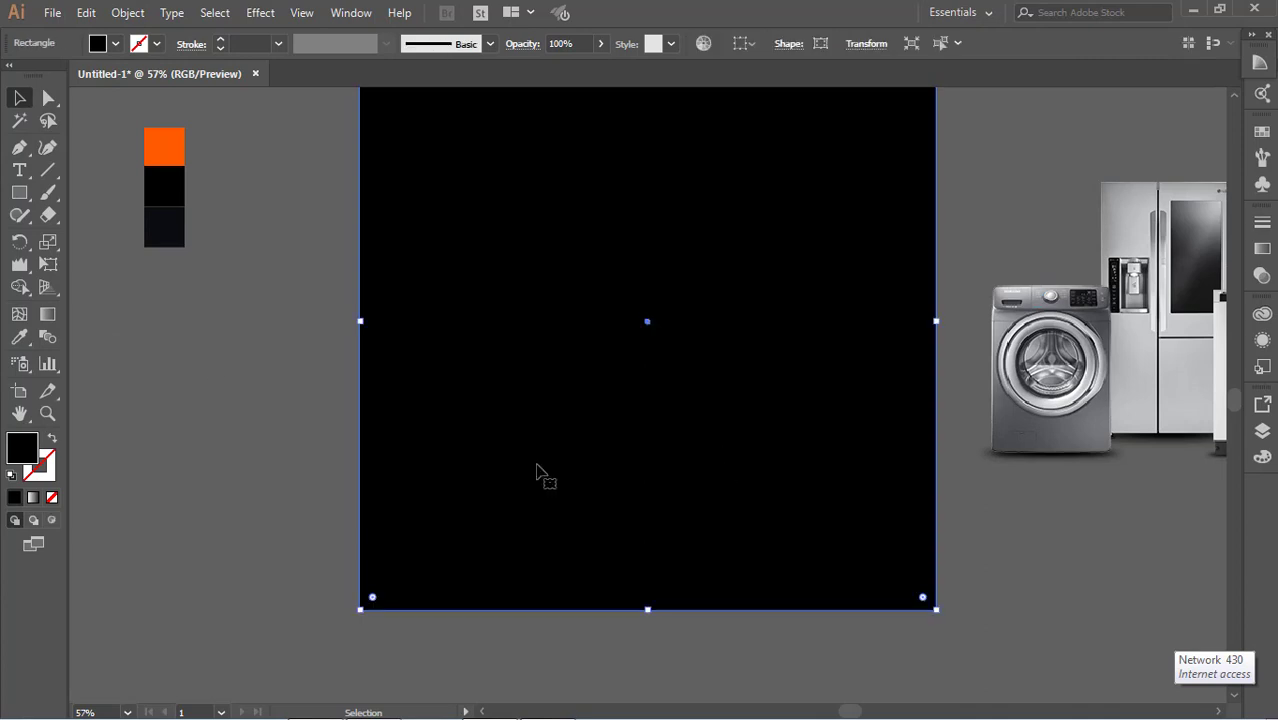
- Add a gradient mesh point at the rectangle's centre coloured dark navy
left_click(22, 316)
left_click(647, 321)
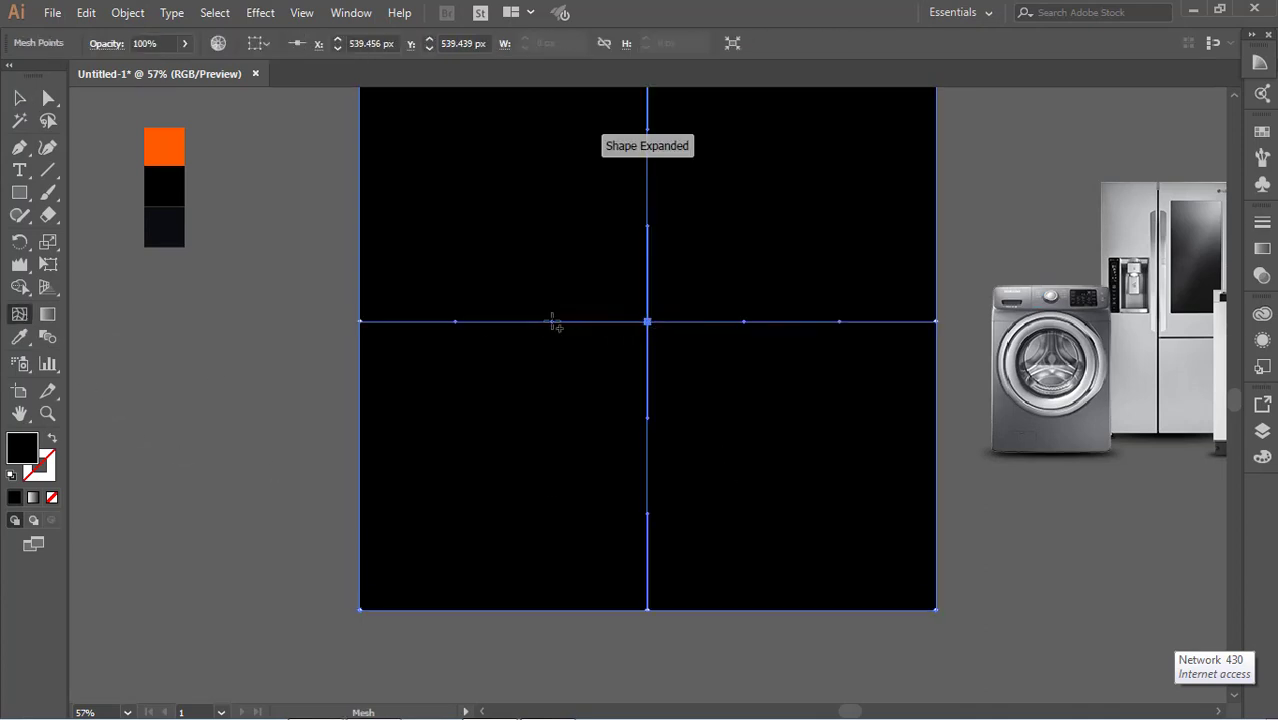
left_click(20, 337)
left_click(164, 228)
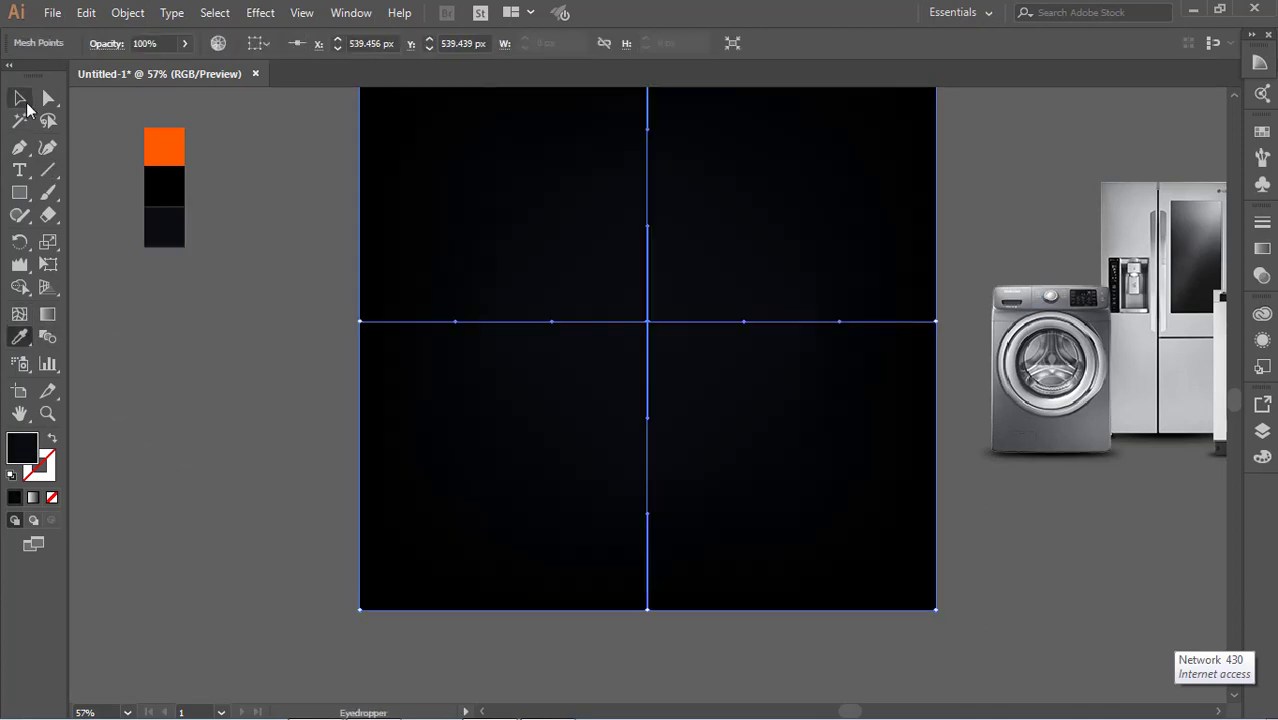
left_click(20, 98)
left_click(167, 356)
- Nudge the mesh background up and trim its height to 1032 px
left_click(779, 459)
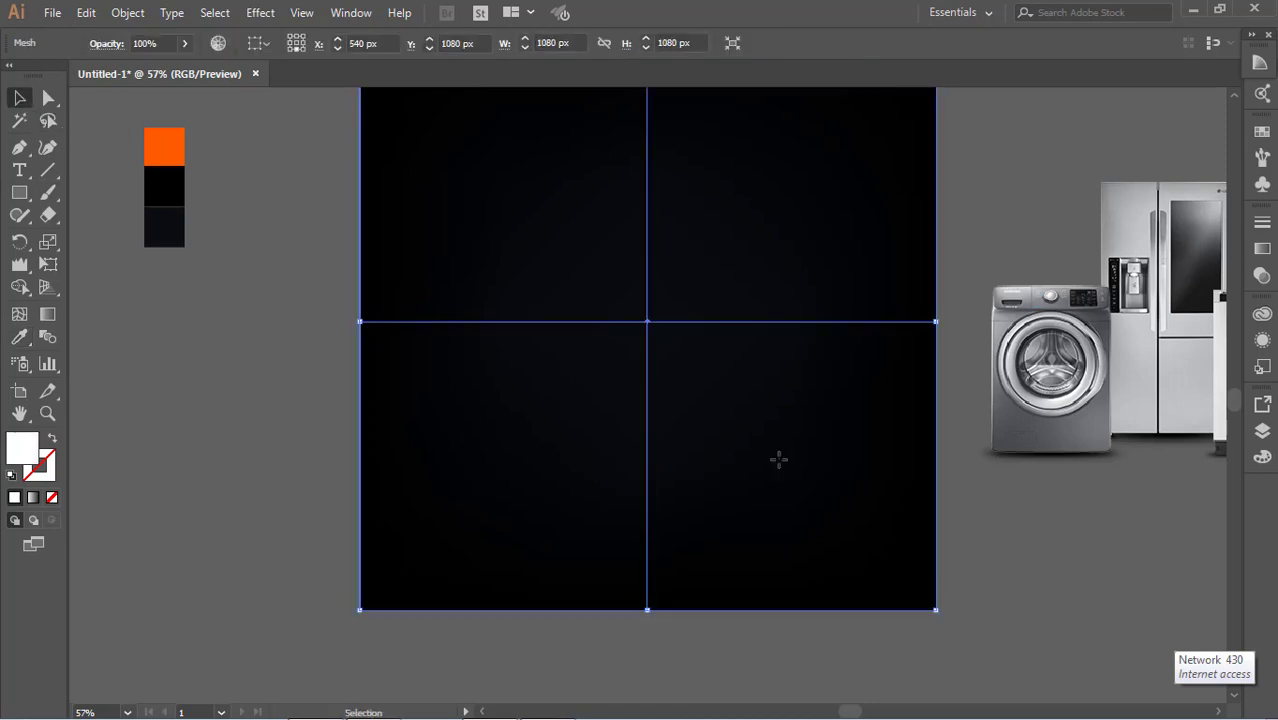
key("Up")
key("Up")
key("Up")
key("Up")
key("Up")
key("Up")
key("Up")
key("Up")
key("Up")
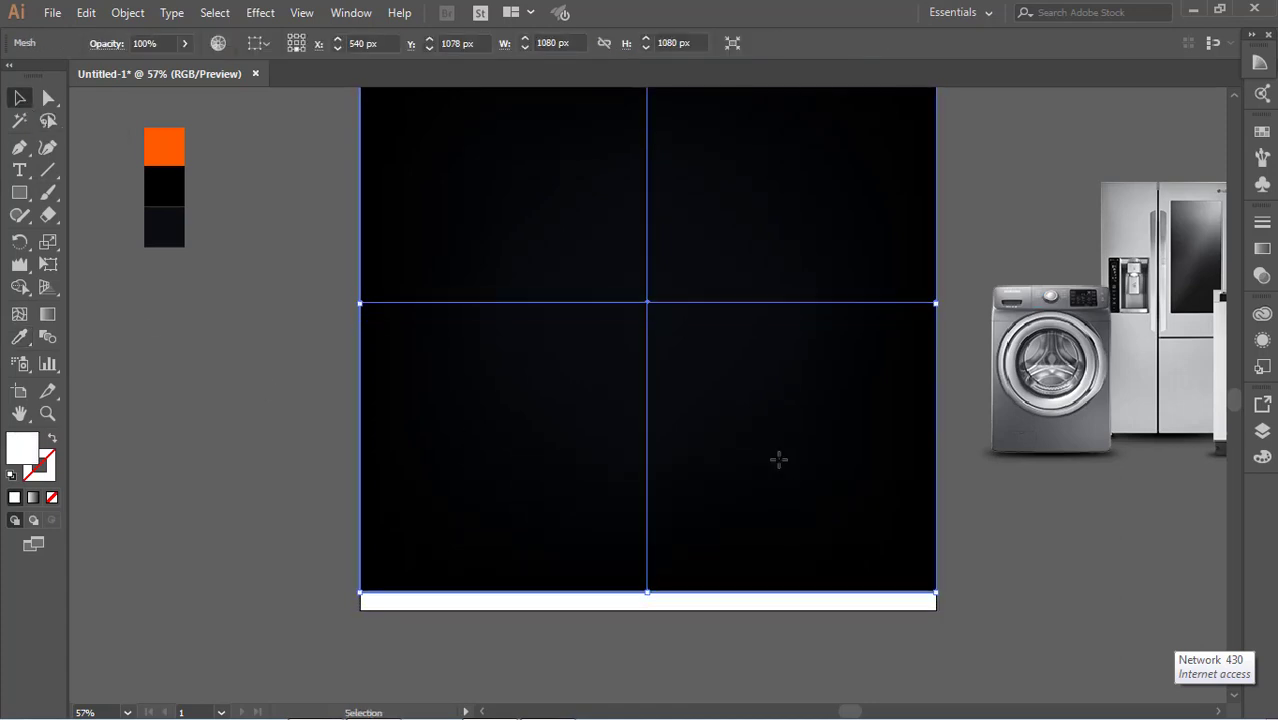
key("Up")
key("Up")
key("Up")
scroll(762, 470, "up", 3)
scroll(700, 400, "up", 2)
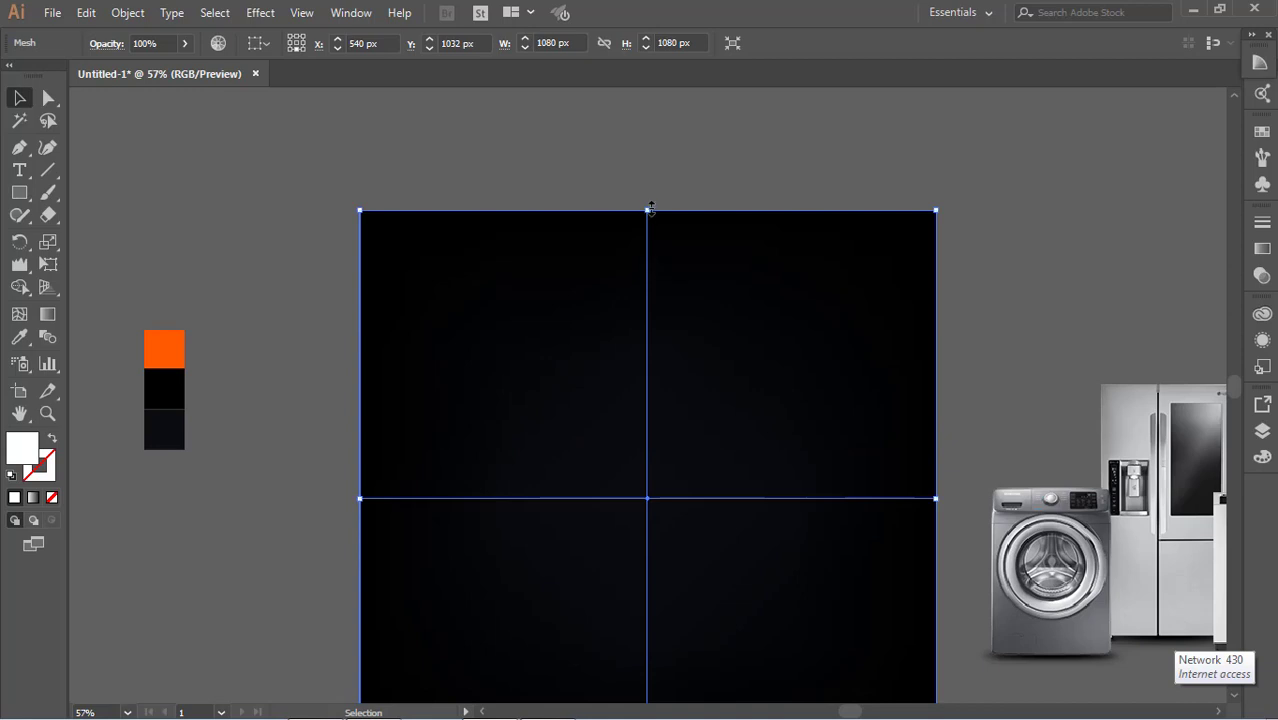
left_click_drag(651, 208, 659, 237)
scroll(675, 262, "down", 3)
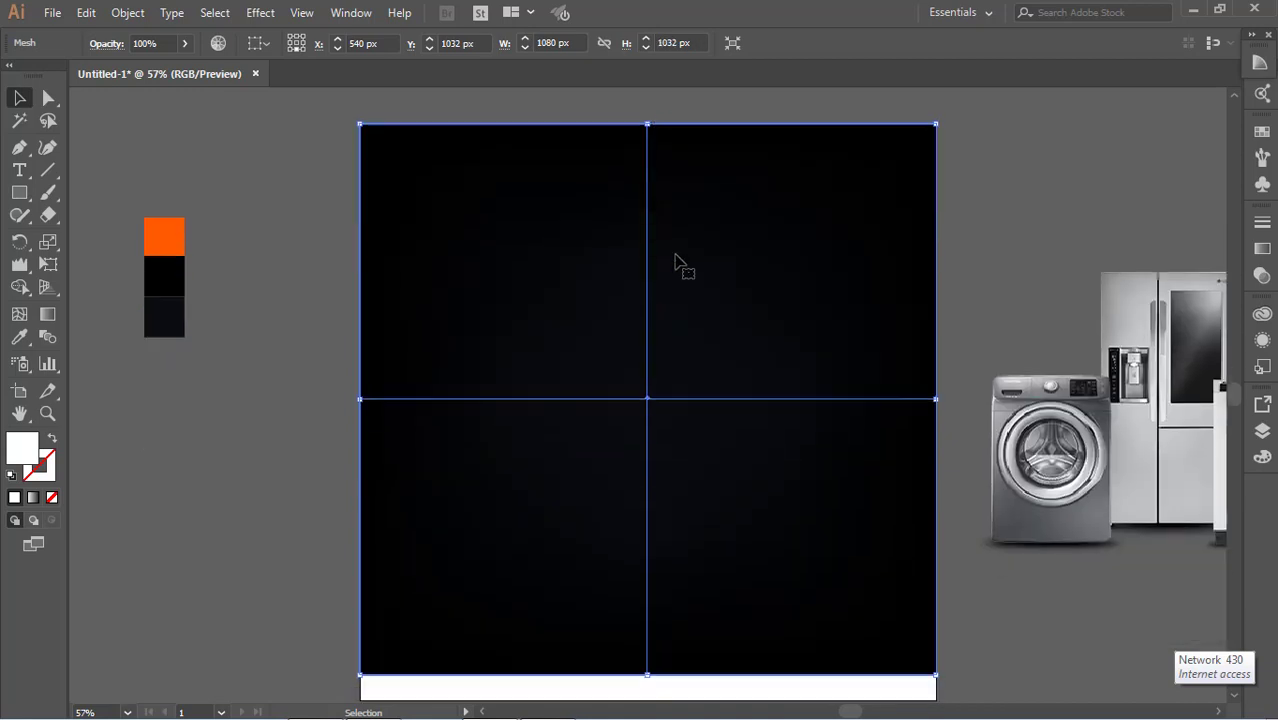
left_click(975, 256)
scroll(962, 246, "down", 2)
- Draw an orange-filled rectangle over the bottom white strip
left_click(19, 192)
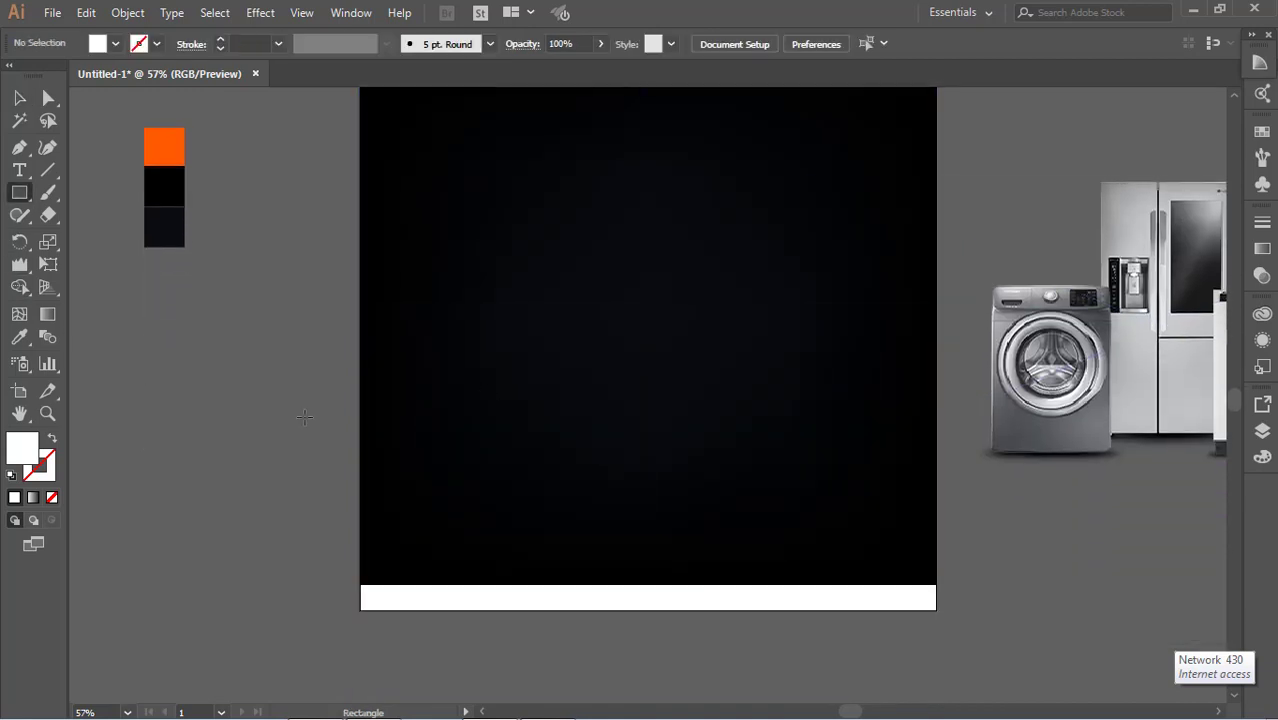
mouse_move(360, 517)
left_mouse_down()
mouse_move(858, 613)
mouse_move(936, 610)
left_mouse_up()
left_click(19, 337)
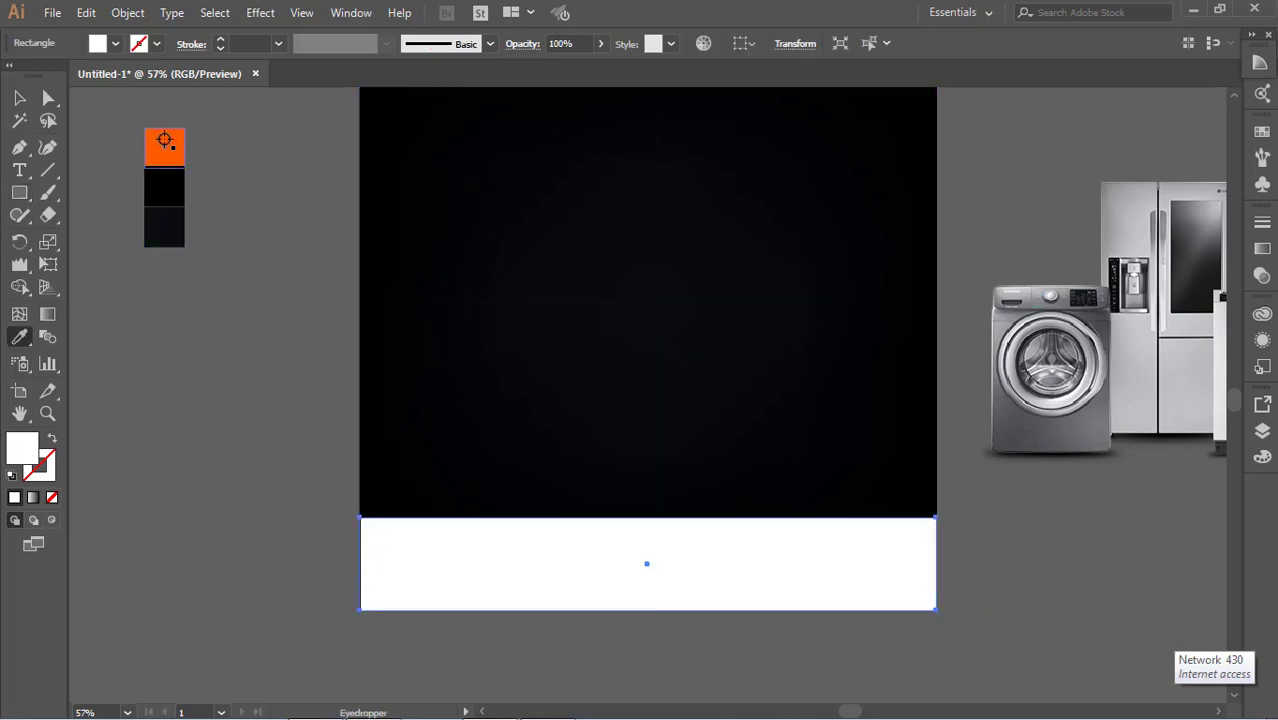
left_click(164, 145)
key("v")
left_click(450, 456)
scroll(638, 517, "up", 1)
scroll(638, 517, "down", 1)
- Wrinkle the orange band's top edge with two Wrinkle tool strokes
left_click(759, 540)
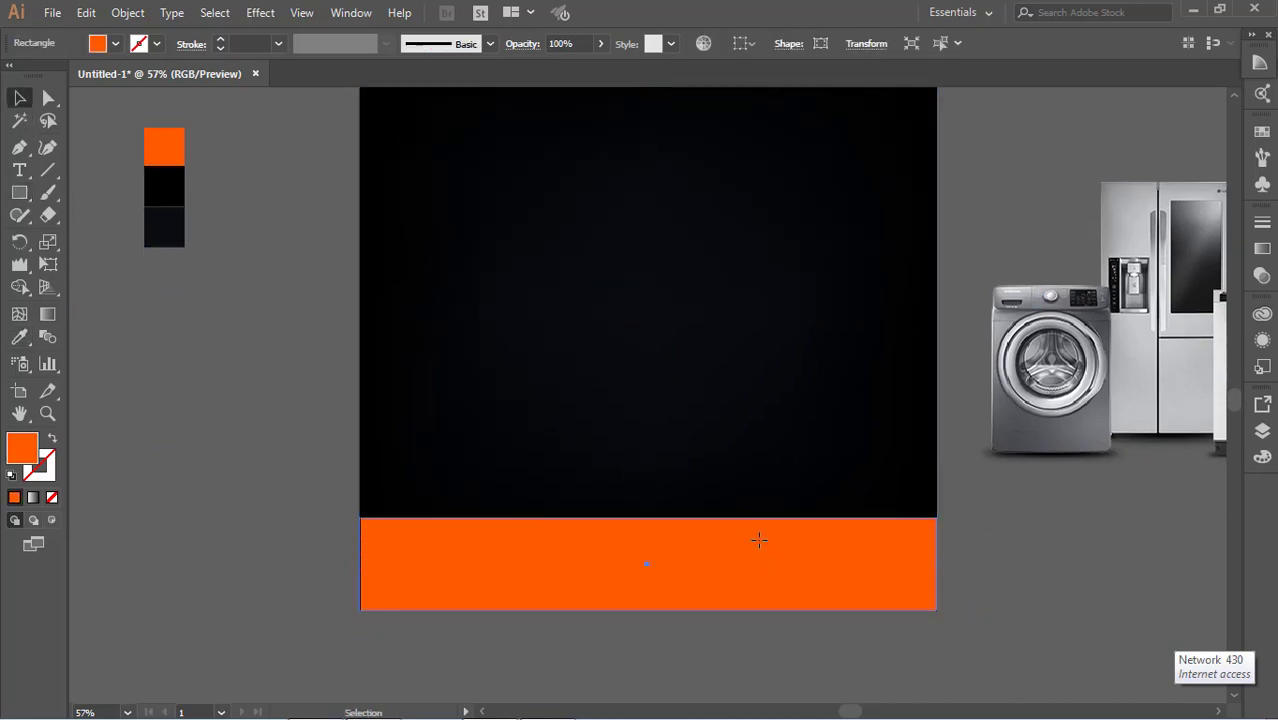
left_click(19, 263)
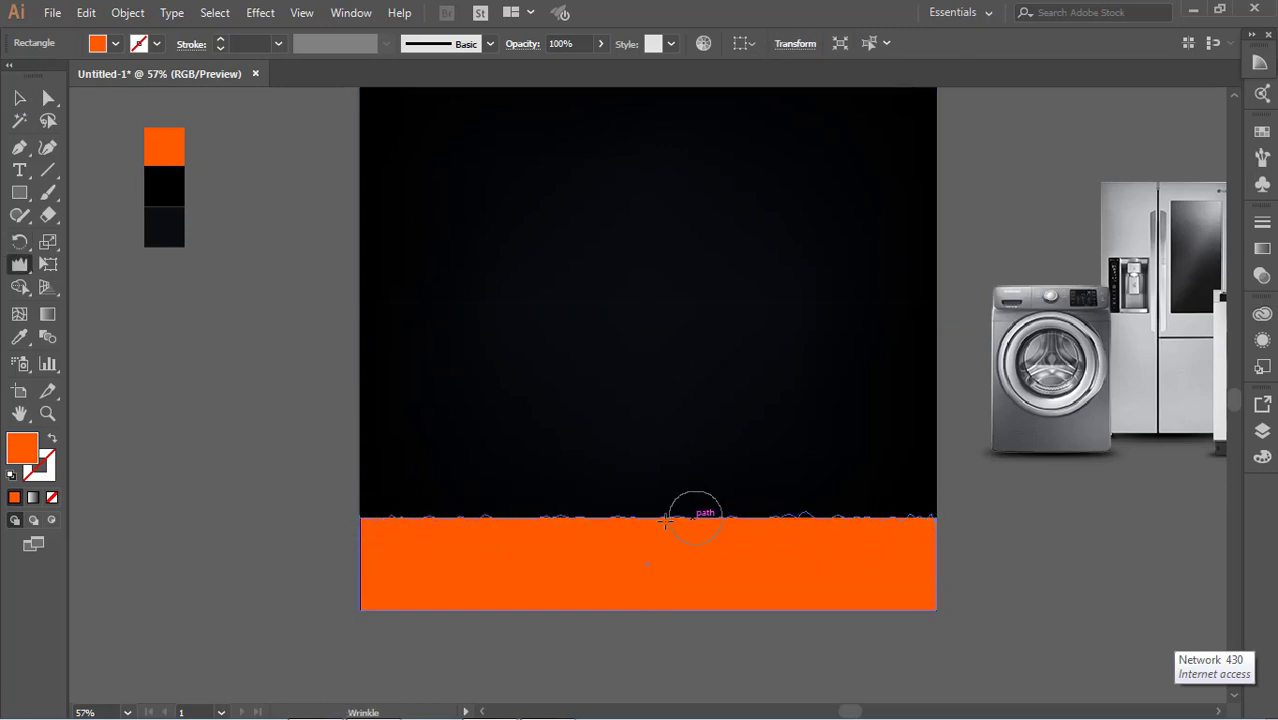
left_click_drag(666, 521, 521, 524)
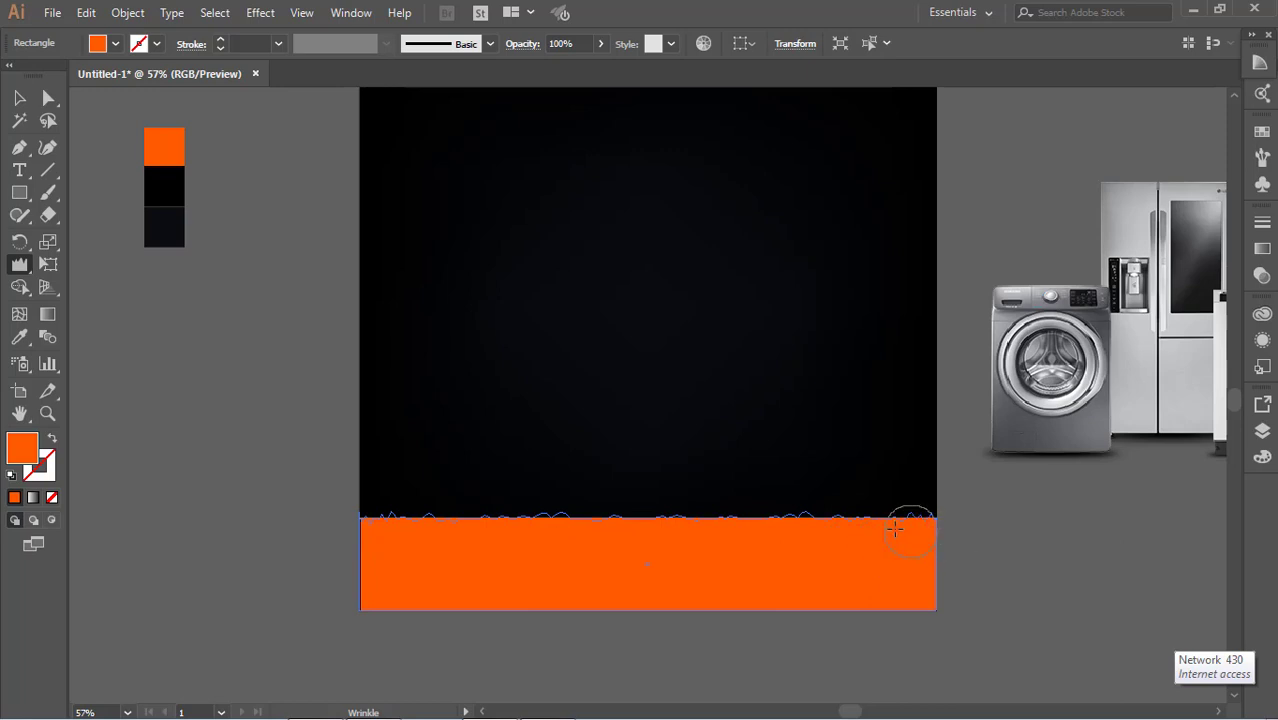
left_click_drag(894, 530, 430, 518)
key("v")
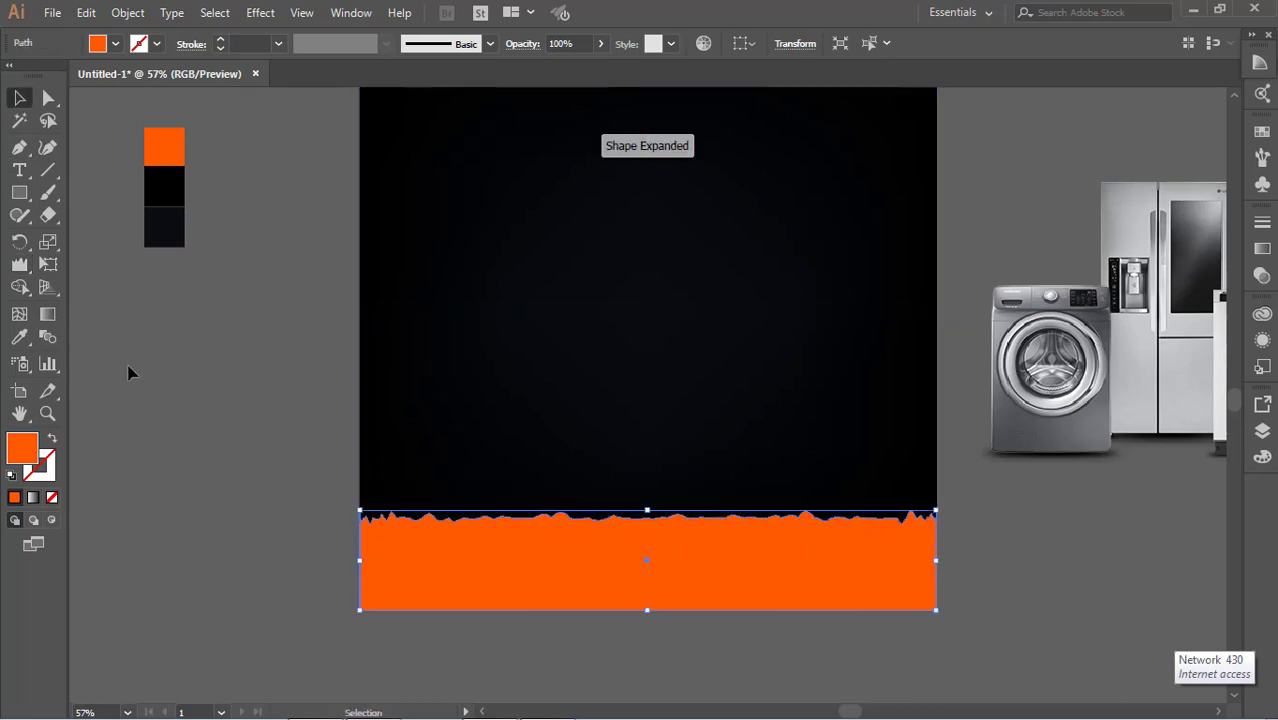
left_click(128, 366)
- Roughen the orange band's top edge further with another Wrinkle pass
left_click(743, 560)
left_click(19, 264)
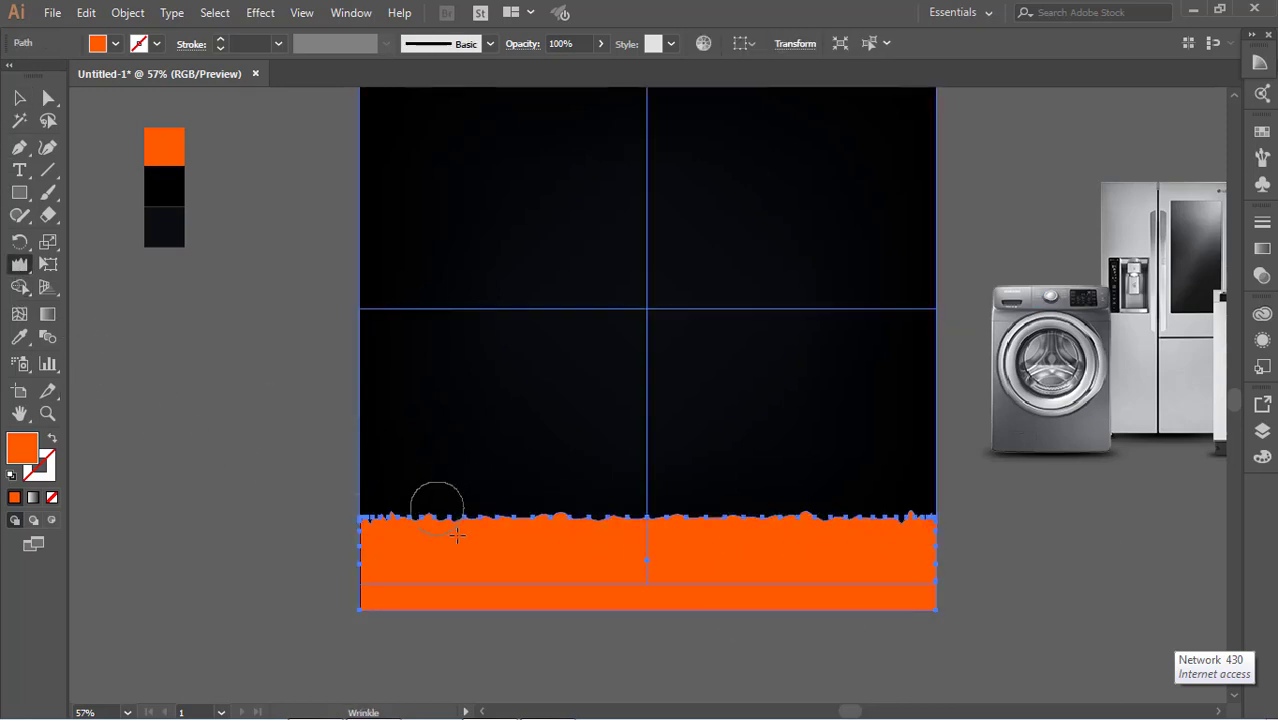
mouse_move(436, 513)
left_mouse_down()
mouse_move(912, 512)
mouse_move(848, 540)
left_mouse_up()
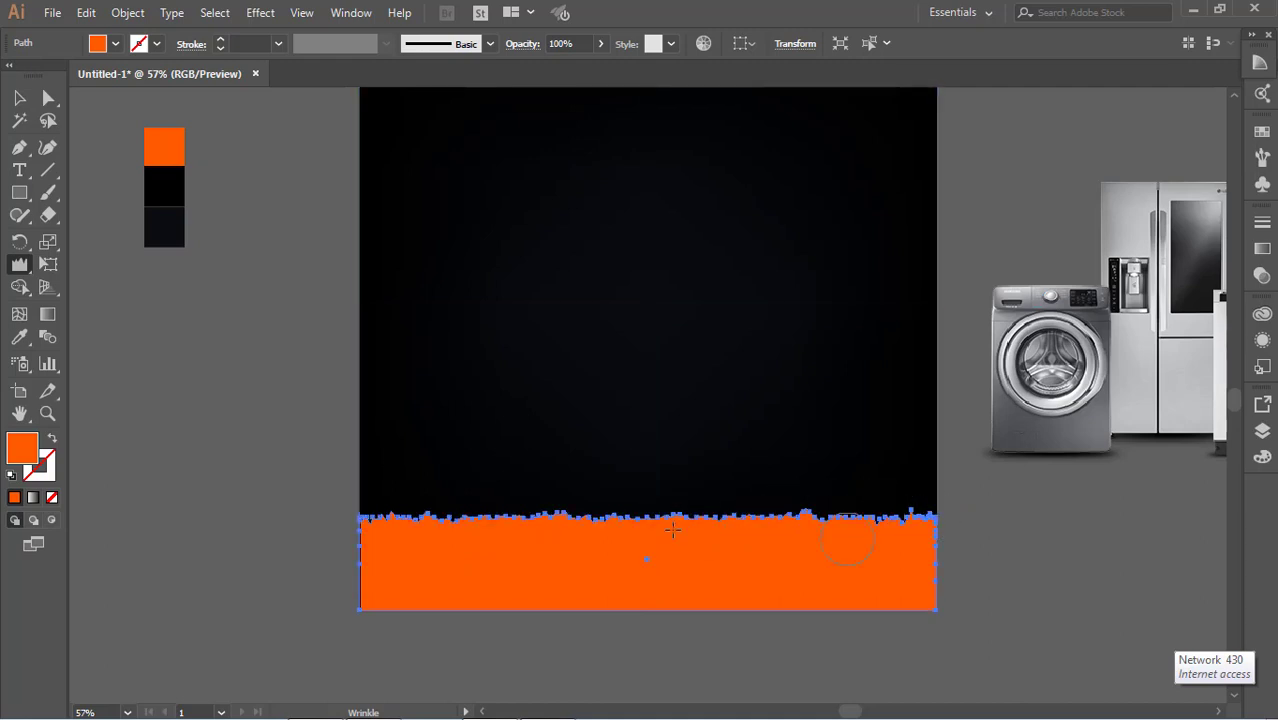
left_click(19, 97)
left_click(137, 500)
scroll(772, 536, "up", 2)
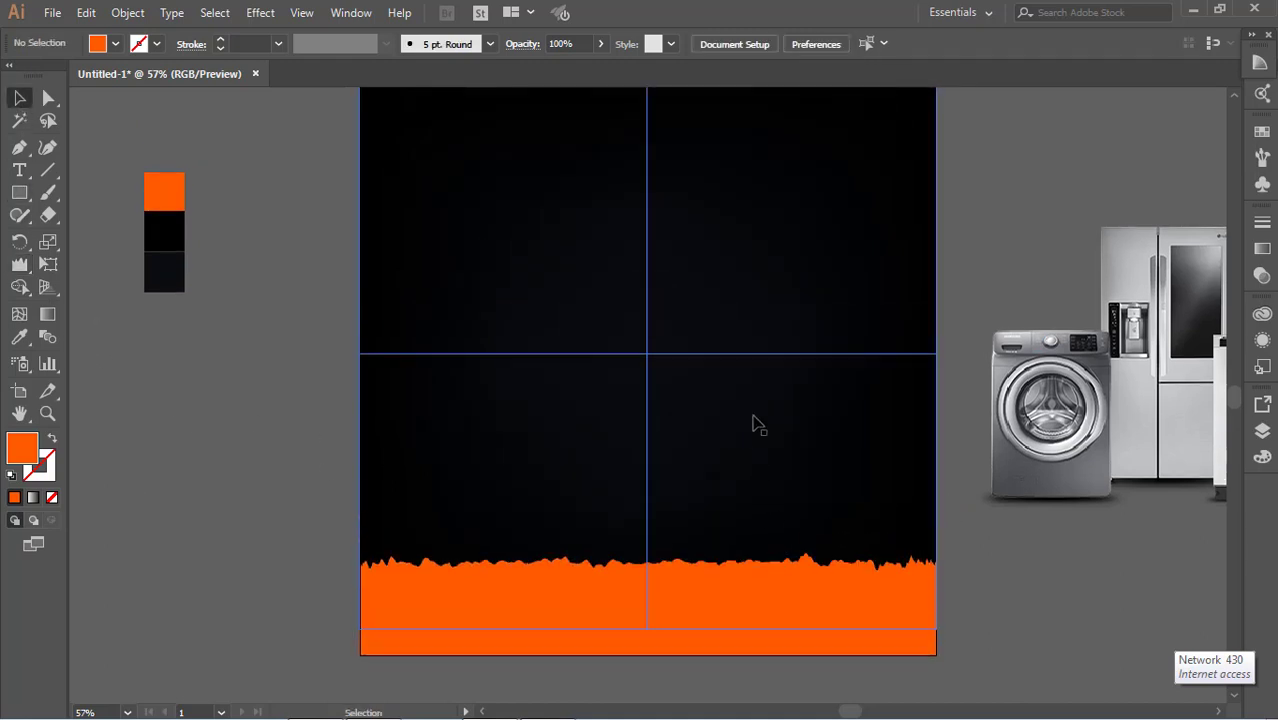
scroll(755, 422, "up", 1)
- Draw a curved wave path across the artboard top, extending past both edges
scroll(757, 322, "up", 1)
left_click(19, 147)
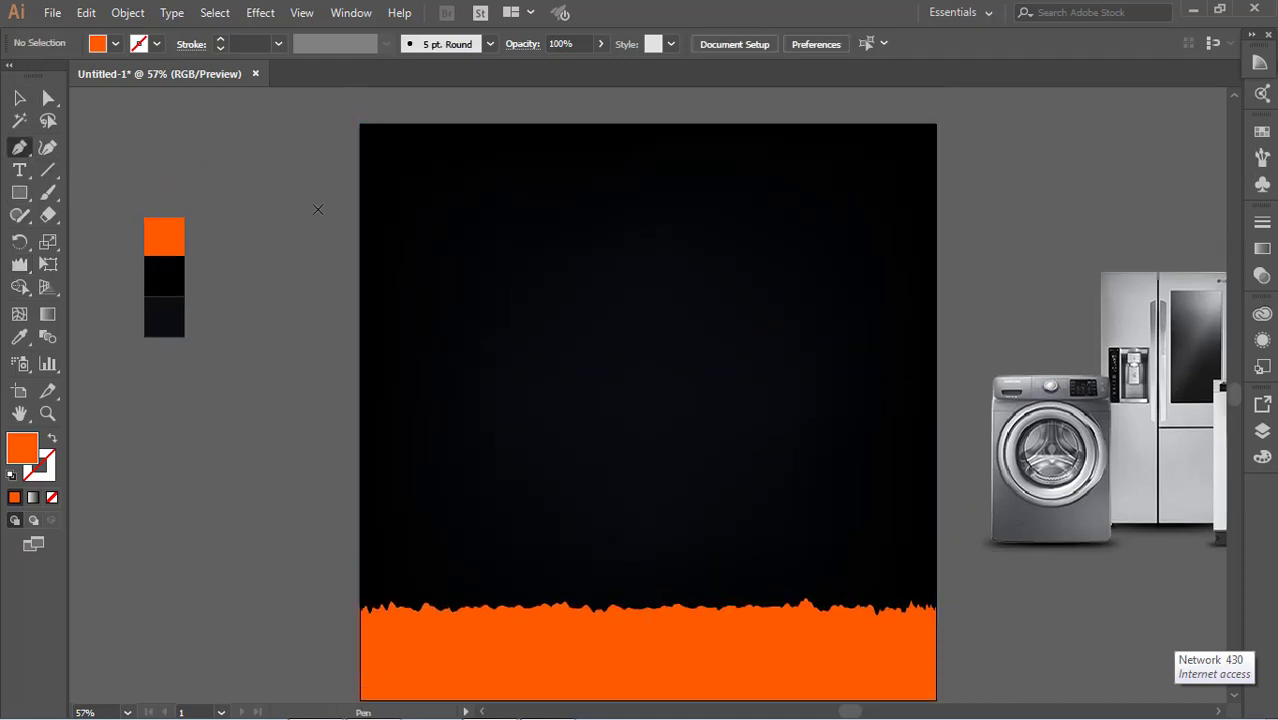
left_click(273, 176)
left_click_drag(411, 183, 489, 257)
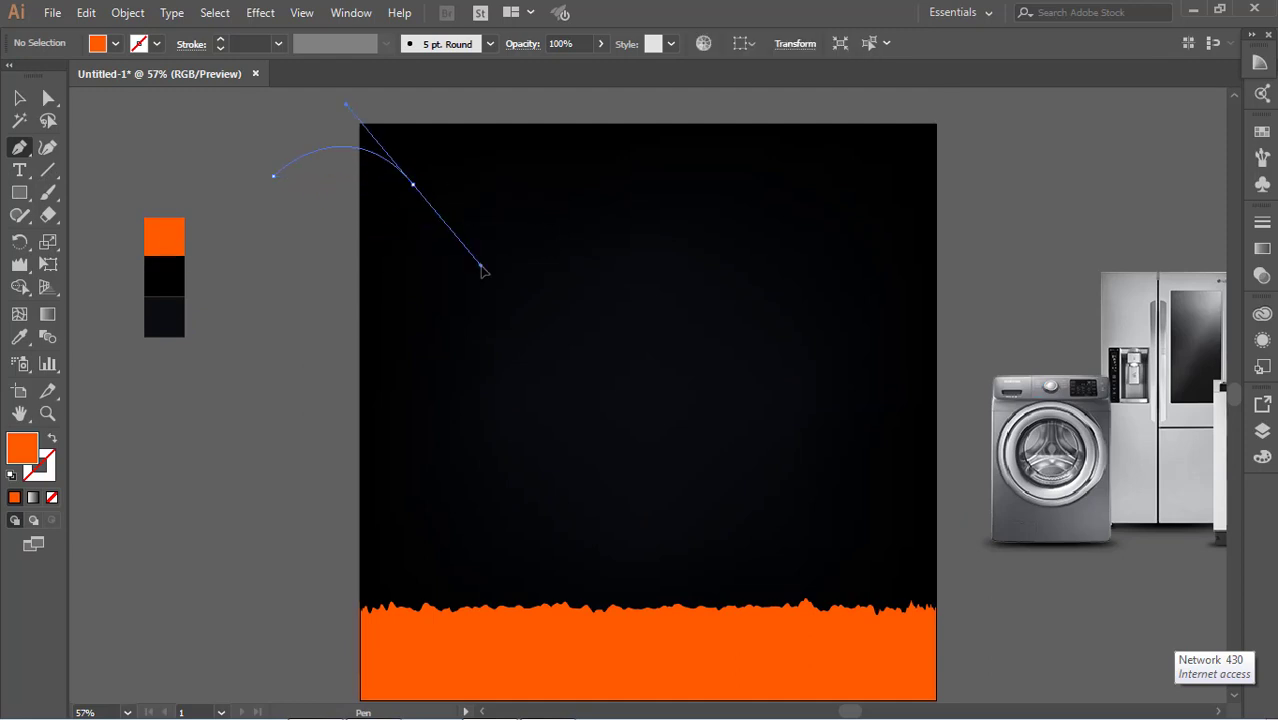
left_click_drag(548, 150, 793, 343)
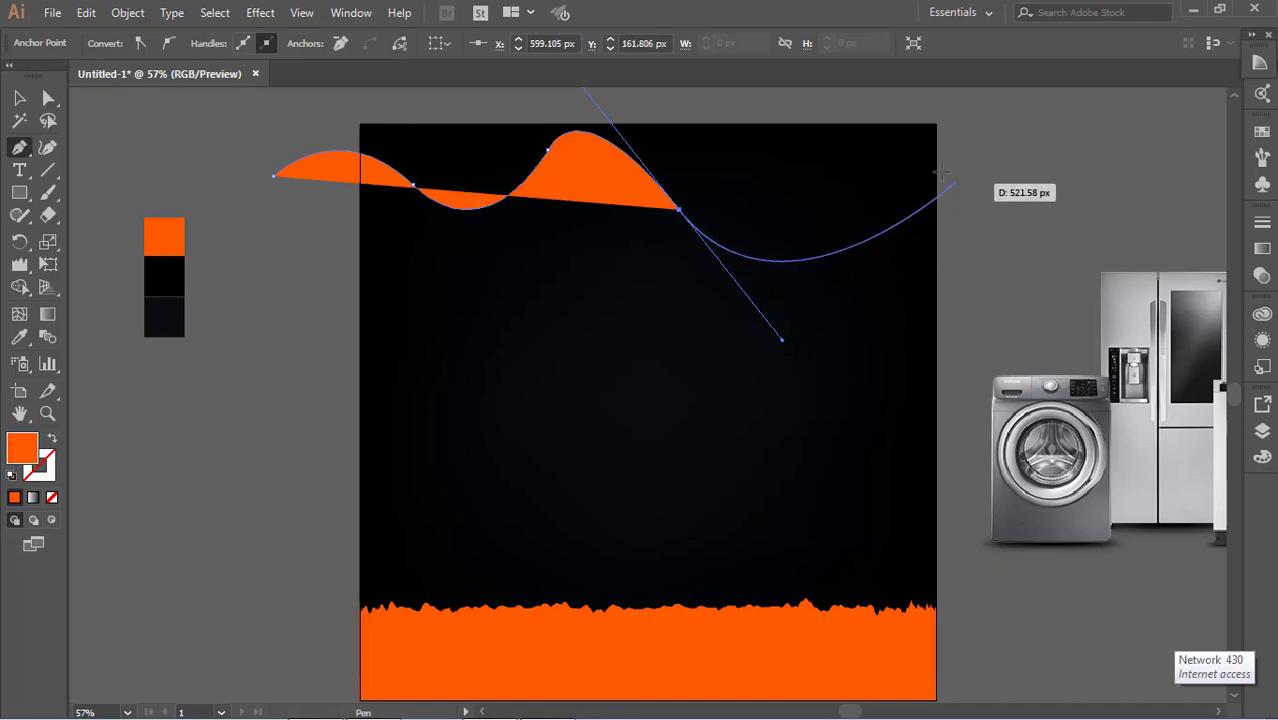
left_click_drag(964, 132, 970, 229)
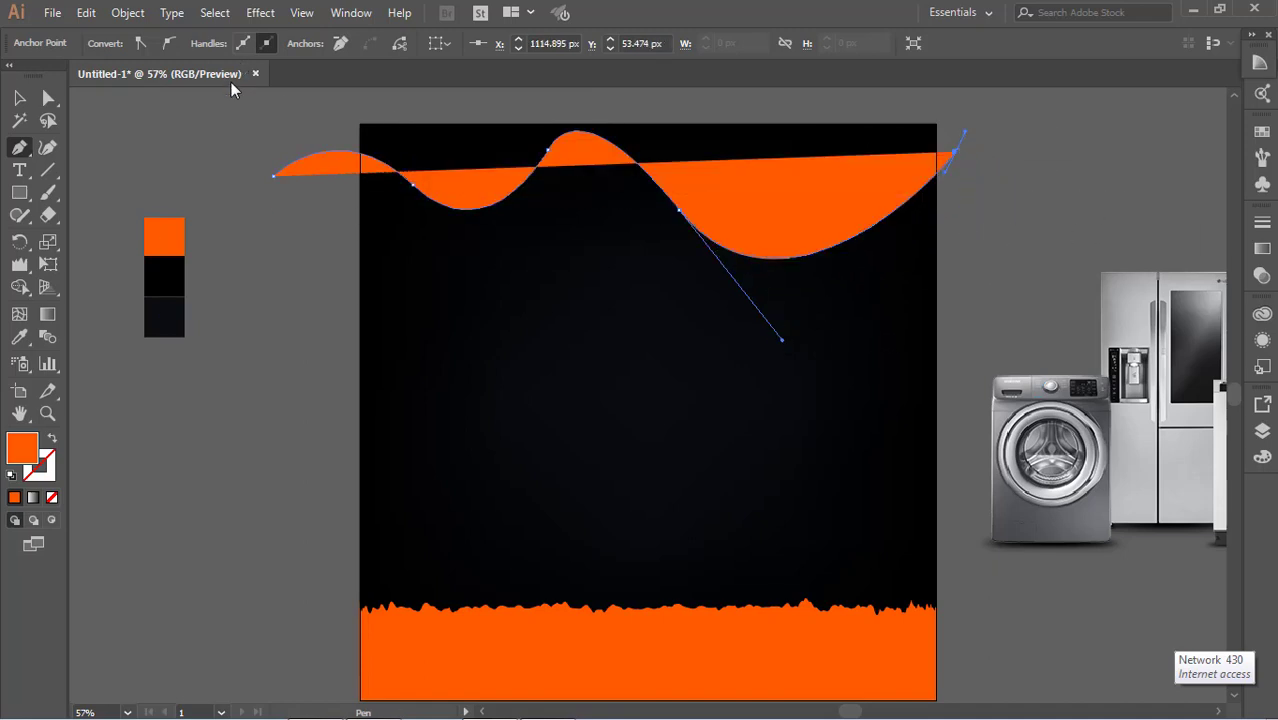
left_click(19, 97)
left_click(663, 220)
- Give the wave a thin white 1 pt stroke and no fill
left_click(702, 206)
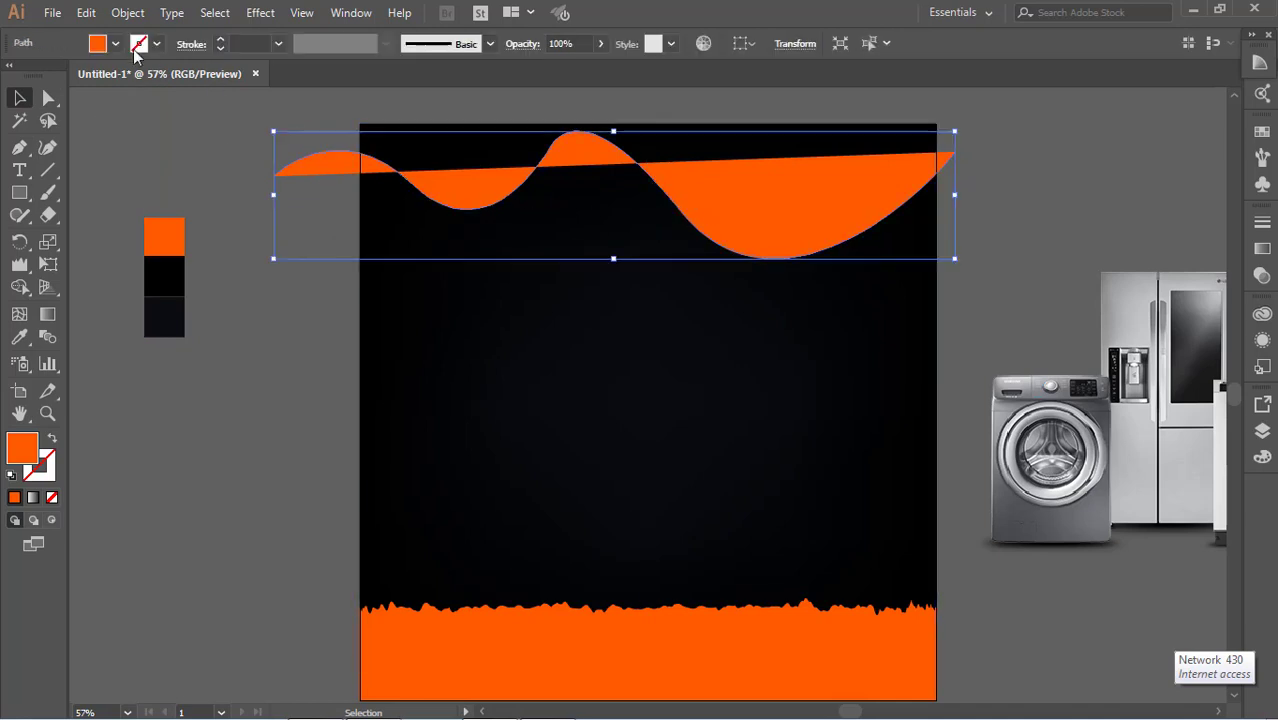
left_click(160, 47)
left_click(30, 80)
left_click(136, 53)
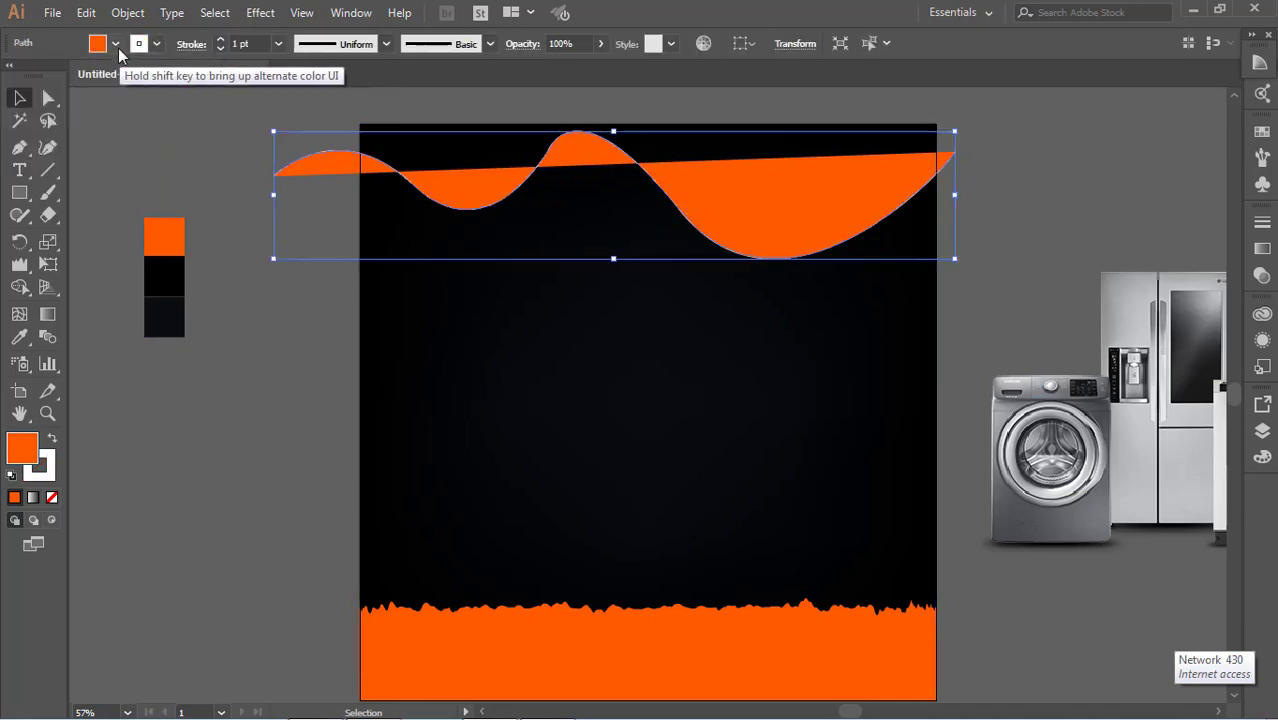
left_click(12, 76)
left_click(240, 205)
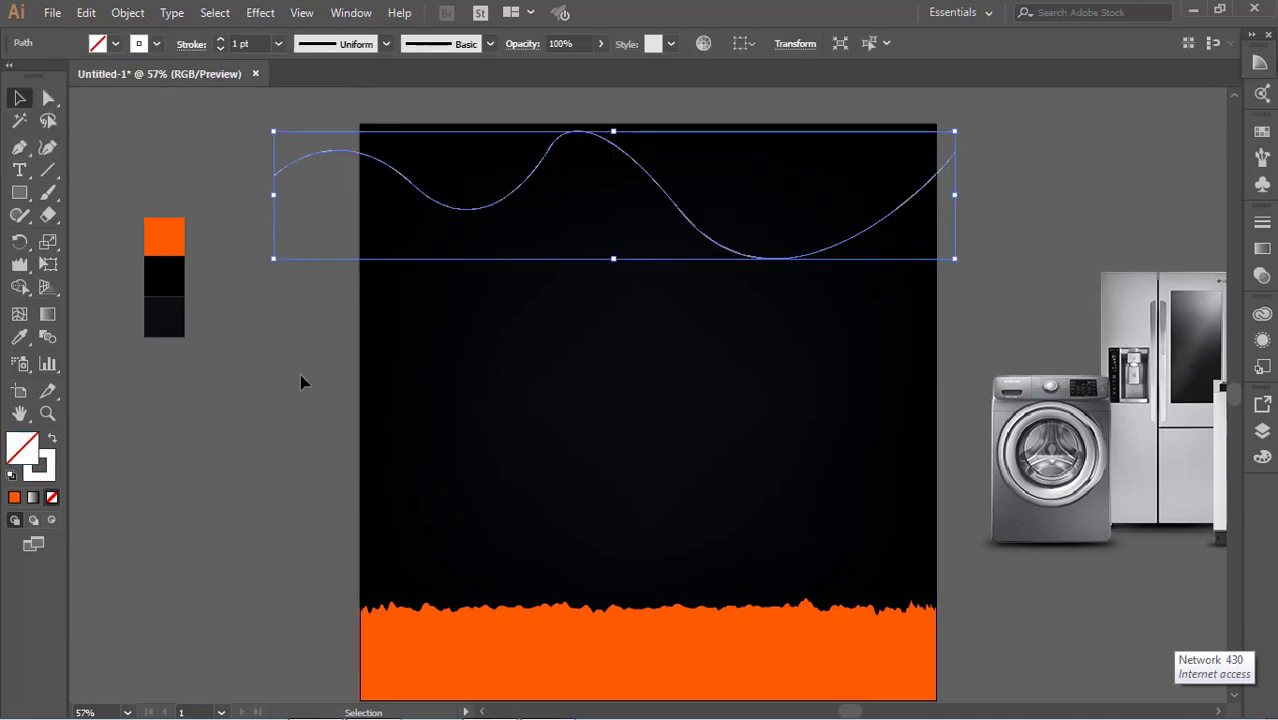
left_click(300, 374)
left_click(752, 258)
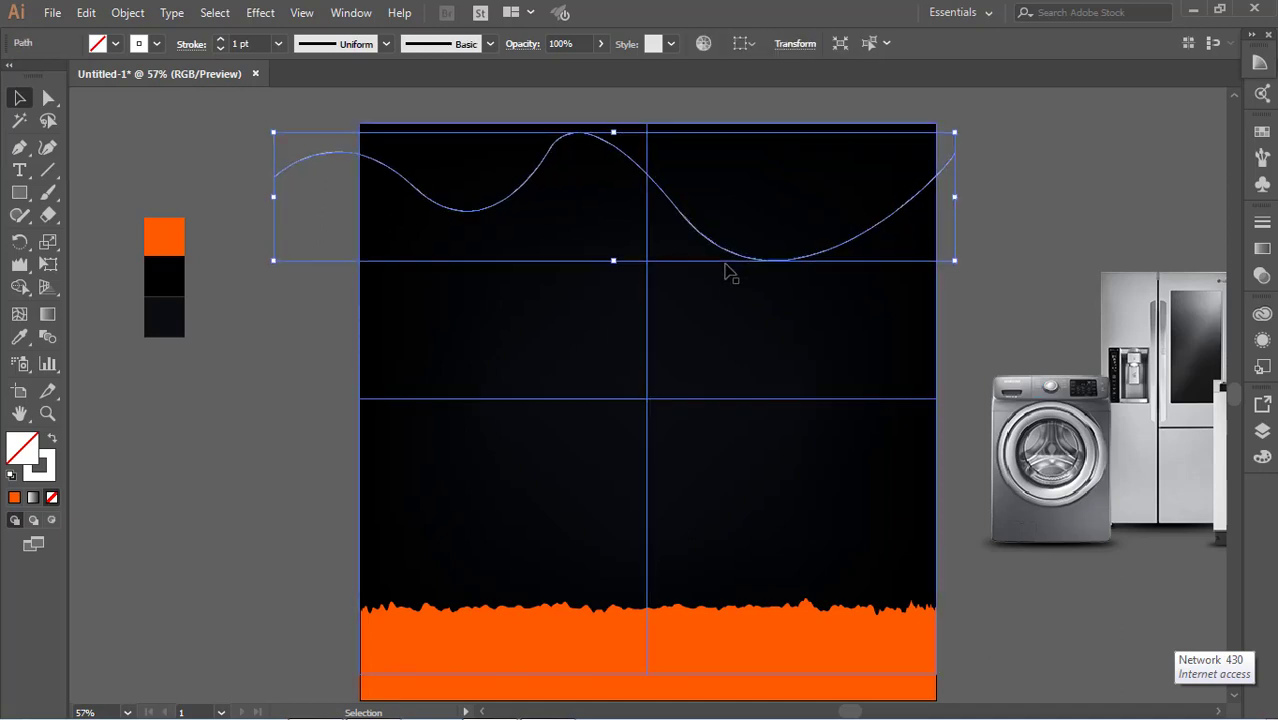
left_click(1080, 220)
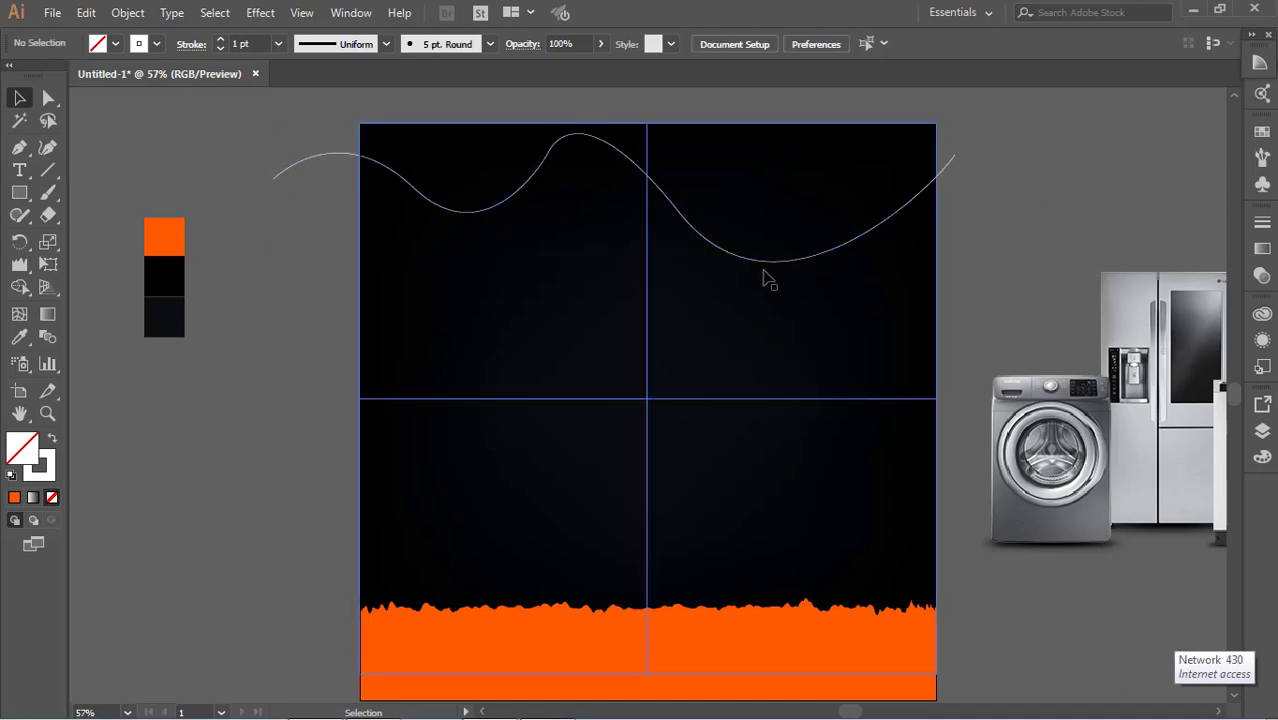
- Duplicate the white wave several times, stacking the copies down the poster
mouse_move(770, 259)
left_mouse_down()
mouse_move(766, 278)
mouse_move(786, 300)
mouse_move(827, 311)
left_mouse_up()
left_click(1031, 234)
left_click(827, 285)
left_click(1028, 190)
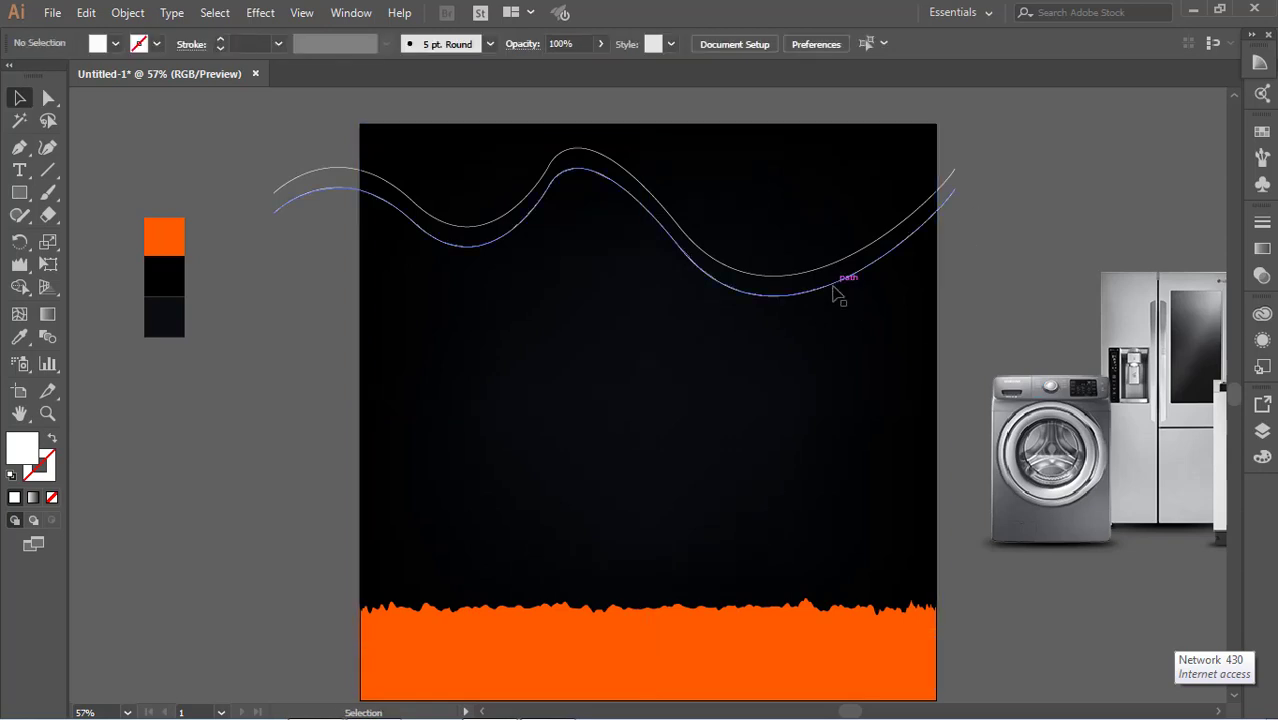
left_click(832, 291)
mouse_move(829, 291)
left_mouse_down()
mouse_move(835, 312)
mouse_move(876, 337)
mouse_move(830, 362)
left_mouse_up()
left_click(1011, 235)
left_click(1063, 208)
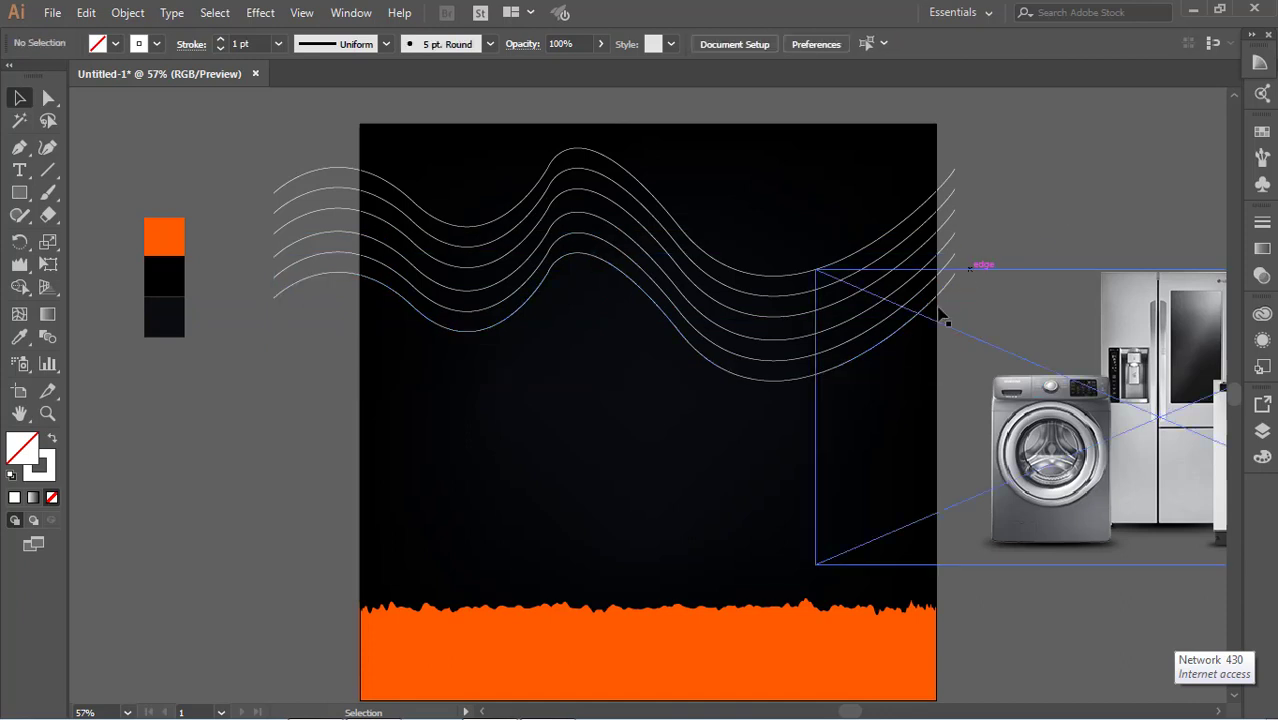
left_click_drag(901, 334, 900, 363)
left_click(960, 158)
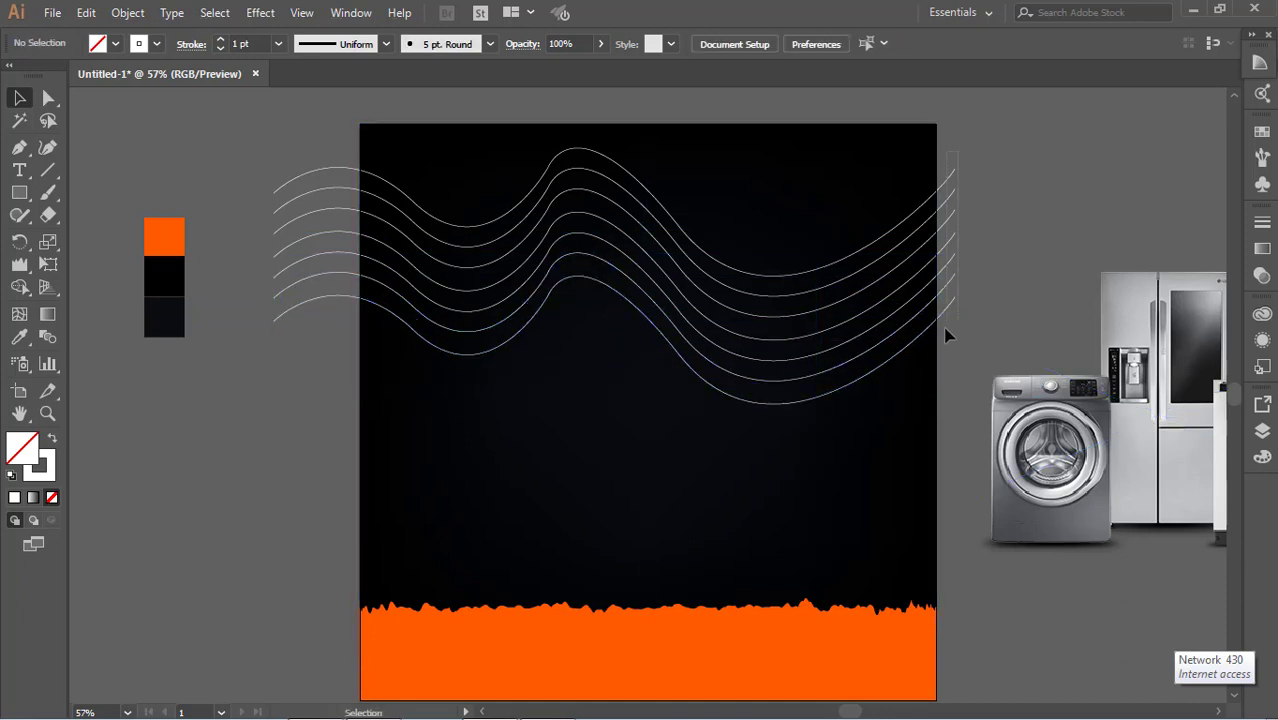
- Select all the wave paths and copy the whole set further down
left_click(785, 357)
left_click(232, 140)
left_click_drag(312, 357, 312, 356)
mouse_move(340, 258)
left_mouse_down()
mouse_move(338, 409)
mouse_move(265, 472)
left_mouse_up()
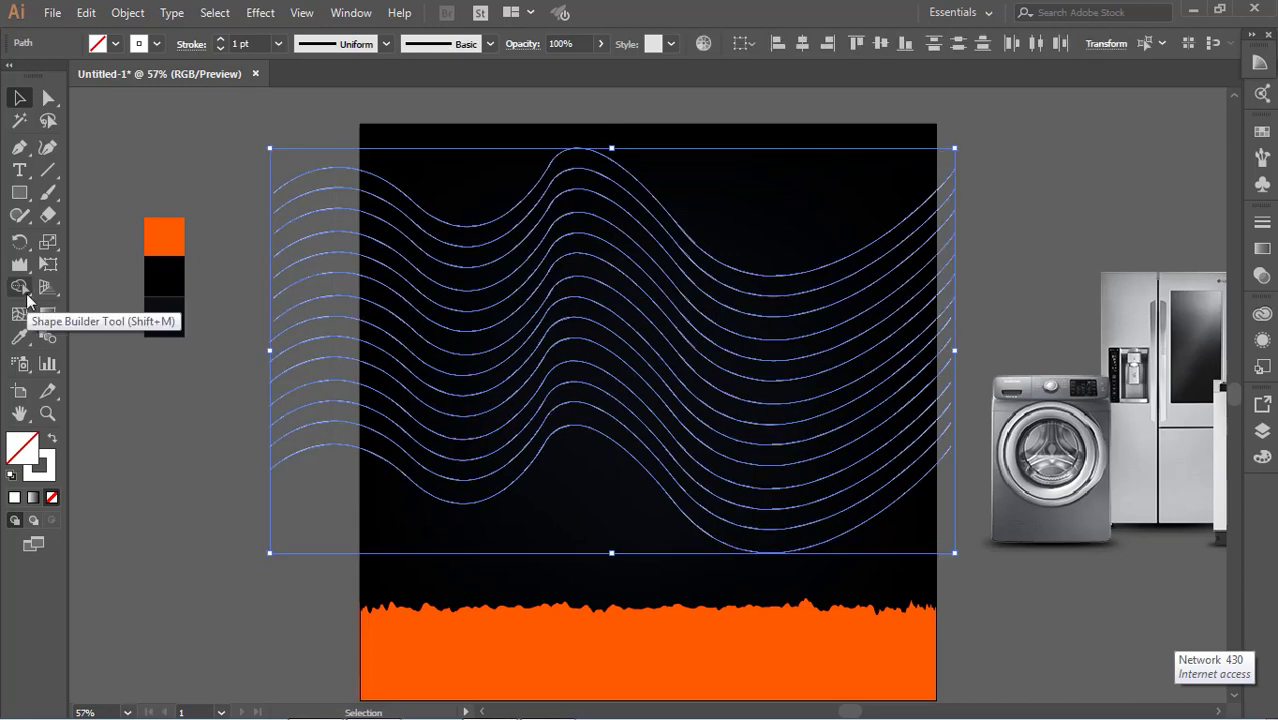
- Blend the selected waves together with Object > Blend > Make
left_click(50, 245)
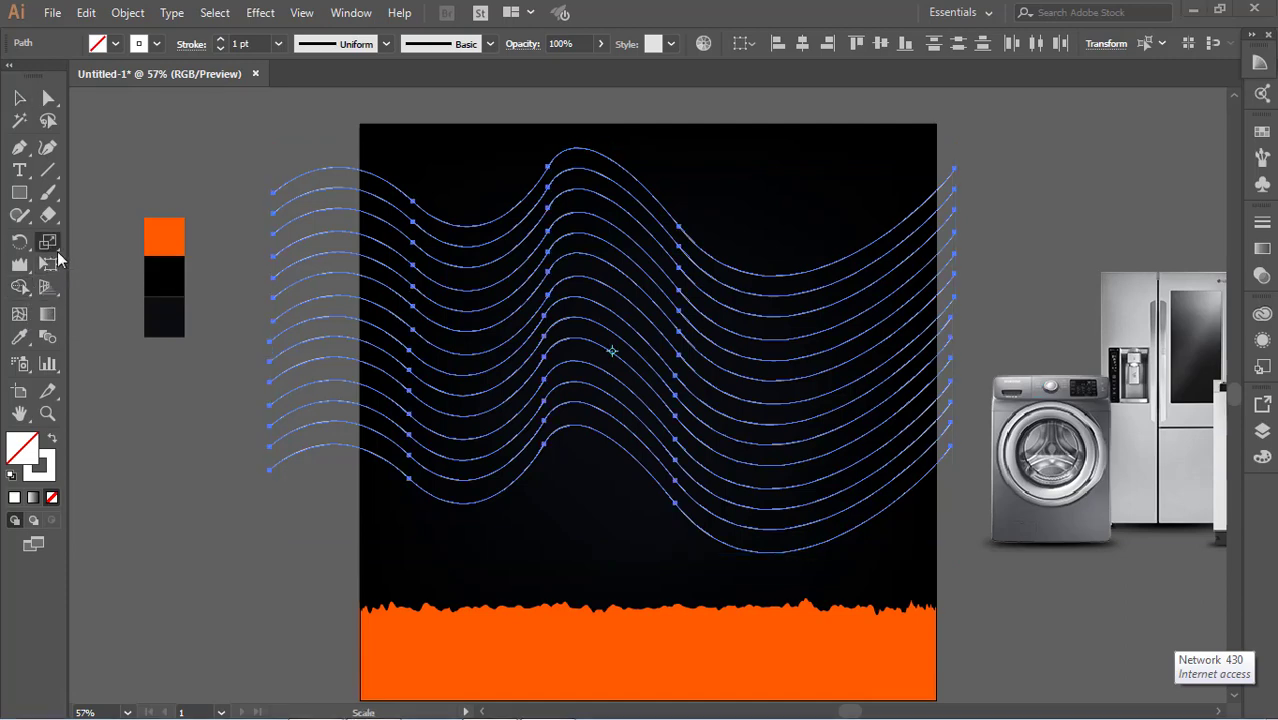
left_click(24, 288)
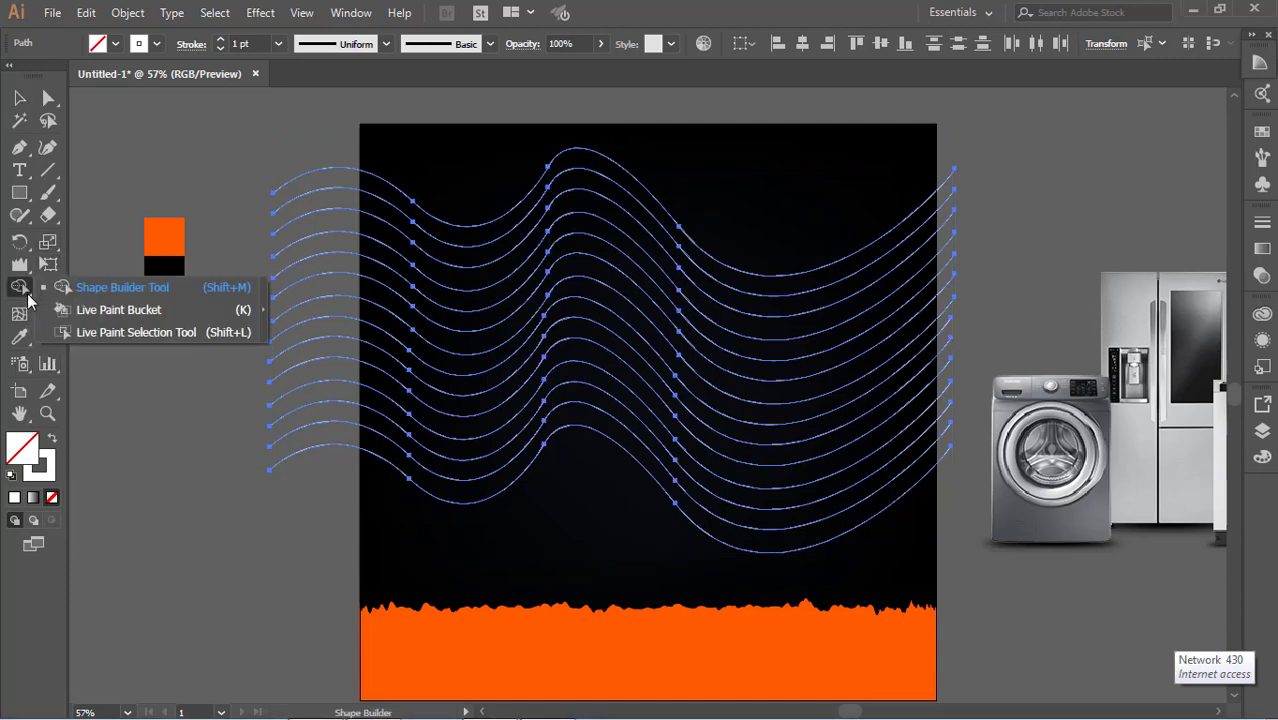
left_click(88, 294)
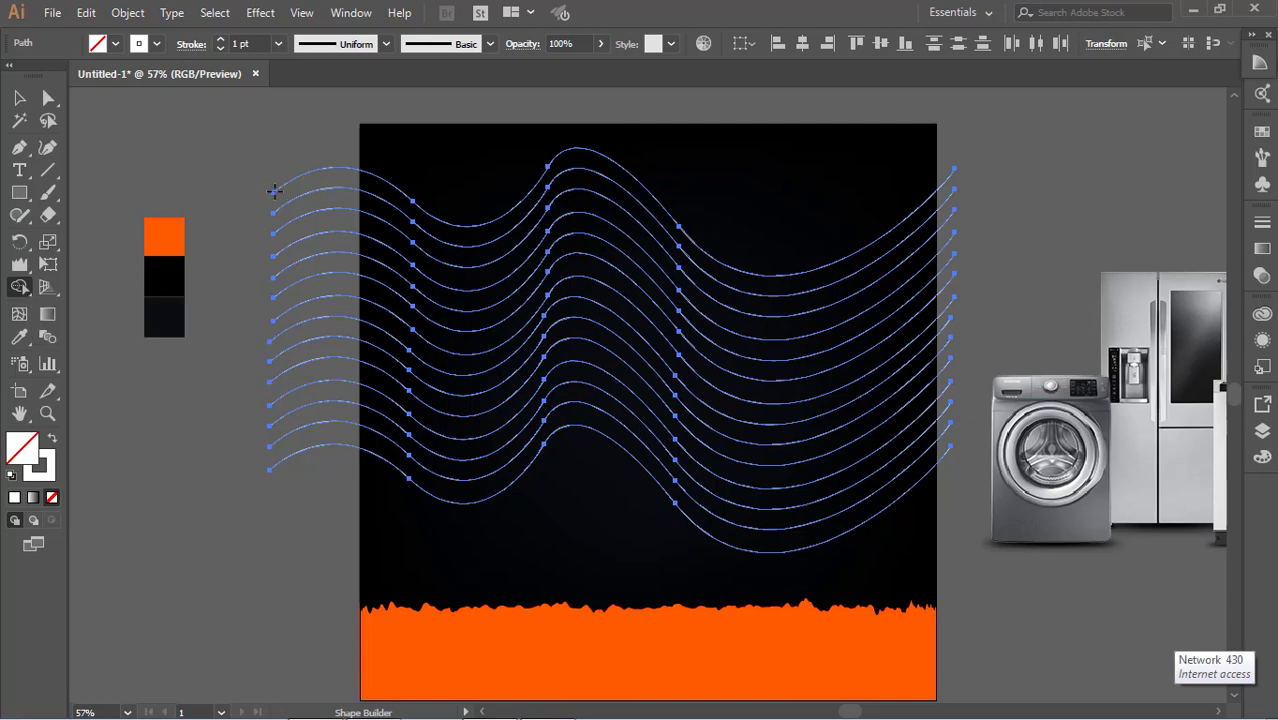
left_click(138, 13)
mouse_move(150, 484)
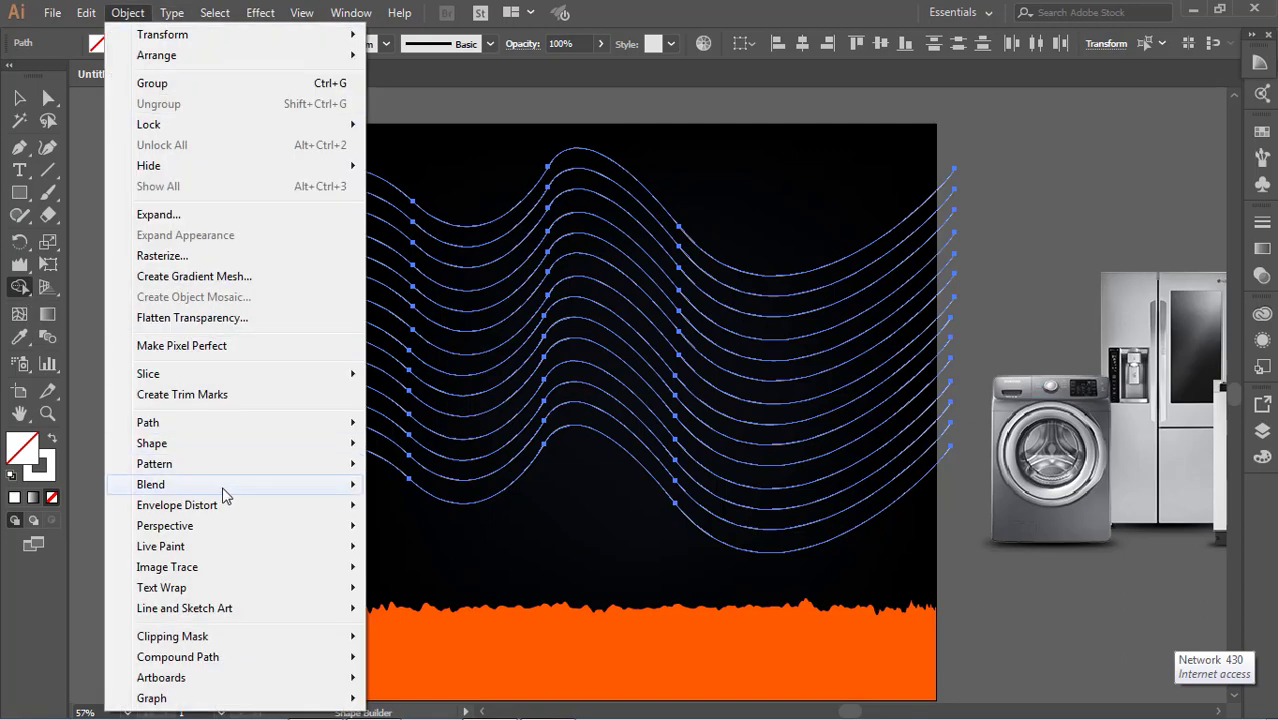
left_click(407, 484)
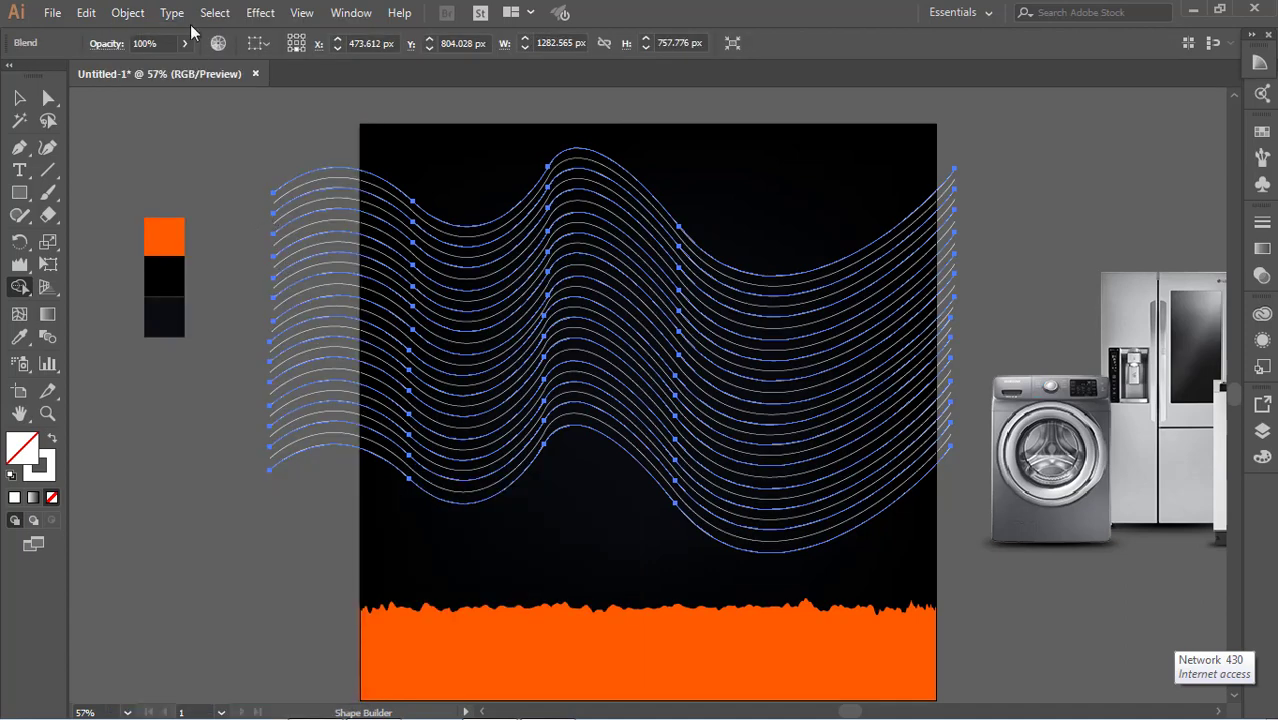
left_click(128, 13)
mouse_move(150, 484)
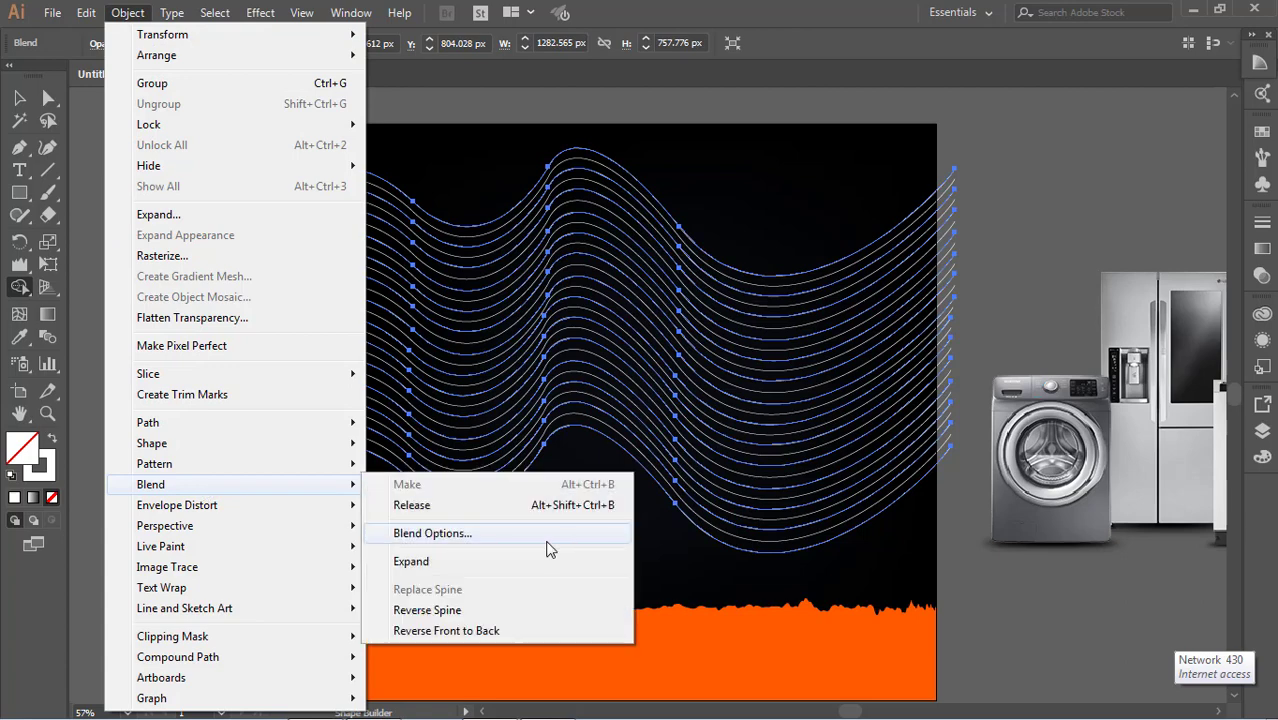
- Try Specified Distance spacing set to 1 in Blend Options with preview
left_click(547, 537)
left_click(834, 504)
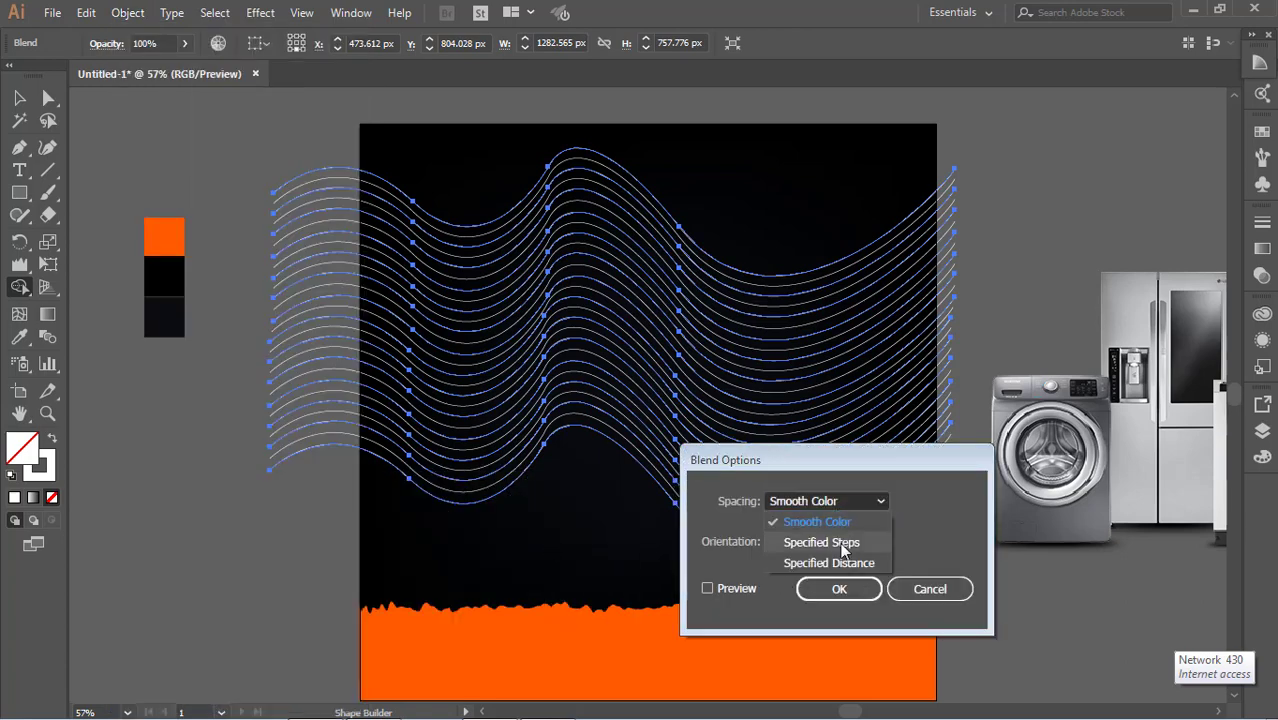
left_click(848, 563)
left_click(708, 588)
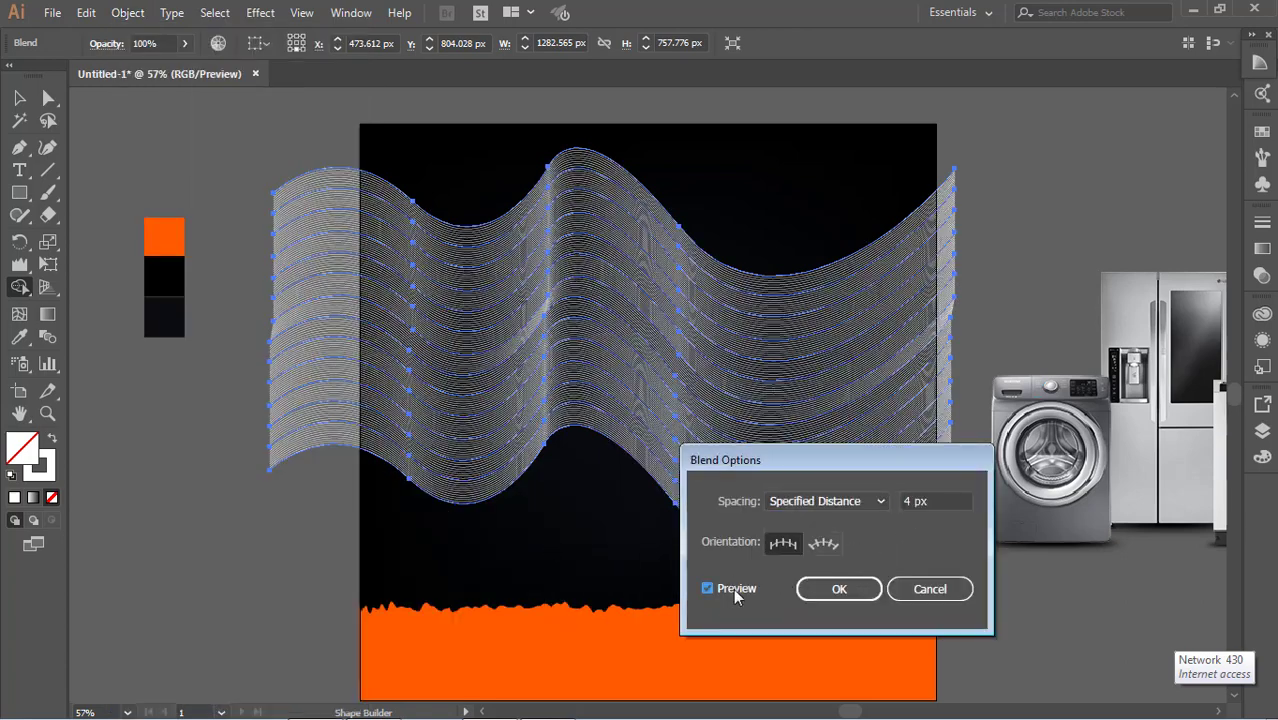
double_click(909, 501)
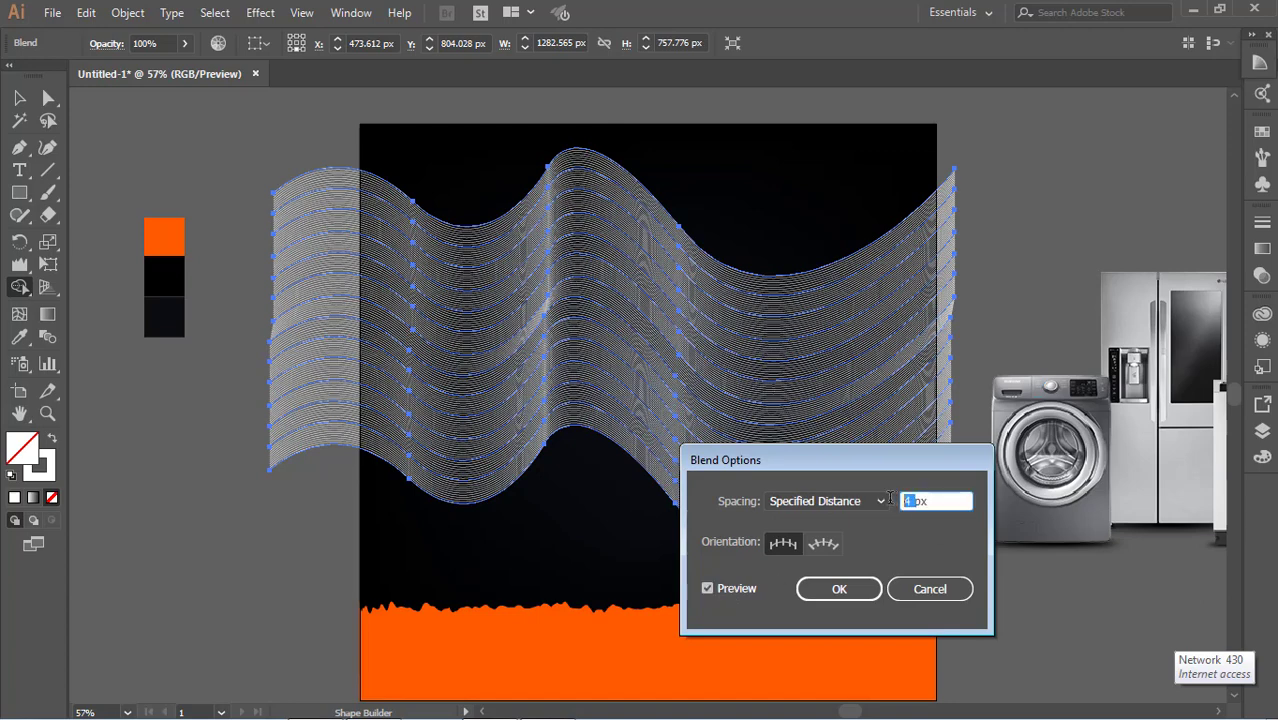
type("1")
left_click(747, 588)
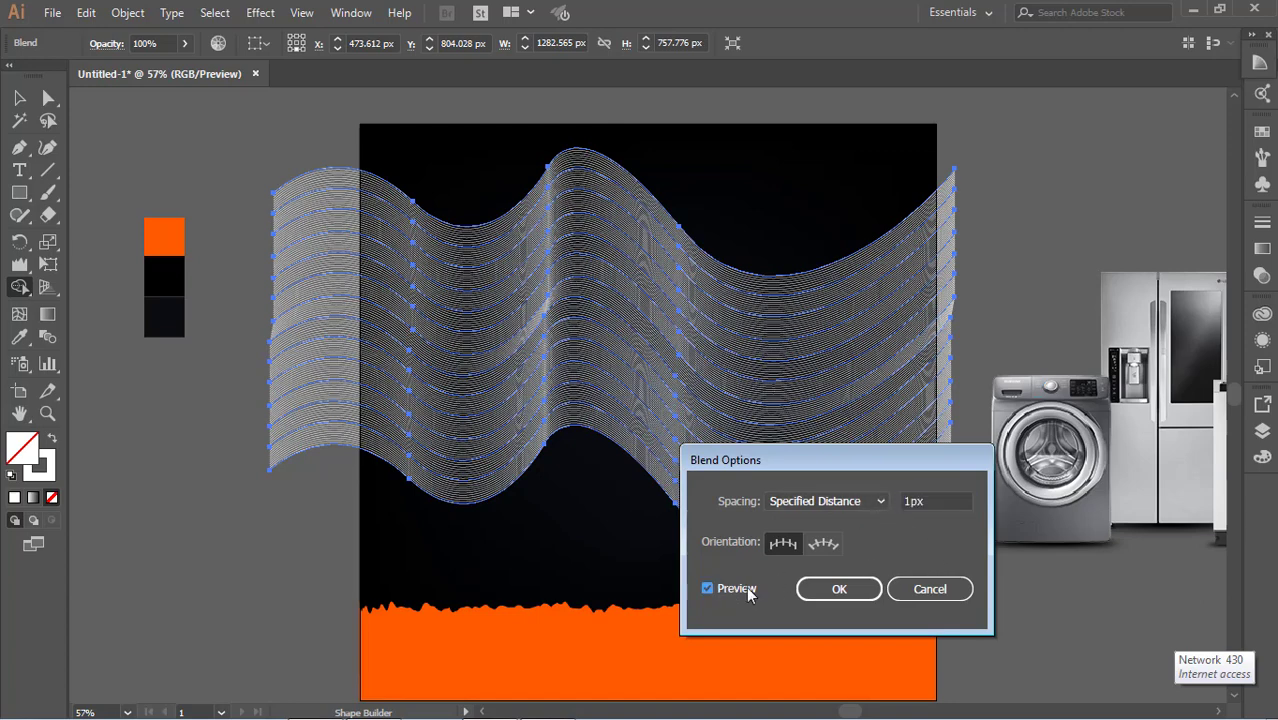
- Switch the blend spacing to Specified Steps, raise the step count, and apply
left_click(855, 502)
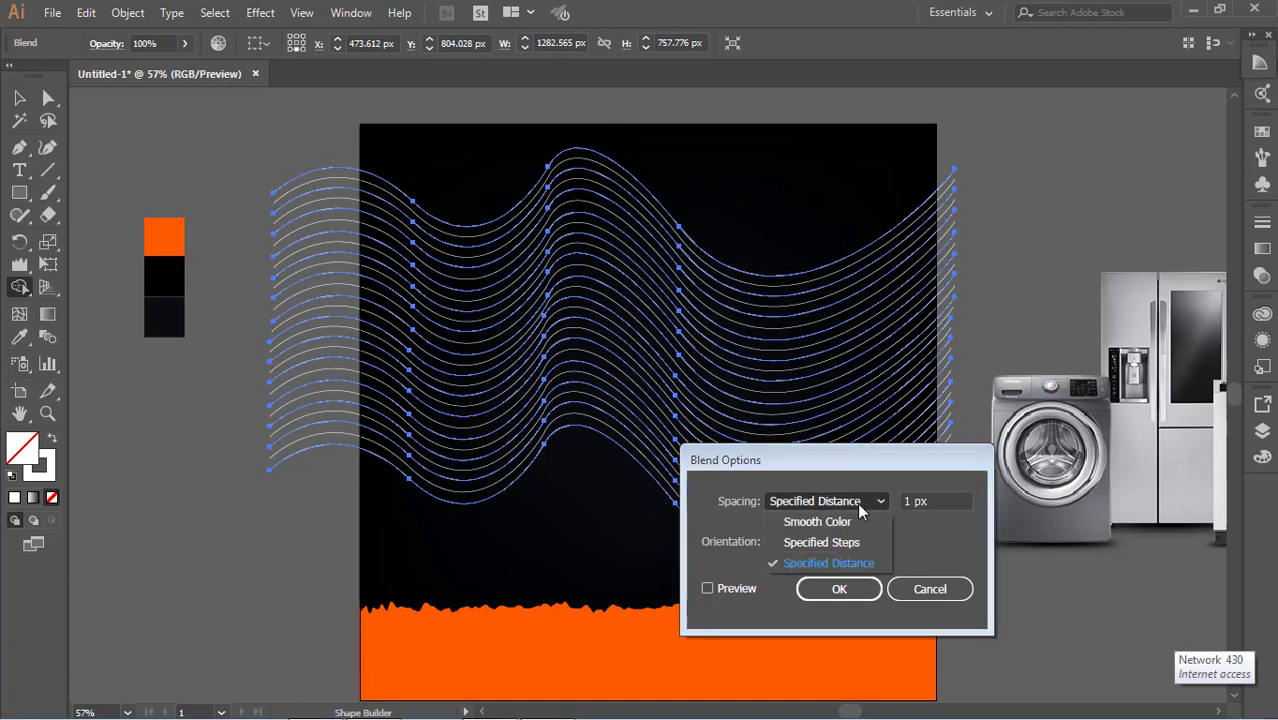
left_click(847, 540)
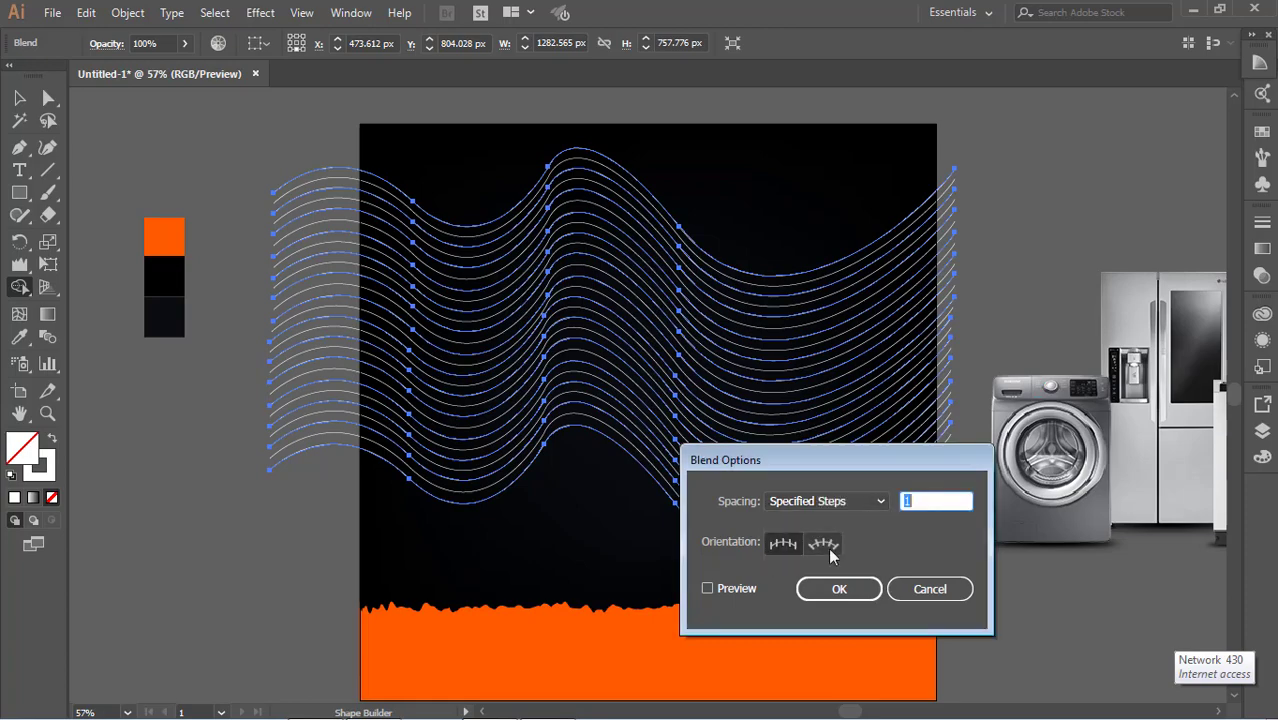
left_click(748, 588)
key("Up")
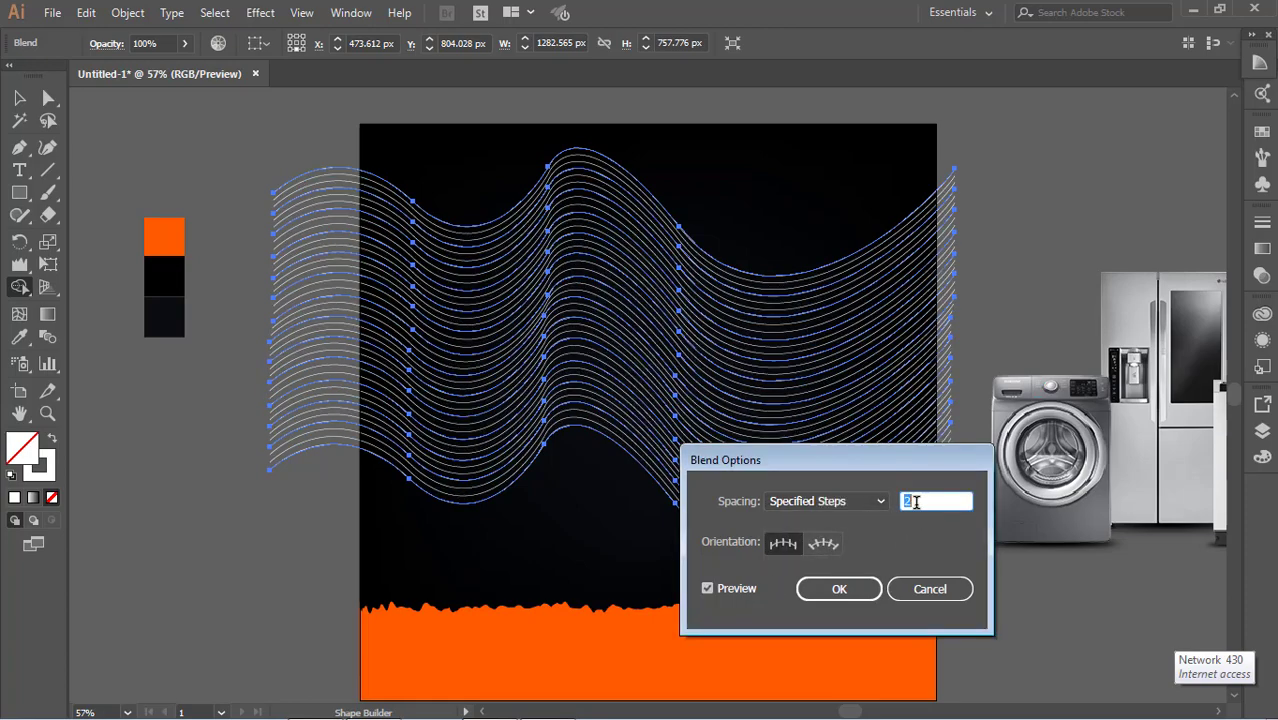
key("Up")
key("Up")
key("Up")
key("Up")
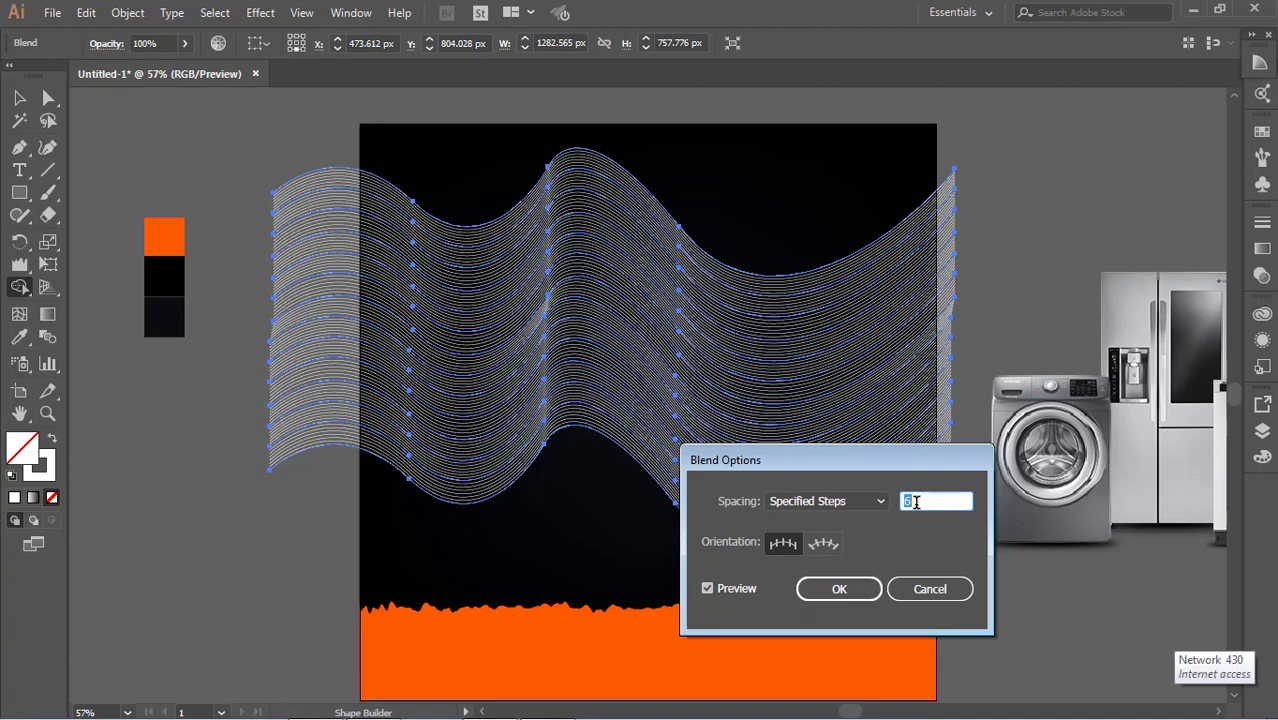
key("Up")
left_click(839, 589)
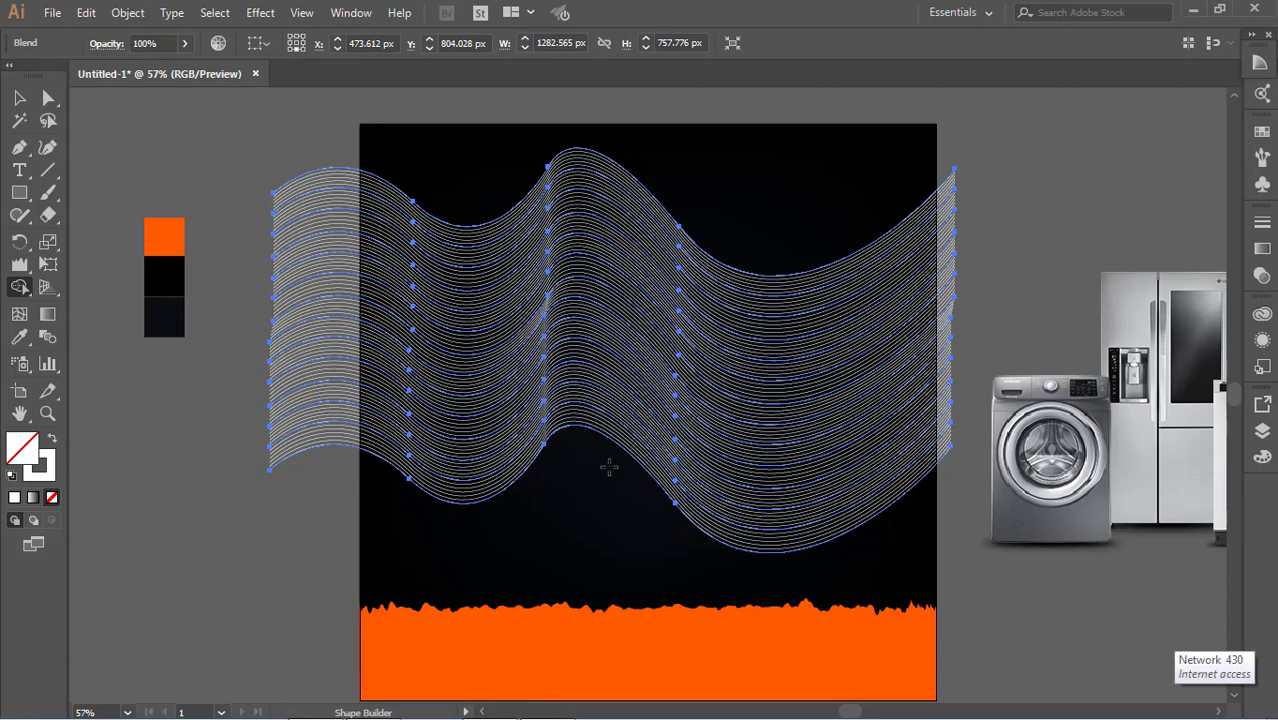
- Select the wave blend and move it lower into position on the poster
key("v")
left_click(190, 133)
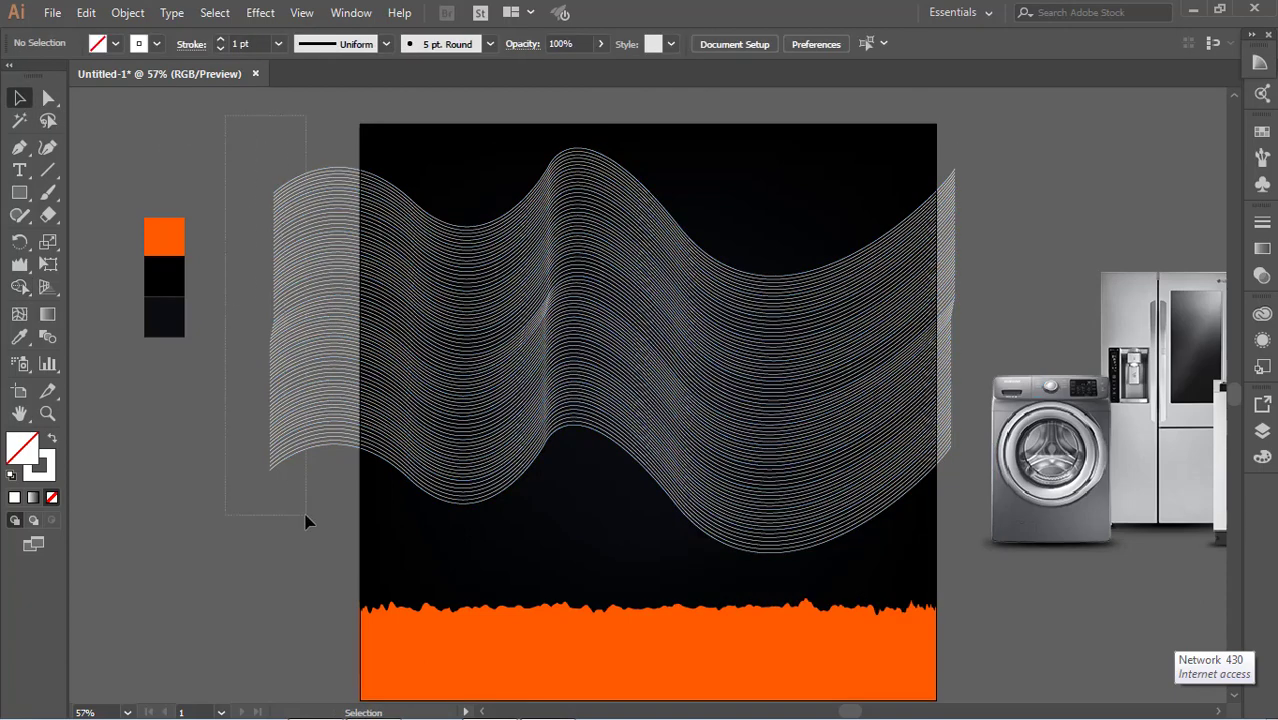
left_click_drag(306, 521, 304, 518)
left_click_drag(541, 337, 545, 403)
left_click_drag(686, 437, 714, 405)
left_click(861, 356)
left_click_drag(861, 356, 587, 160)
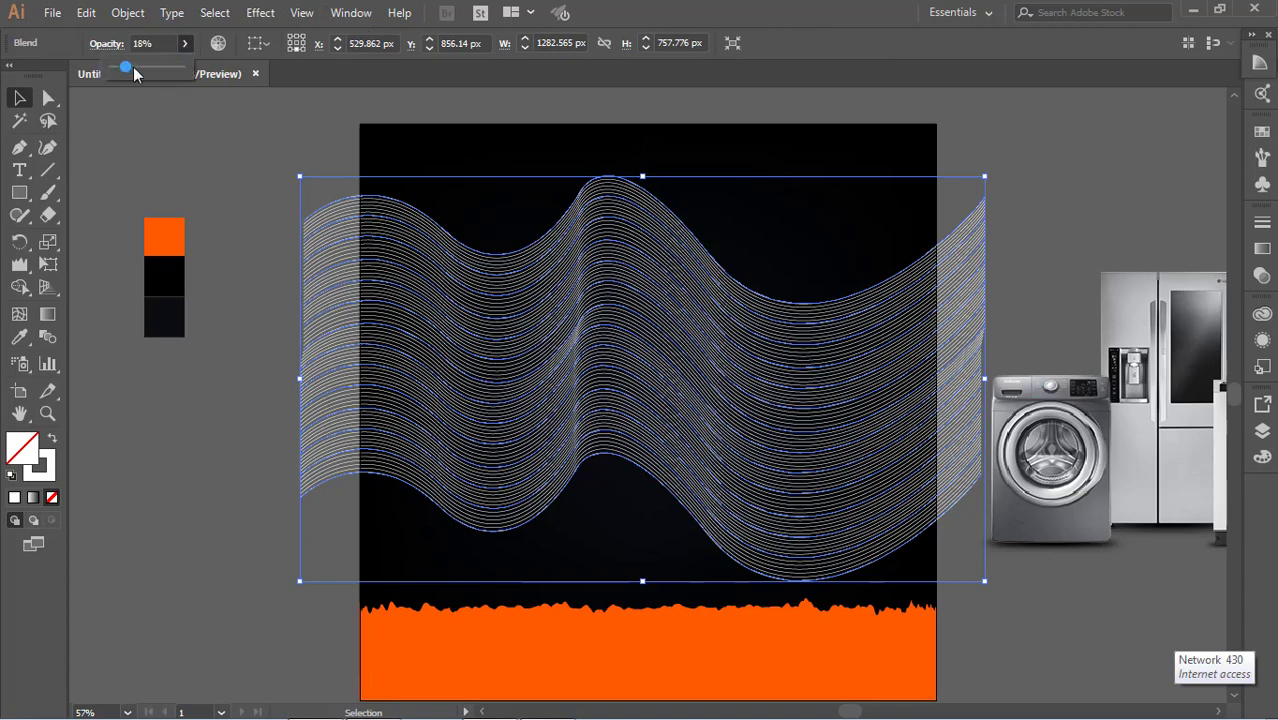
- Lower the wave blend's opacity to 18% so it becomes a faint texture
left_click_drag(133, 66, 135, 67)
left_click(210, 168)
left_click(715, 380)
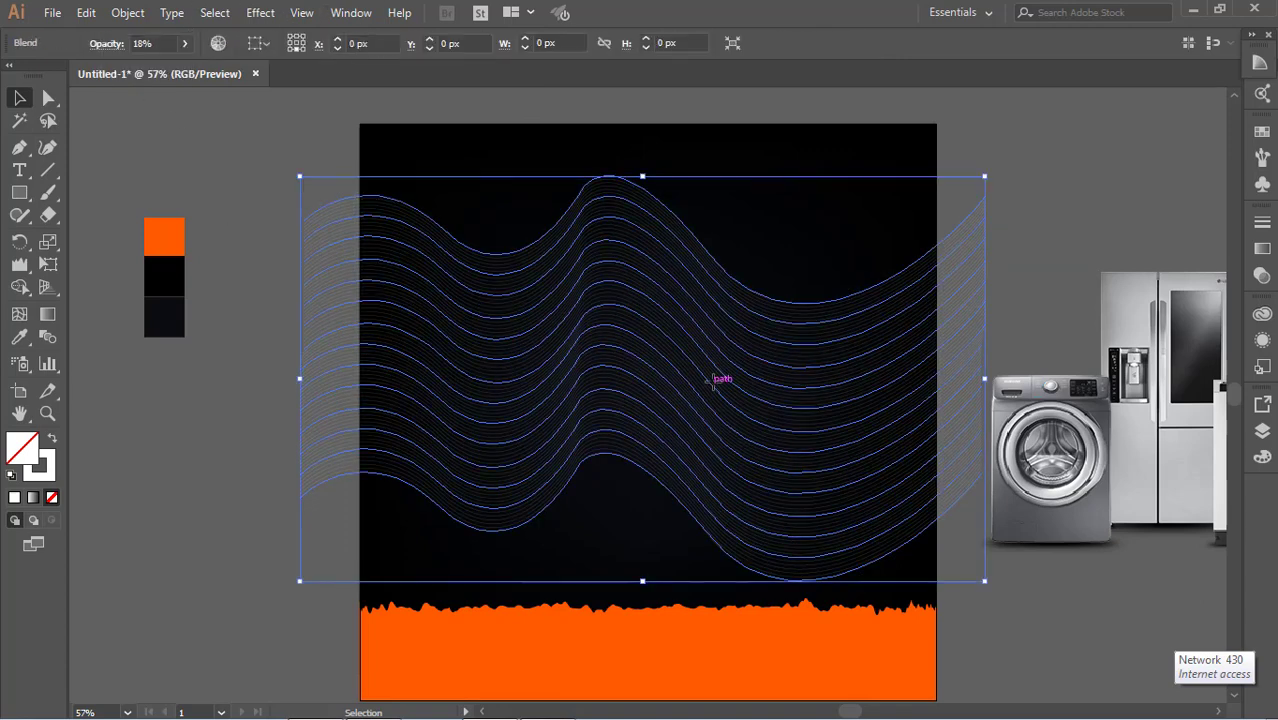
left_click(185, 43)
type("8")
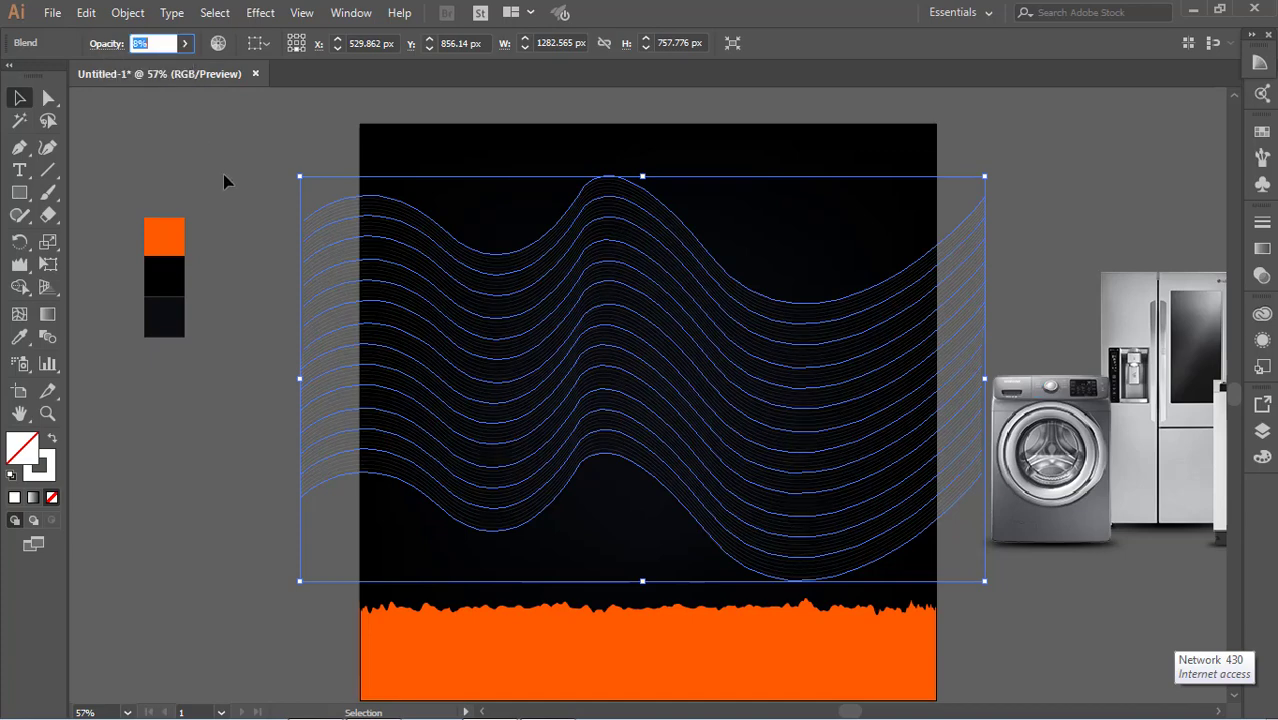
left_click(223, 174)
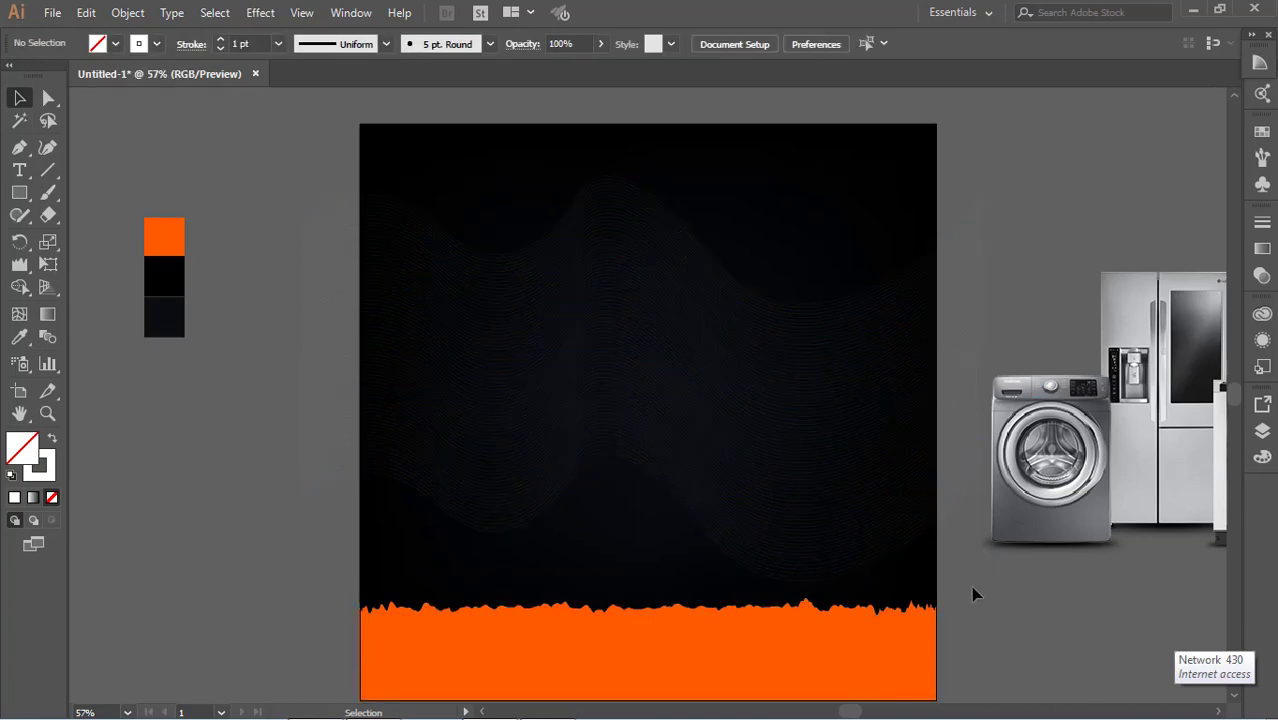
- Bring the appliances image to the front, centre it on the poster and enlarge it
left_click_drag(1127, 471, 610, 425)
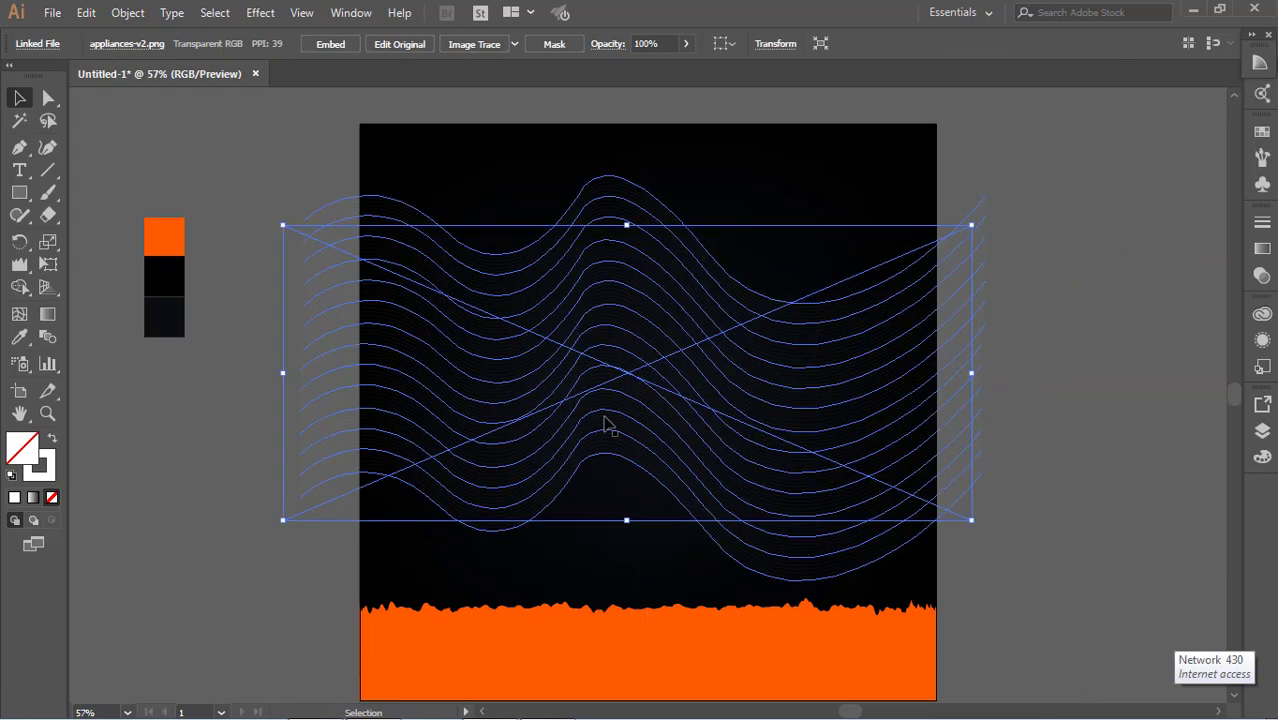
key("ctrl+z")
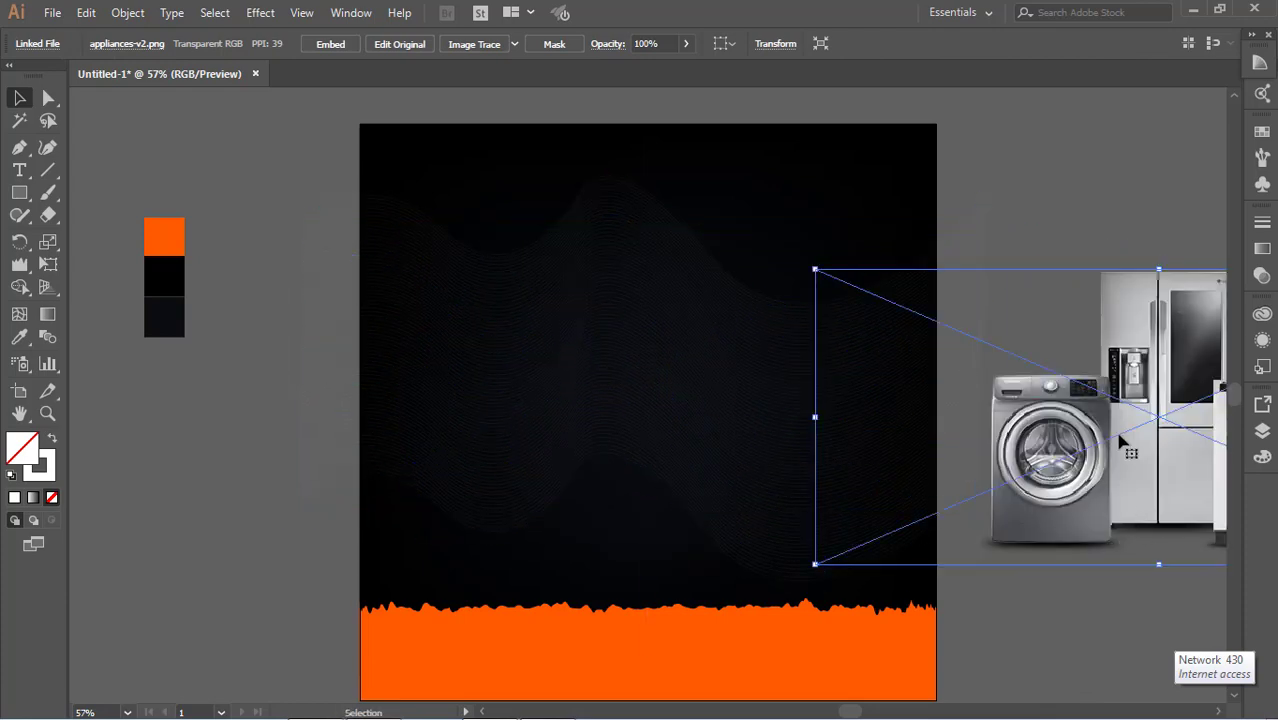
right_click(1100, 432)
left_click(1025, 570)
left_click_drag(1178, 457, 690, 443)
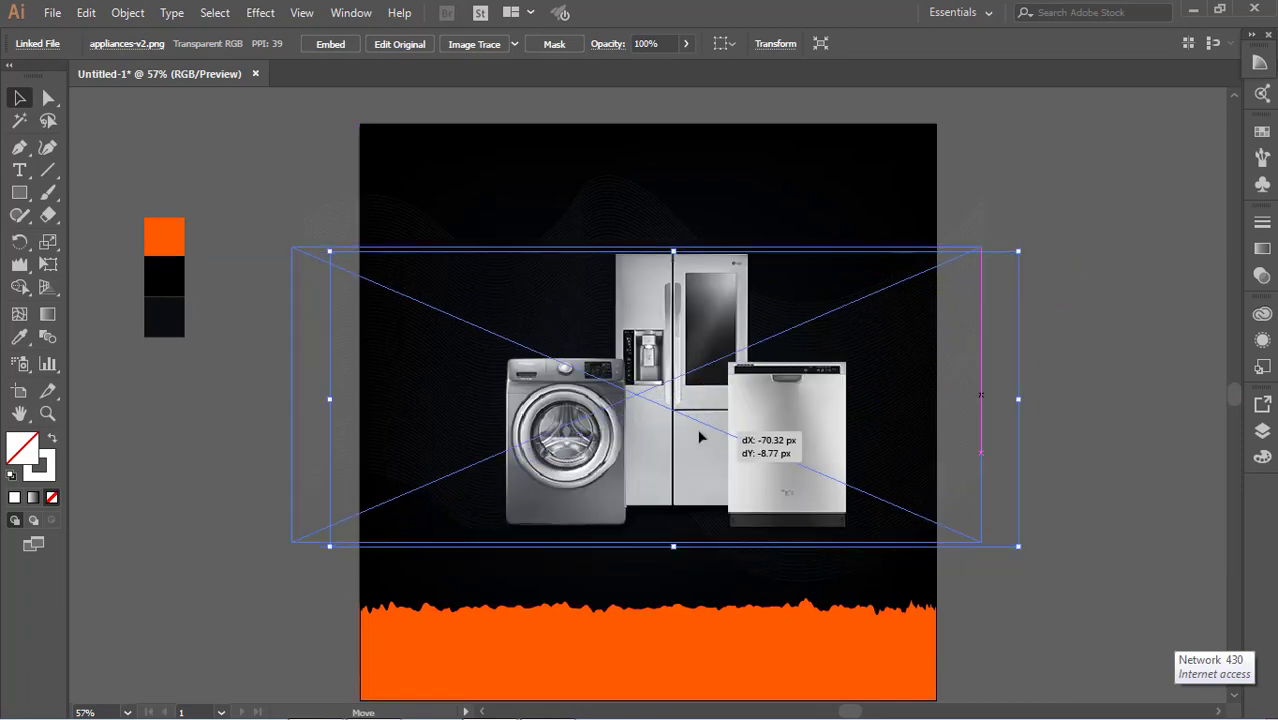
left_click_drag(980, 540, 1019, 558)
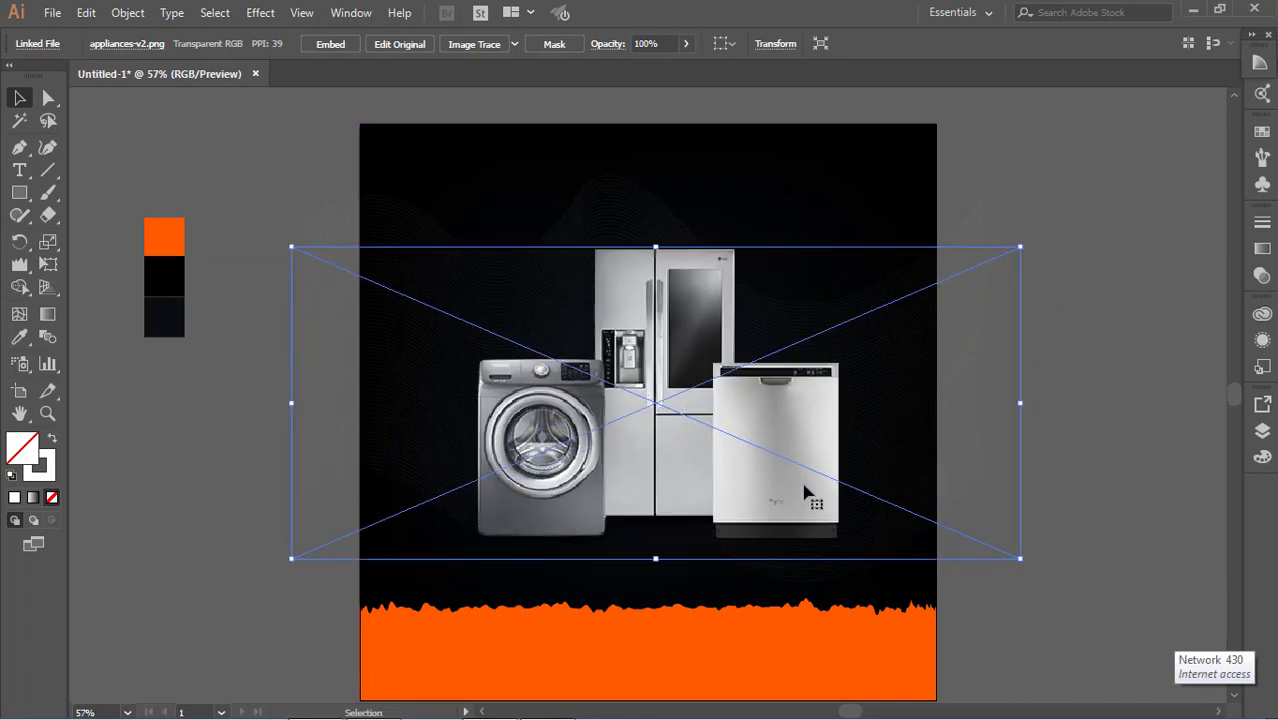
mouse_move(775, 498)
left_mouse_down()
mouse_move(731, 458)
mouse_move(759, 460)
left_mouse_up()
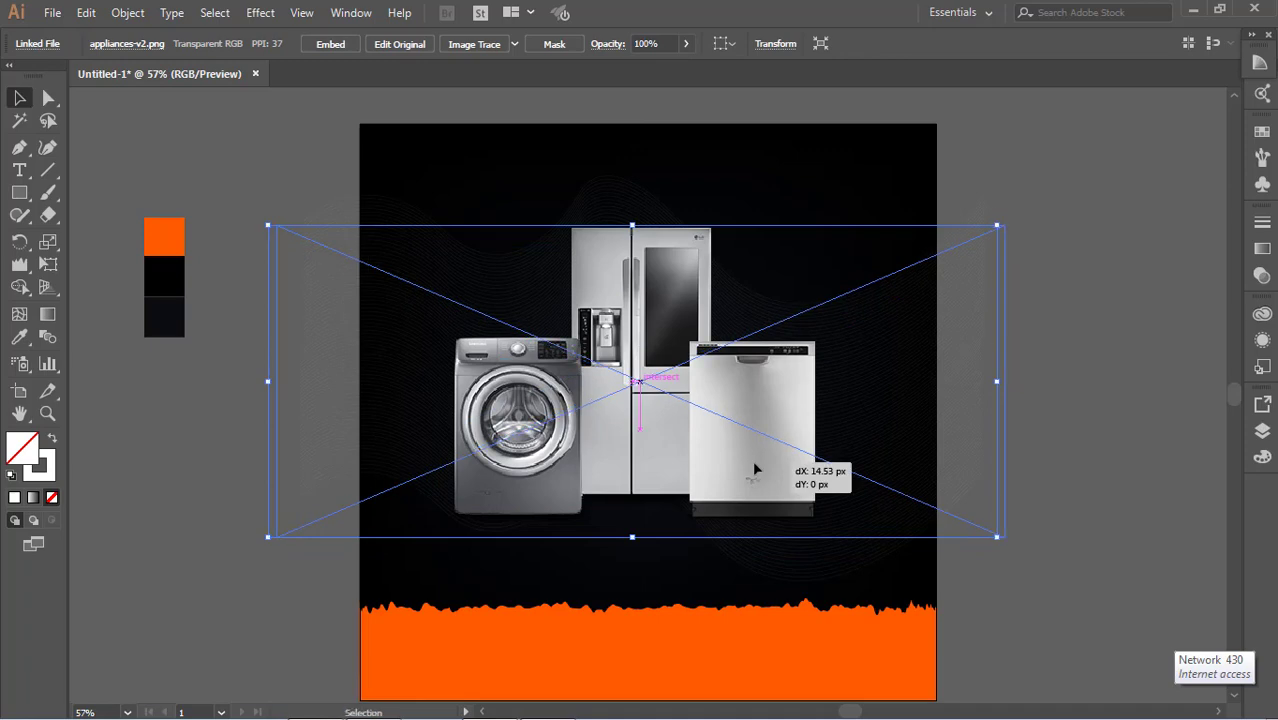
left_click(1022, 557)
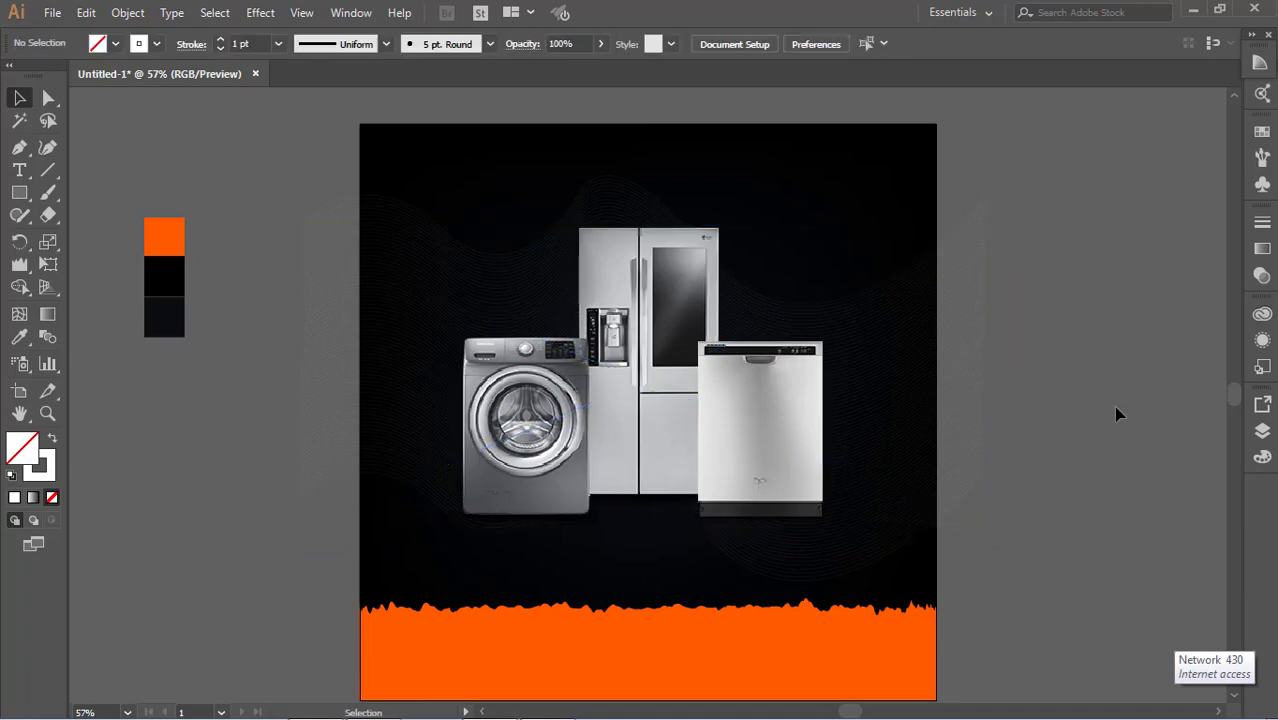
- Select the appliances image and the orange wave band in turn to check their placement
left_click(858, 410)
left_click(1064, 491)
scroll(998, 528, "down", 1)
scroll(822, 595, "down", 1)
left_click(822, 595)
scroll(822, 595, "up", 2)
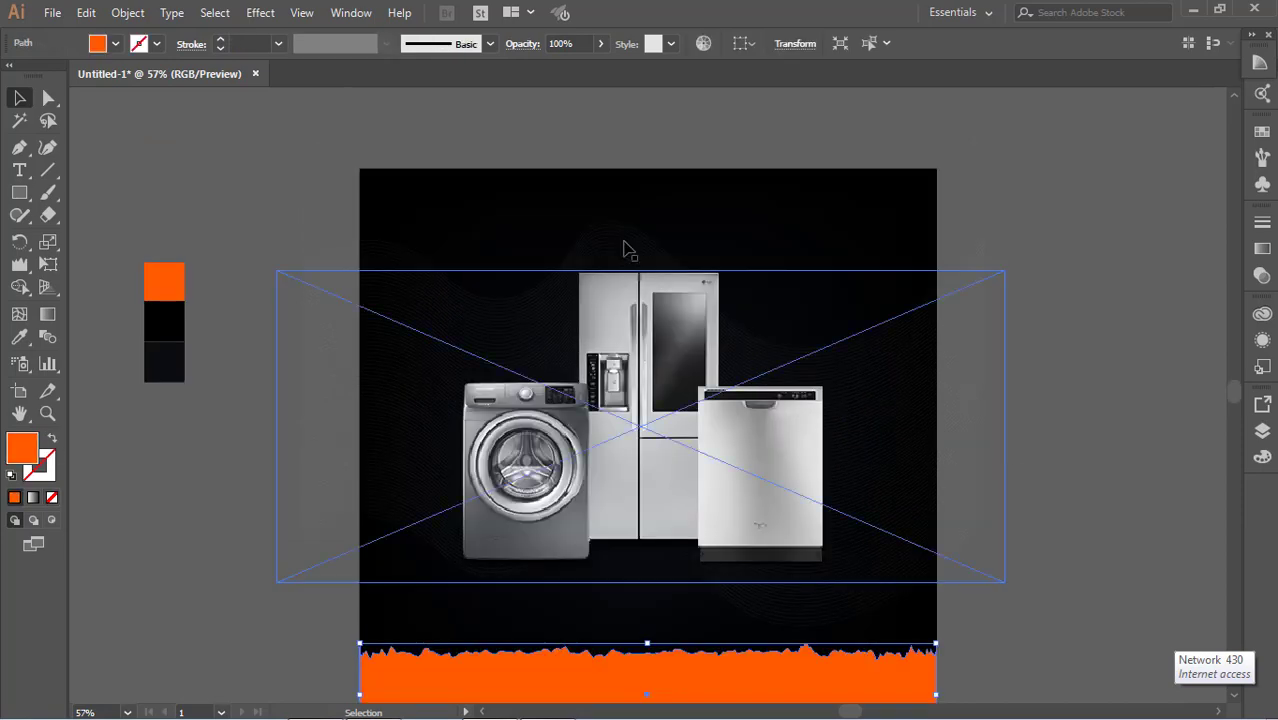
left_click(940, 278)
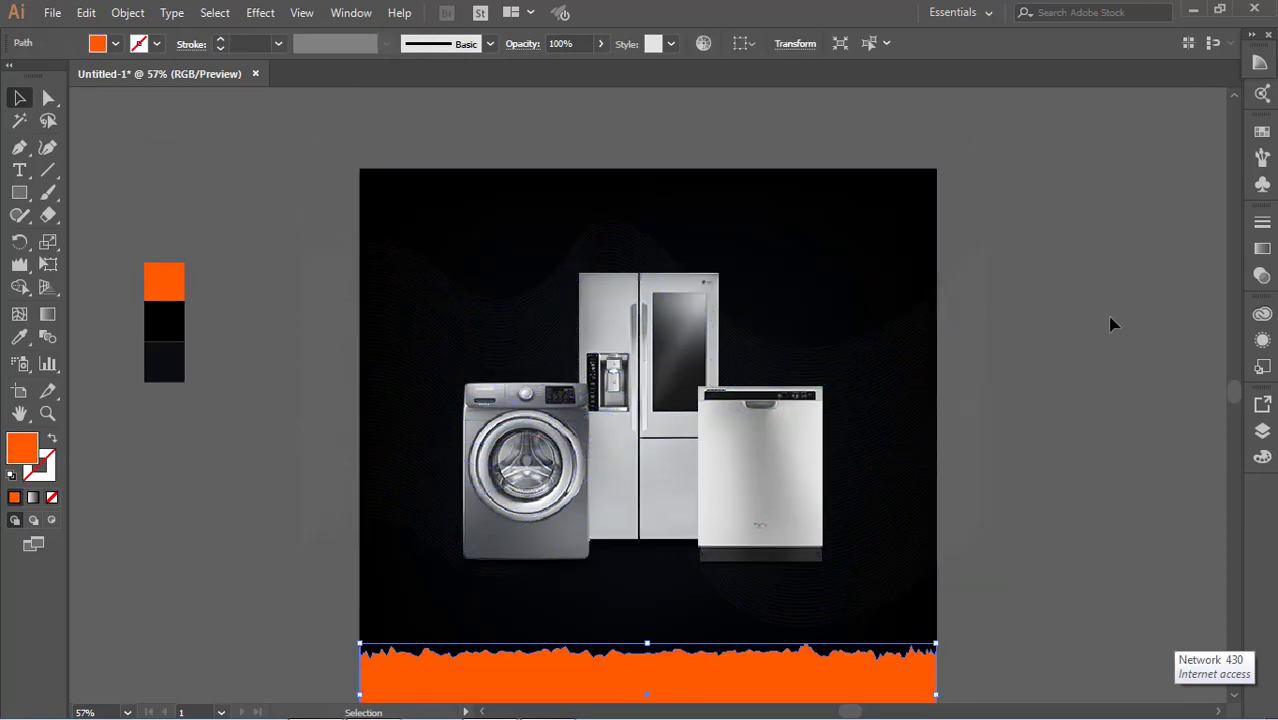
left_click(706, 410)
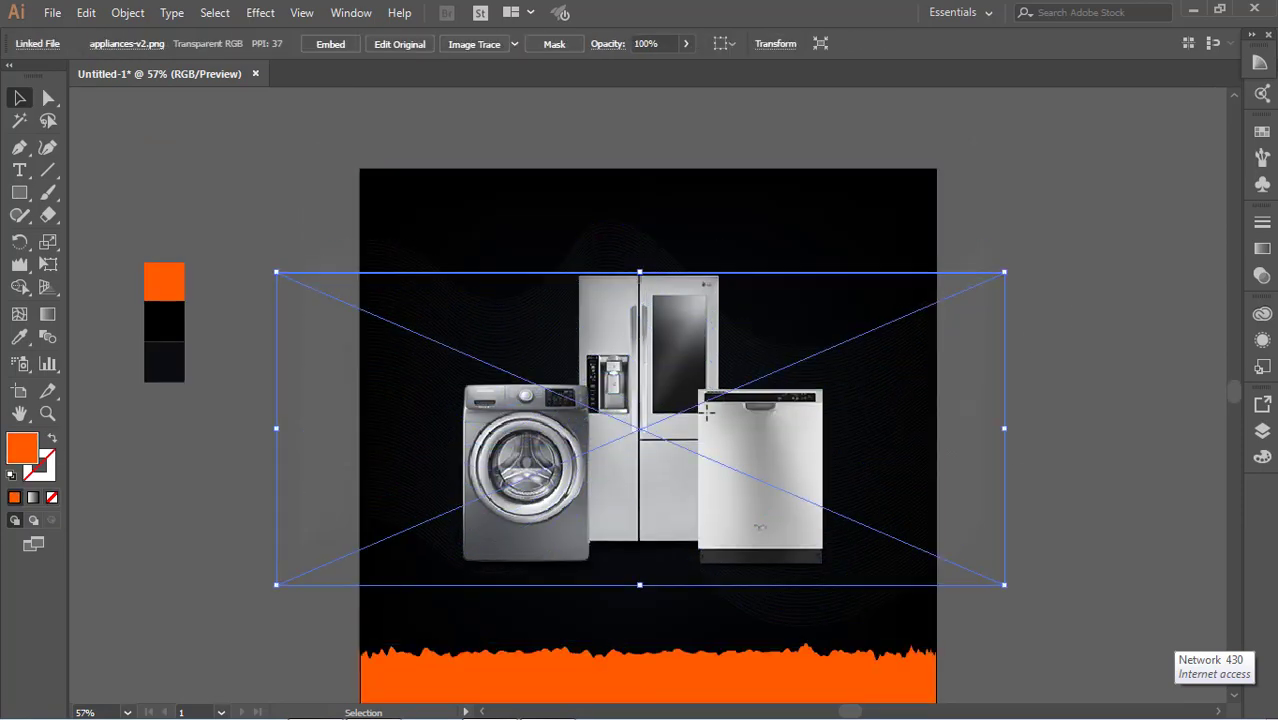
left_click(1033, 488)
scroll(1033, 490, "down", 2)
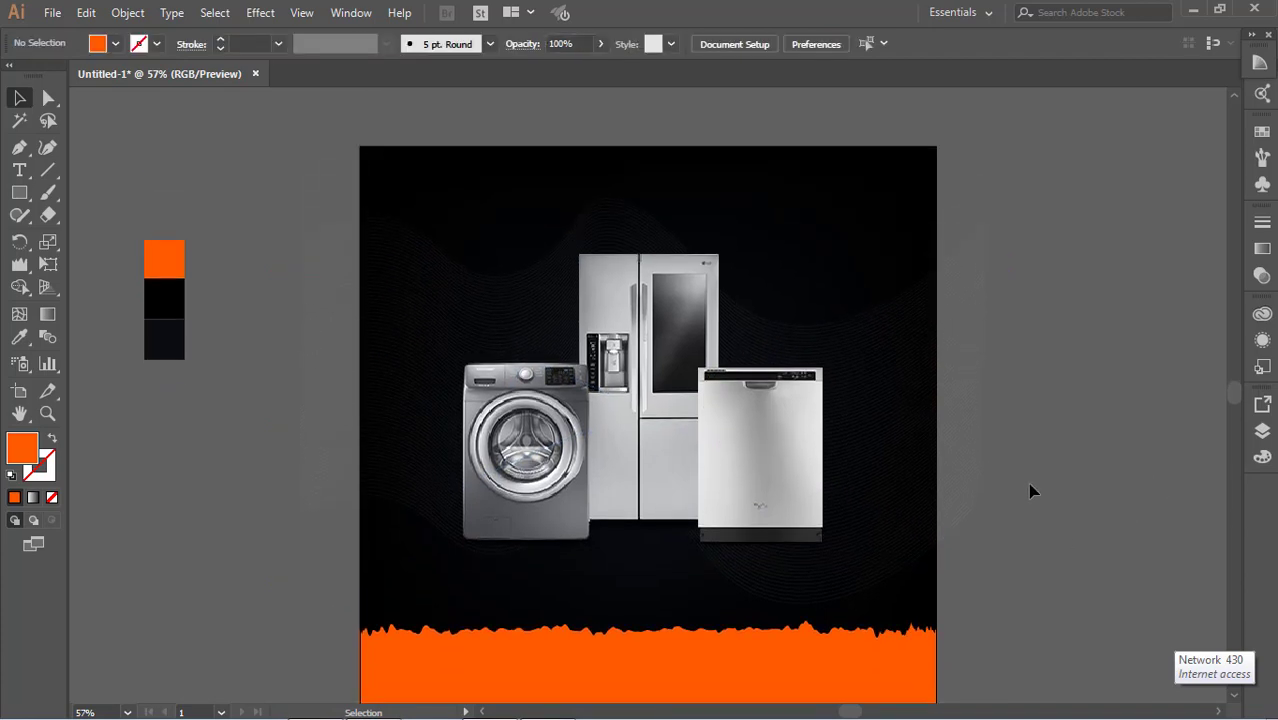
left_click(785, 455)
left_click(773, 582)
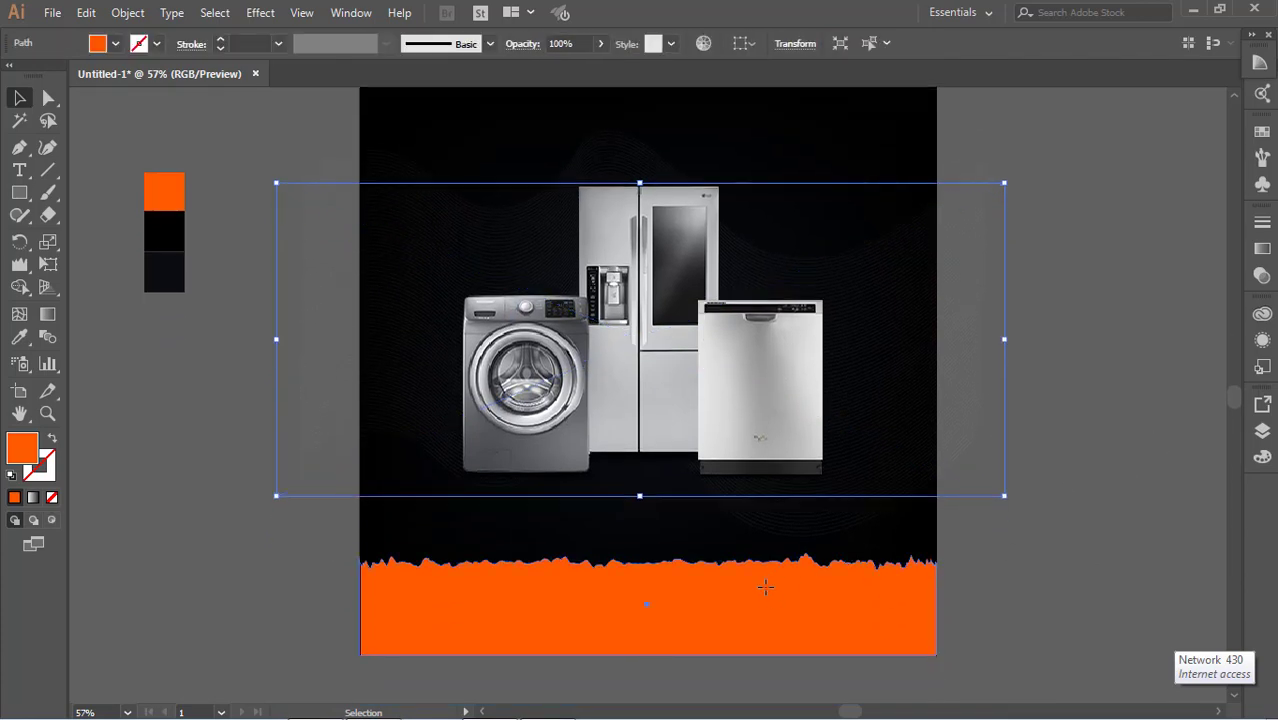
left_click(1023, 533)
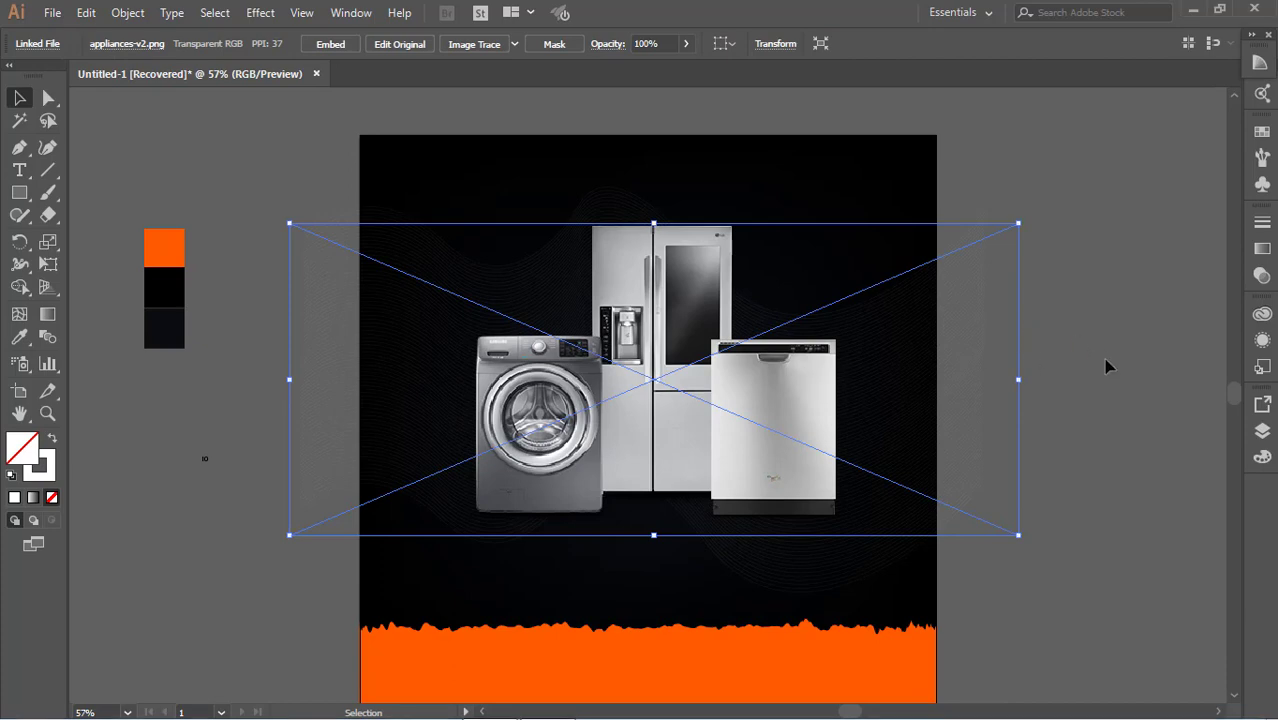
- Move the appliances image slightly down and scale it up further from its corners
left_click_drag(799, 374, 790, 400)
left_click_drag(290, 237, 246, 196)
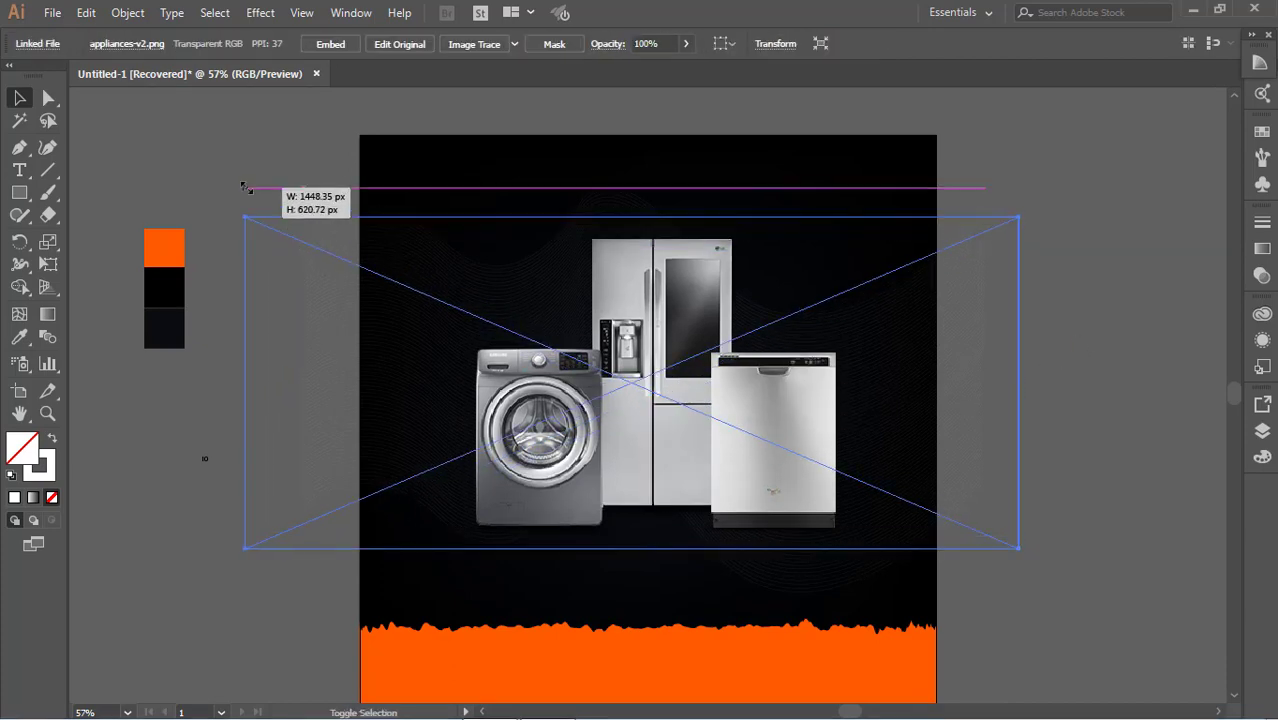
scroll(1078, 536, "down", 1)
left_click_drag(1016, 480, 1043, 491)
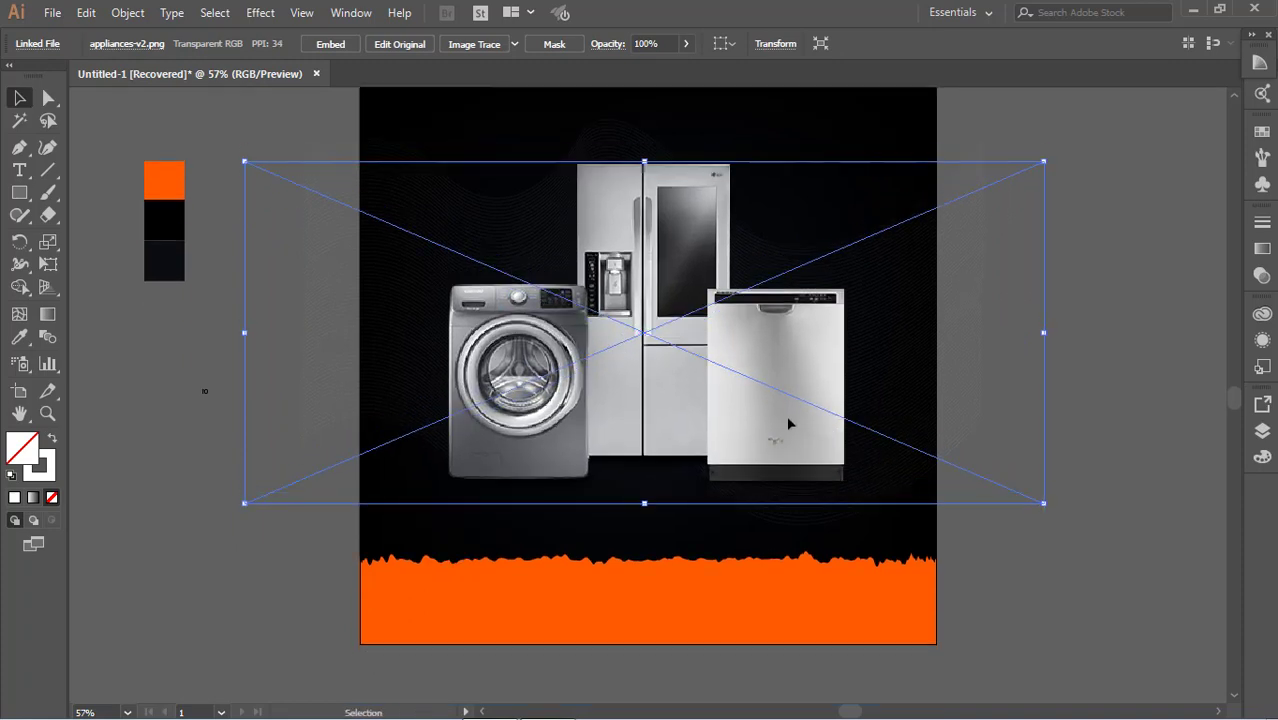
left_click(1095, 453)
scroll(360, 177, "up", 2)
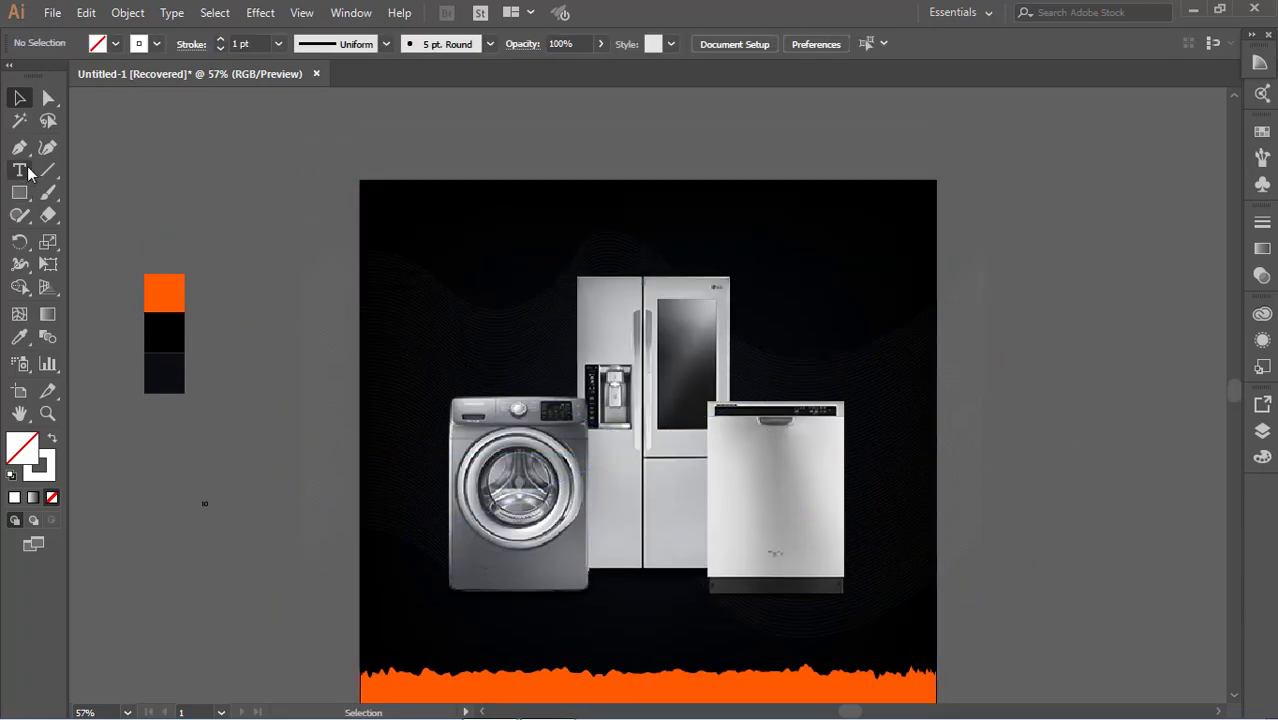
key("p")
left_click(322, 257)
left_click_drag(441, 165, 316, 177)
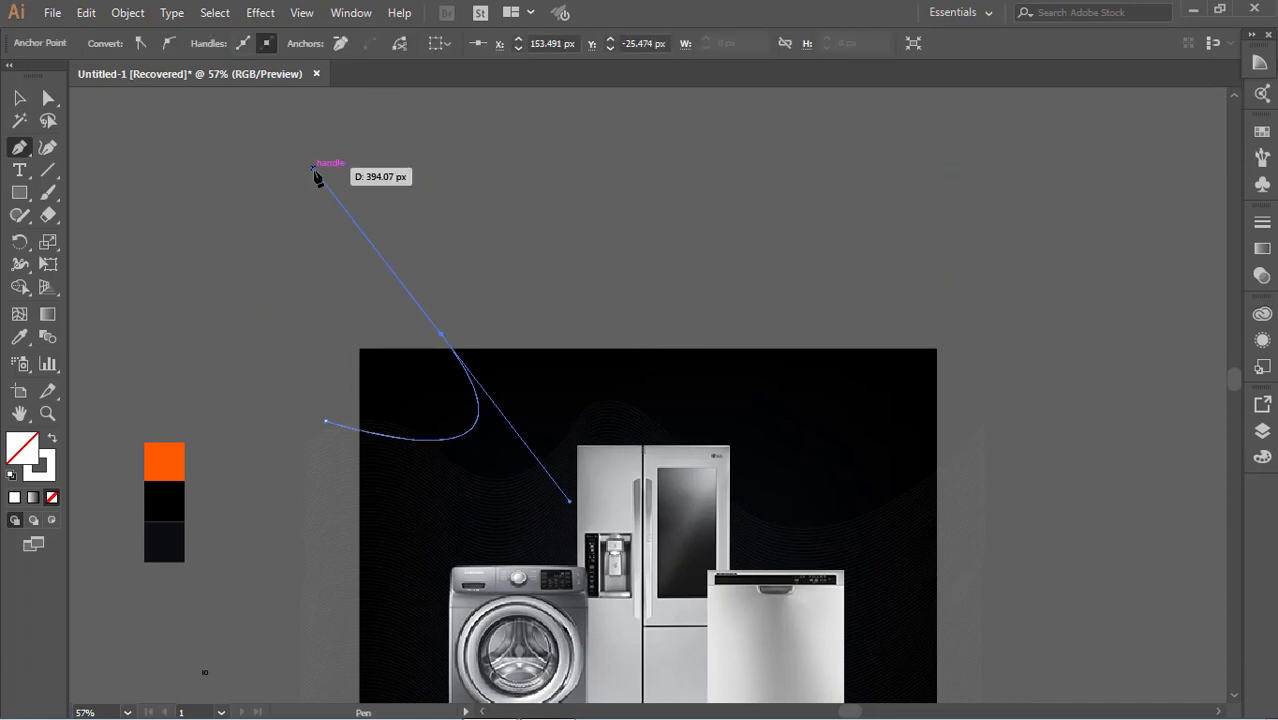
key("ctrl+z")
key("ctrl+z")
left_click(818, 319)
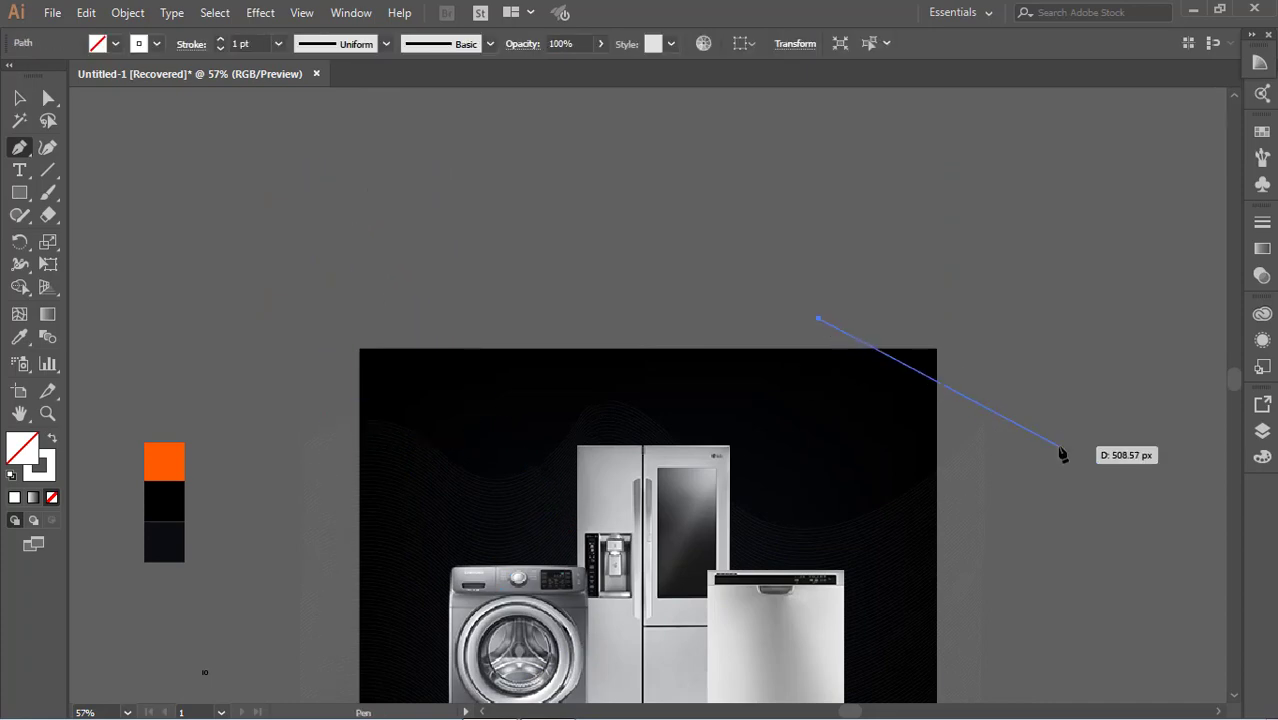
mouse_move(973, 458)
left_mouse_down()
mouse_move(1148, 500)
mouse_move(1172, 440)
left_mouse_up()
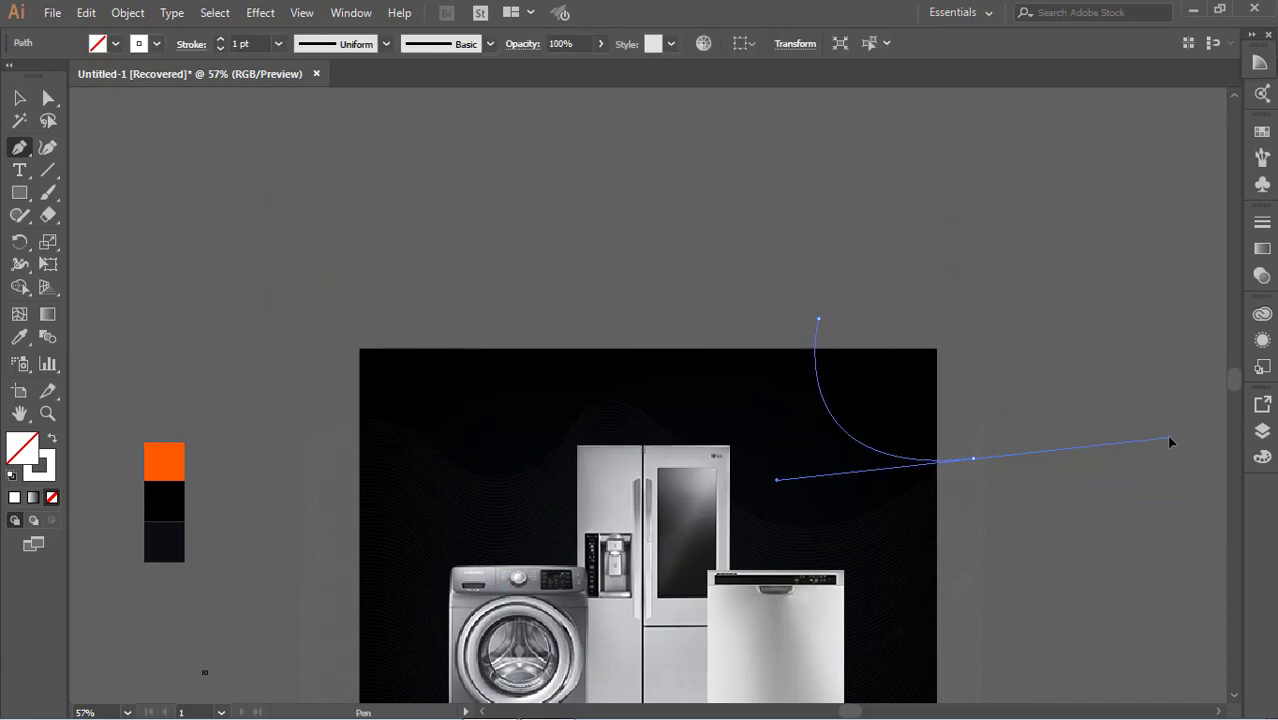
left_click(1027, 318)
left_click(888, 273)
left_click(818, 319)
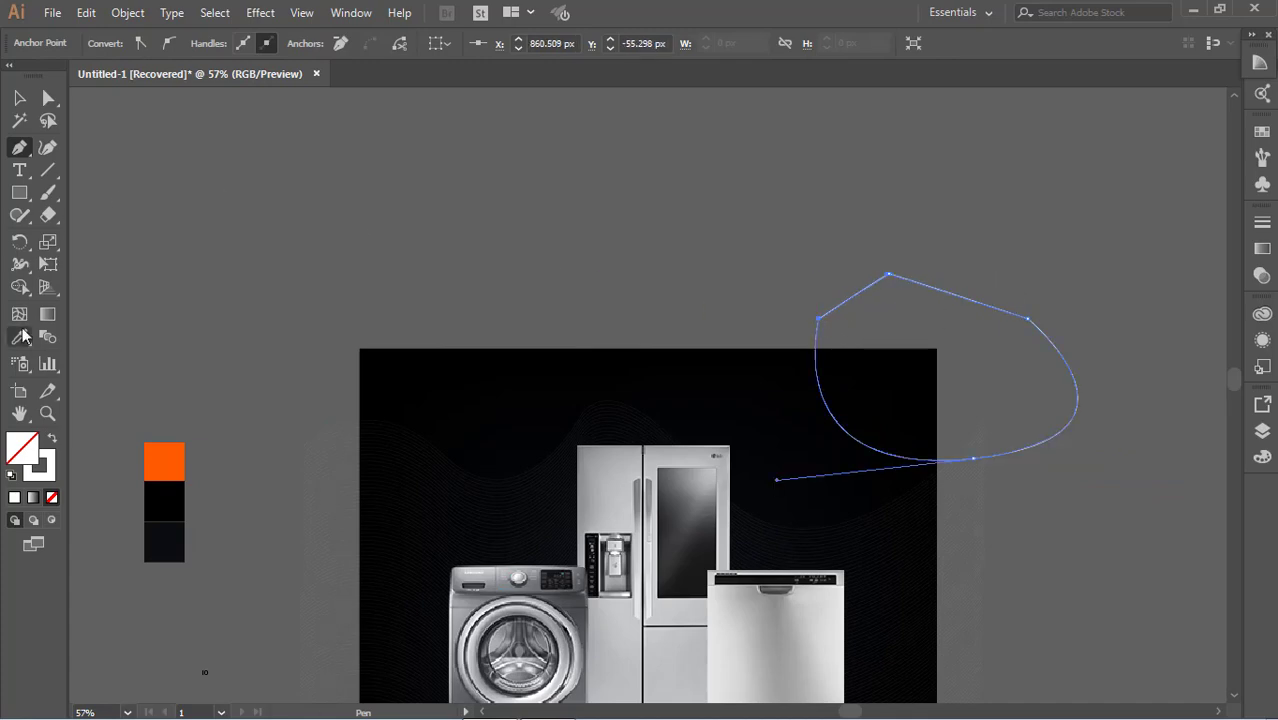
left_click(19, 337)
left_click(163, 460)
scroll(202, 435, "down", 2)
left_click(19, 98)
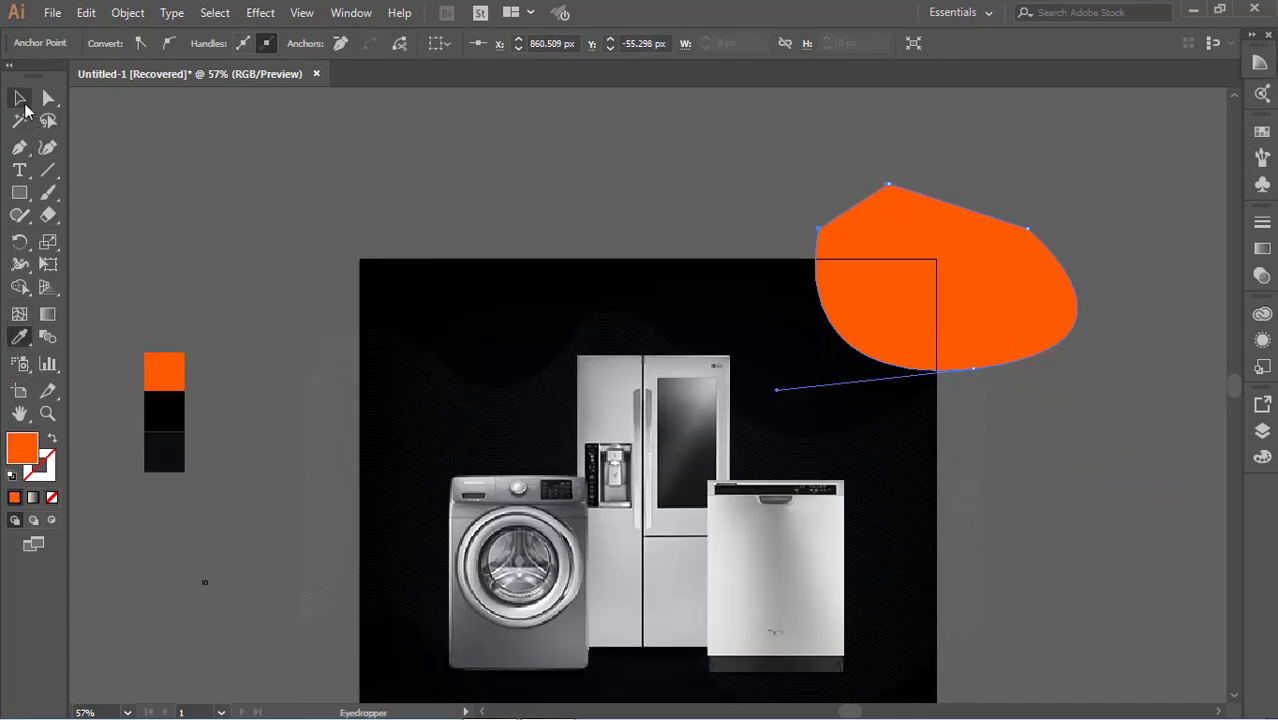
left_click(921, 328)
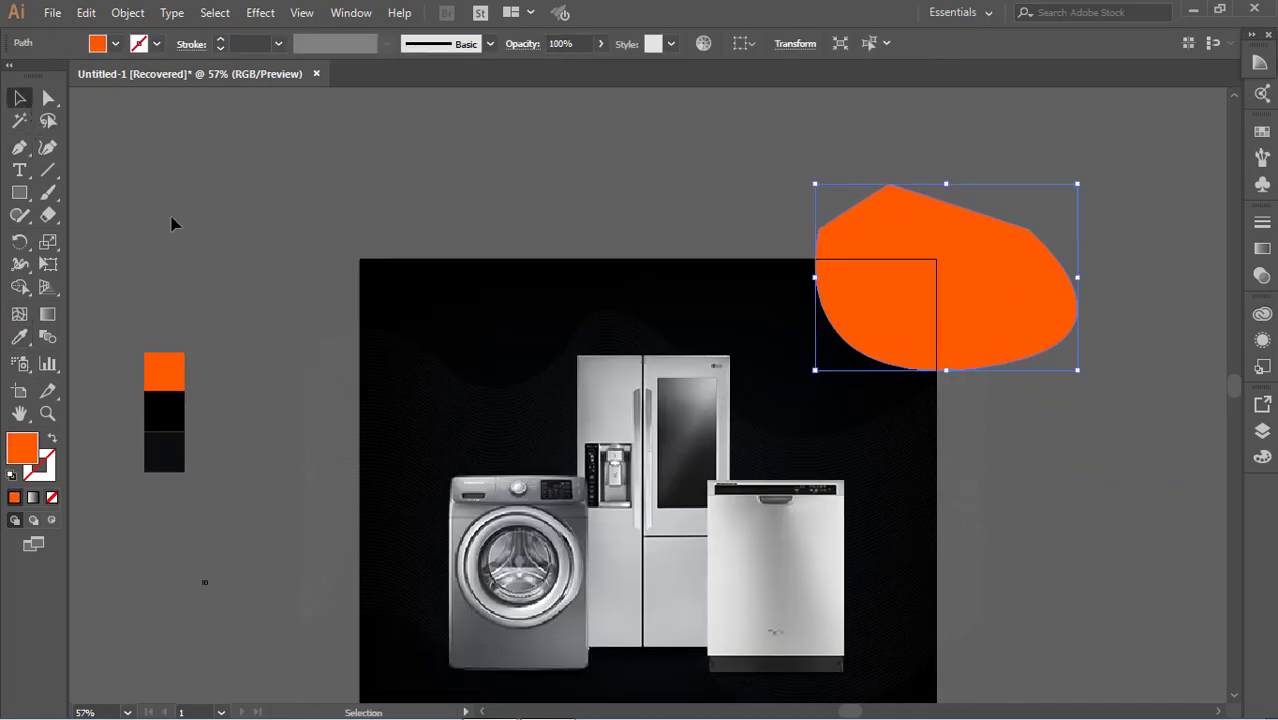
left_click(24, 366)
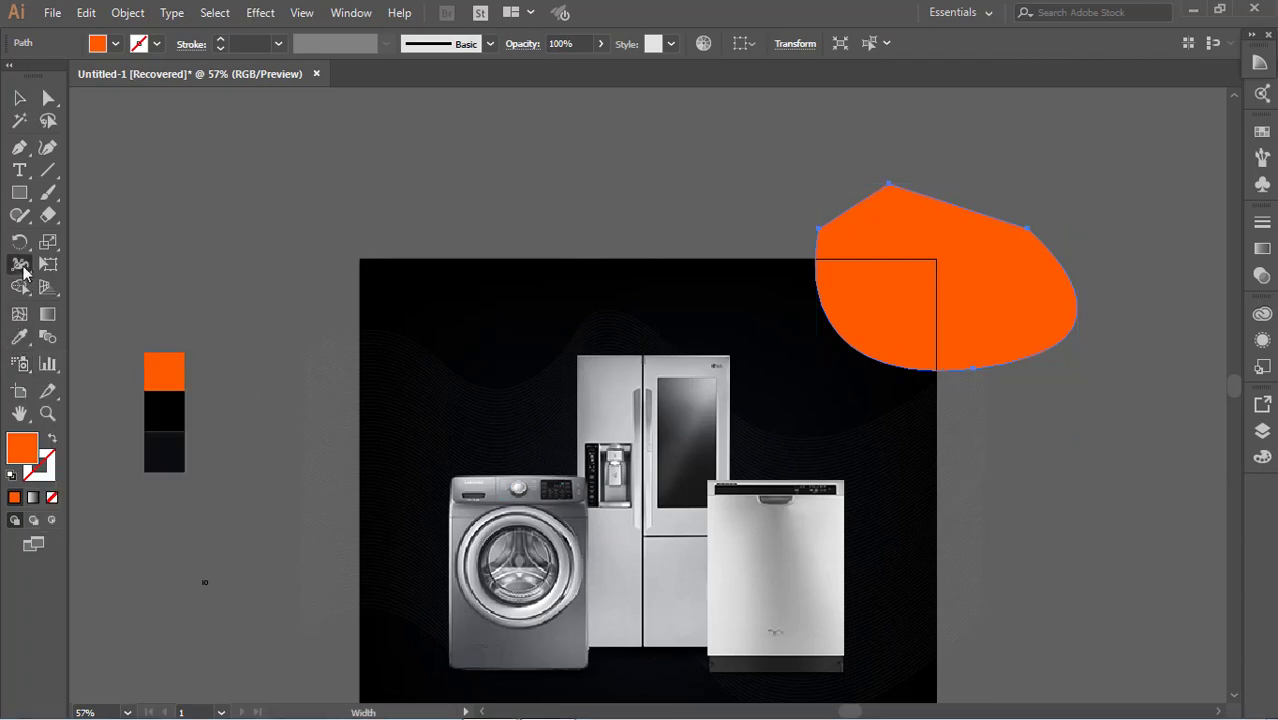
left_click_drag(19, 264, 100, 421)
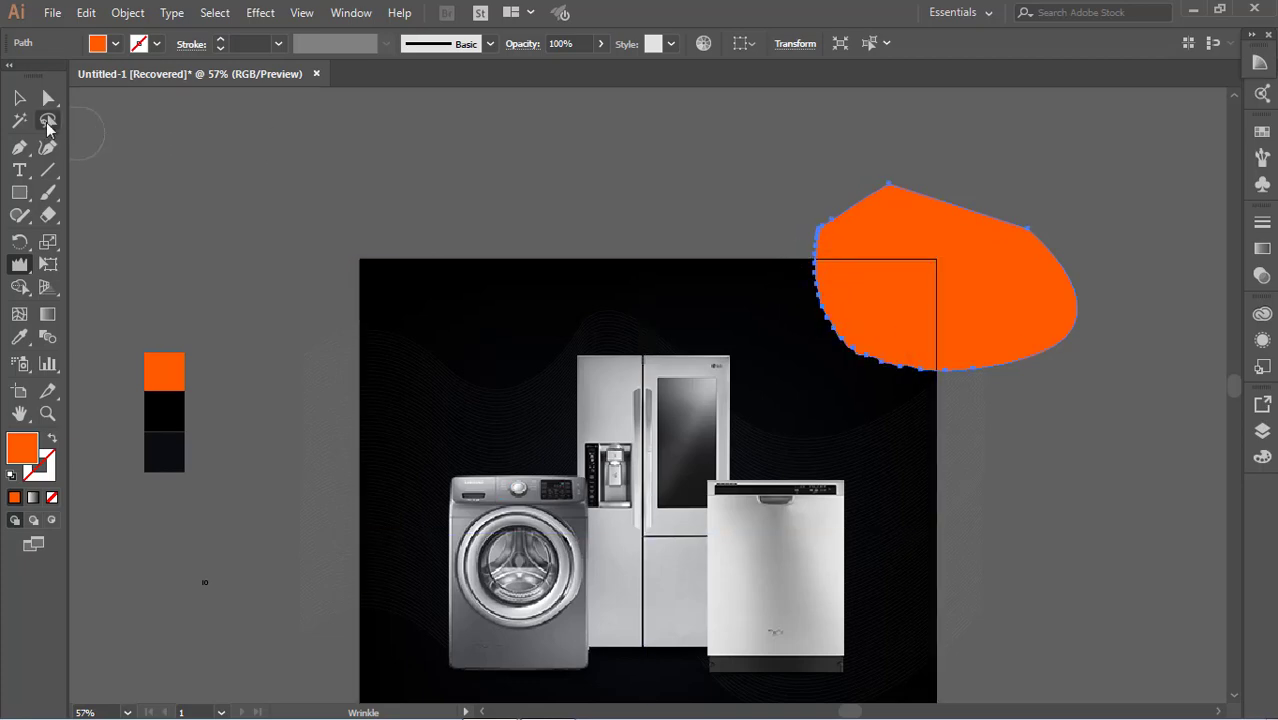
key("v")
left_click(337, 221)
scroll(337, 221, "down", 2)
left_click(1005, 262)
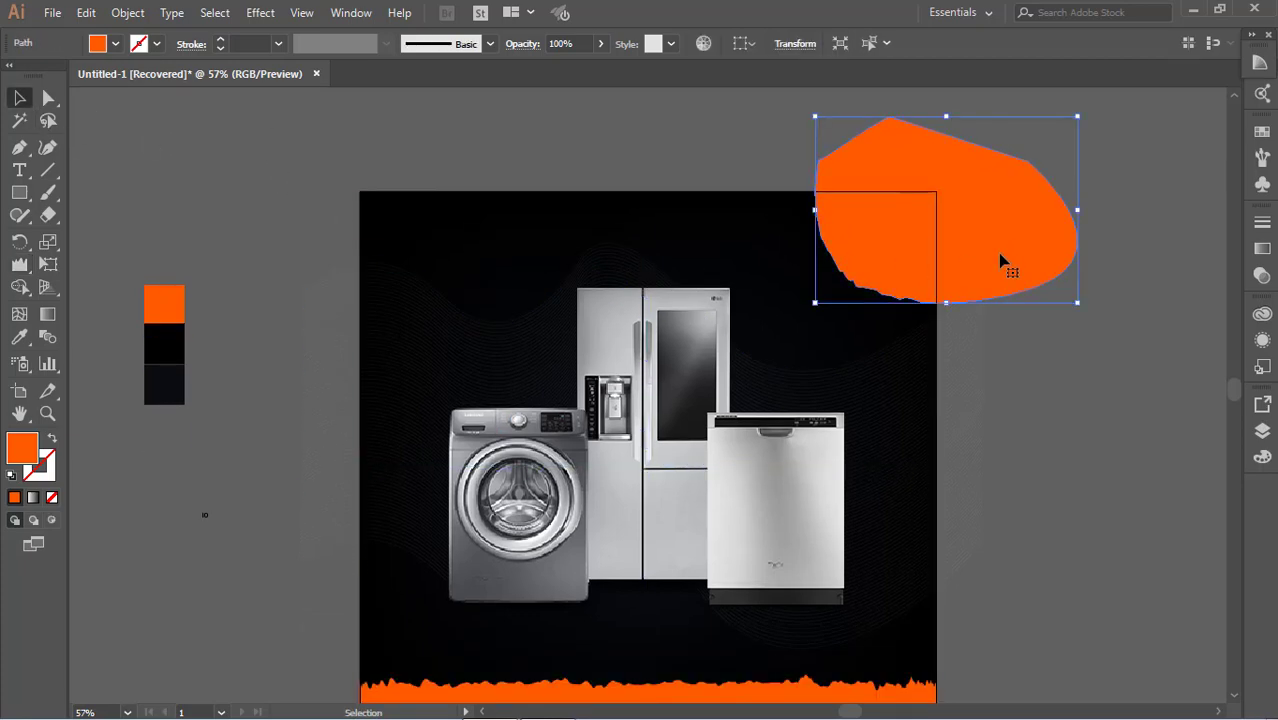
key("Delete")
- Add a 'Logo Name' text object above the poster and scale it up
left_click(19, 172)
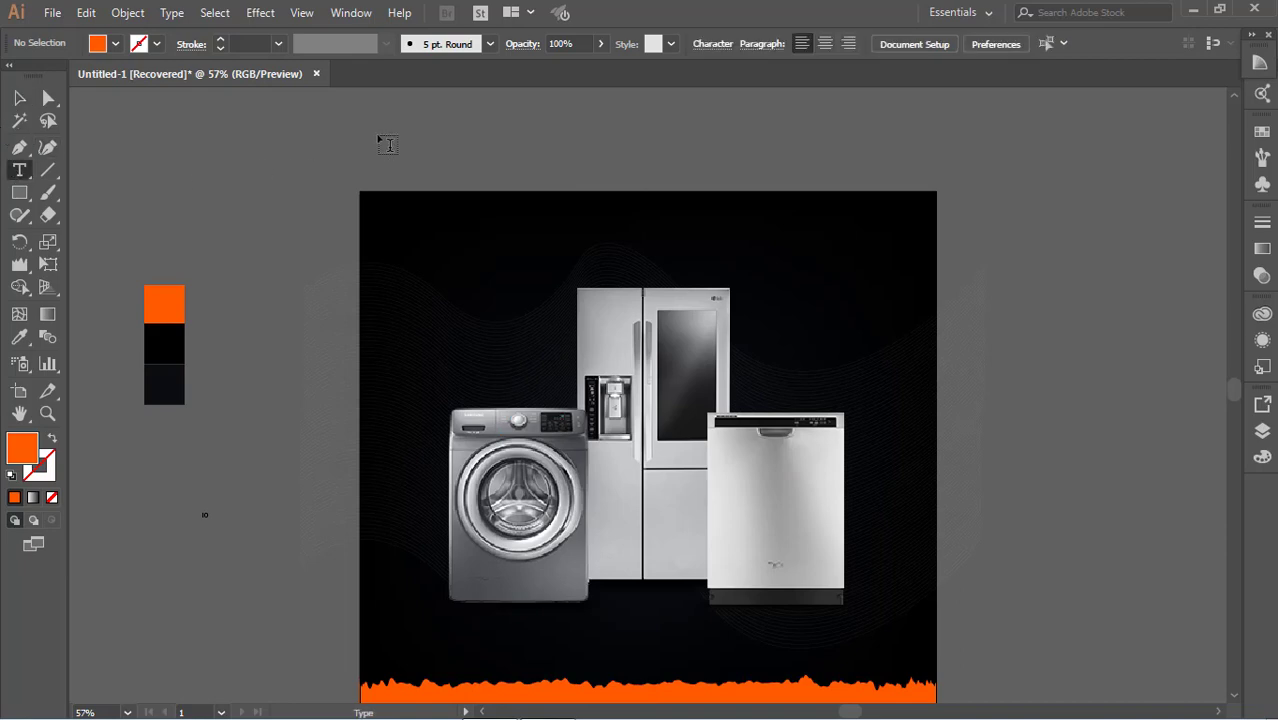
left_click(380, 138)
type("Logo Nam")
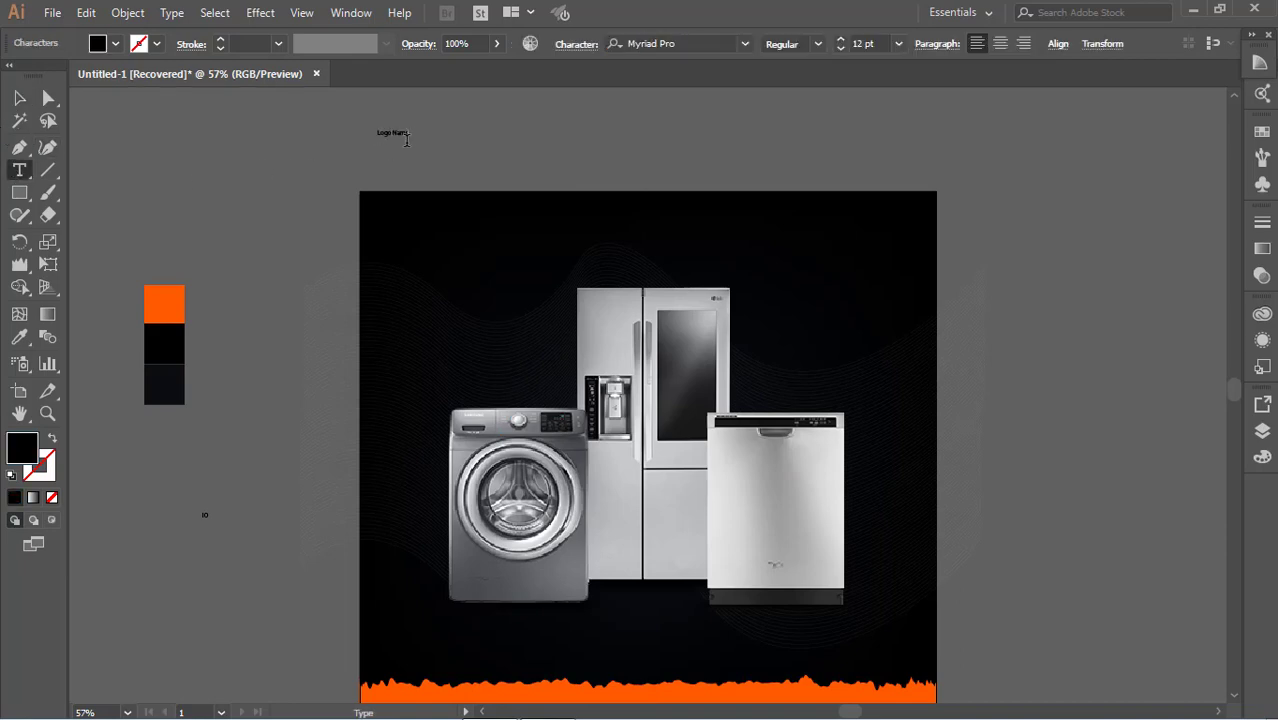
type("o Name")
key("Escape")
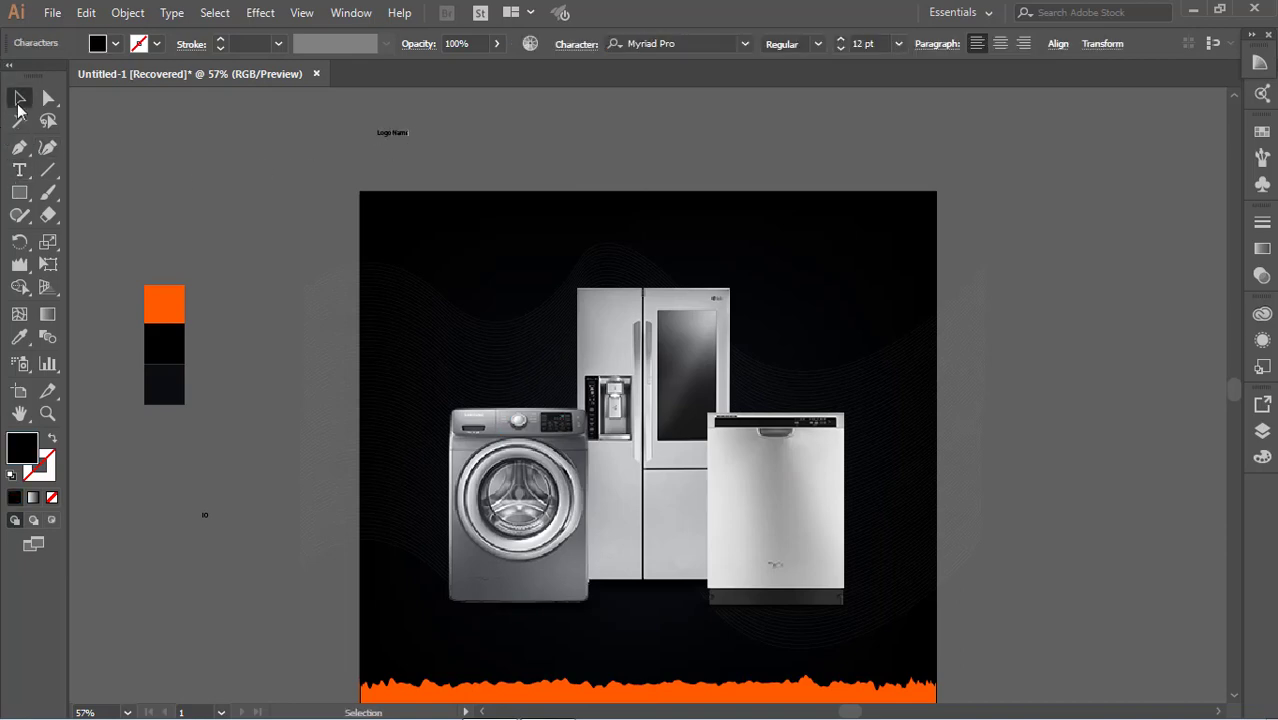
left_click(395, 133)
mouse_move(420, 137)
left_mouse_down()
mouse_move(530, 179)
mouse_move(455, 131)
left_mouse_up()
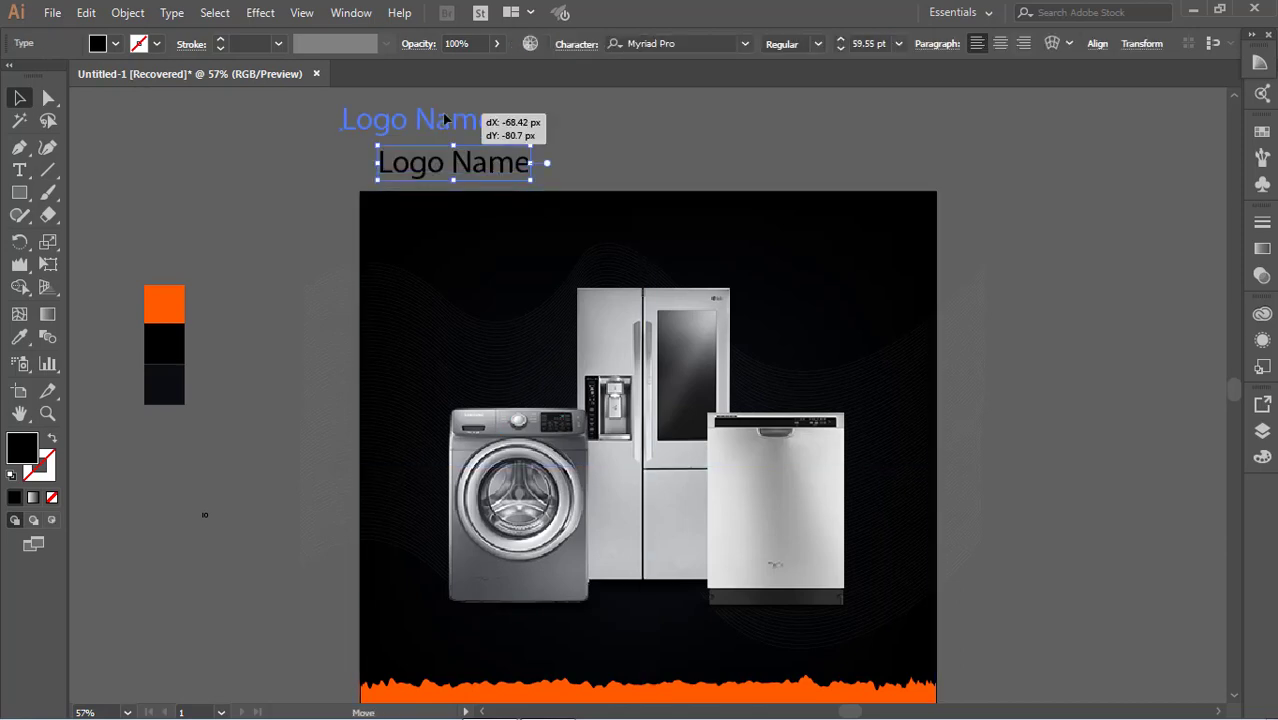
- Make the Logo Name text white and set its font to Oswald Regular
left_click(19, 337)
left_click(116, 44)
left_click(39, 76)
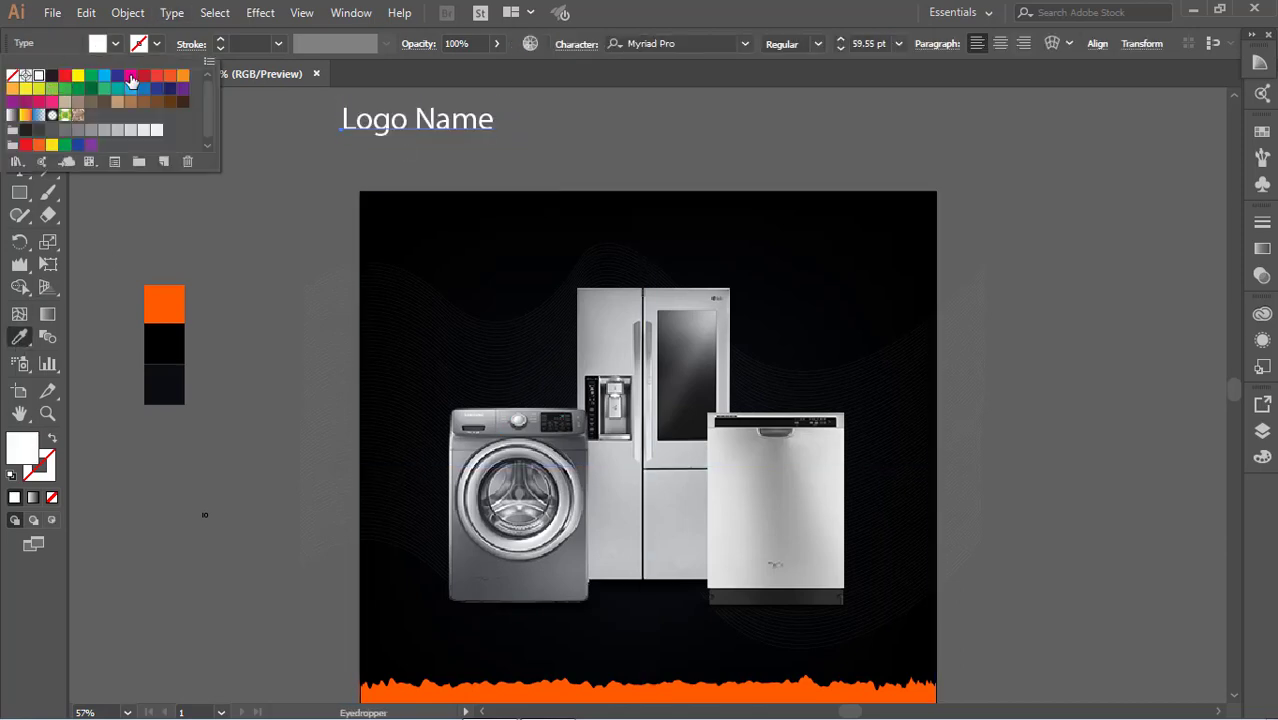
left_click(703, 44)
type("c")
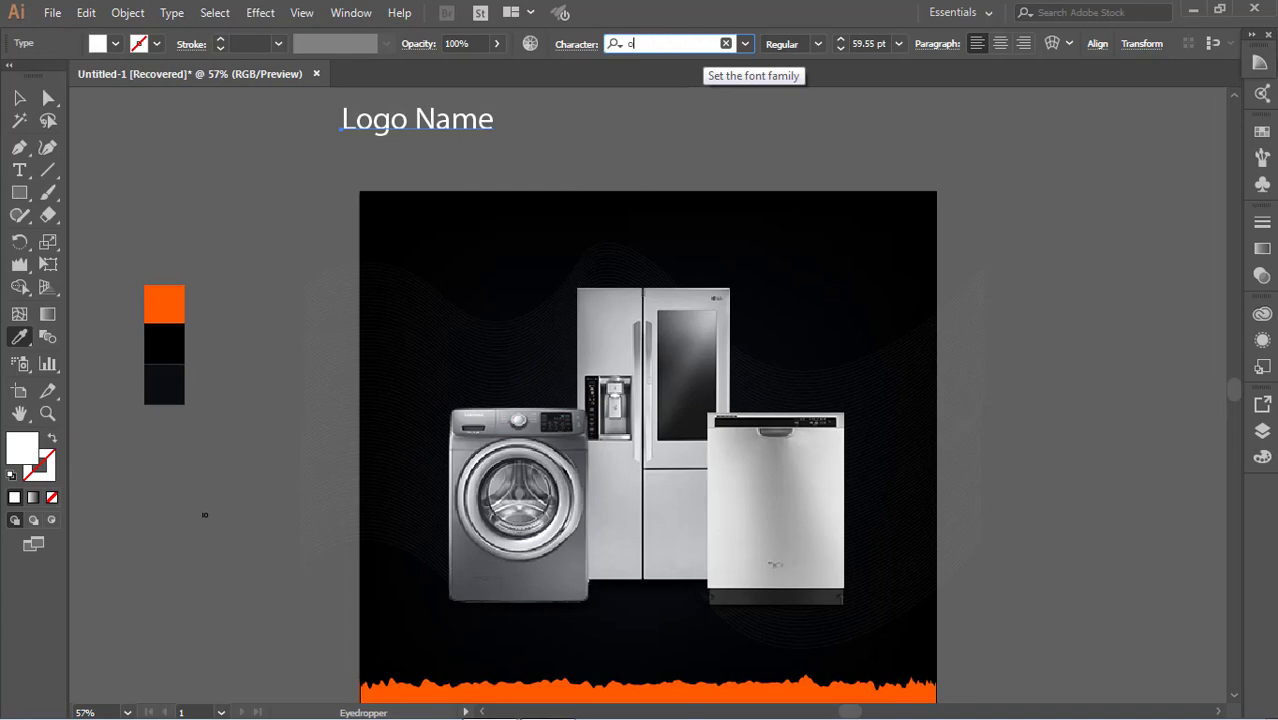
type("s")
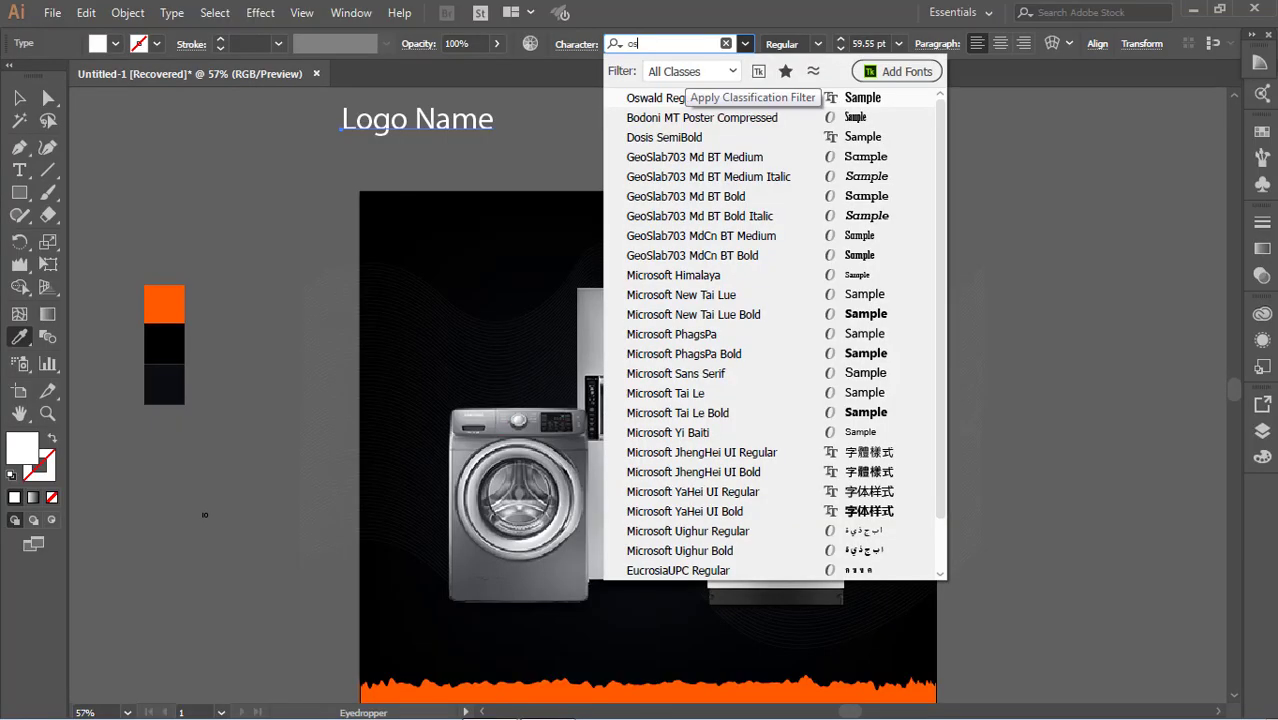
left_click(663, 98)
- Move Logo Name to the poster's top right and start a 'Home Appliance' text beside the artboard
key("v")
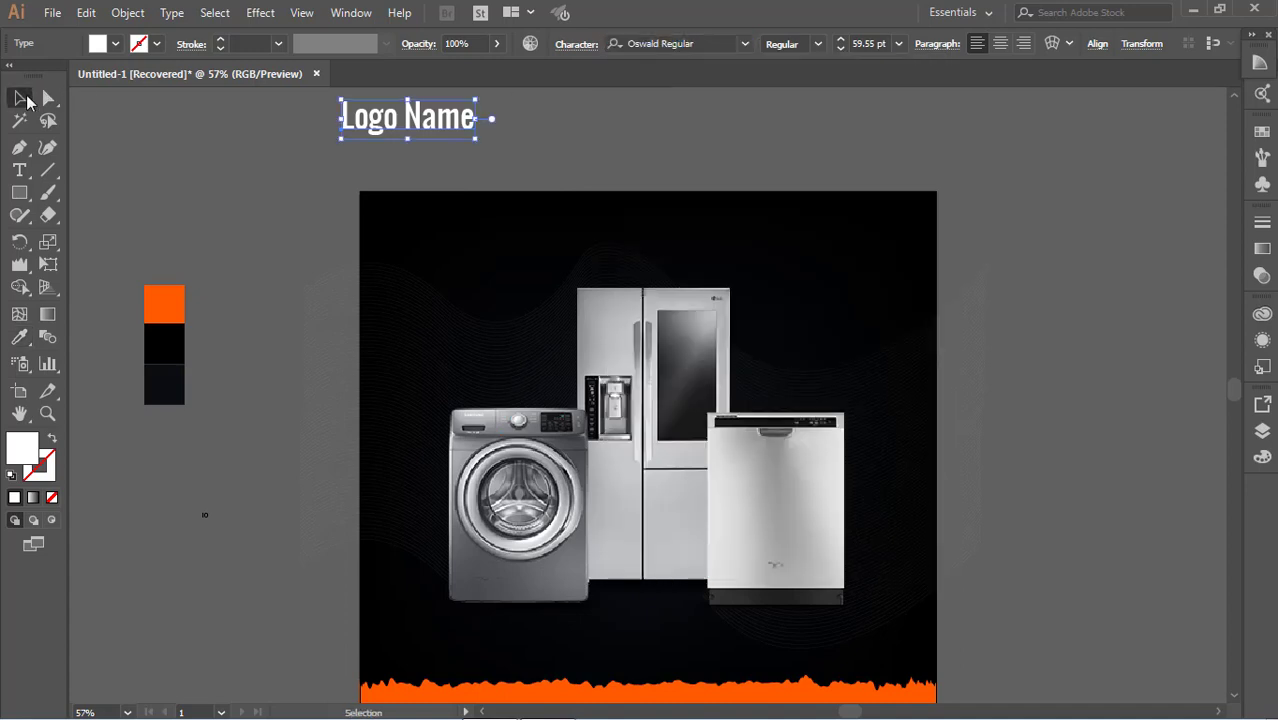
left_click(428, 134)
left_click_drag(428, 134, 877, 238)
scroll(877, 238, "down", 3)
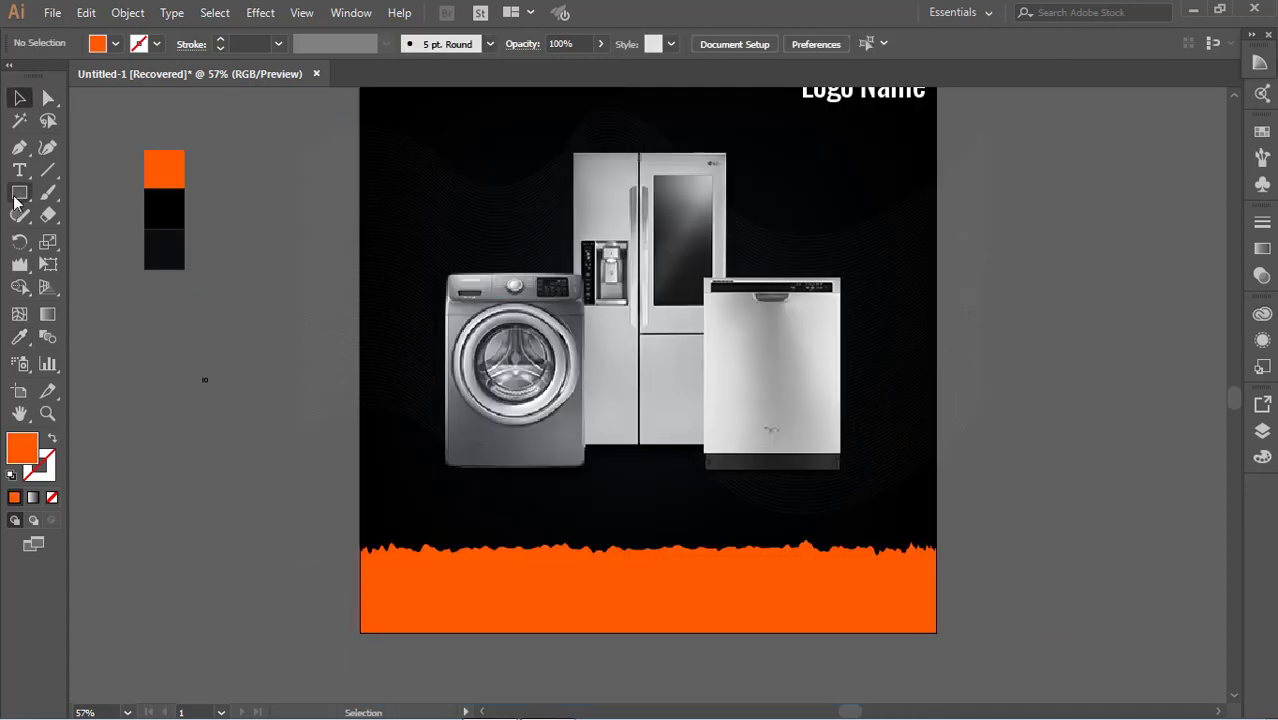
key("t")
left_click(265, 512)
type("Home Appliances")
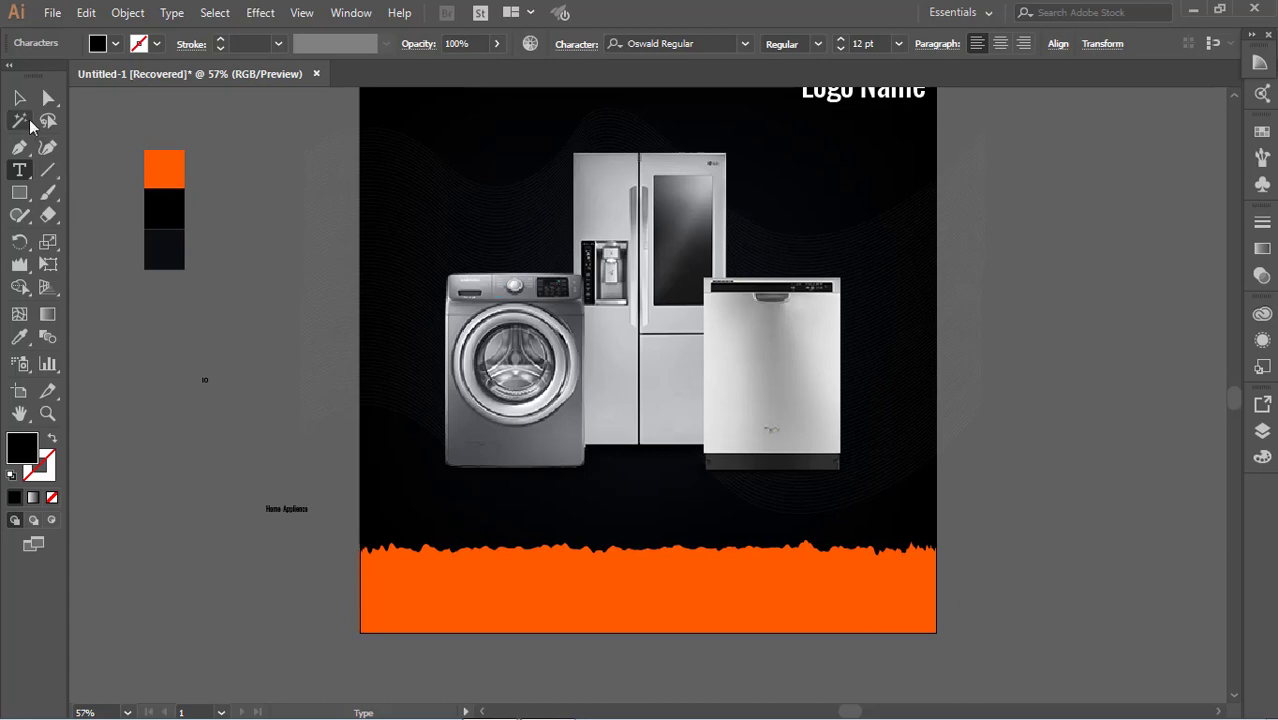
- Scale up the Home Applience headline and move it onto the artboard above the orange band
left_click(19, 97)
left_click(287, 508)
left_click_drag(320, 514, 608, 597)
mouse_move(358, 576)
left_mouse_down()
mouse_move(805, 545)
mouse_move(755, 513)
left_mouse_up()
left_click(979, 498)
- Fill the Home Applience headline with white
left_click(673, 525)
key("i")
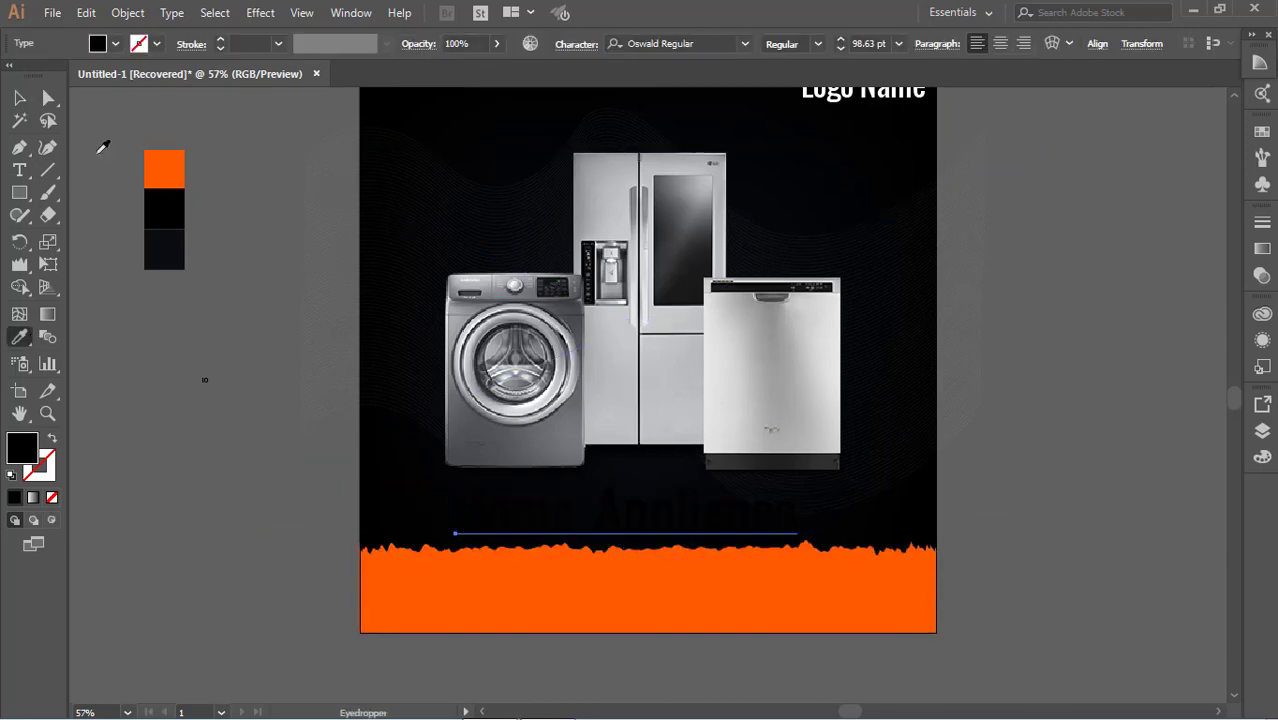
left_click(115, 44)
left_click(42, 86)
key("Escape")
- Nudge the headline right and shrink it to about 89.6 pt
key("v")
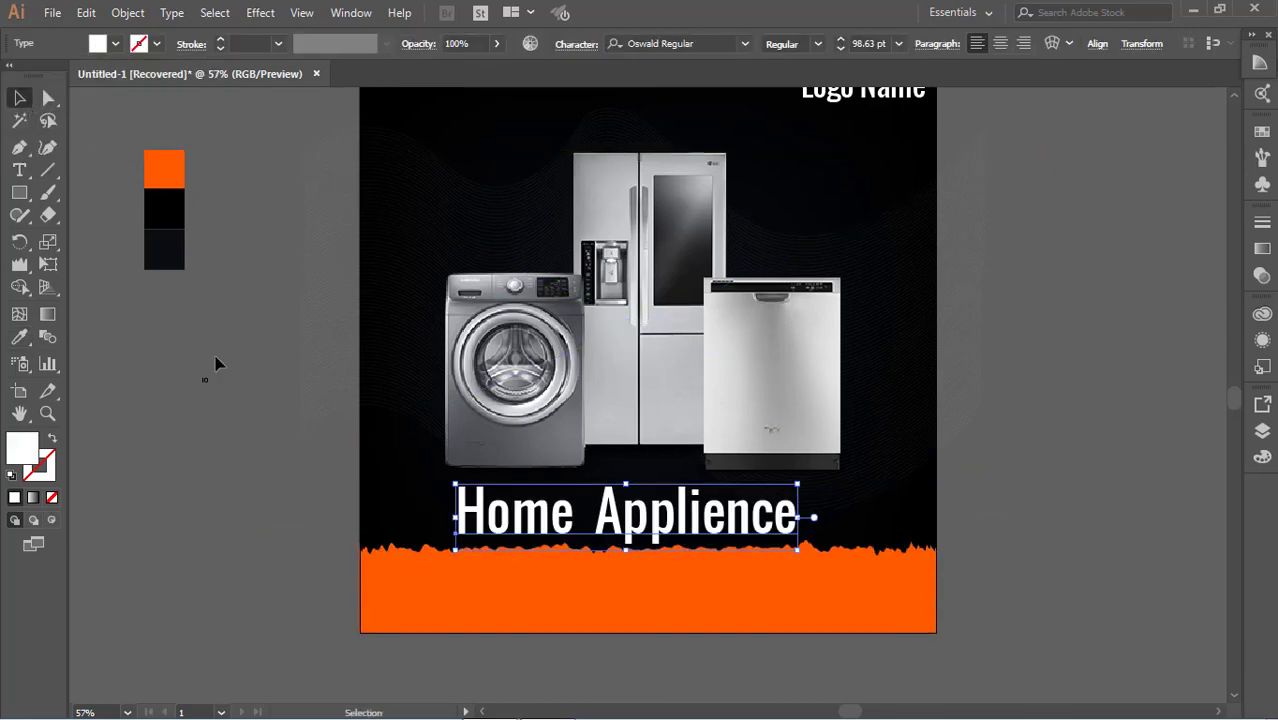
left_click(700, 470)
left_click_drag(620, 515, 640, 520)
left_click_drag(817, 486, 787, 490)
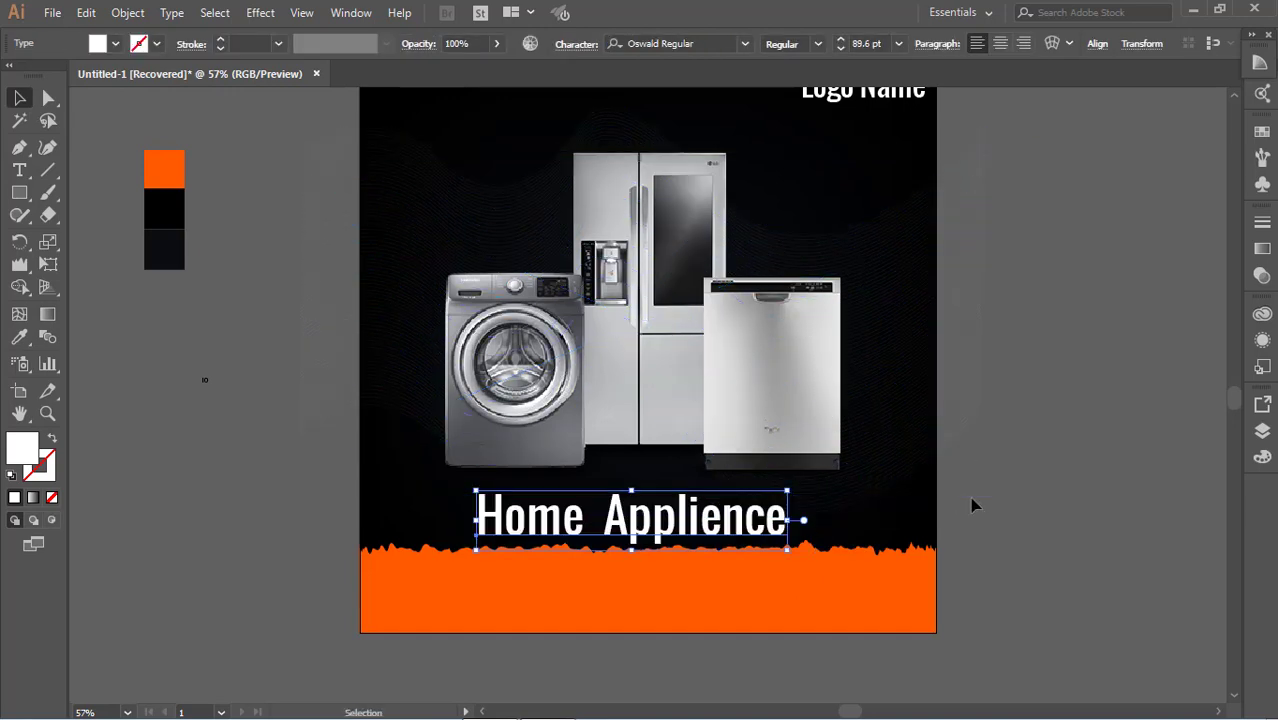
- Shrink the appliances photo, shift it right and down, and move the headline up
left_click(866, 482)
left_click_drag(1038, 492, 987, 466)
left_click_drag(747, 416, 773, 428)
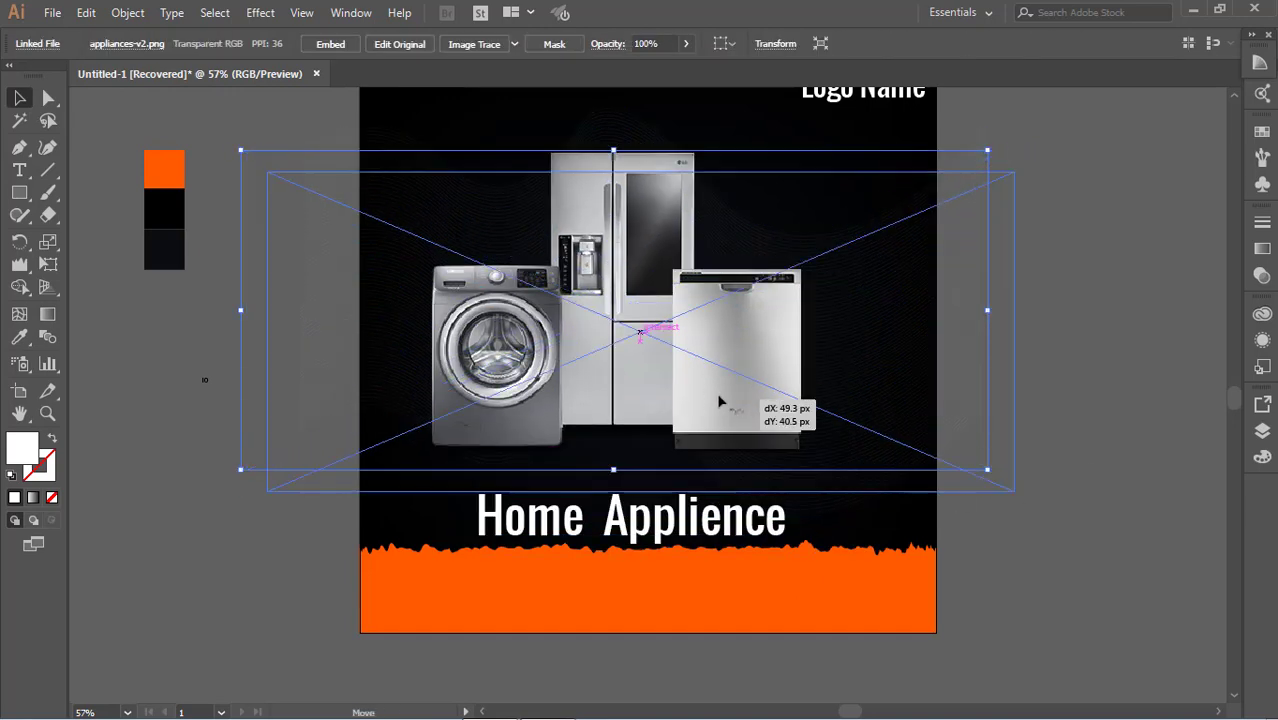
left_click_drag(757, 535, 757, 513)
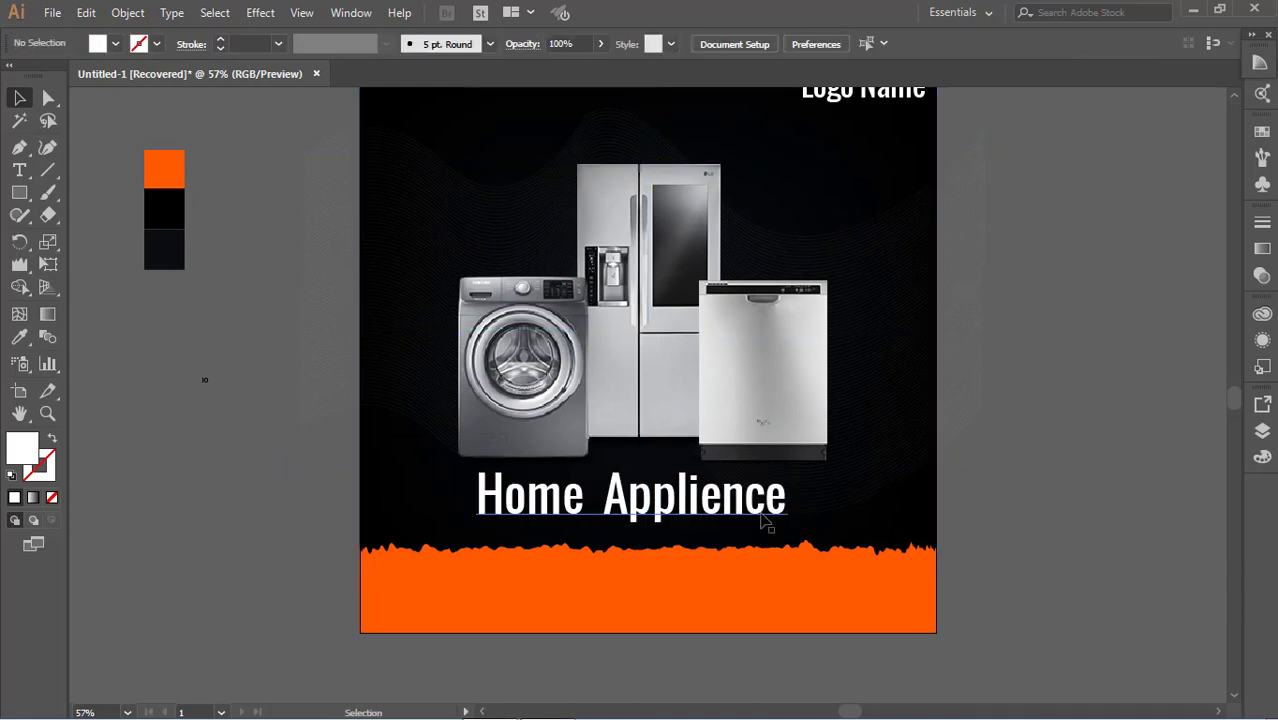
- Turn on All Caps for the headline so it reads HOME APPLIENCE
left_click(709, 43)
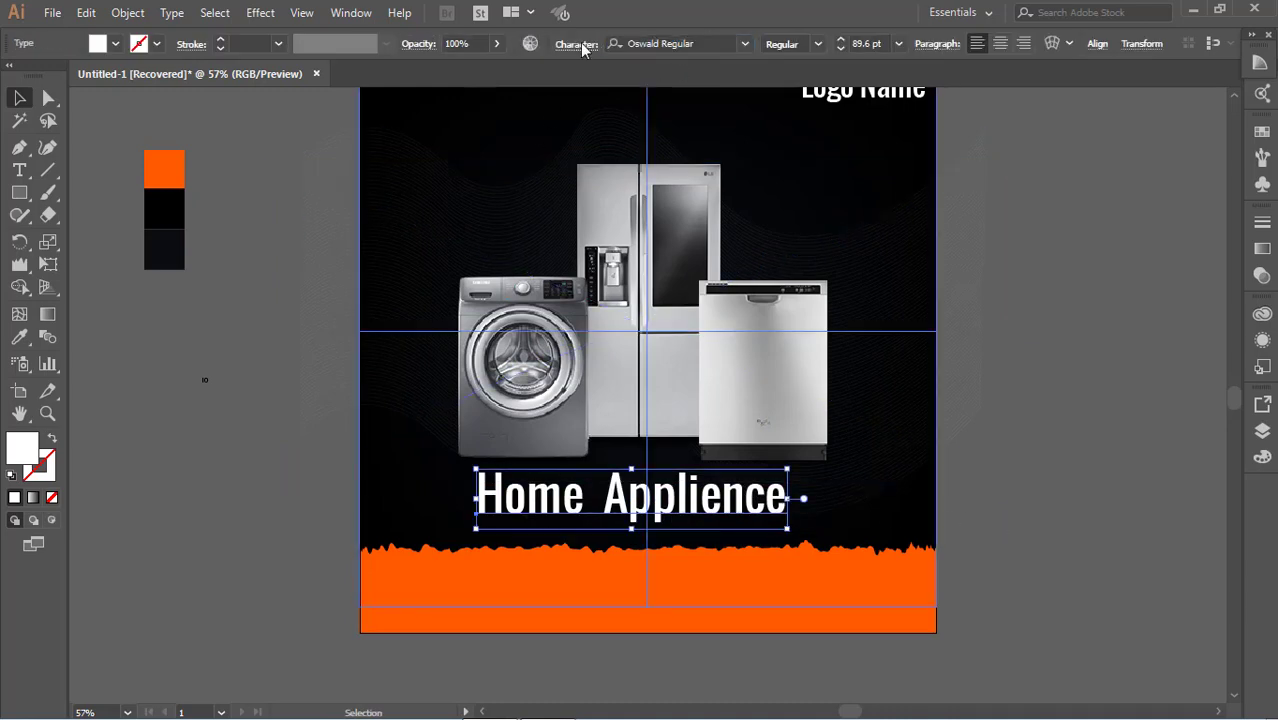
left_click(578, 44)
left_click(399, 263)
left_click(17, 99)
left_click(770, 522)
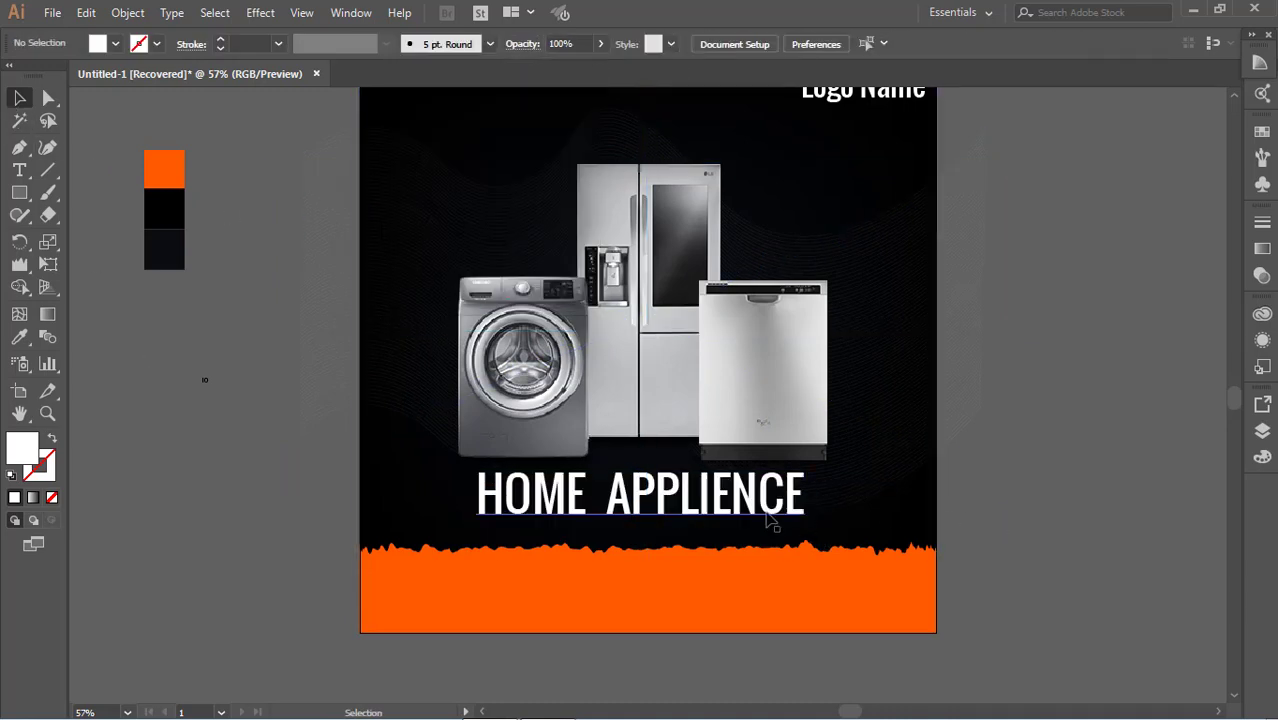
- Resize the appliances photo from its top corner and check it against the orange bottom shape
scroll(1063, 456, "up", 2)
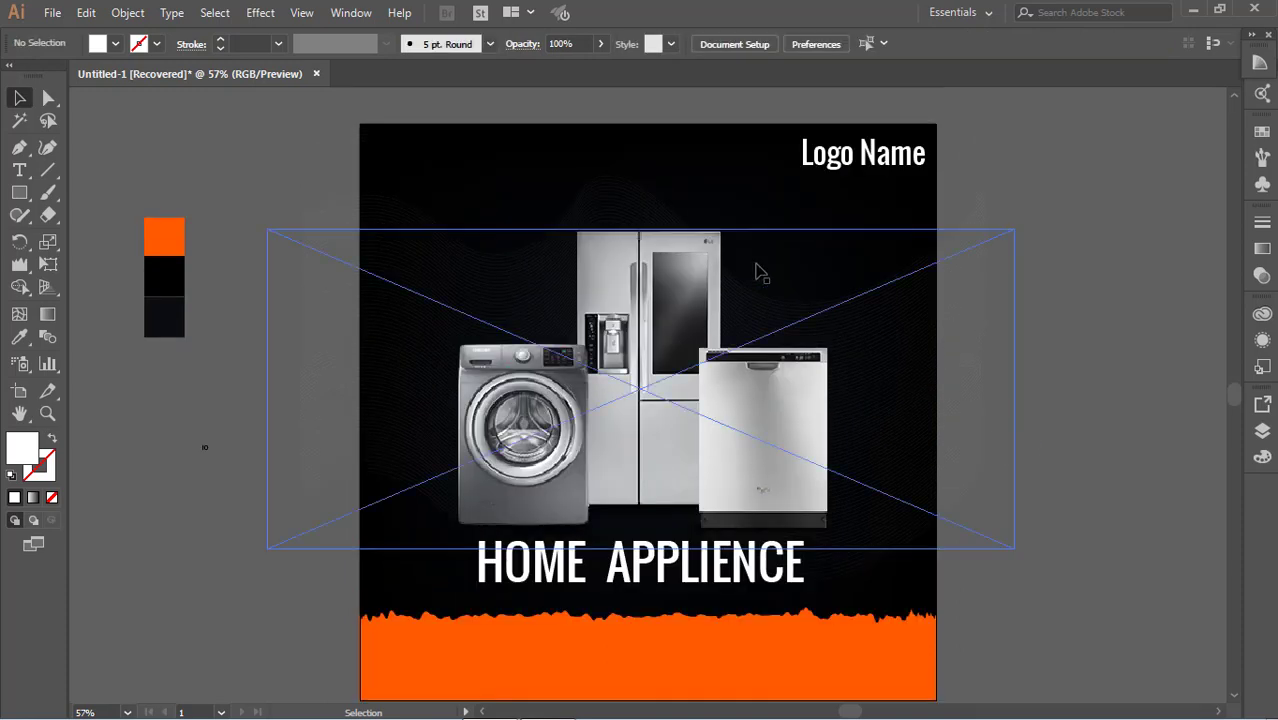
mouse_move(983, 242)
left_mouse_down()
mouse_move(998, 238)
mouse_move(770, 390)
left_mouse_up()
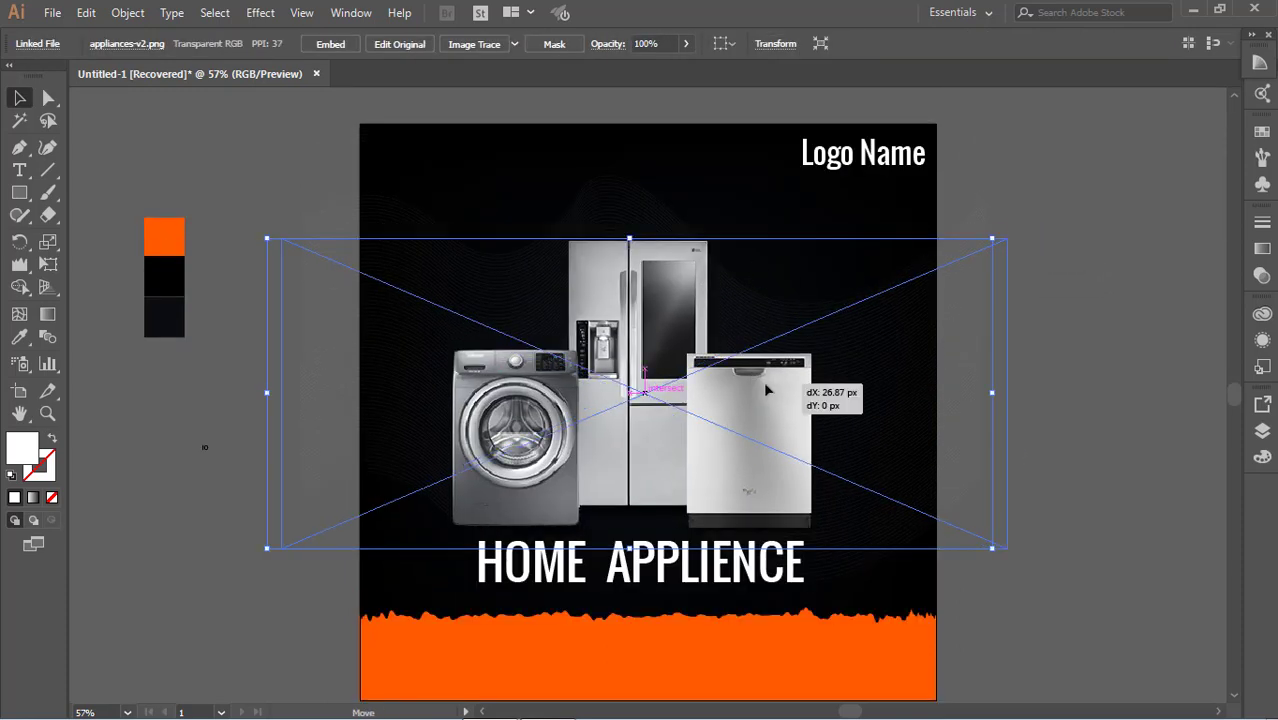
left_click(1090, 328)
scroll(770, 456, "down", 1)
left_click(680, 600)
left_click(650, 251)
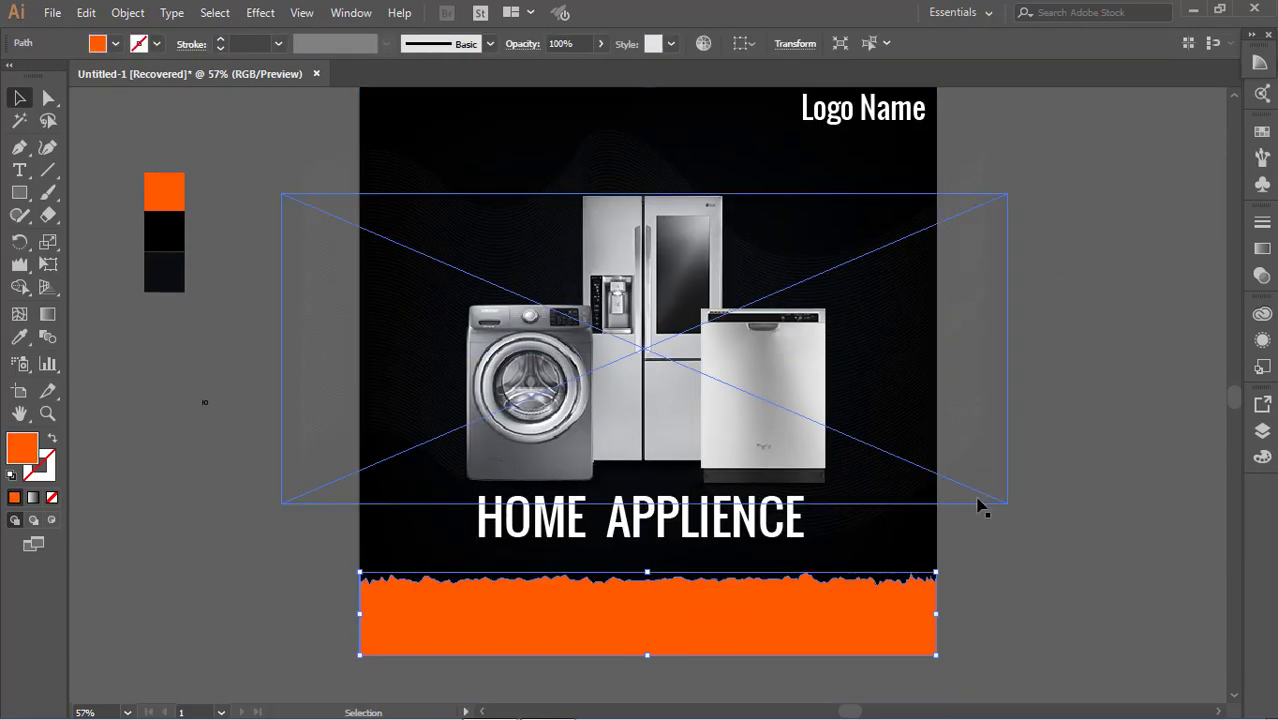
left_click(32, 203)
- Draw a thin white underline bar beneath HOME APPLIENCE
left_click_drag(476, 541, 804, 546)
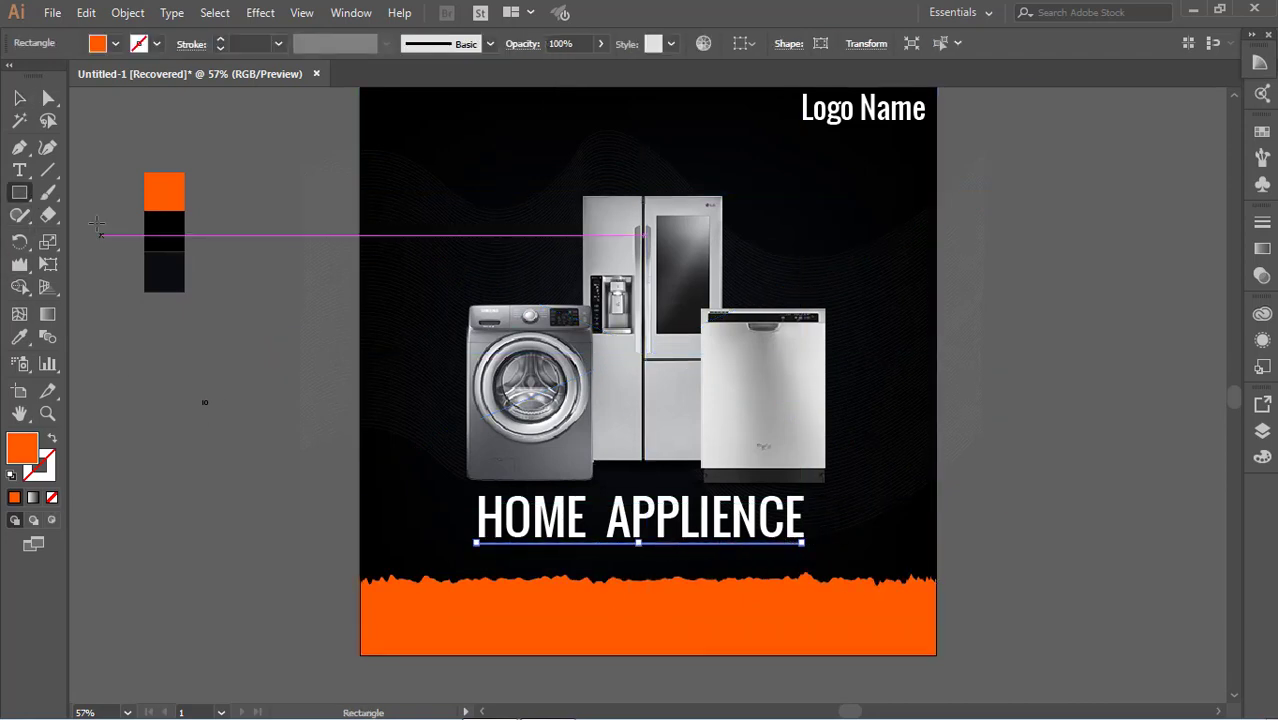
left_click(115, 43)
left_click(39, 75)
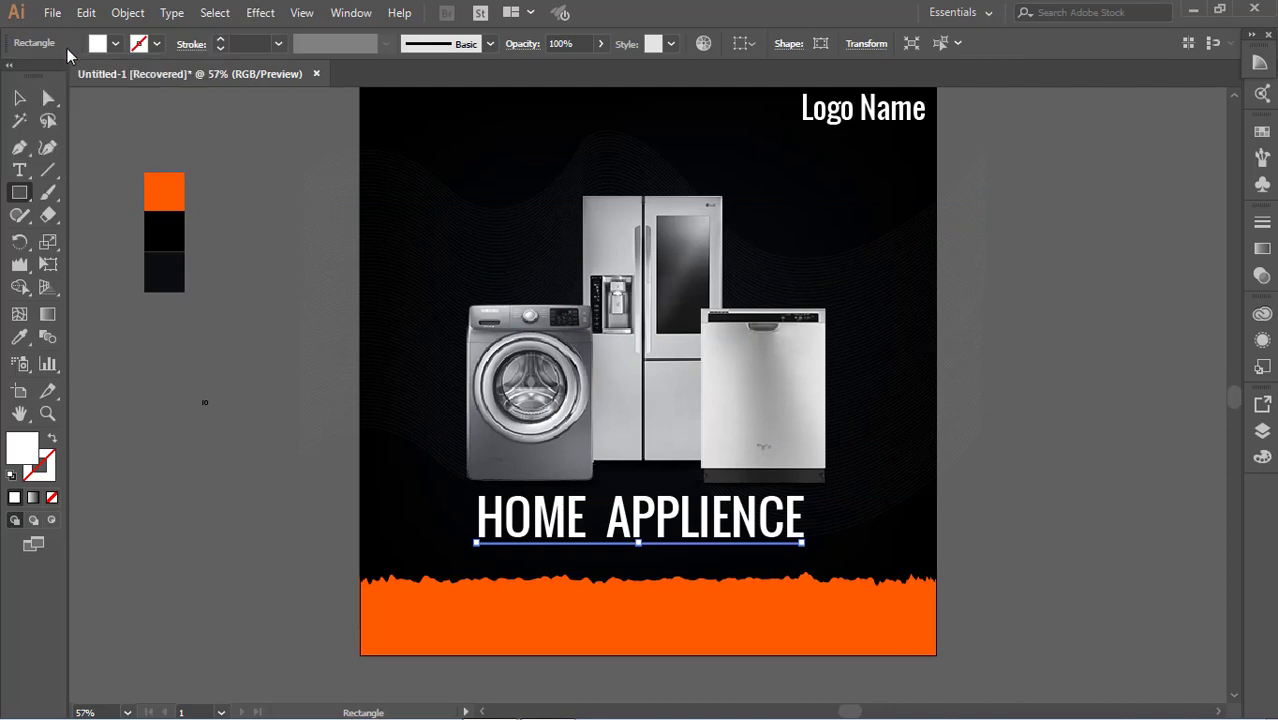
left_click(19, 97)
left_click(274, 174)
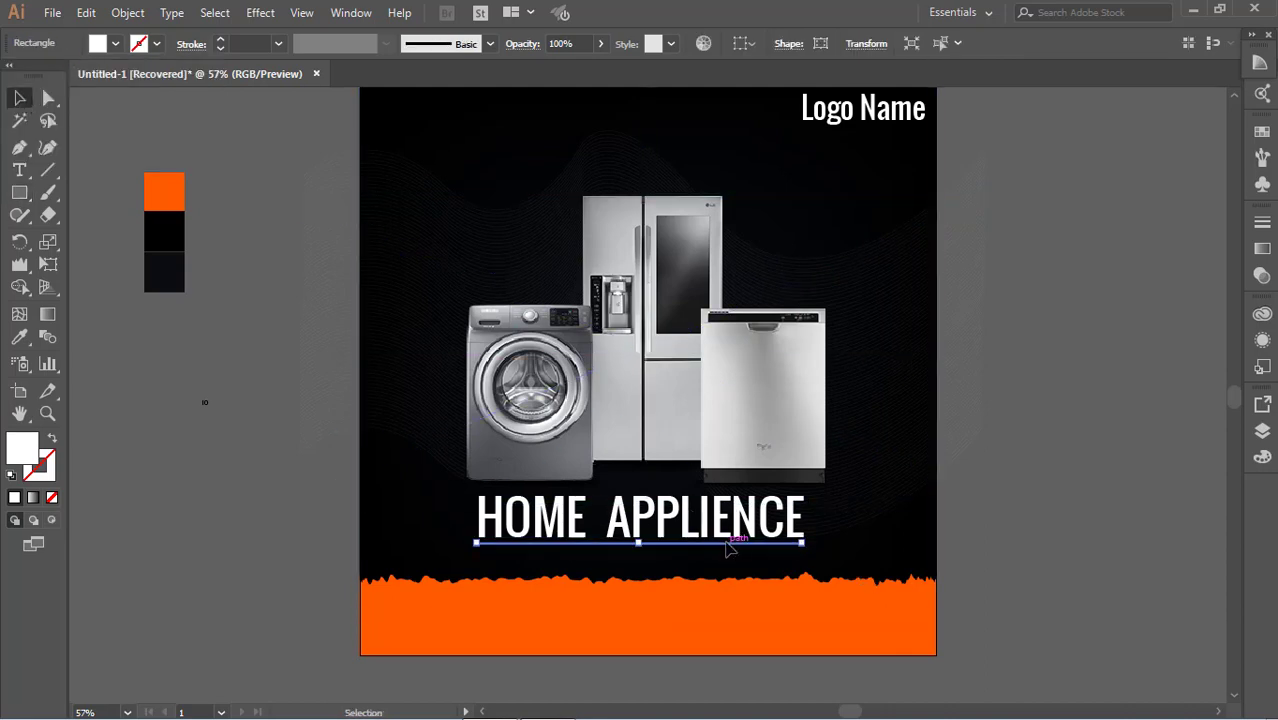
- Select the Logo Name text, appliances photo and orange bottom shape in turn to inspect them
scroll(1073, 520, "up", 2)
scroll(1073, 520, "up", 2)
left_click(873, 213)
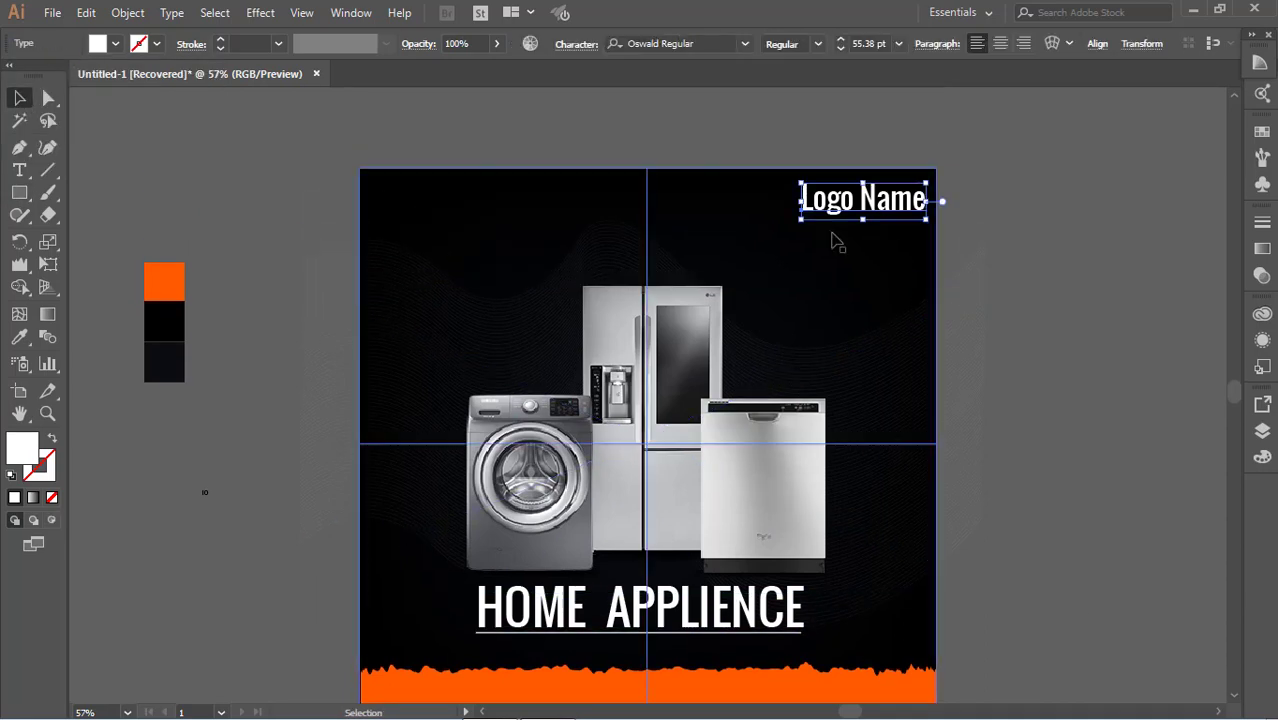
left_click(907, 408)
left_click(1018, 491)
scroll(765, 433, "down", 2)
left_click(765, 433)
scroll(1055, 457, "down", 2)
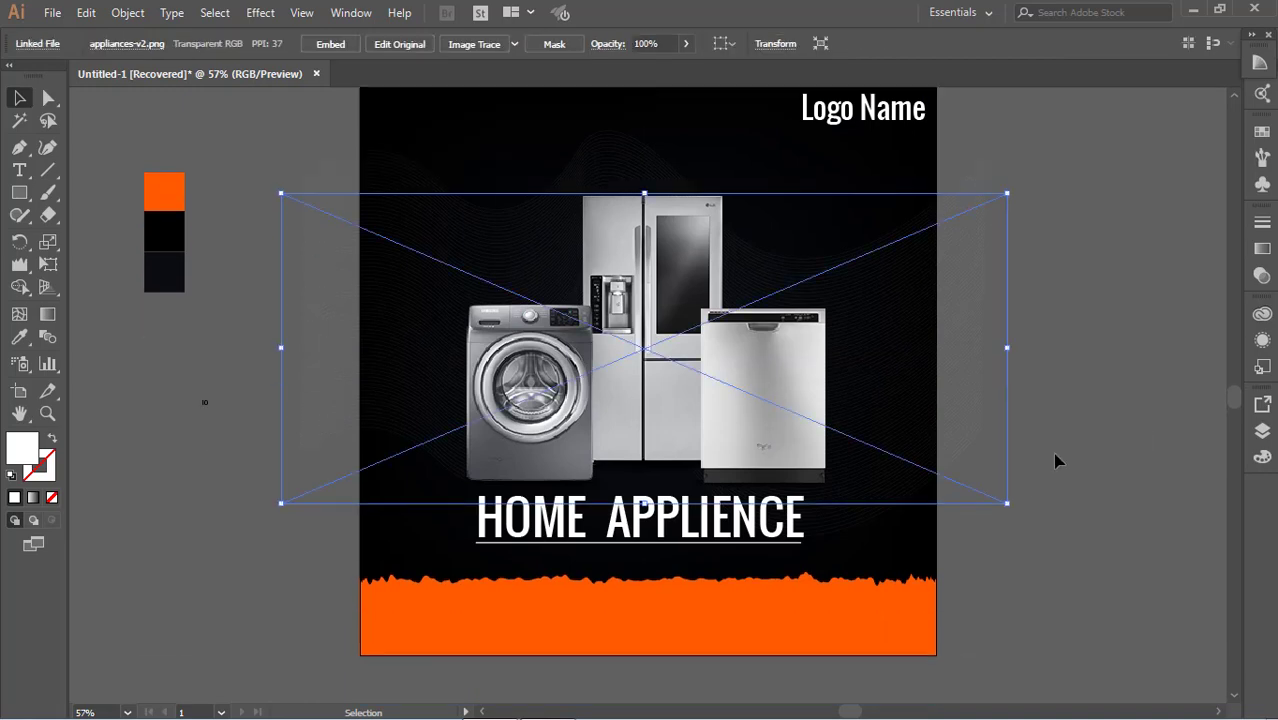
left_click(1100, 535)
left_click(670, 608)
left_click(1118, 455)
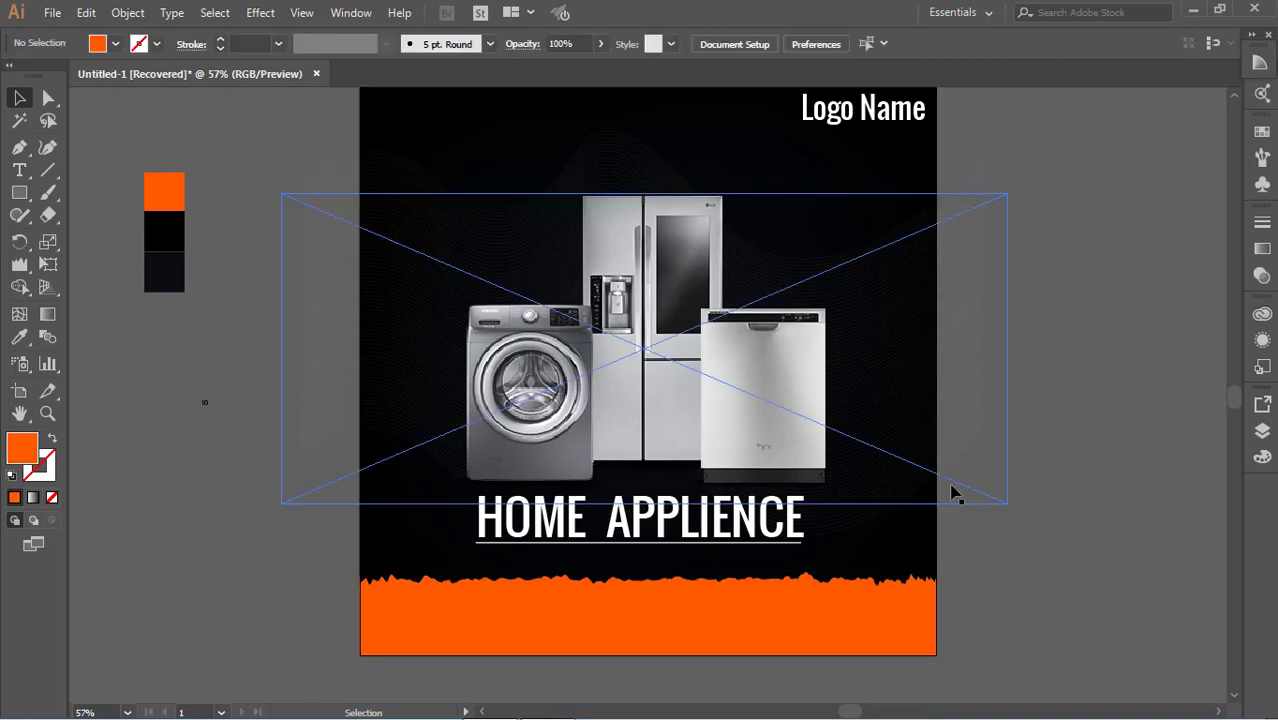
left_click(622, 632)
scroll(1126, 495, "up", 3)
- Shrink Logo Name to about 48 pt and nudge it up toward the top edge
left_click(840, 190)
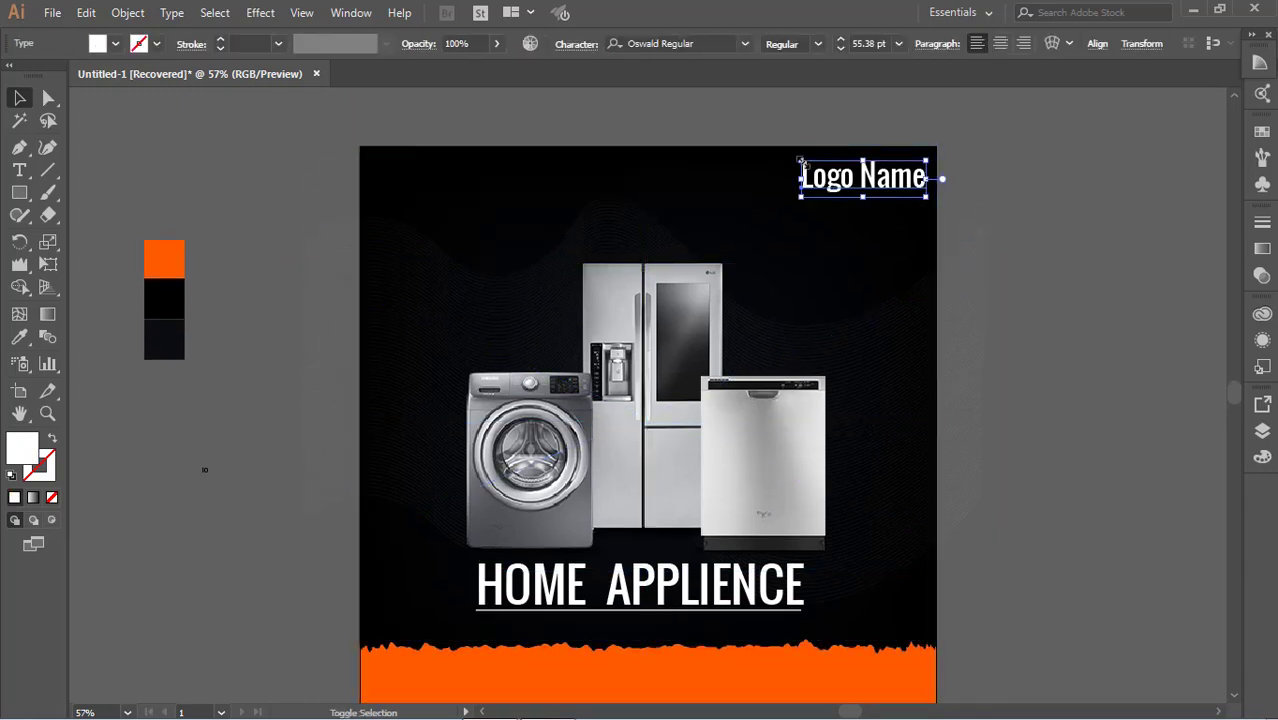
left_click_drag(800, 160, 817, 165)
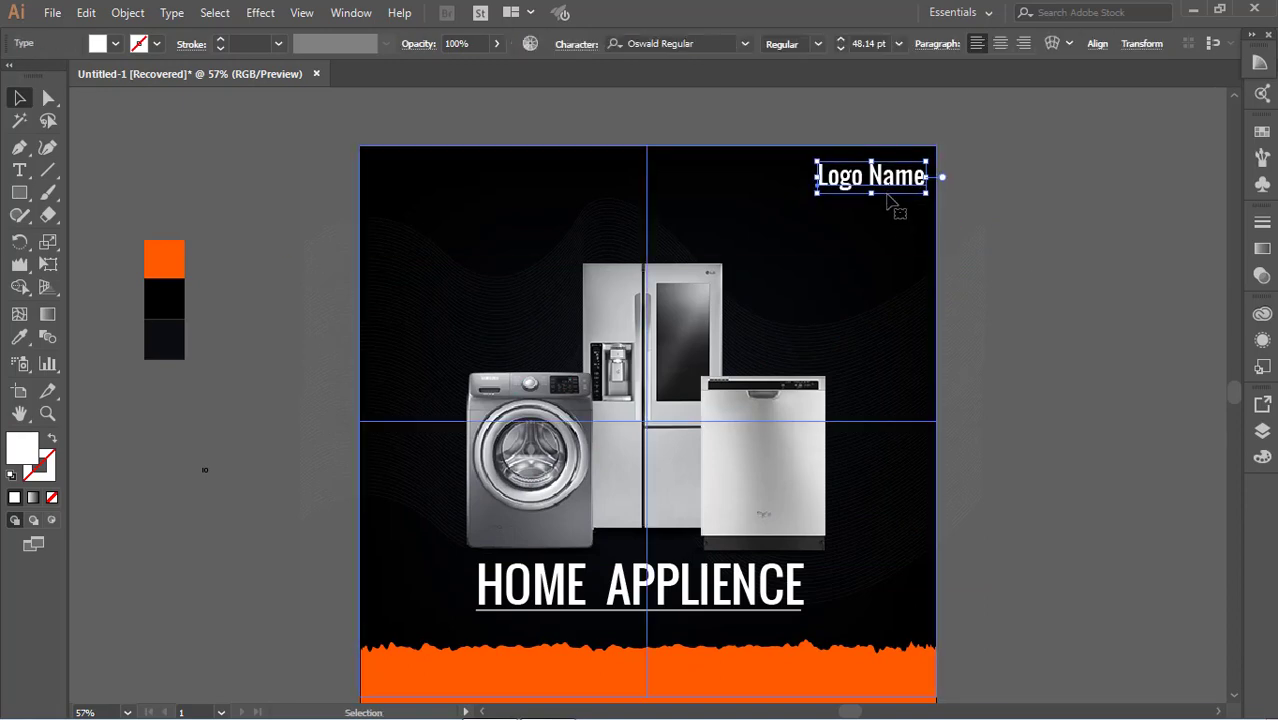
key("Up")
key("Up")
key("Up")
key("Up")
key("Up")
key("Up")
key("Up")
key("Up")
key("Up")
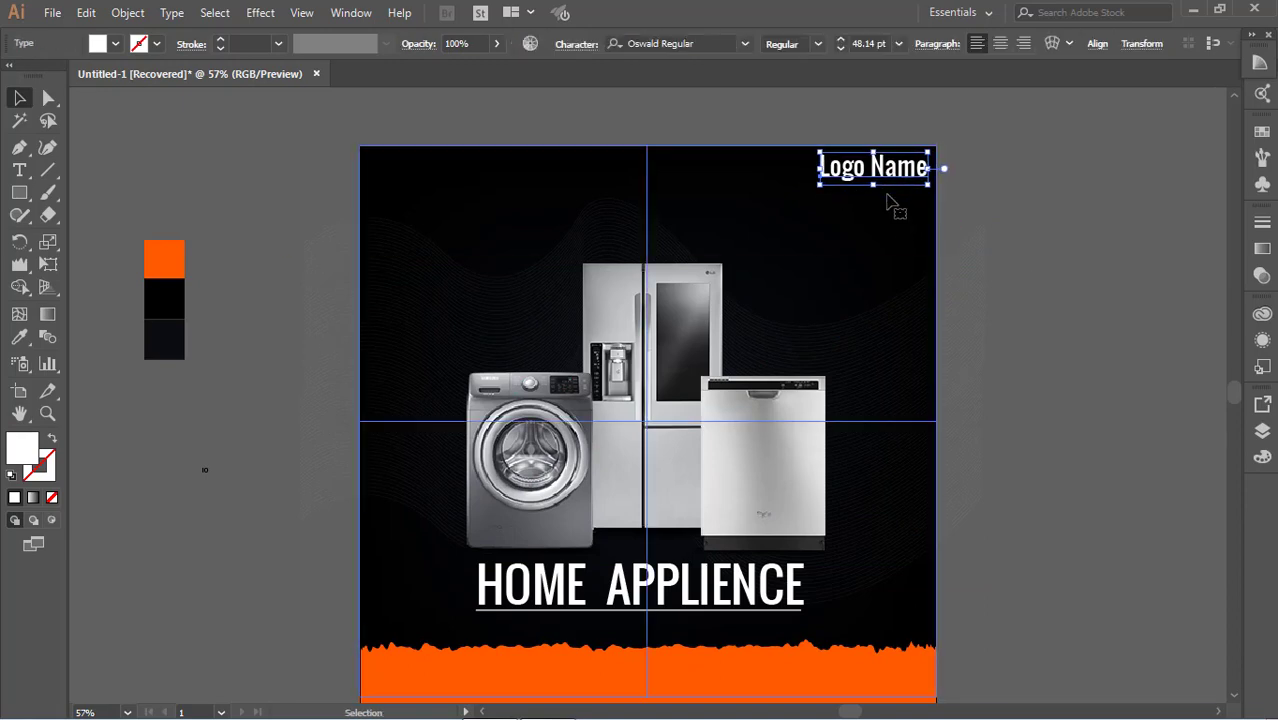
key("ctrl+shift+a")
scroll(797, 553, "down", 3)
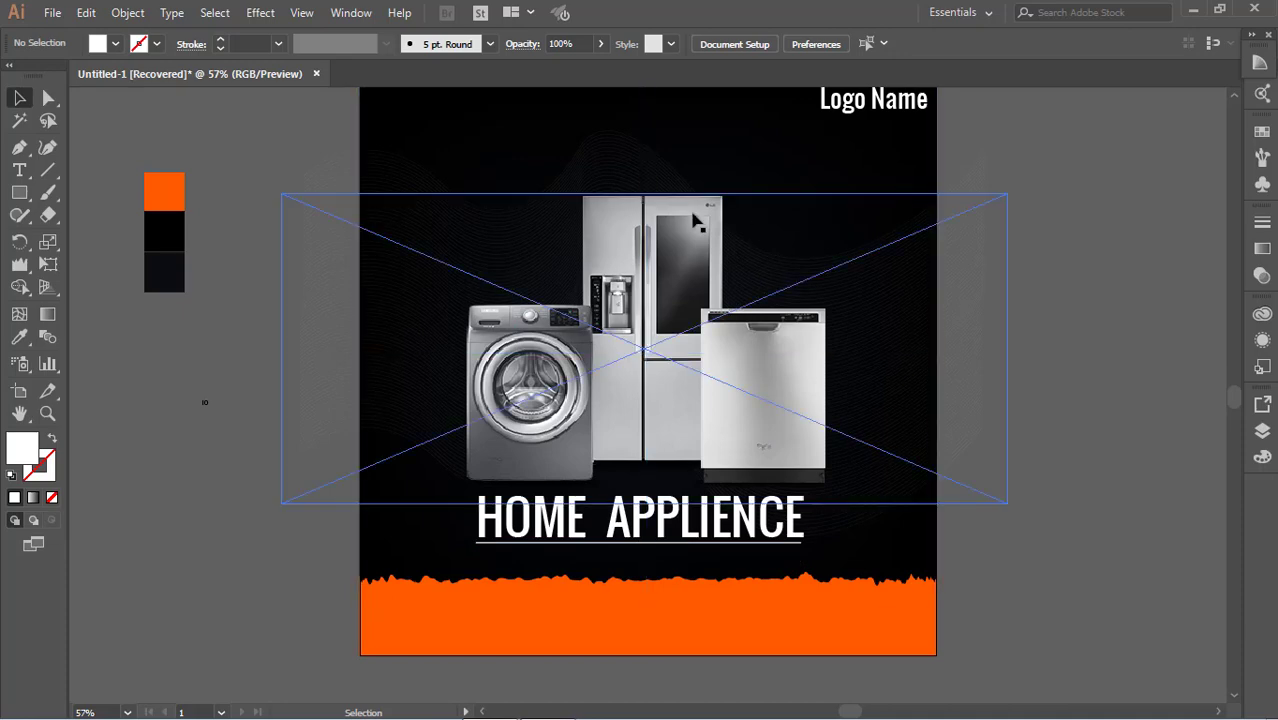
- Create a lorem ipsum placeholder paragraph left of the artboard
left_click(27, 173)
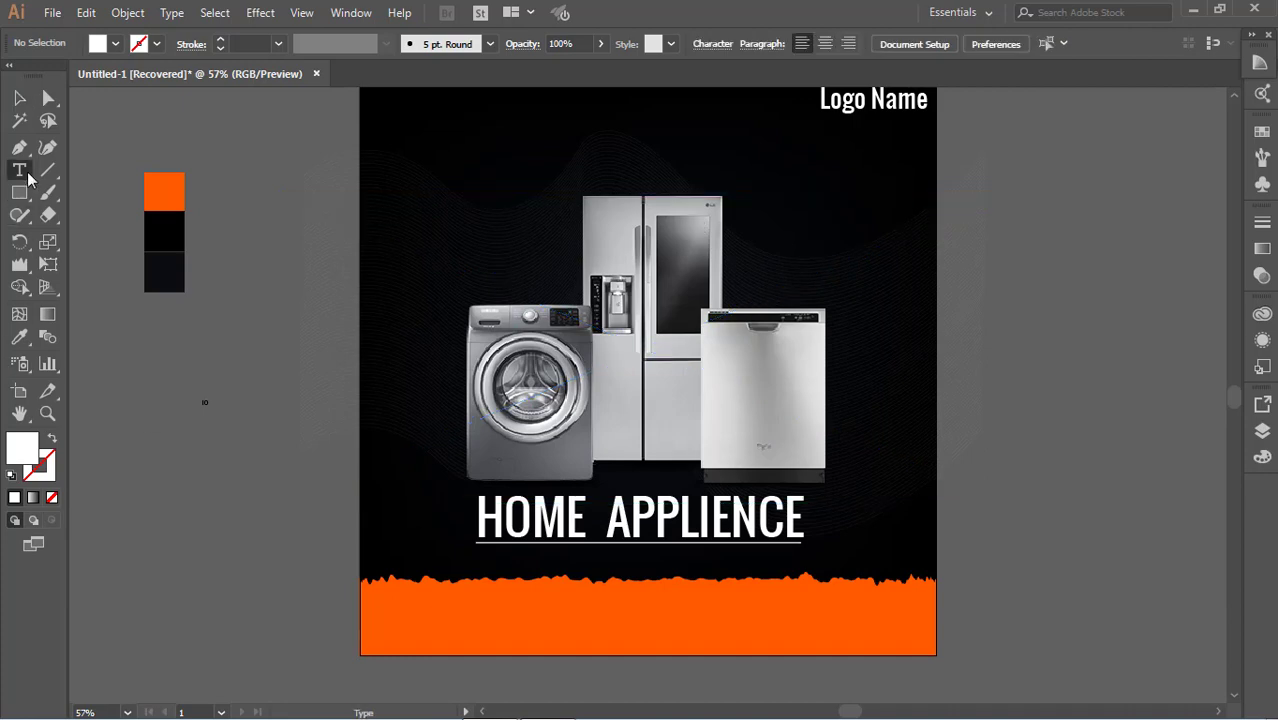
left_click_drag(105, 367, 413, 388)
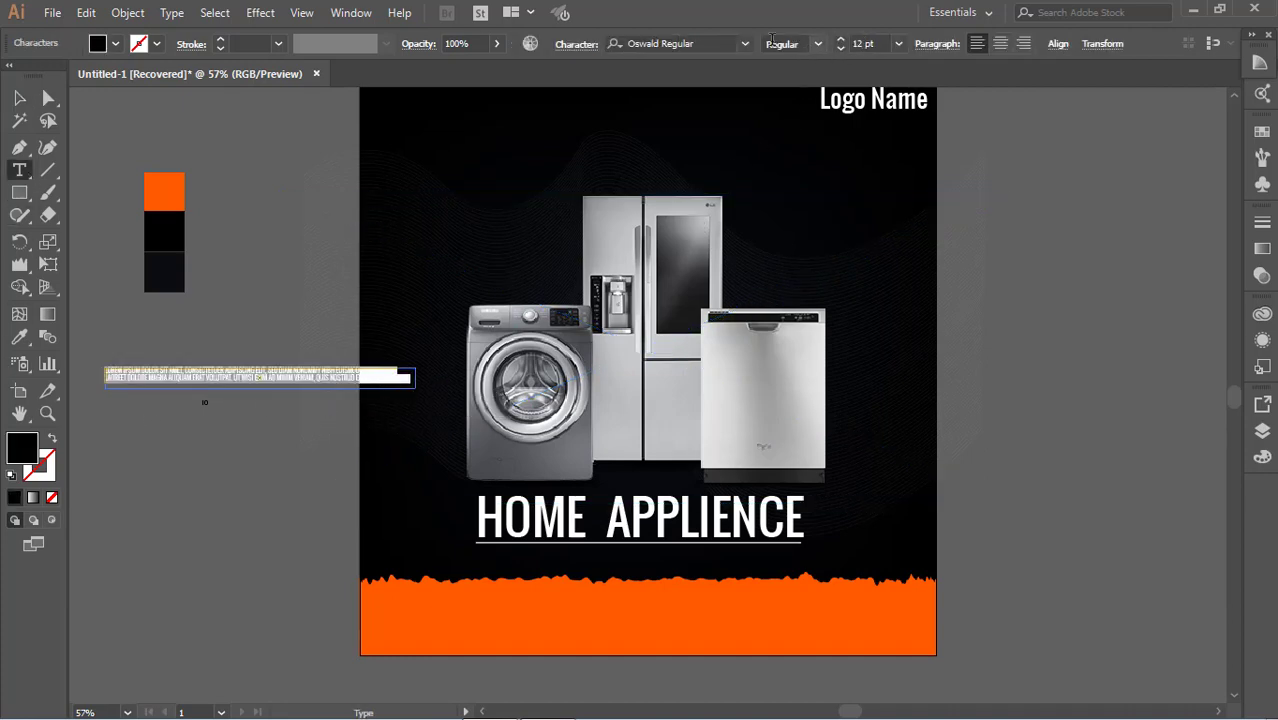
left_click(19, 97)
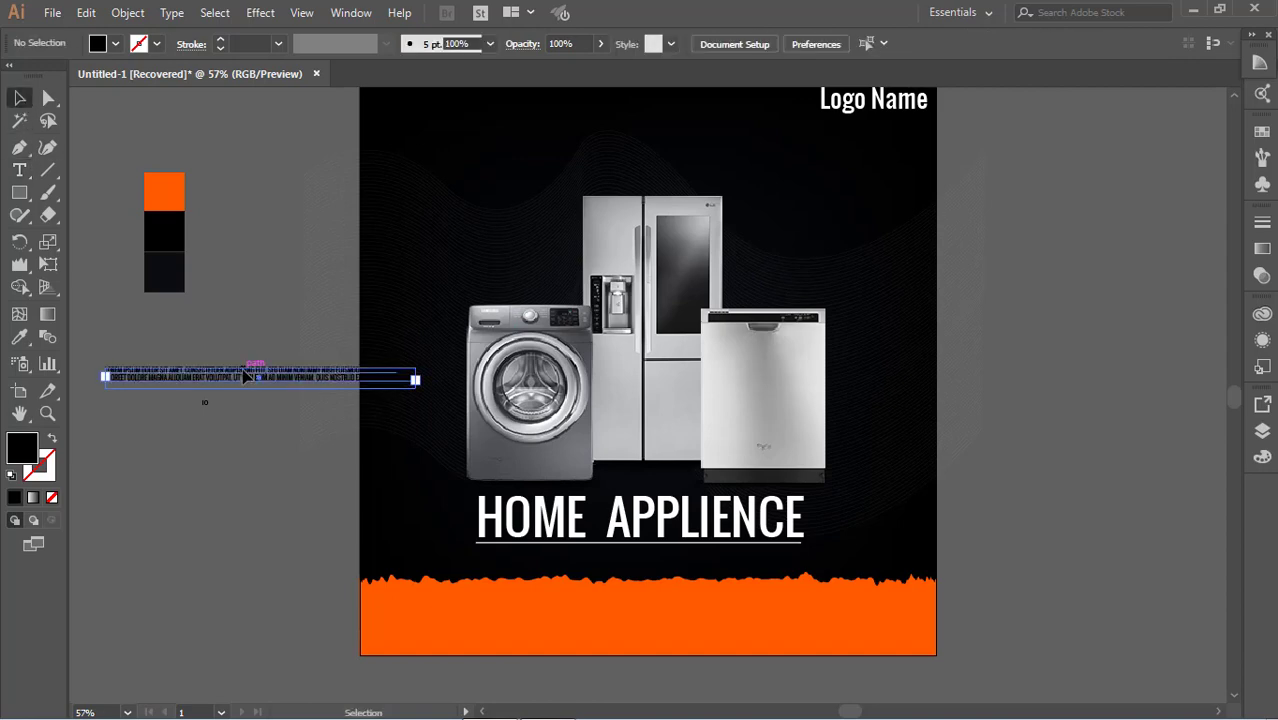
left_click_drag(255, 378, 267, 311)
left_click(208, 405)
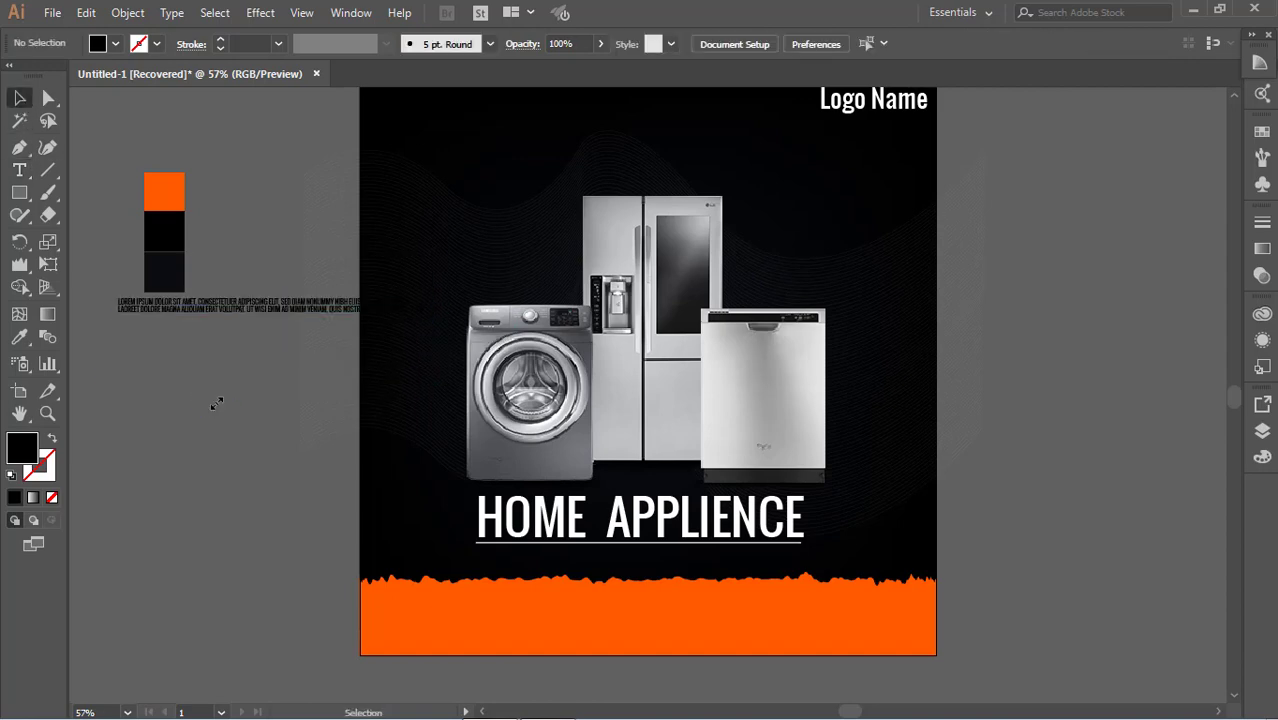
left_click(205, 310)
- Colour the paragraph with the bottom shape's orange via Eyedropper and centre-align it
left_click(575, 44)
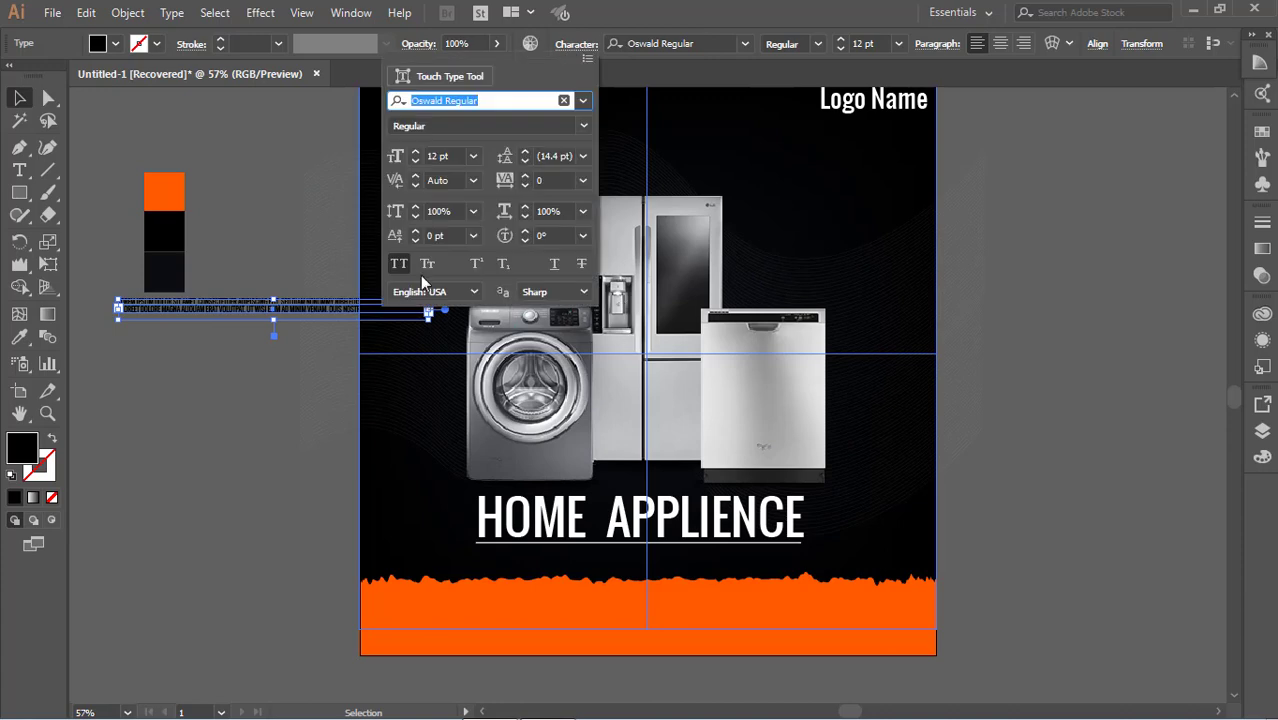
left_click(114, 44)
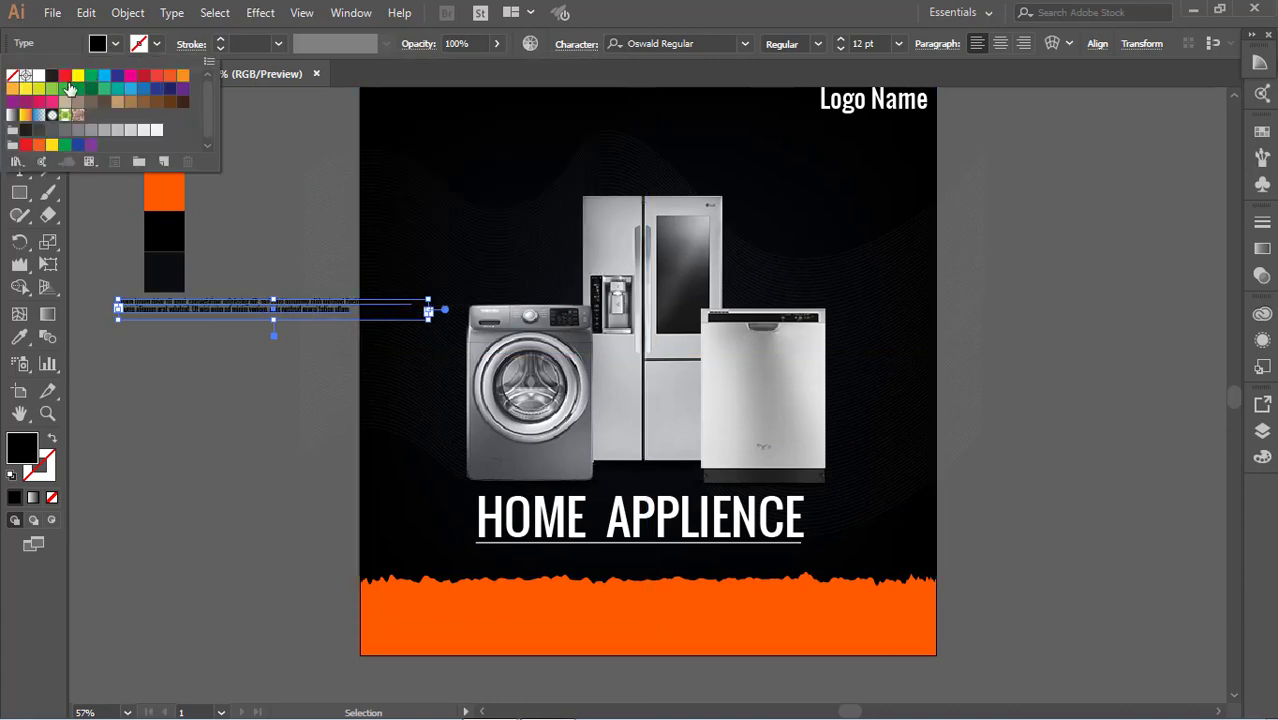
key("Escape")
key("i")
left_click(164, 192)
key("v")
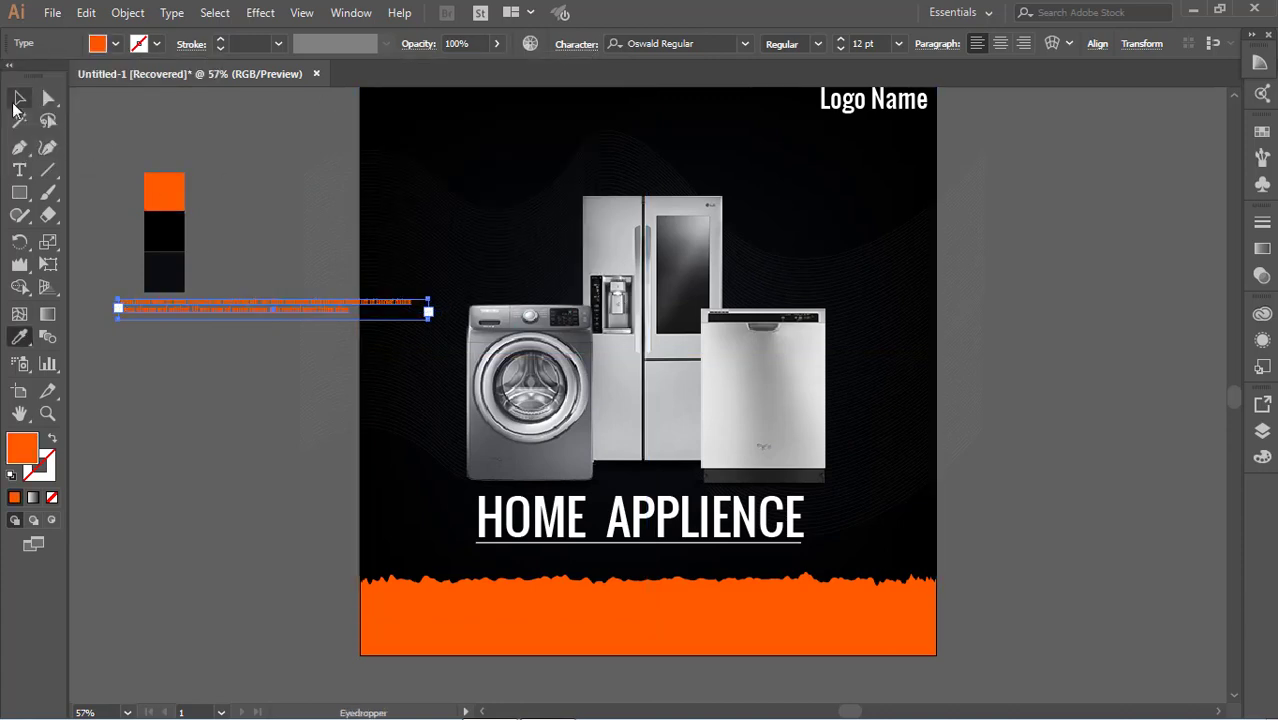
left_click(1000, 44)
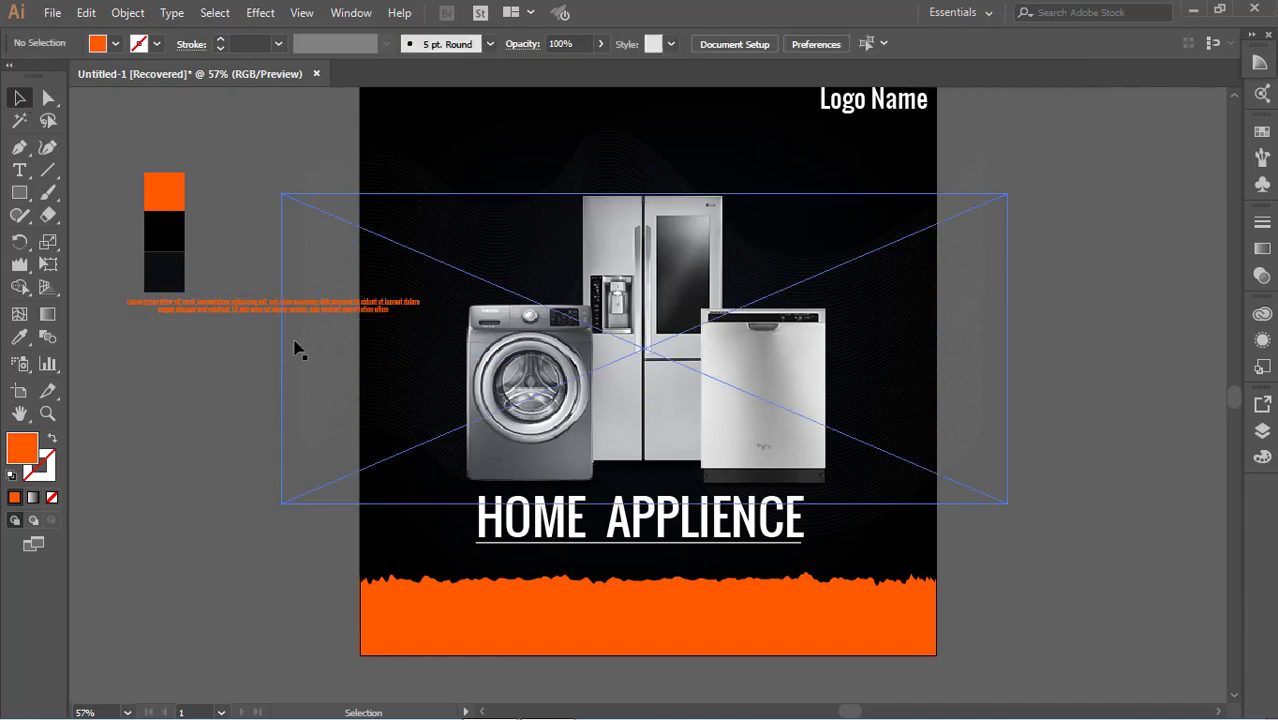
- Move the orange paragraph below the HOME APPLIENCE underline
mouse_move(304, 316)
left_mouse_down()
mouse_move(686, 567)
mouse_move(675, 567)
left_mouse_up()
left_click(1030, 537)
left_click(765, 562)
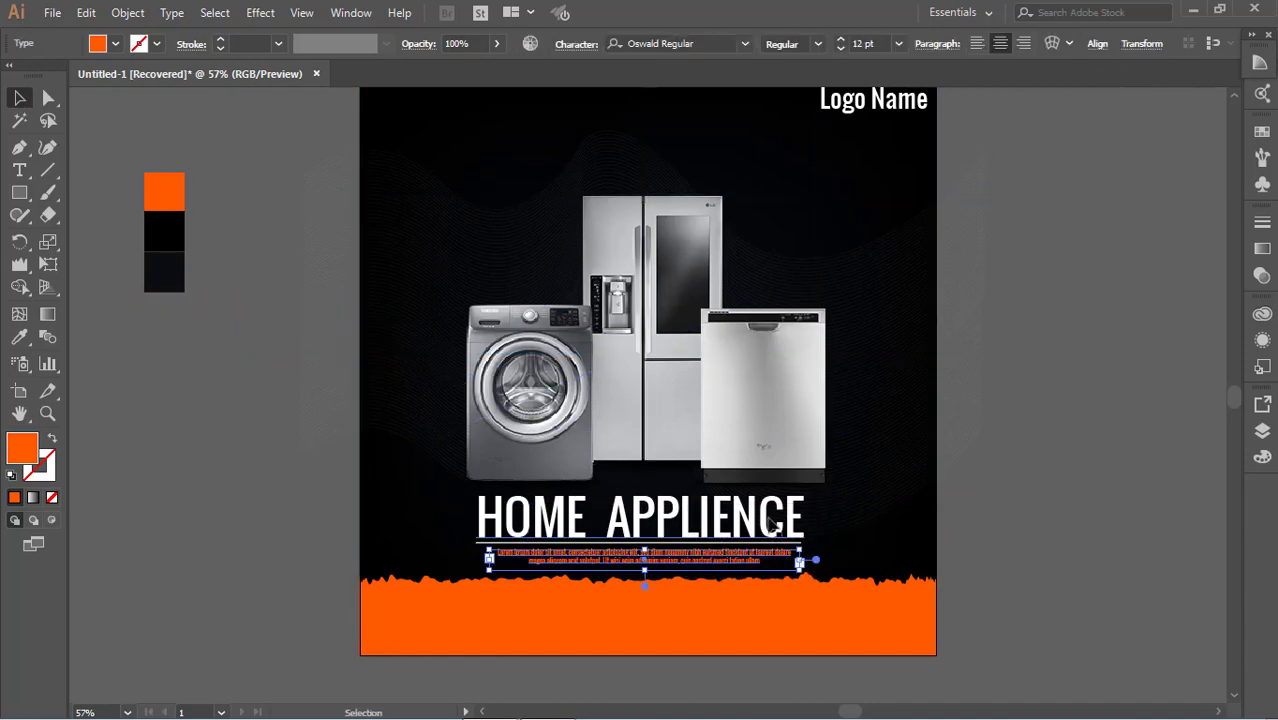
left_click(1001, 551)
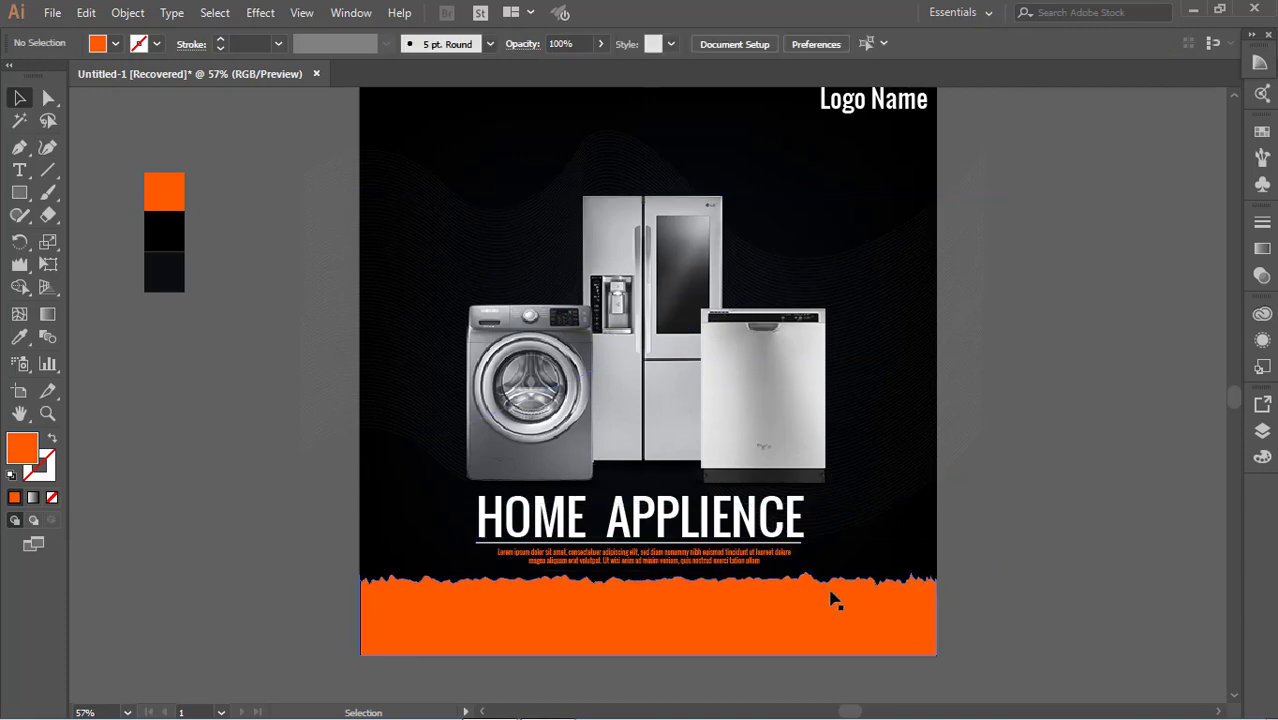
left_click(770, 560)
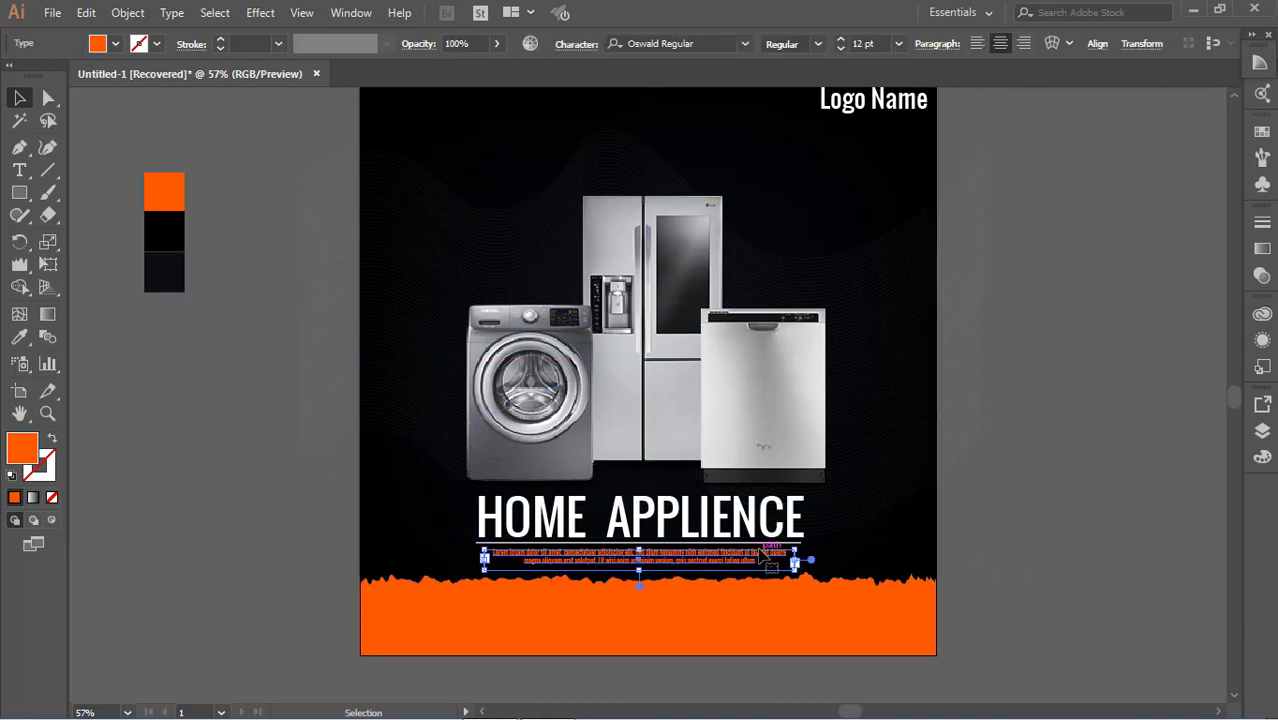
- Select the background image and wave-lines background in turn to check them
scroll(1128, 497, "up", 1)
scroll(1128, 497, "up", 1)
left_click(907, 380)
left_click(1166, 323)
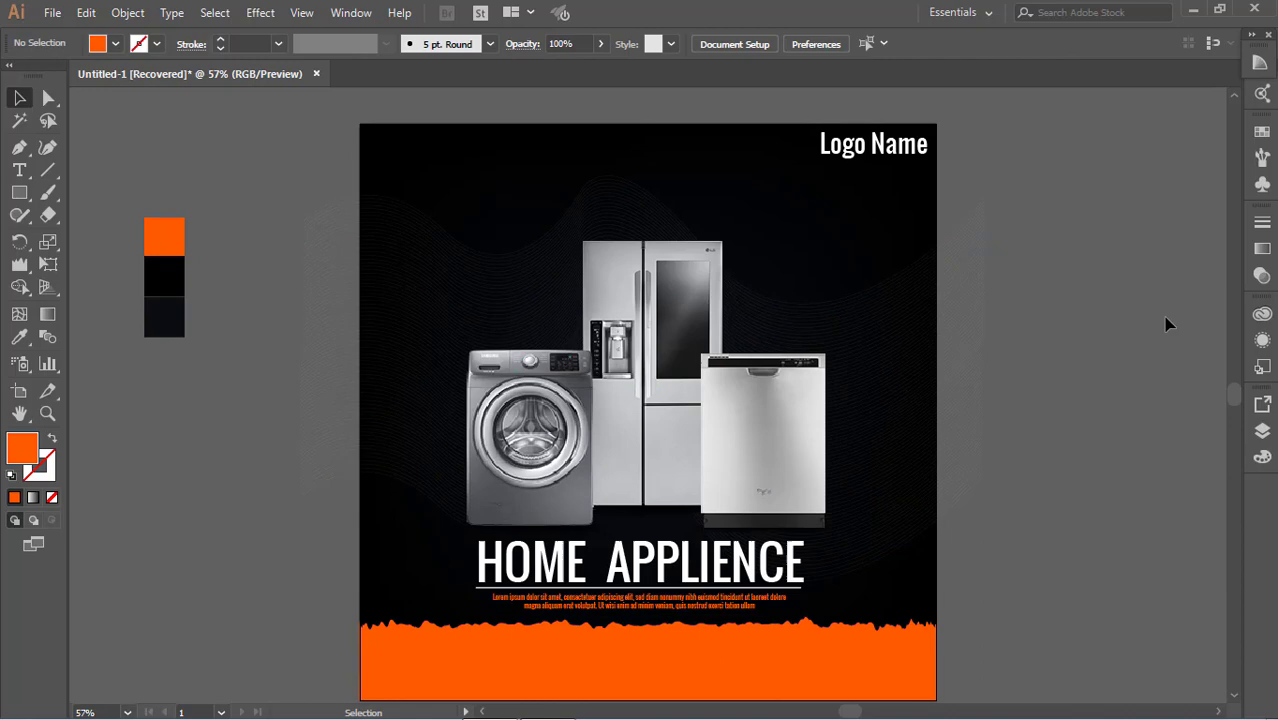
left_click(985, 209)
left_click(1069, 330)
scroll(1069, 330, "down", 2)
scroll(1000, 420, "down", 1)
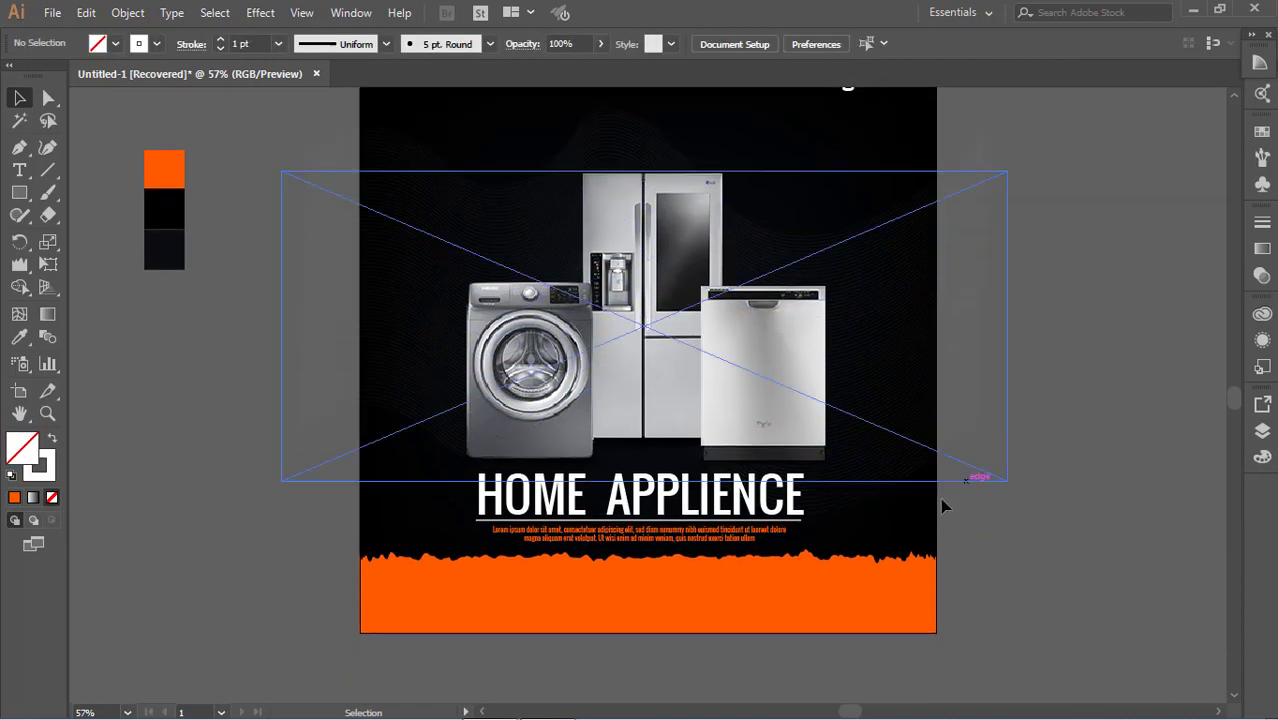
left_click(736, 608)
left_click(1129, 481)
left_click(890, 606)
left_click(1087, 539)
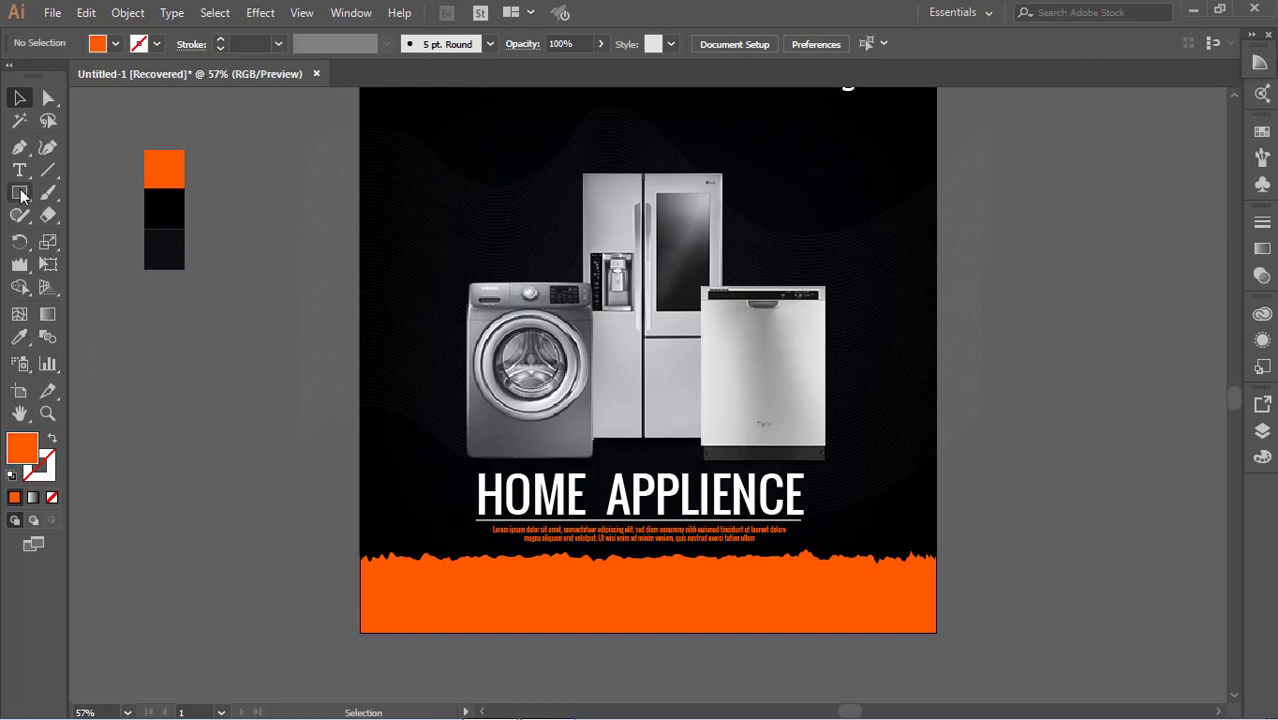
left_click(19, 171)
left_click(104, 437)
type("www.yourwebsite.com")
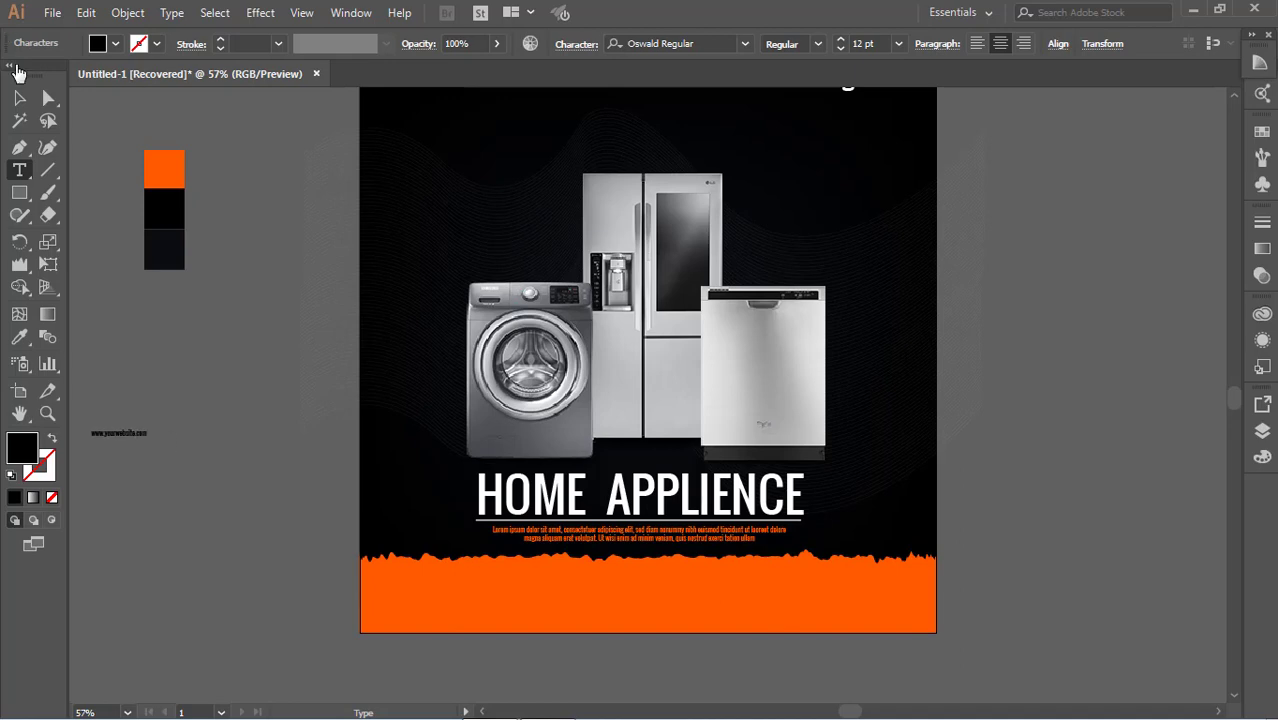
left_click(19, 97)
left_click(145, 440)
mouse_move(150, 440)
left_mouse_down()
mouse_move(285, 515)
mouse_move(588, 615)
left_mouse_up()
left_click(115, 43)
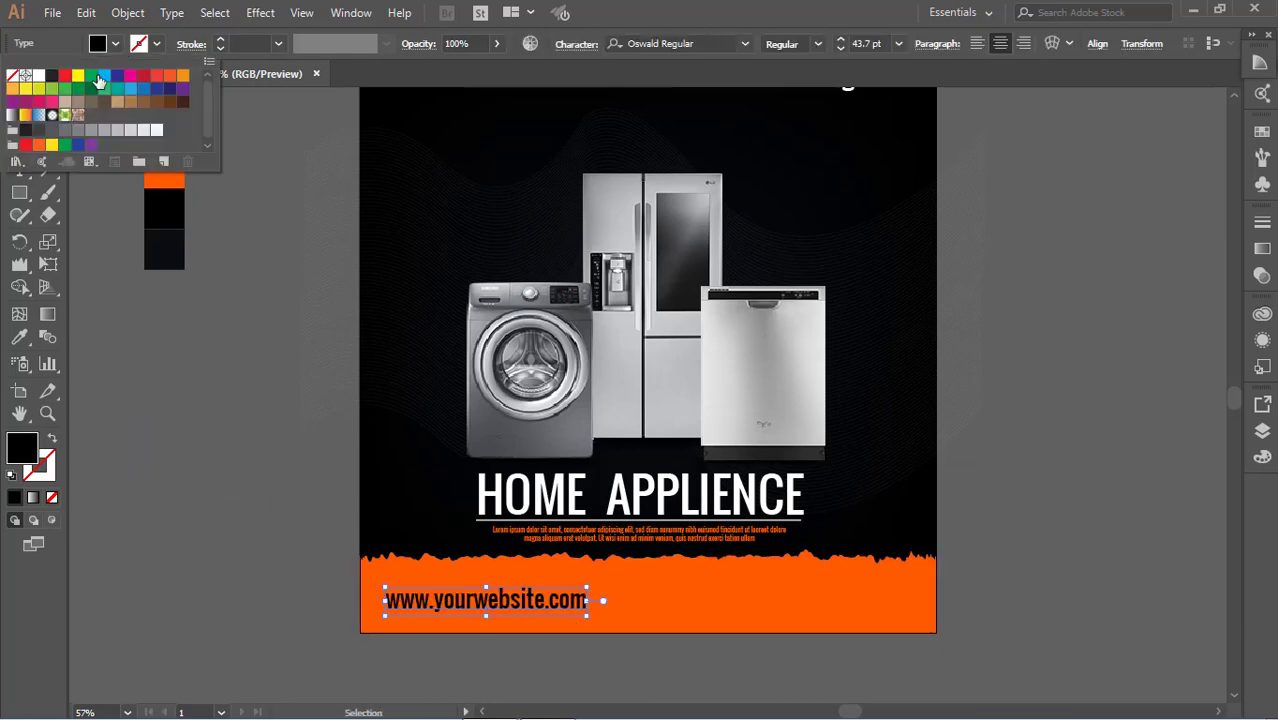
left_click(38, 76)
left_click_drag(588, 615, 592, 618)
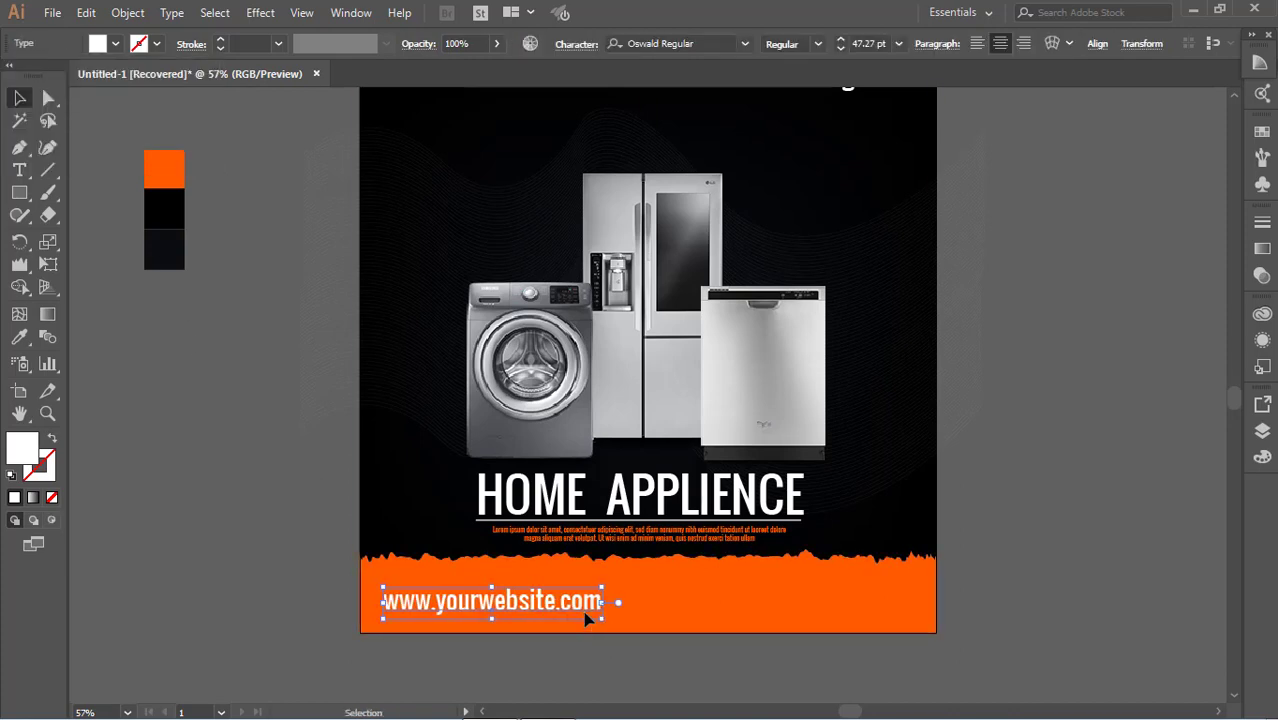
- Create a "Call Us" text label and move it onto the orange footer bar
left_click(1018, 552)
left_click(19, 170)
left_click(131, 404)
type("Call Us")
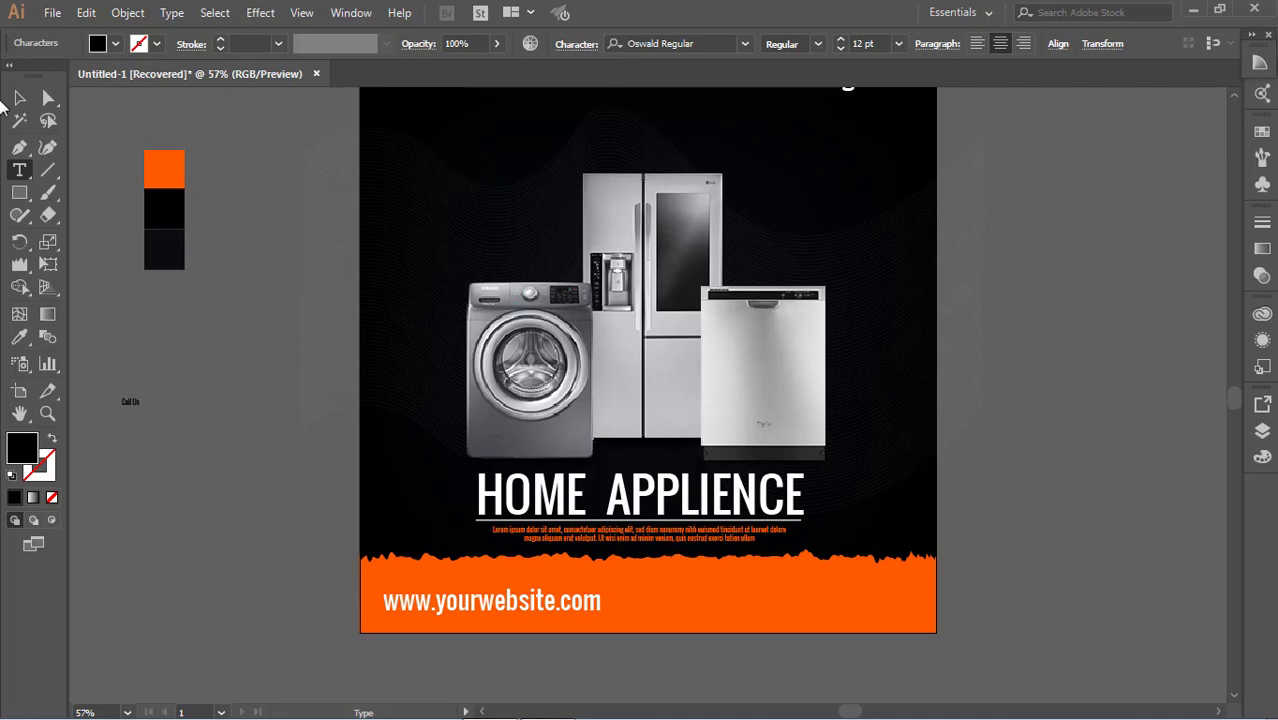
left_click(19, 97)
left_click_drag(143, 412, 730, 607)
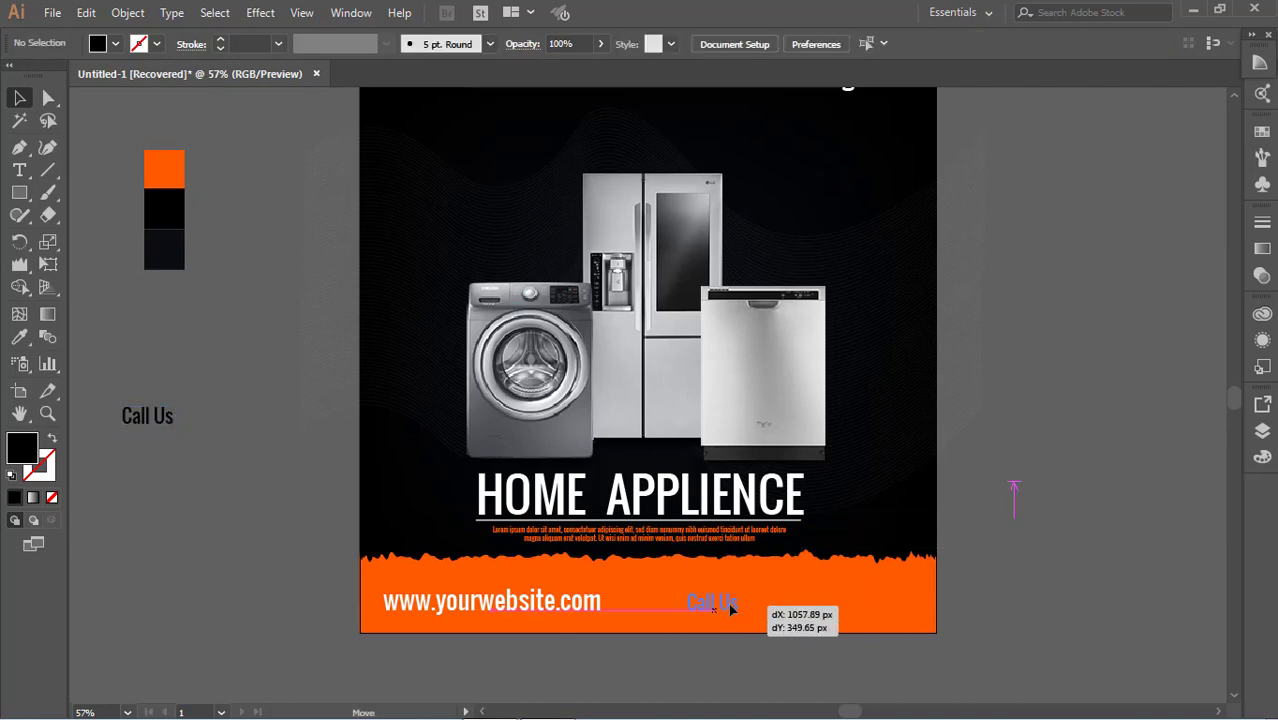
- Fill "Call Us" white and enlarge it to 47.27 pt
left_click(19, 337)
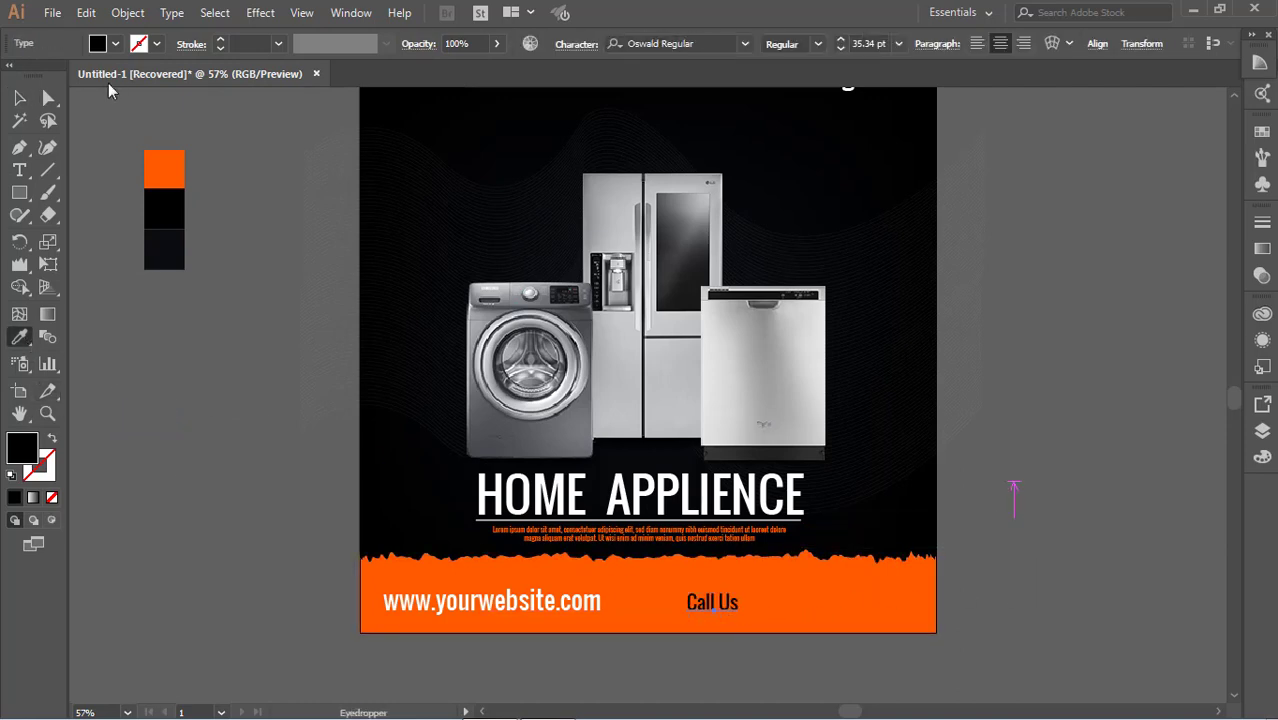
left_click(115, 44)
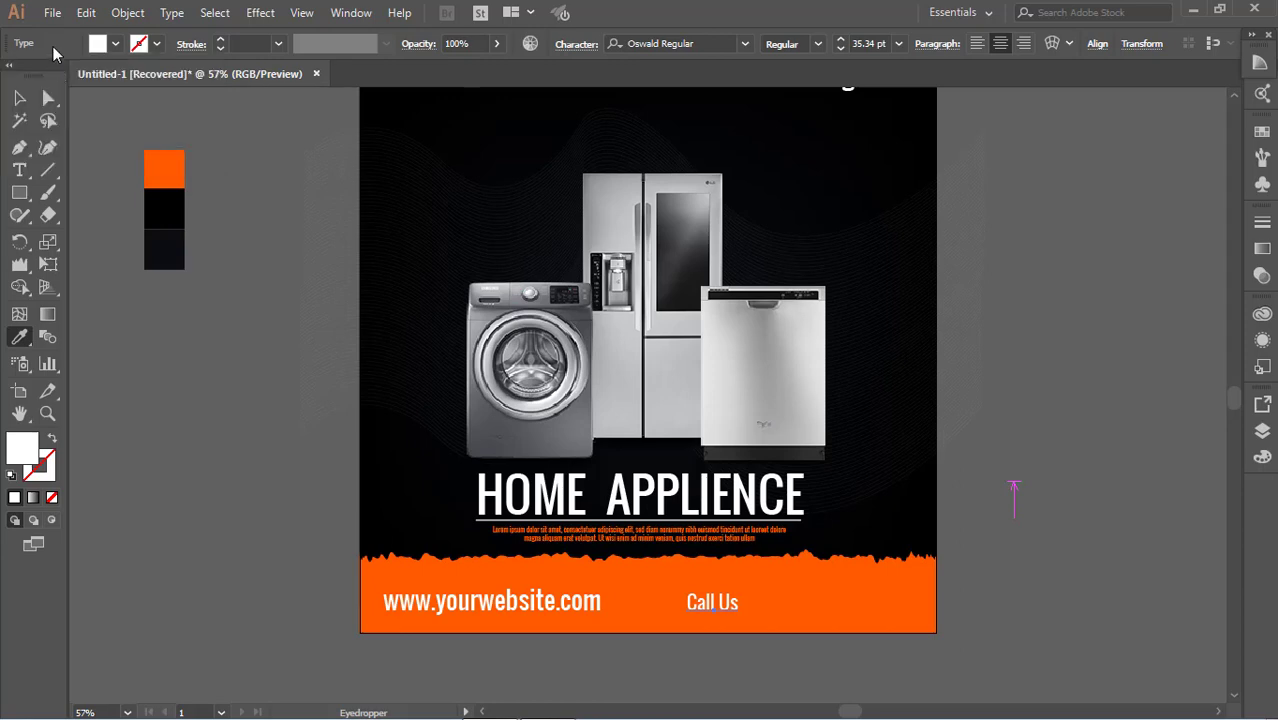
left_click(22, 97)
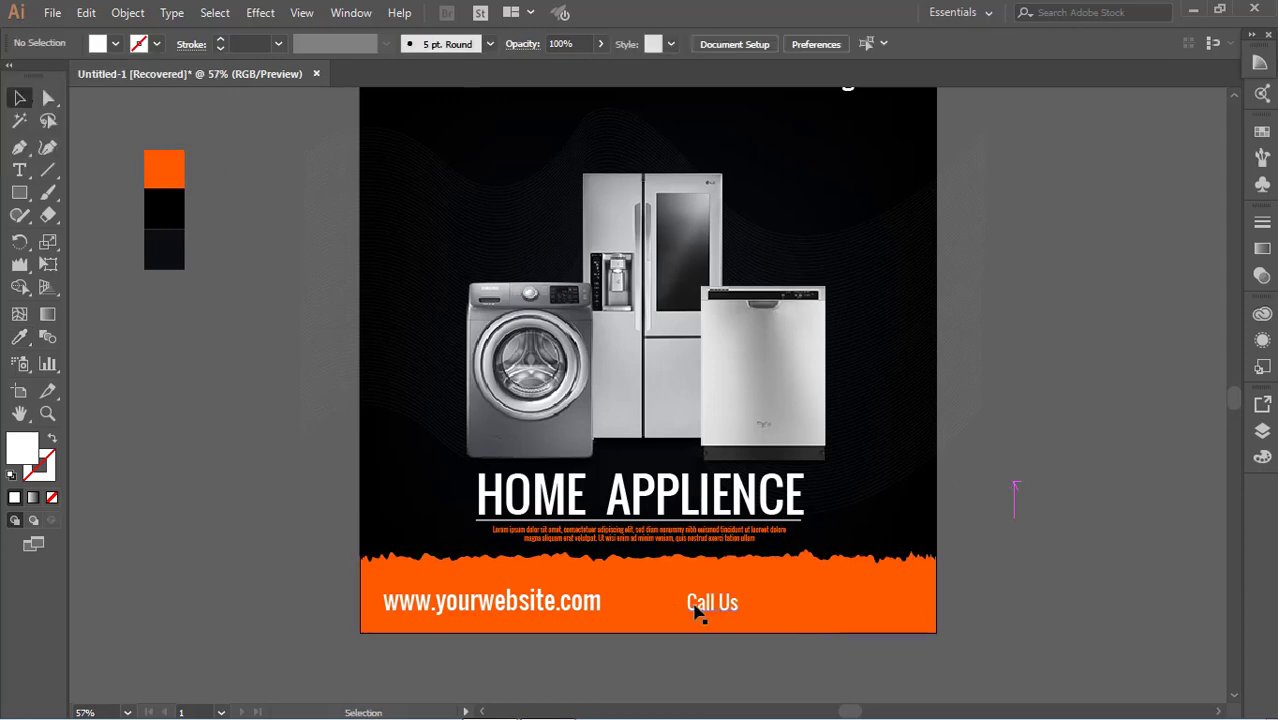
left_click(700, 605)
key("ctrl+shift+period")
key("ctrl+shift+period")
key("ctrl+shift+period")
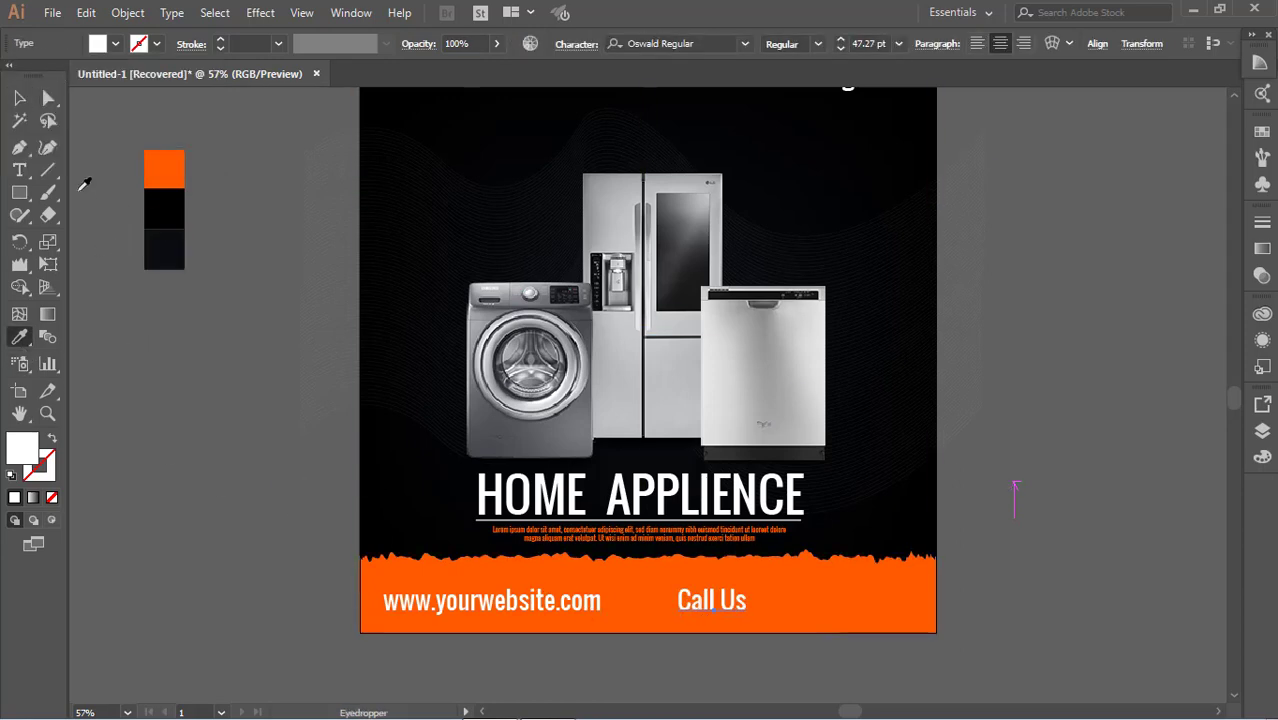
- Scale the website text and "Call Us" down together on the footer
left_click(490, 600)
left_click(710, 605, "shift")
left_click_drag(747, 604, 695, 607)
left_click(1001, 603)
scroll(970, 559, "down", 2)
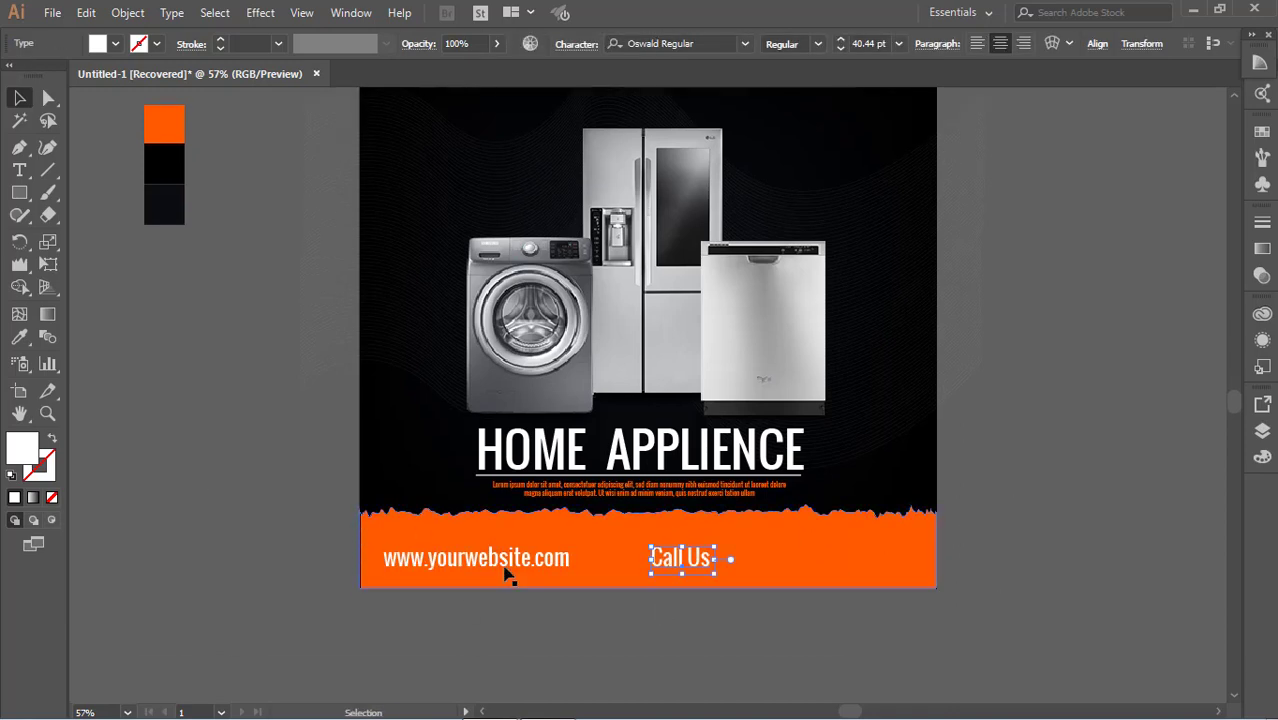
left_click(20, 172)
- Type the phone number as a new text object and fill it white
left_click(114, 376)
type("4")
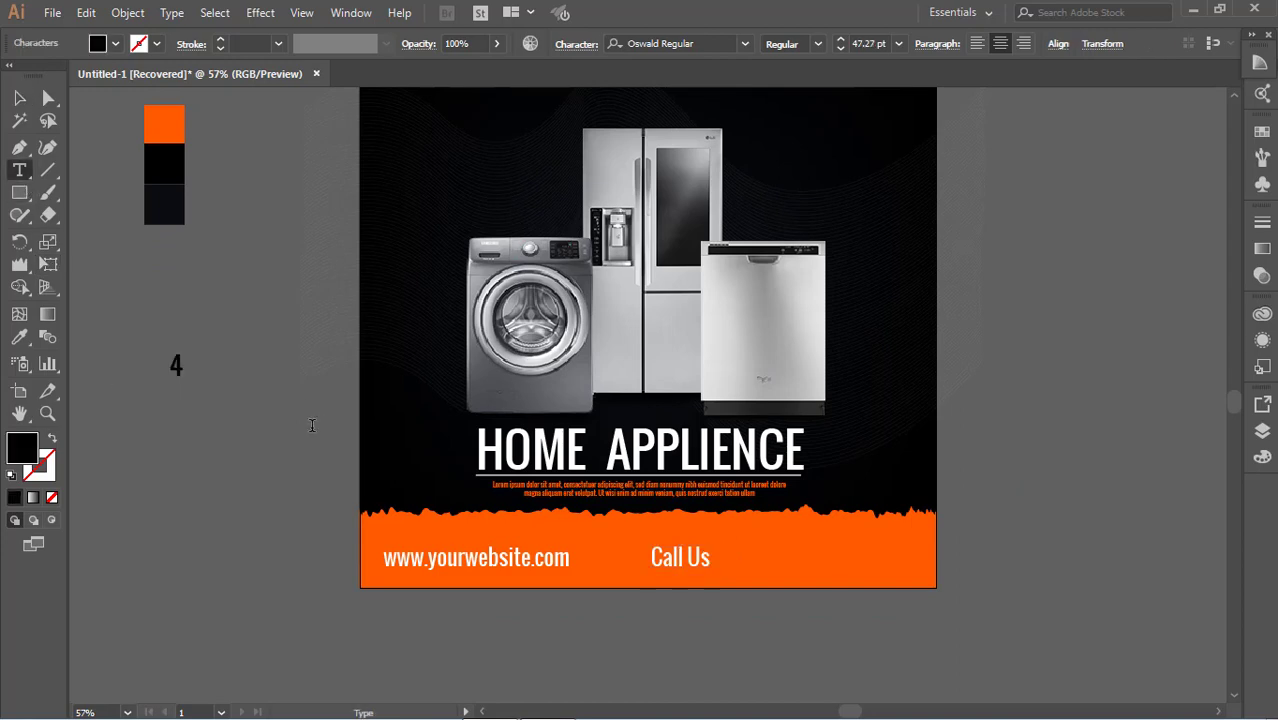
type("22-12345")
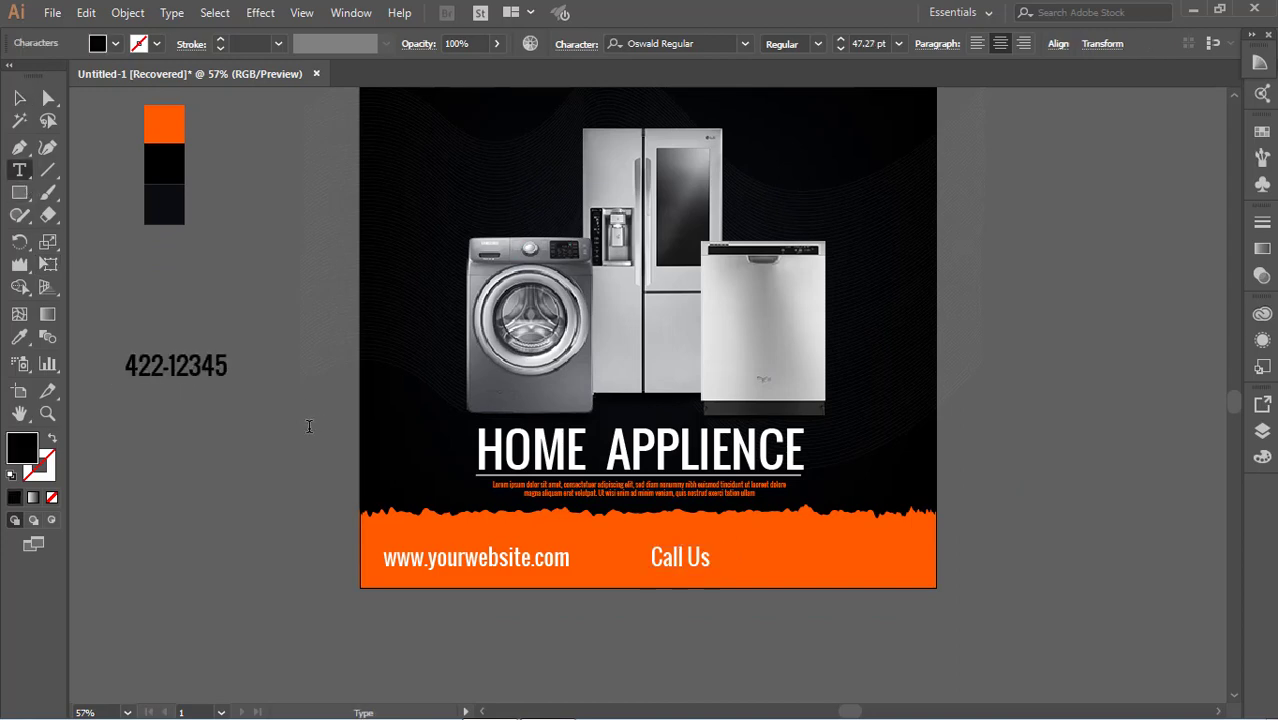
type("678")
key("ctrl+a")
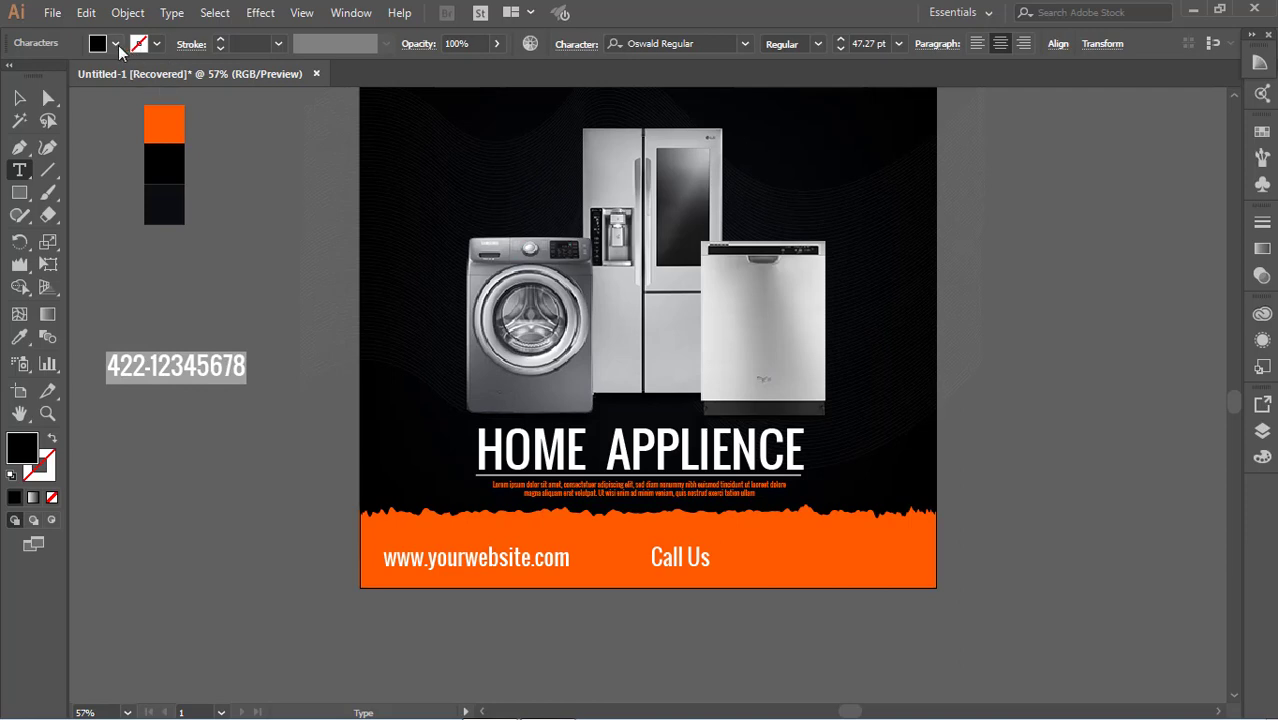
left_click(117, 45)
left_click(38, 76)
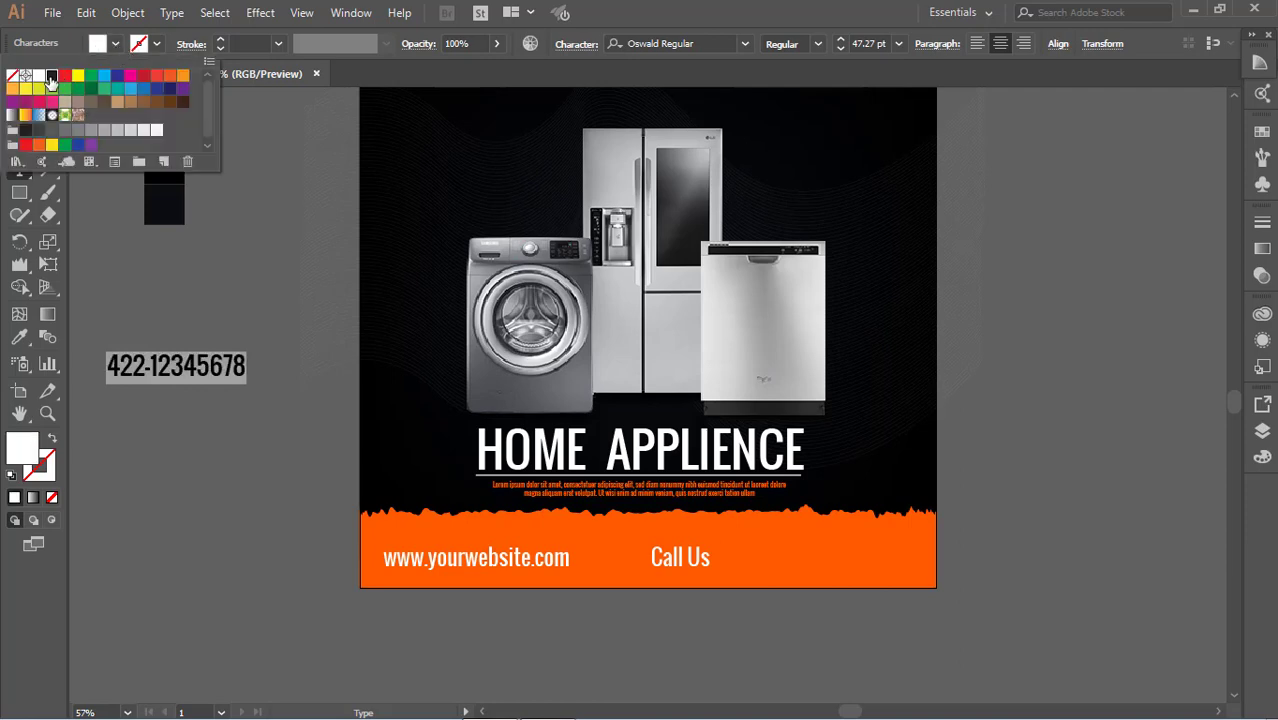
left_click(51, 78)
- Move the phone number onto the orange footer, with "Call Us" right beside it
left_click(19, 97)
left_click(229, 358)
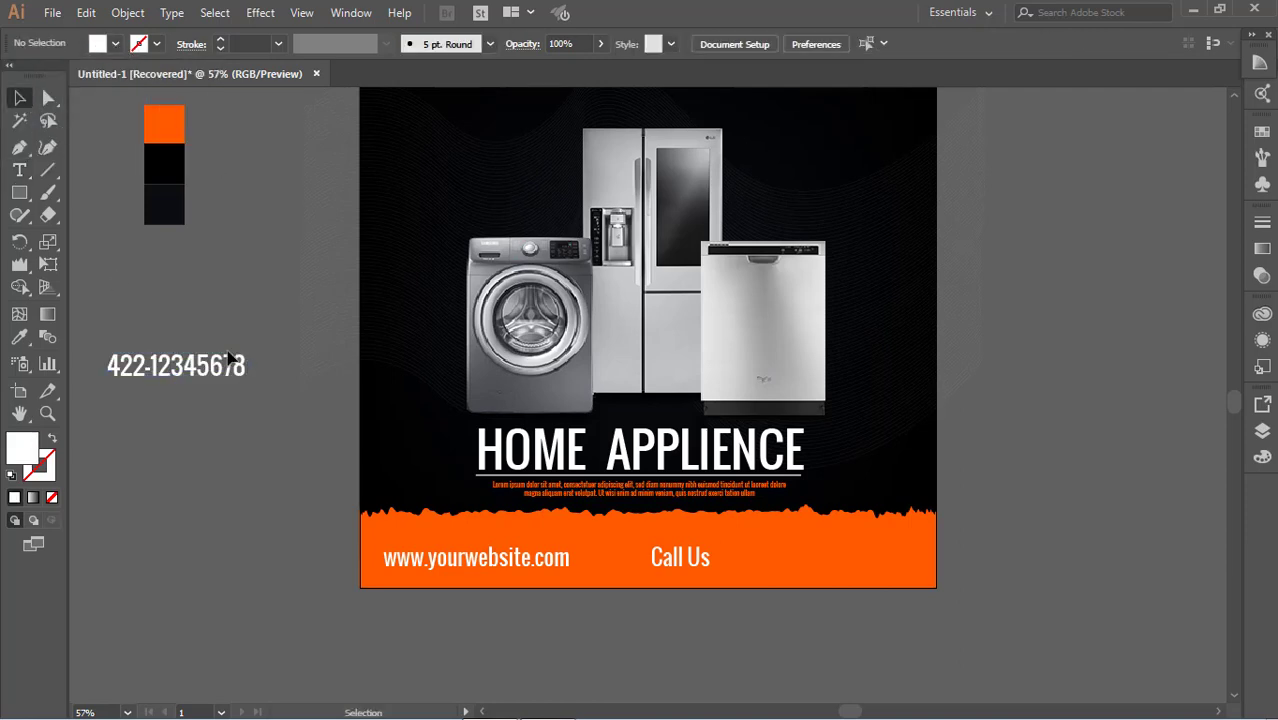
left_click_drag(229, 358, 920, 558)
left_click_drag(701, 558, 764, 558)
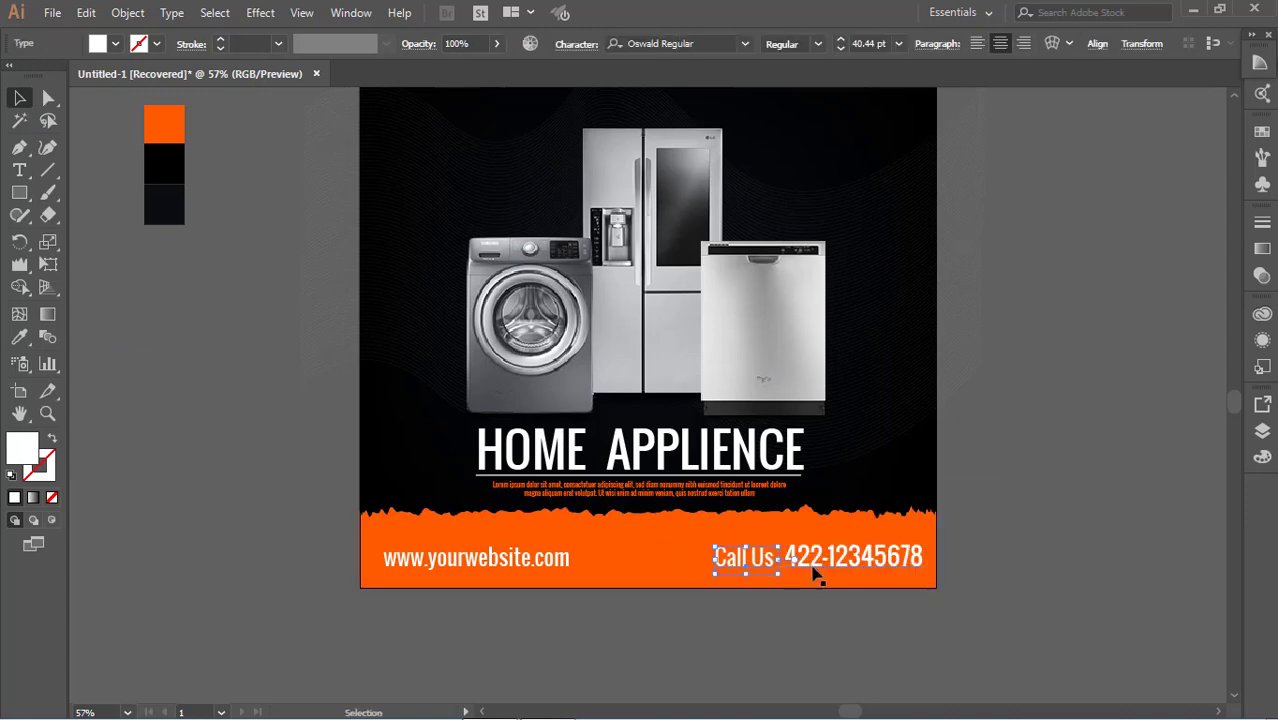
- Copy the "Call Us" text style onto the phone number with the Eyedropper, then nudge "Call Us"
left_click(870, 558)
key("i")
left_click(748, 558)
left_click(22, 100)
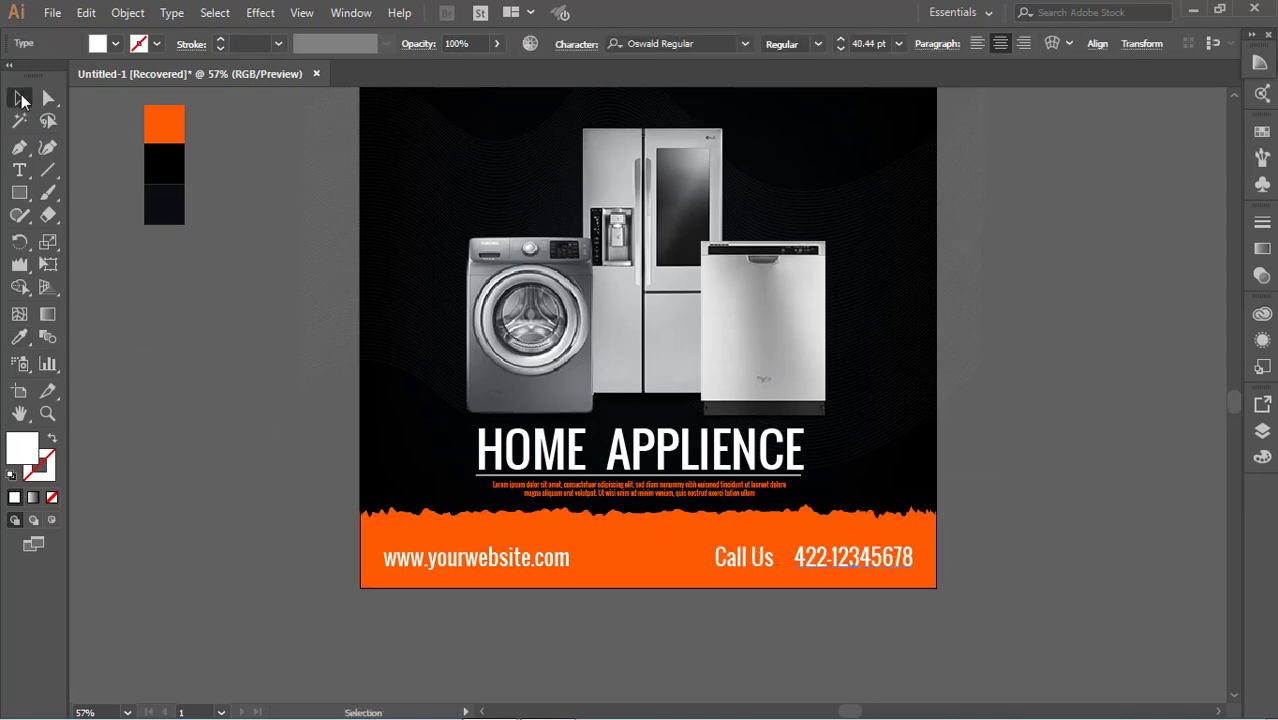
left_click_drag(745, 557, 748, 562)
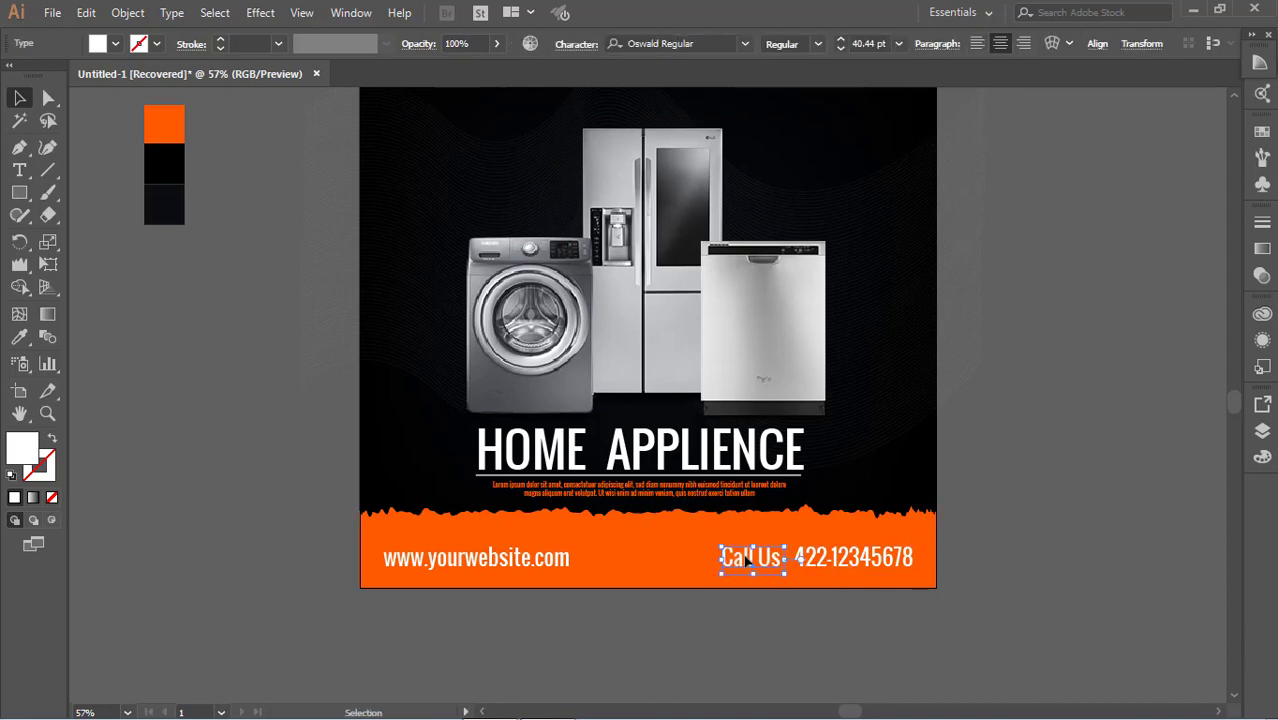
scroll(1006, 520, "up", 2)
left_click(1006, 520)
scroll(837, 503, "up", 2)
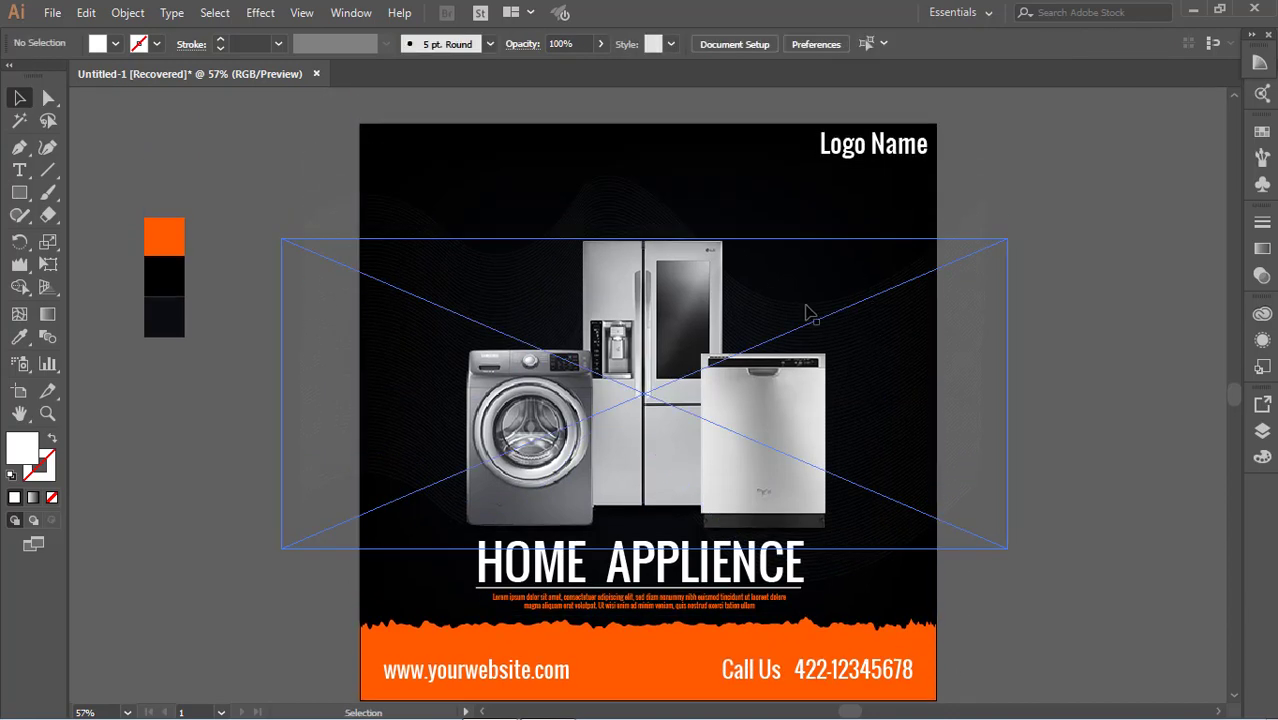
scroll(680, 150, "down", 1)
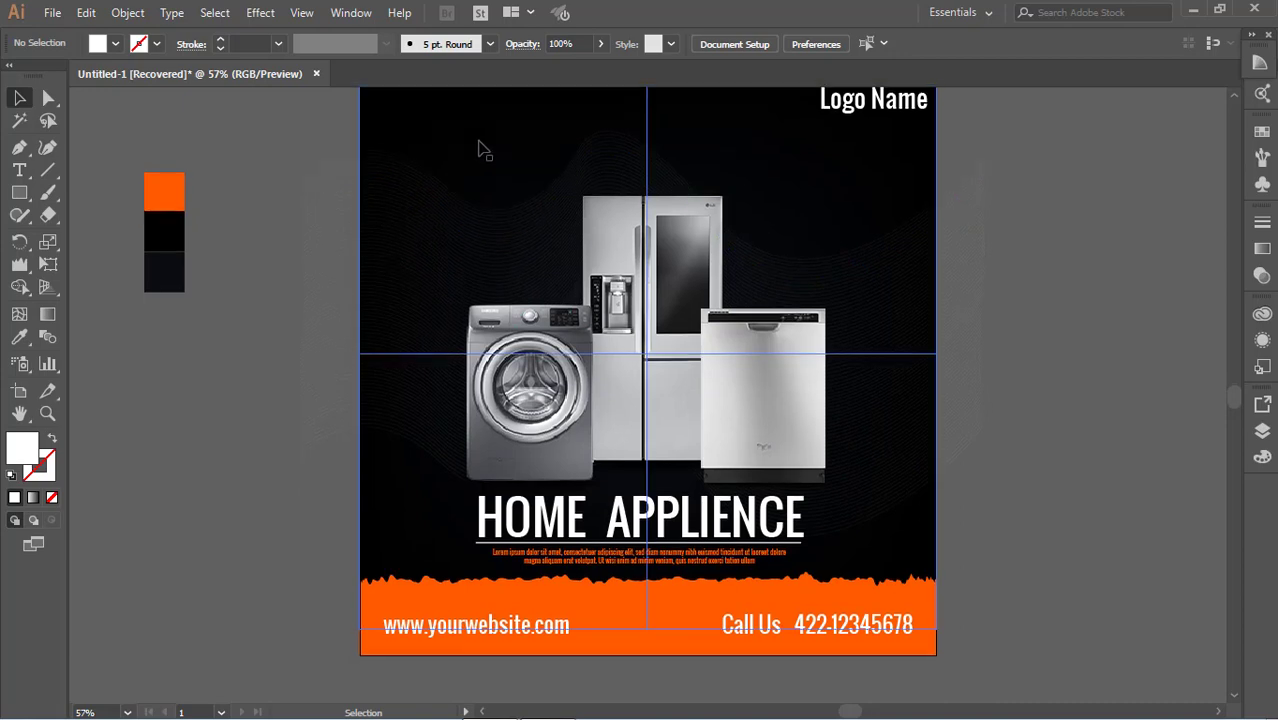
left_click(20, 171)
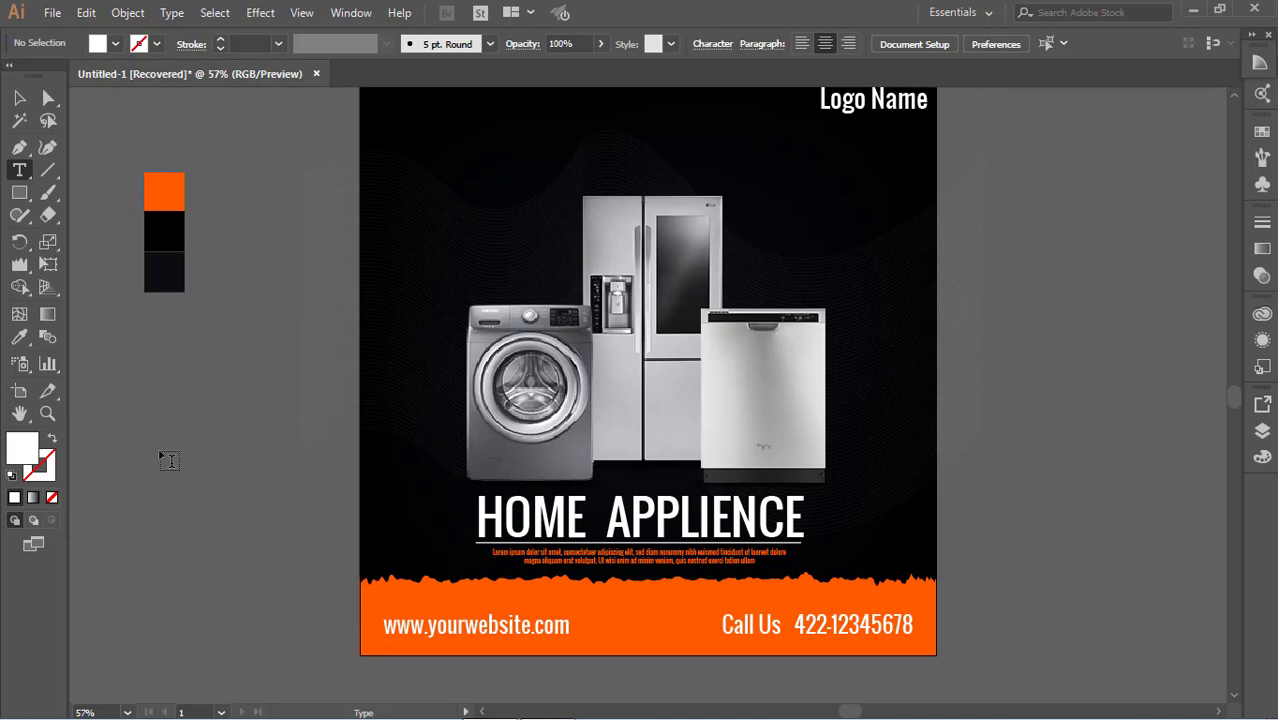
- Draw a rectangle left of the poster and fill it with the orange swatch
key("m")
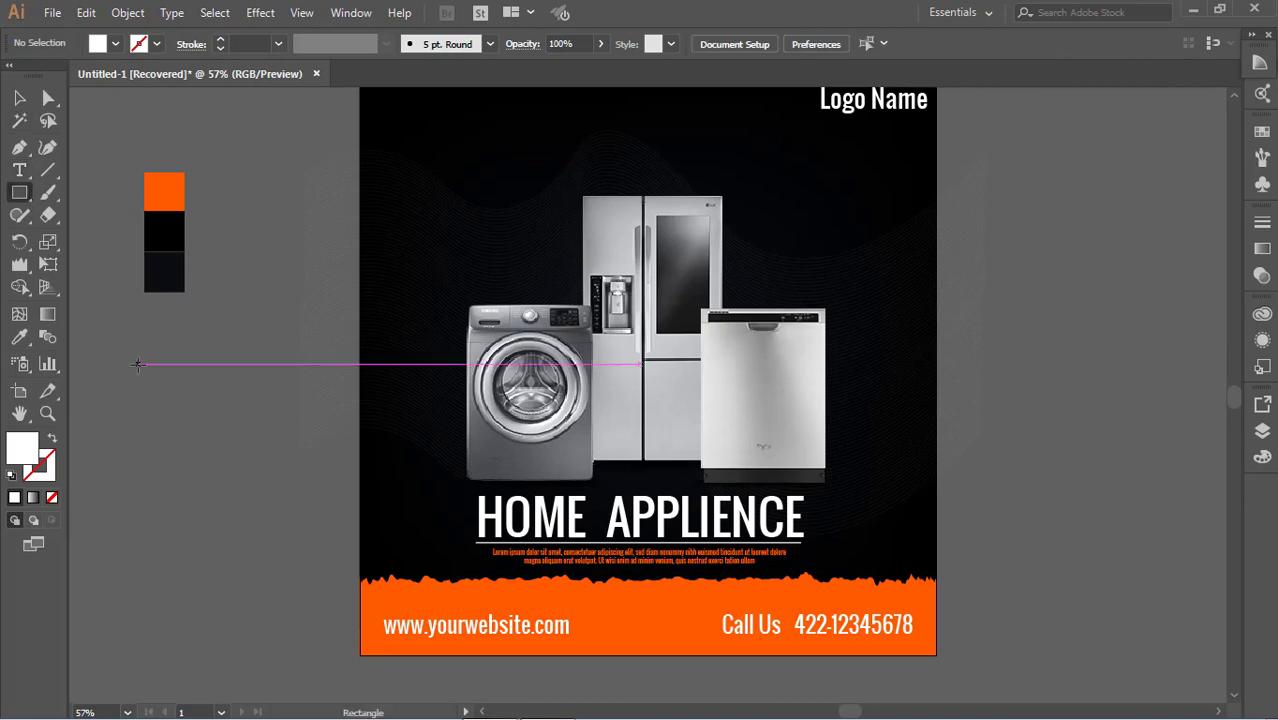
mouse_move(124, 343)
left_mouse_down()
mouse_move(311, 402)
mouse_move(383, 406)
left_mouse_up()
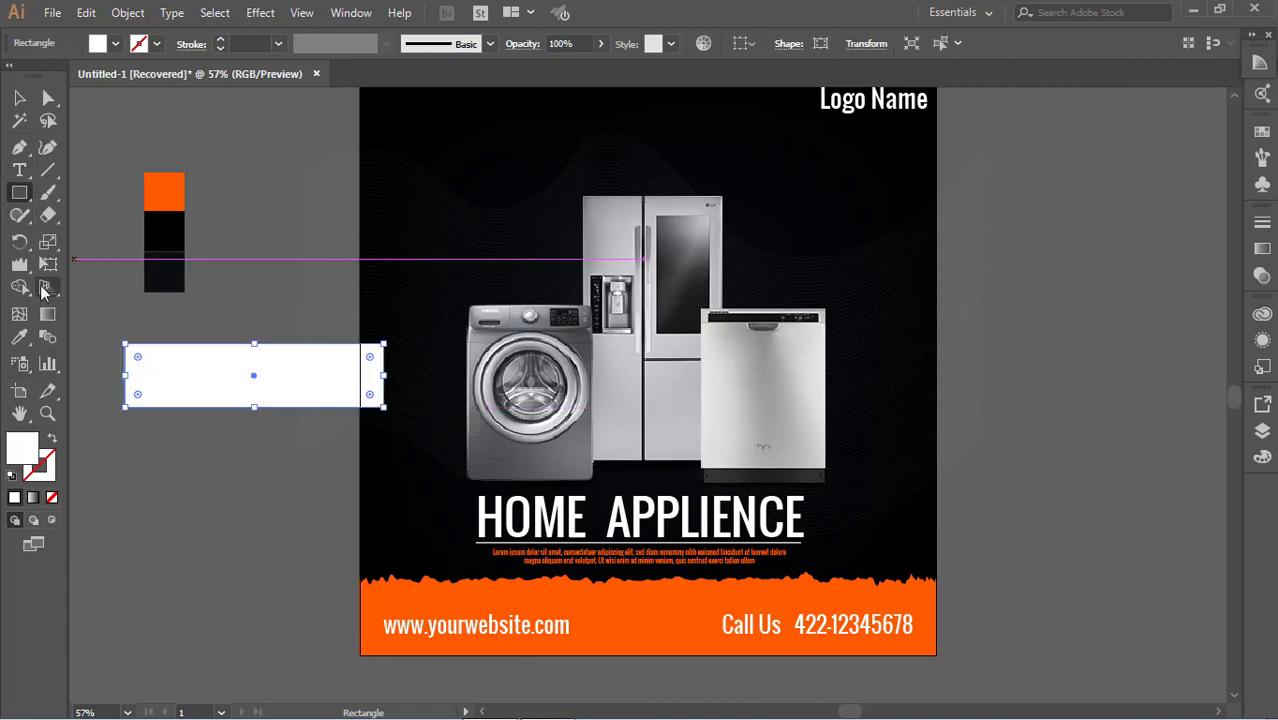
key("i")
left_click(163, 191)
key("v")
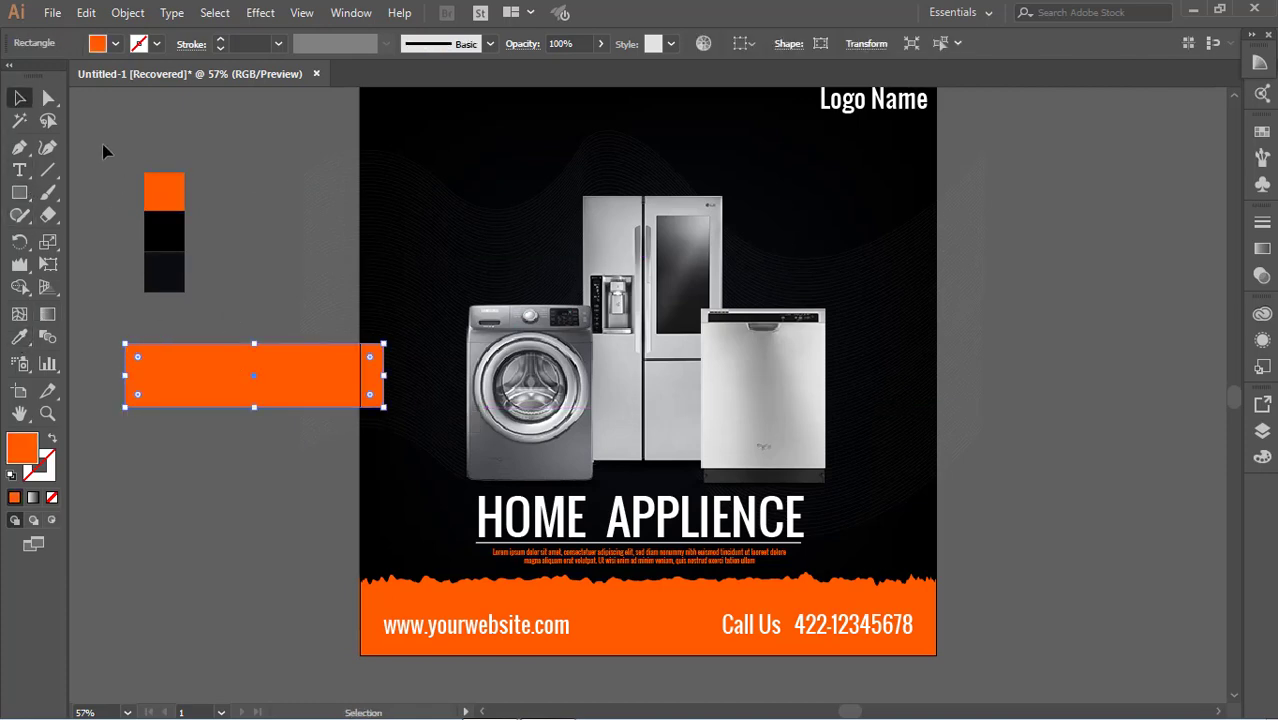
- Drag the rectangle's corner anchors to slant it into a parallelogram
left_click(48, 97)
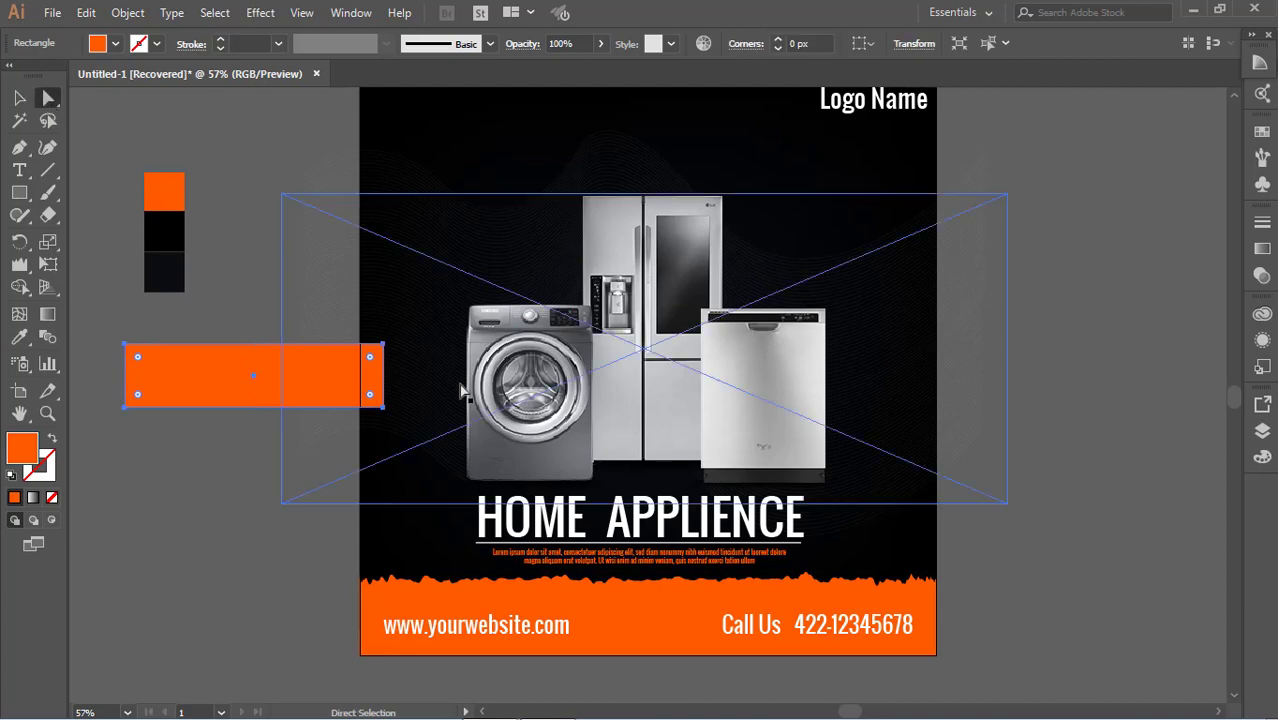
left_click(384, 345)
left_click_drag(384, 345, 397, 345)
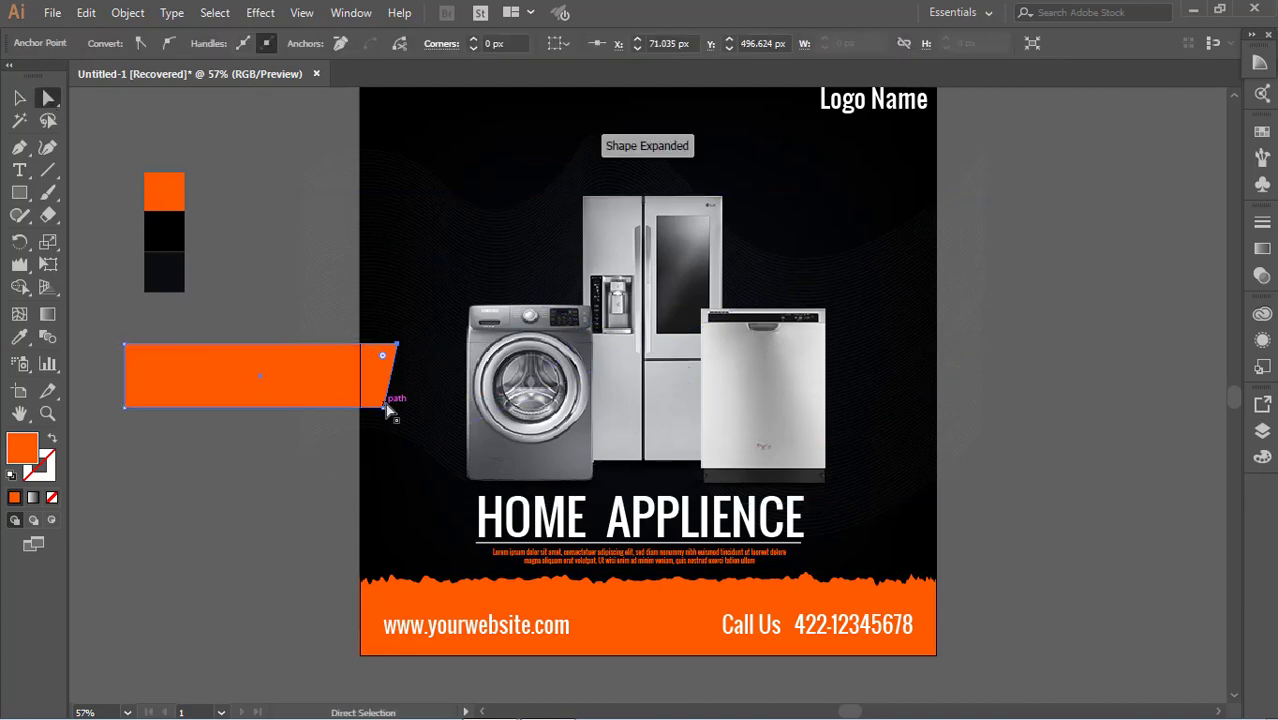
left_click_drag(383, 407, 376, 408)
left_click_drag(124, 344, 151, 344)
left_click_drag(373, 413, 364, 410)
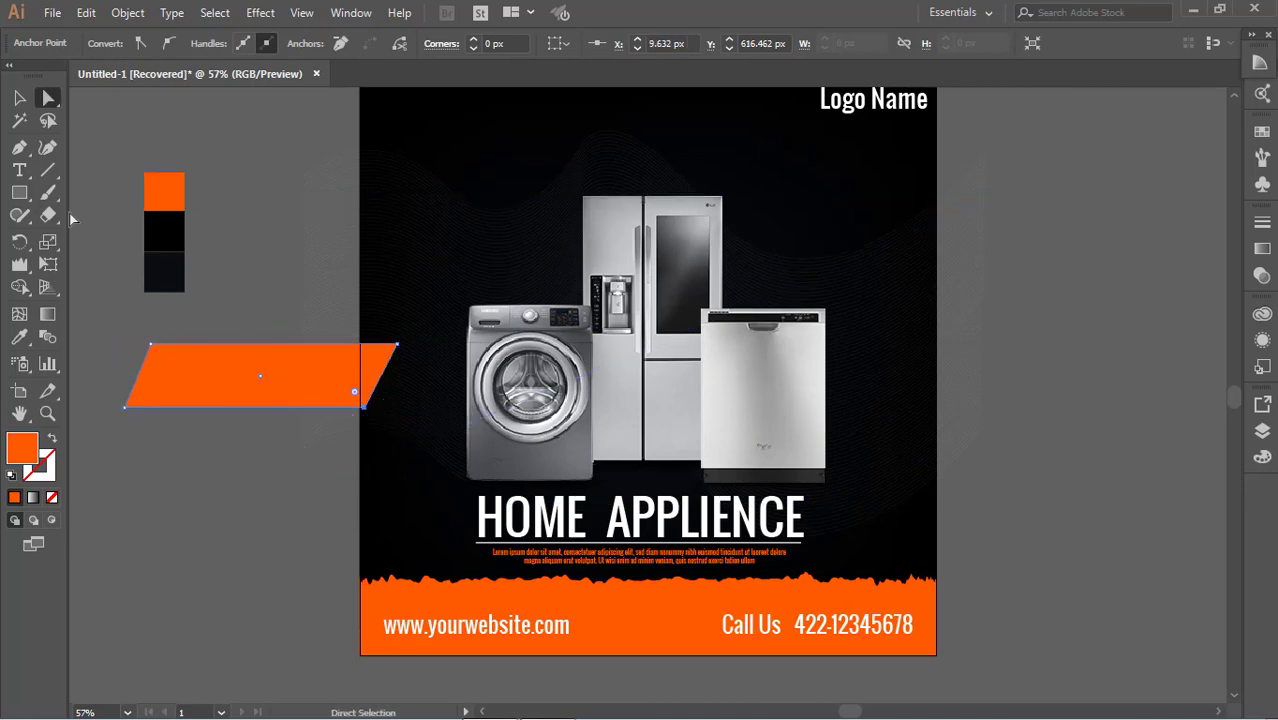
- Refine the parallelogram by shifting its top-left corner slightly right
key("v")
left_click(134, 126)
left_click(333, 387)
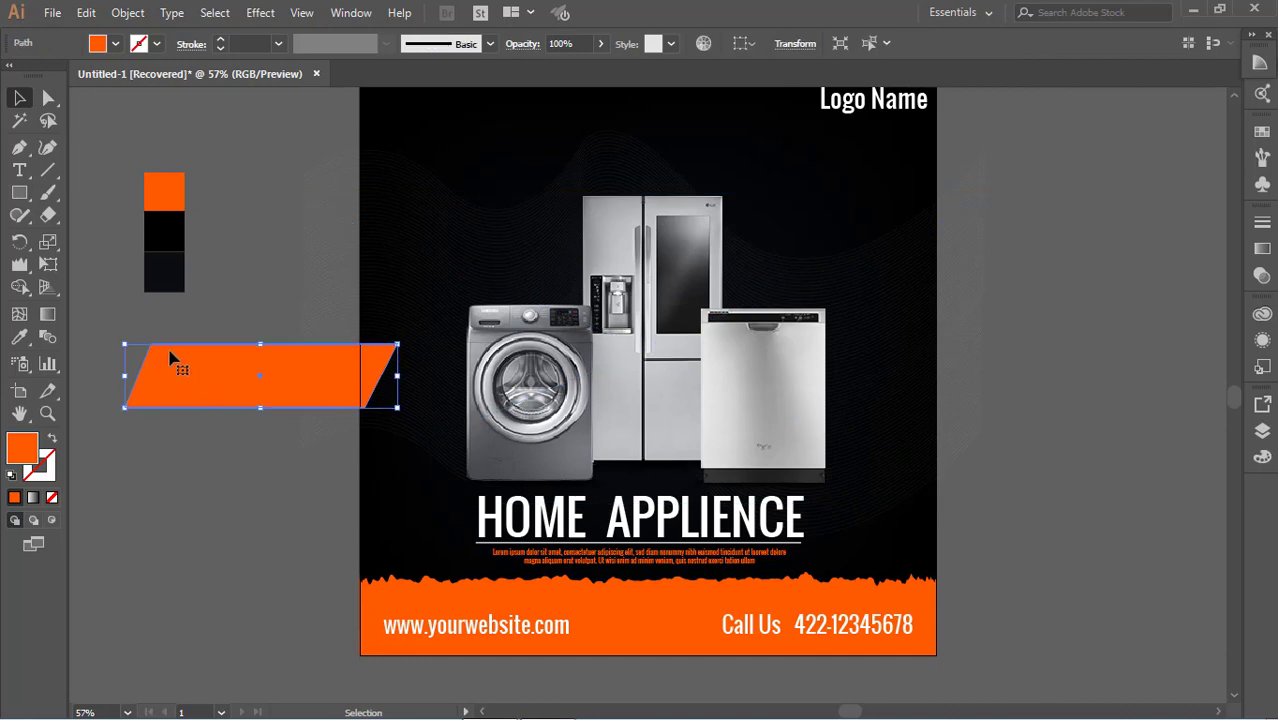
left_click(50, 121)
left_click(49, 97)
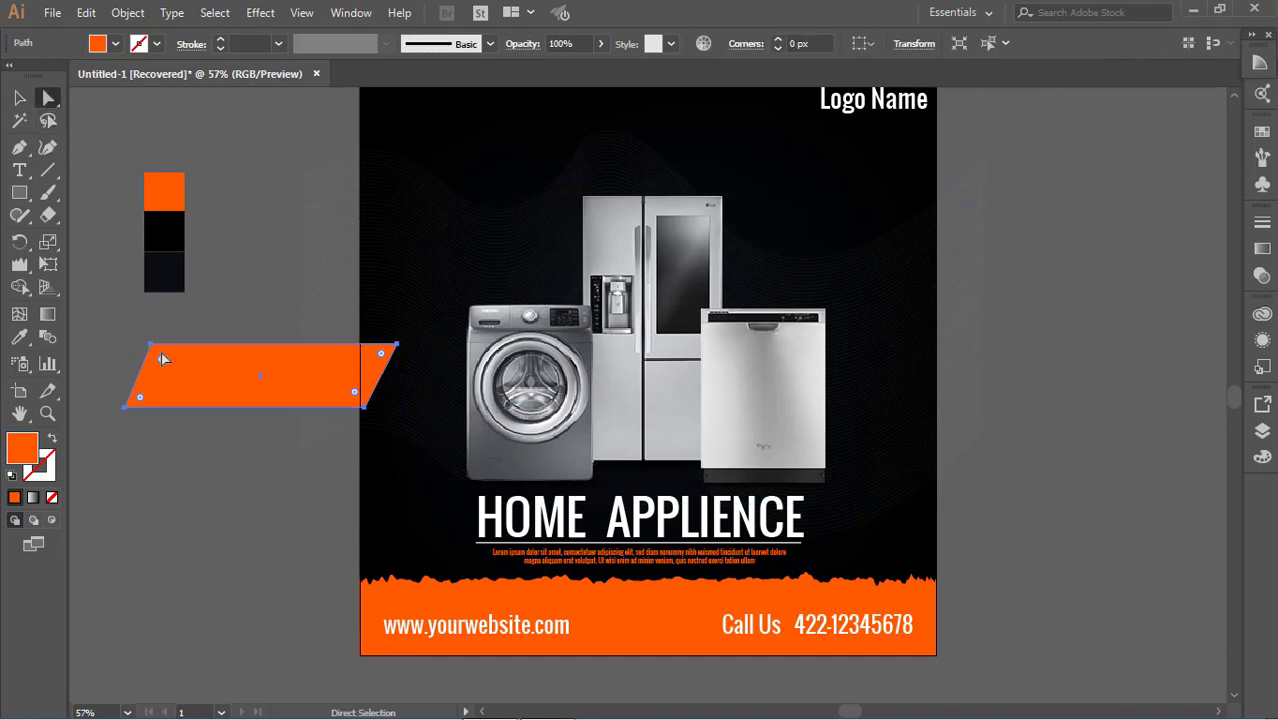
left_click(151, 346)
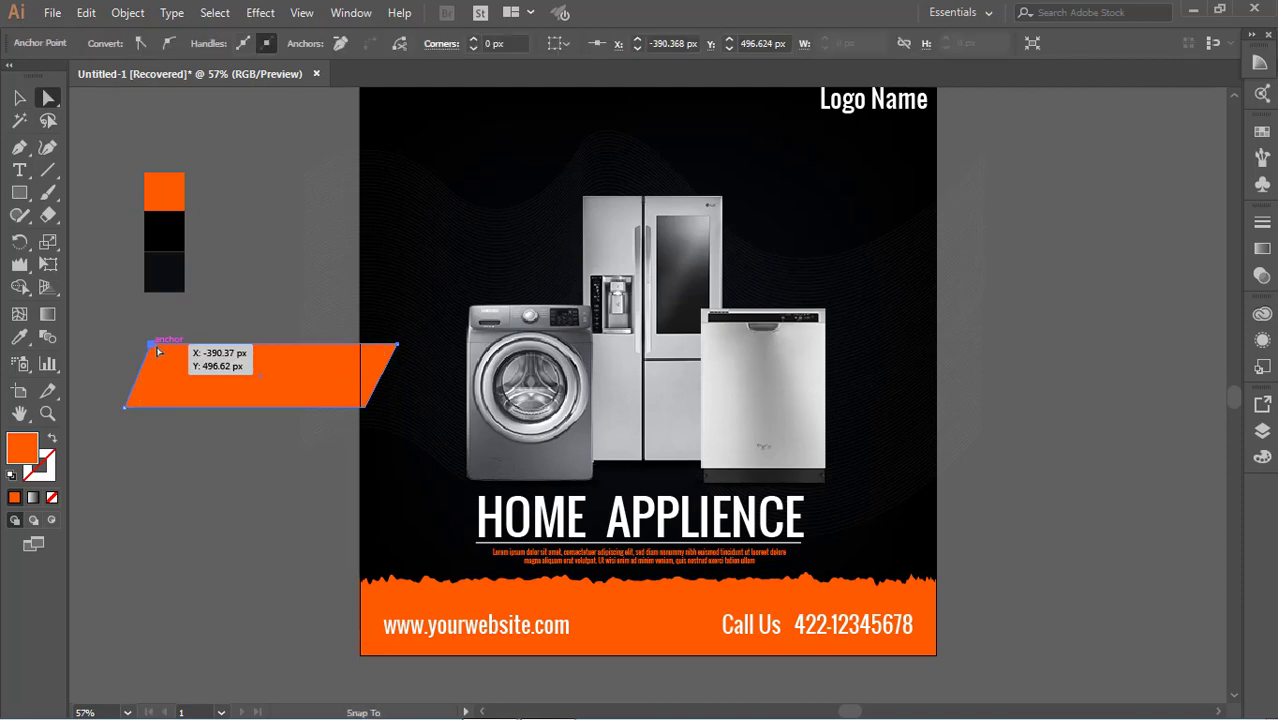
left_click_drag(157, 351, 162, 351)
- Move the orange parallelogram to the poster's top and tilt it slightly counter-clockwise
key("v")
left_click(188, 151)
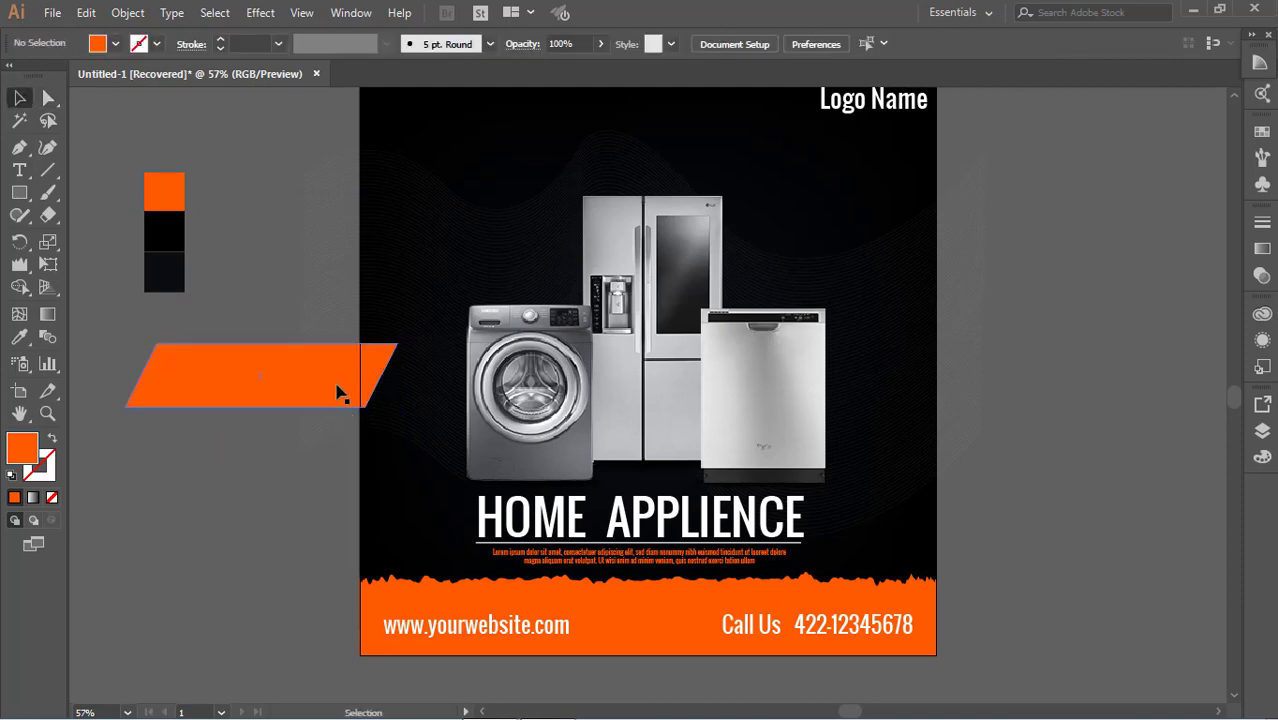
left_click_drag(337, 392, 709, 167)
left_click_drag(782, 188, 742, 168)
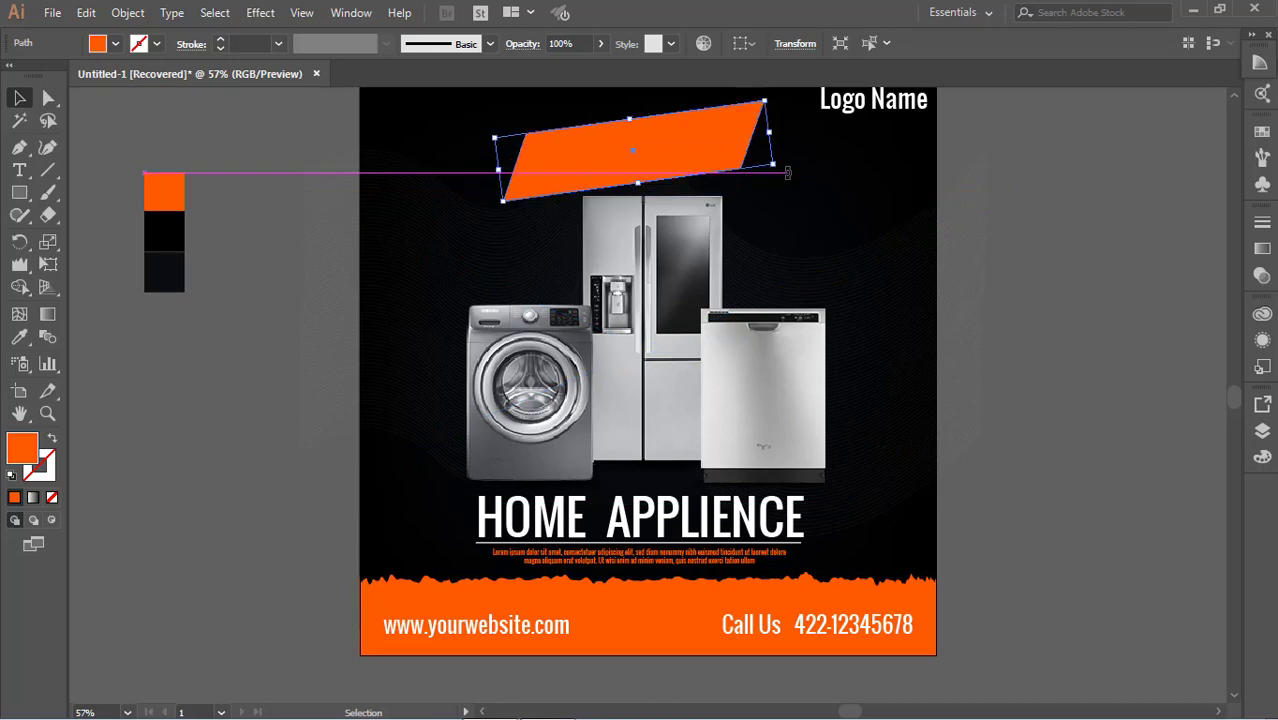
- Shrink the appliances image slightly and enlarge the orange banner
left_click(760, 205)
left_click_drag(1010, 184, 980, 196)
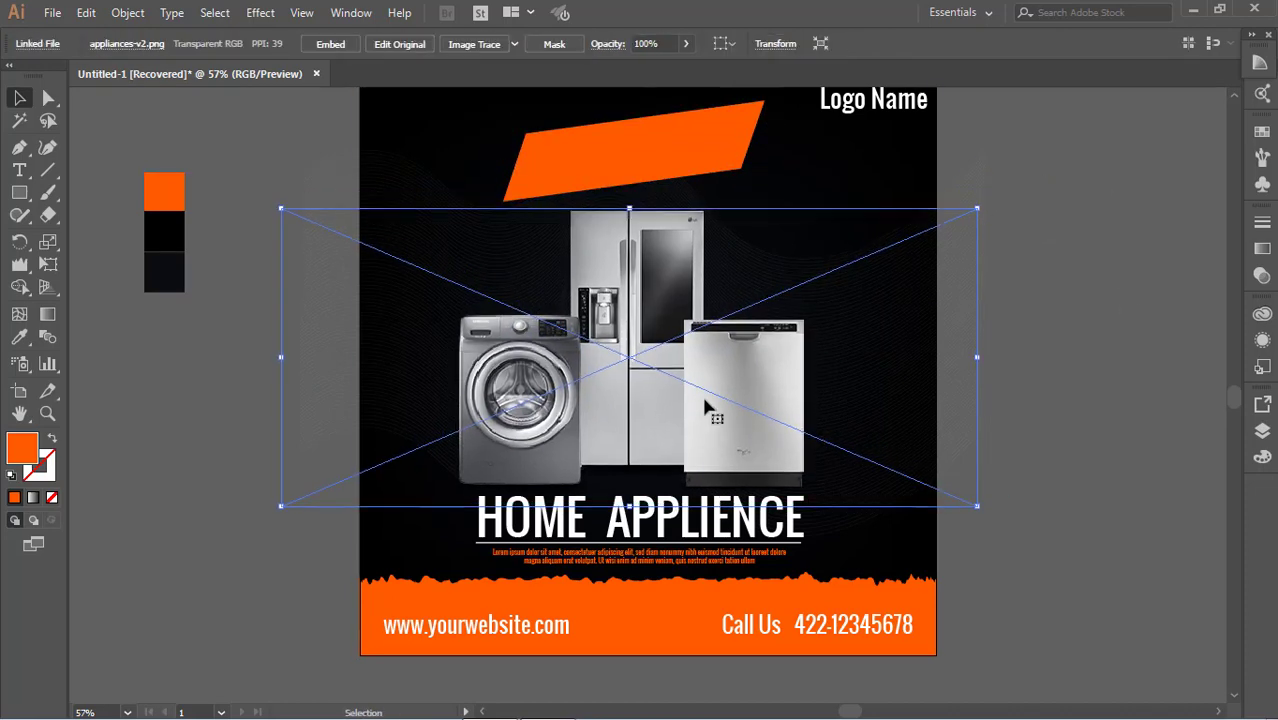
left_click(1158, 348)
left_click(726, 153)
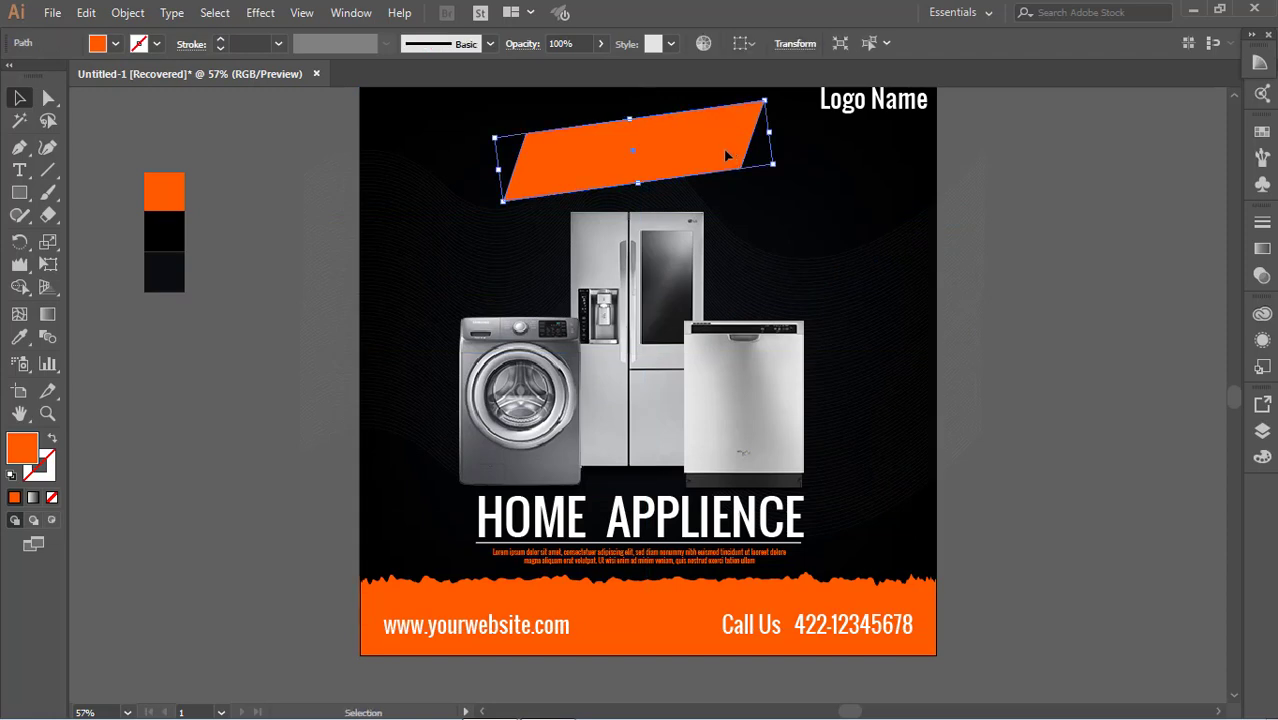
left_click_drag(781, 106, 787, 103)
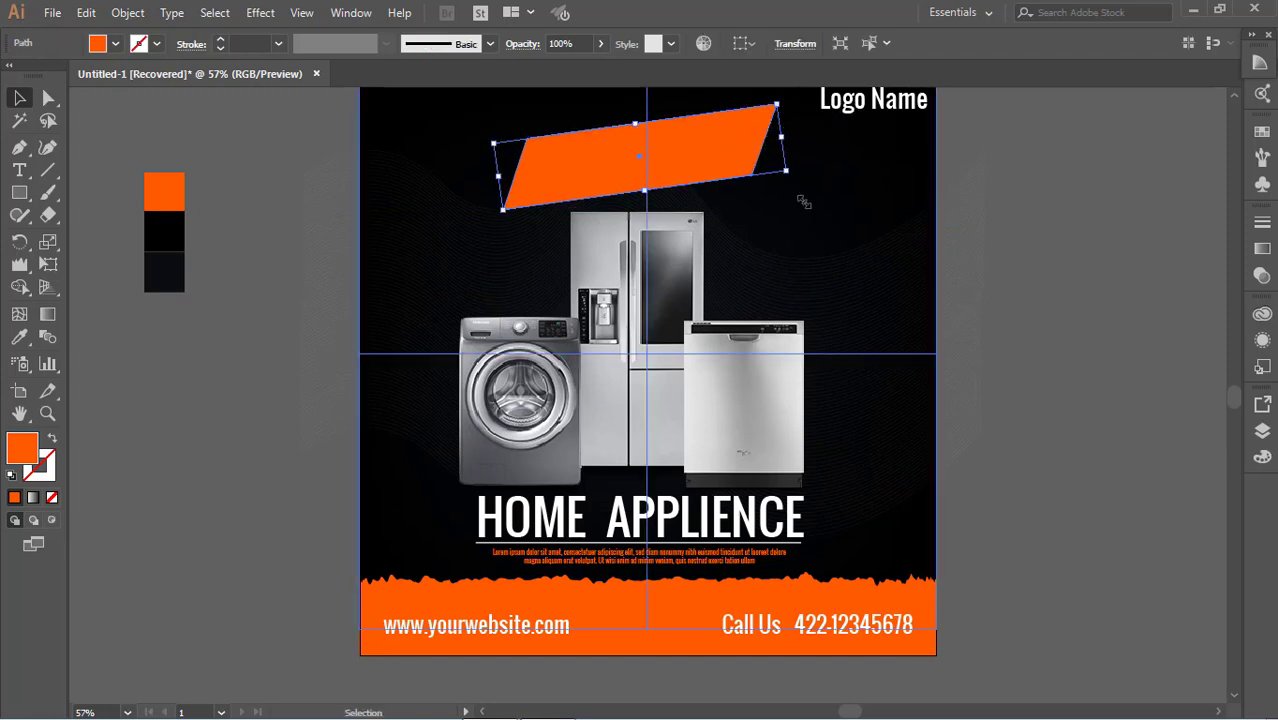
left_click(1102, 458)
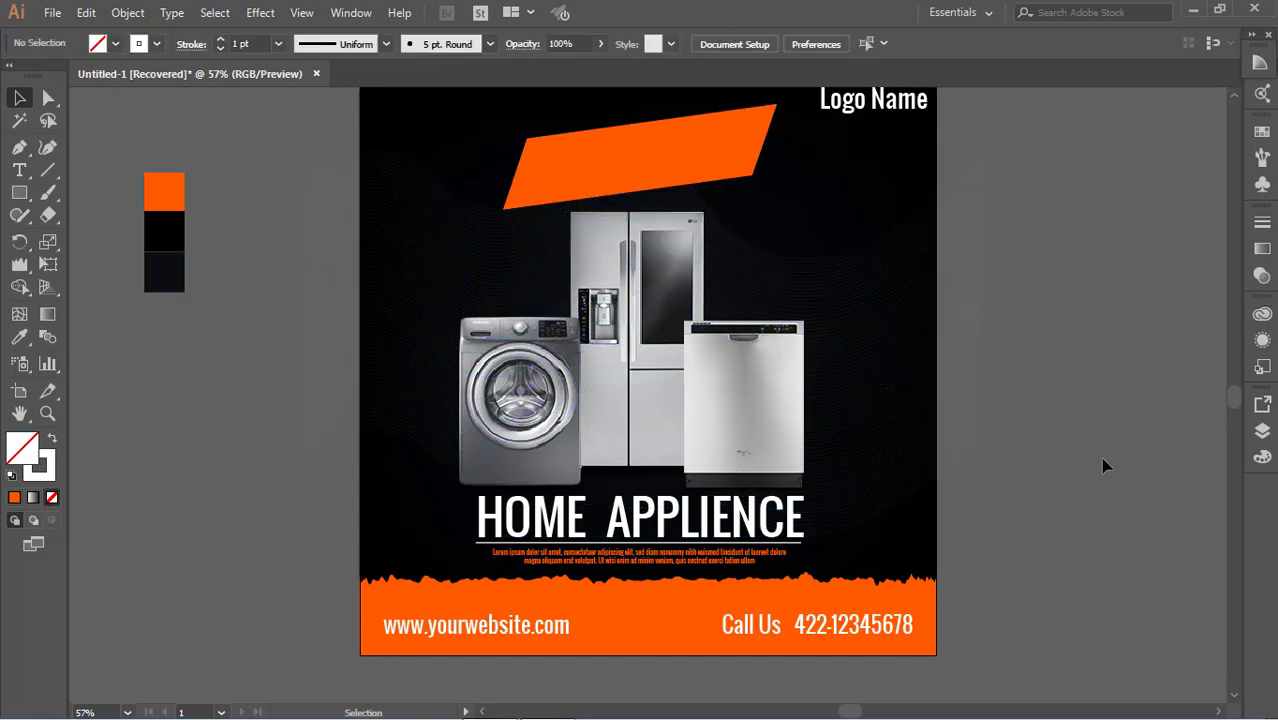
- Shrink the appliances photo a bit more and shift it right
left_click(758, 364)
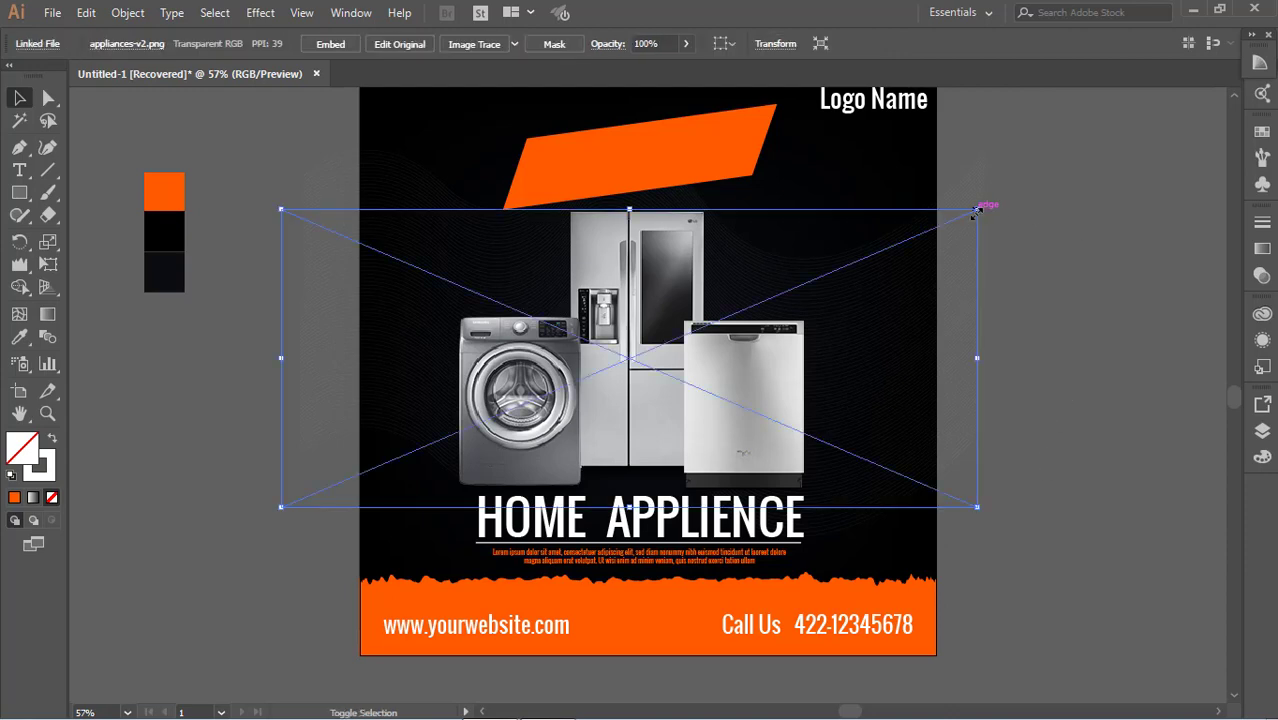
left_click_drag(980, 206, 926, 232)
left_click_drag(770, 395, 797, 395)
- Stretch the orange banner slightly wider and nudge it right
left_click(697, 176)
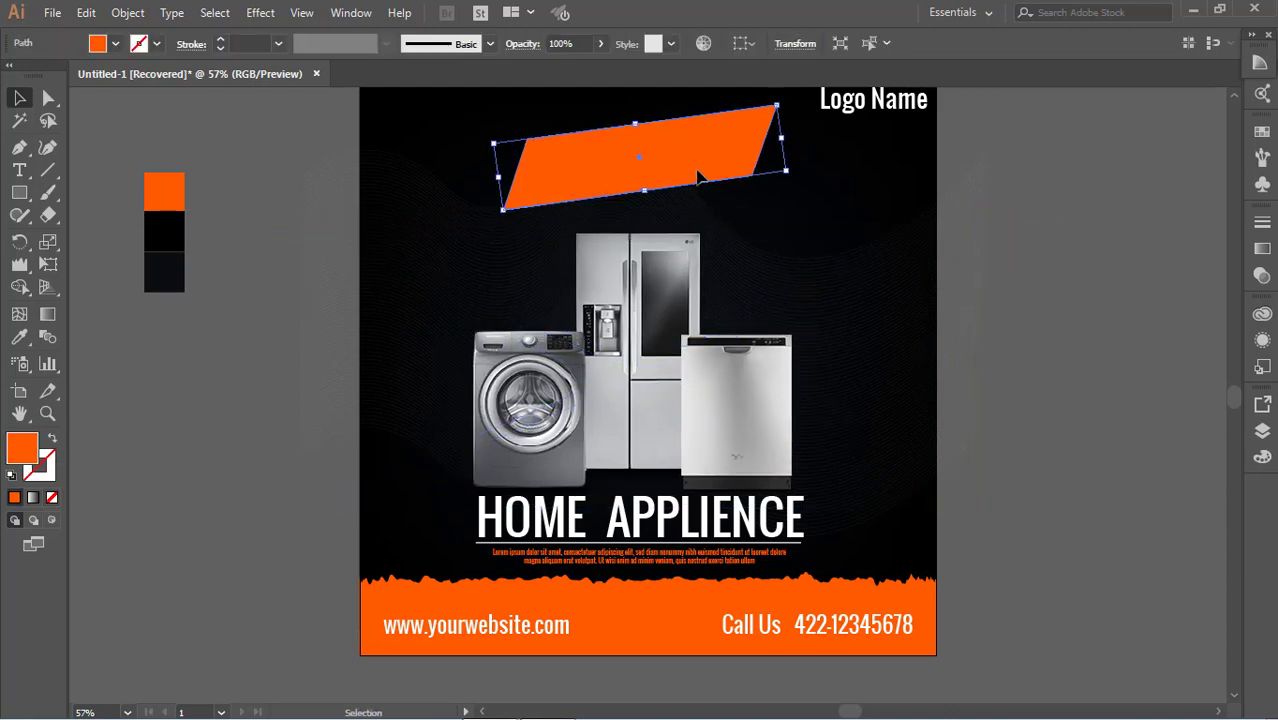
left_click_drag(777, 108, 768, 112)
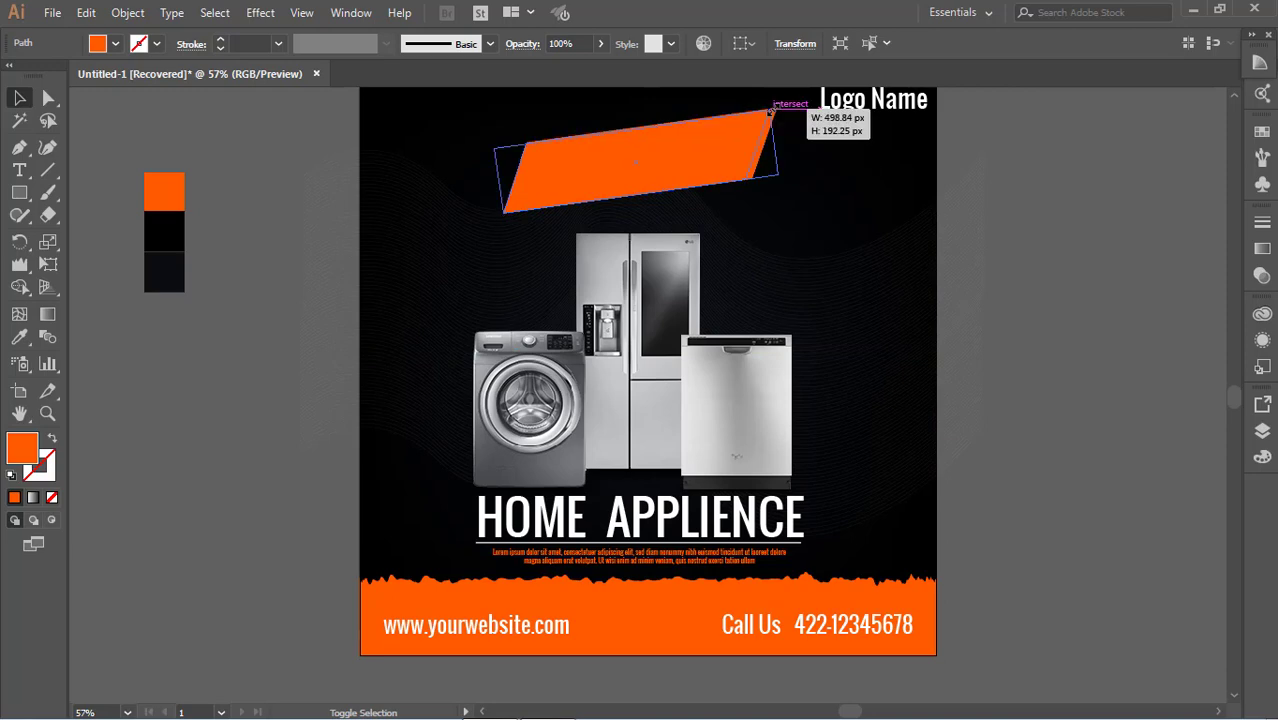
left_click(893, 230)
left_click(1138, 282)
left_click_drag(640, 160, 647, 158)
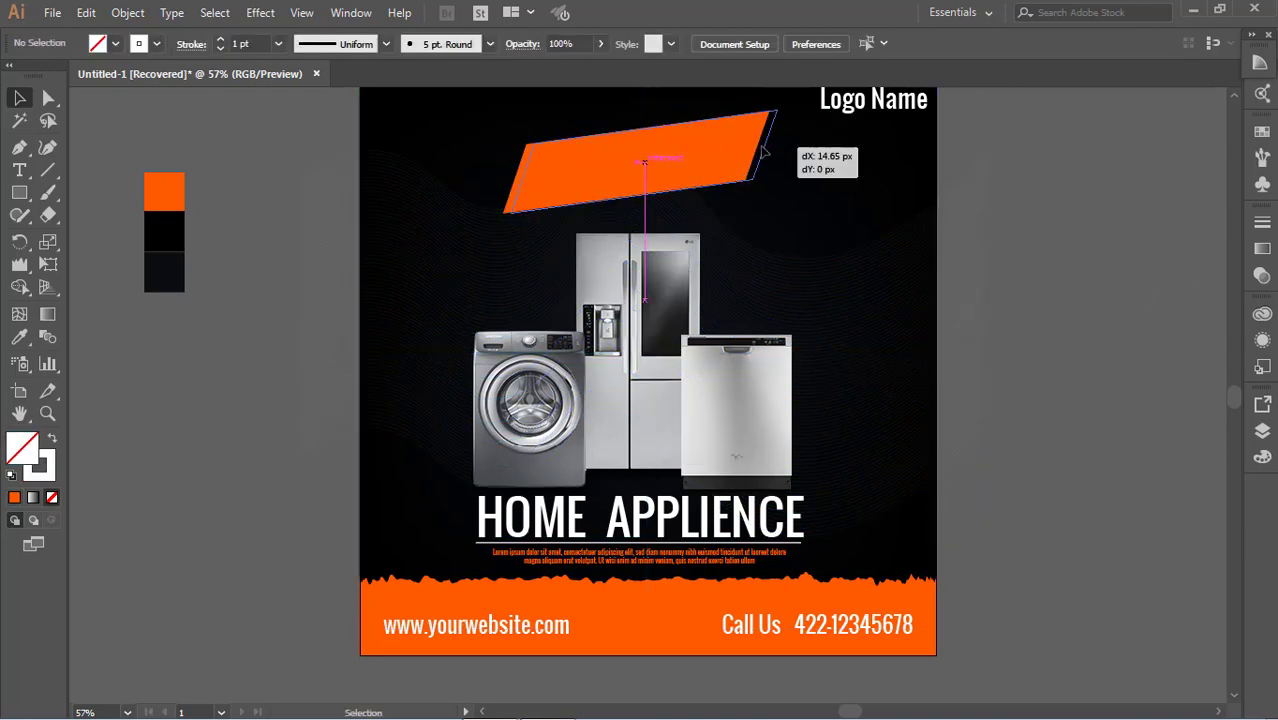
left_click(787, 229)
left_click(22, 172)
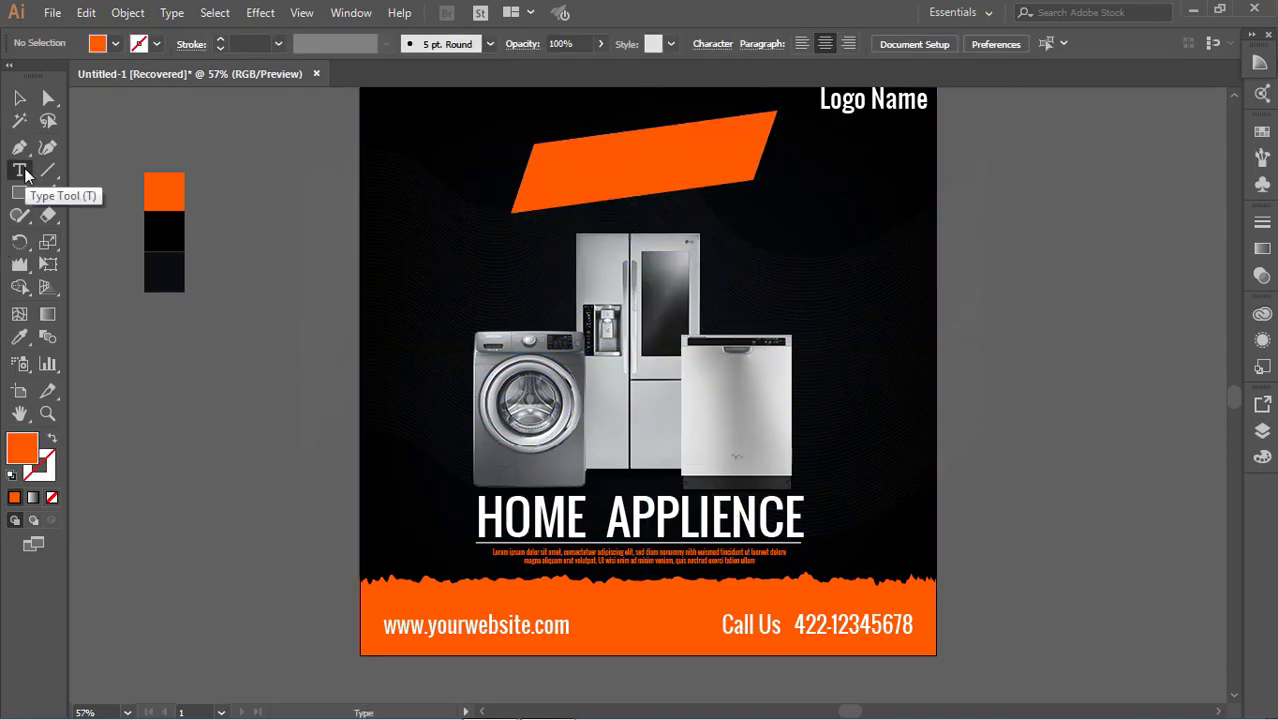
- Type FLASH SALE, move it onto the orange banner and fill it white
left_click(136, 362)
type("FLA")
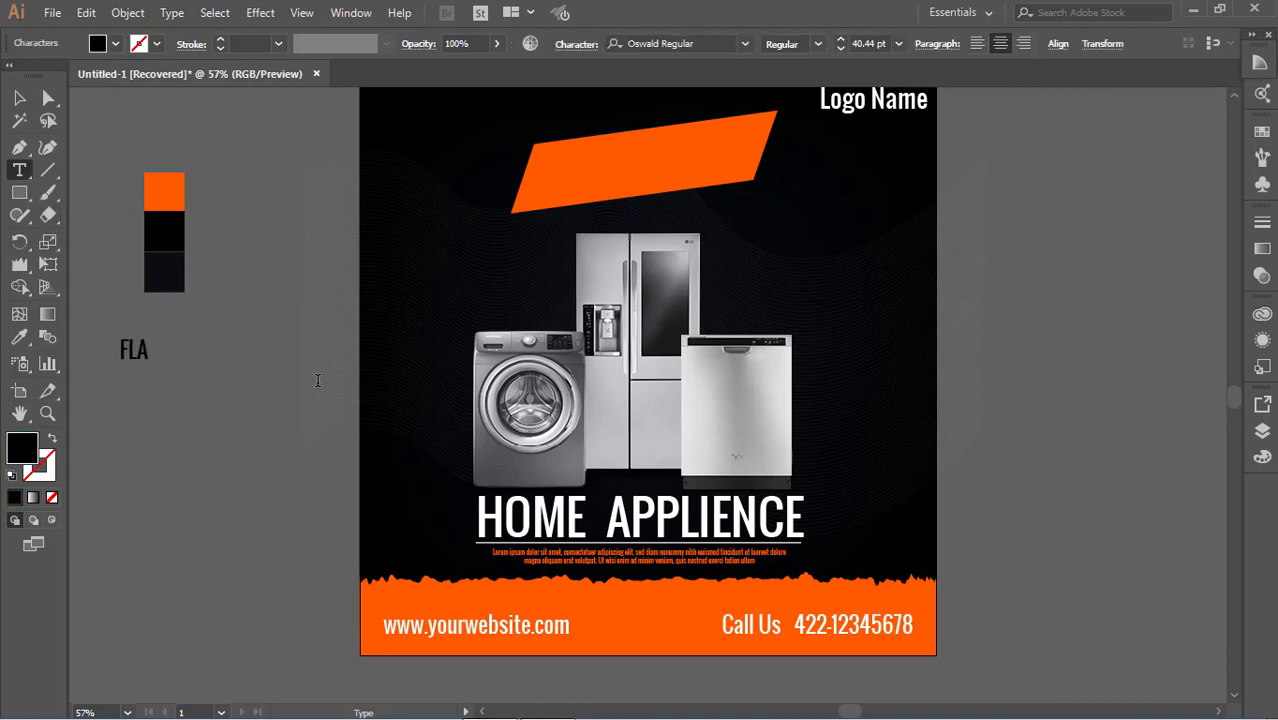
type("SH SA")
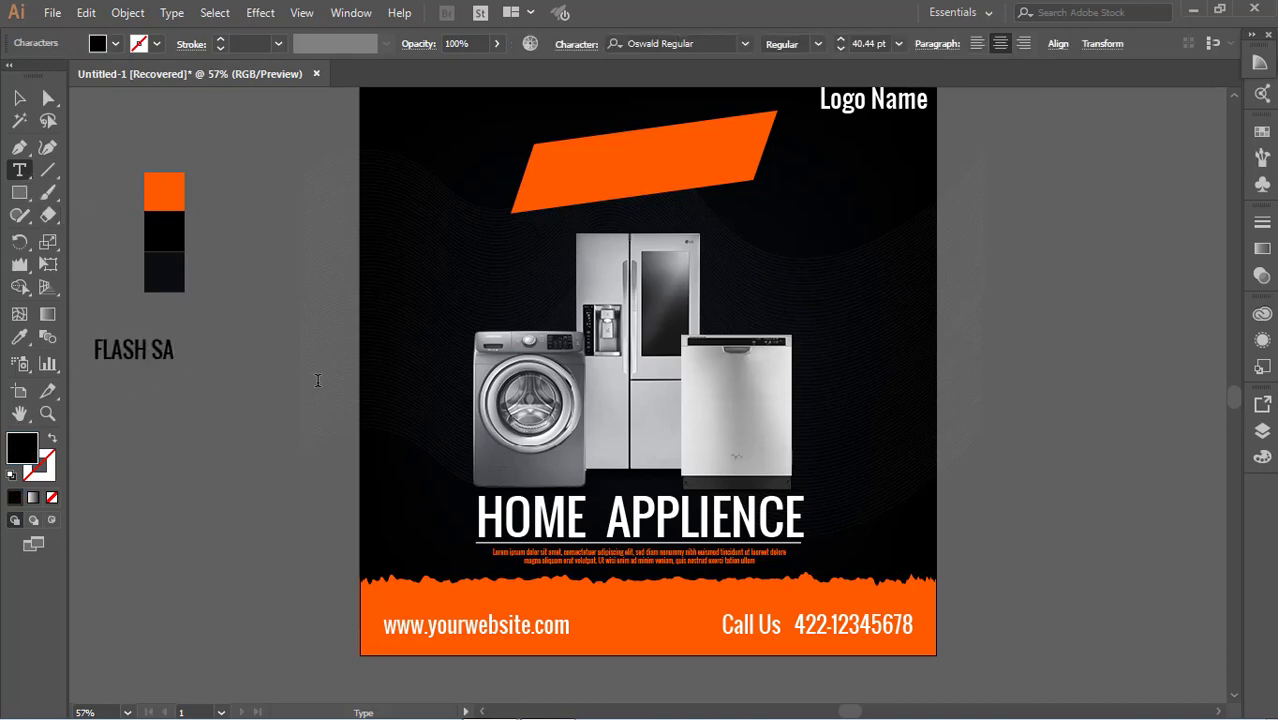
type("LE")
left_click(19, 97)
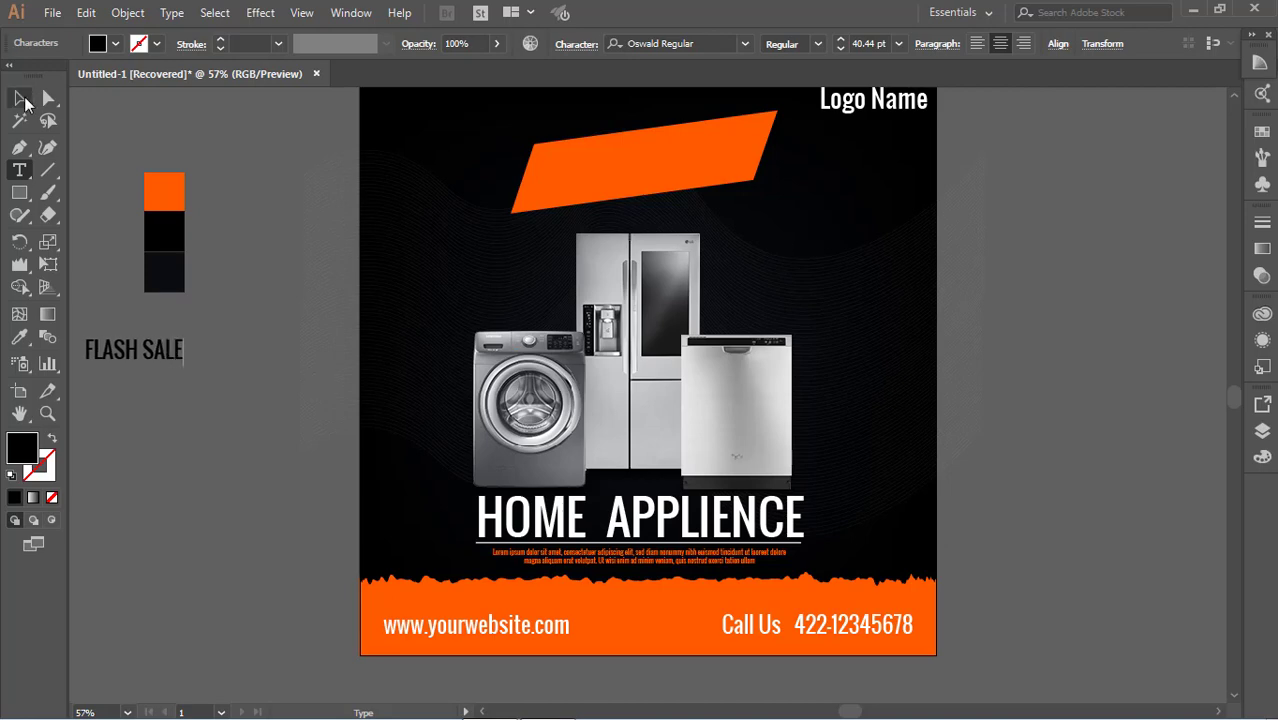
left_click_drag(184, 353, 641, 182)
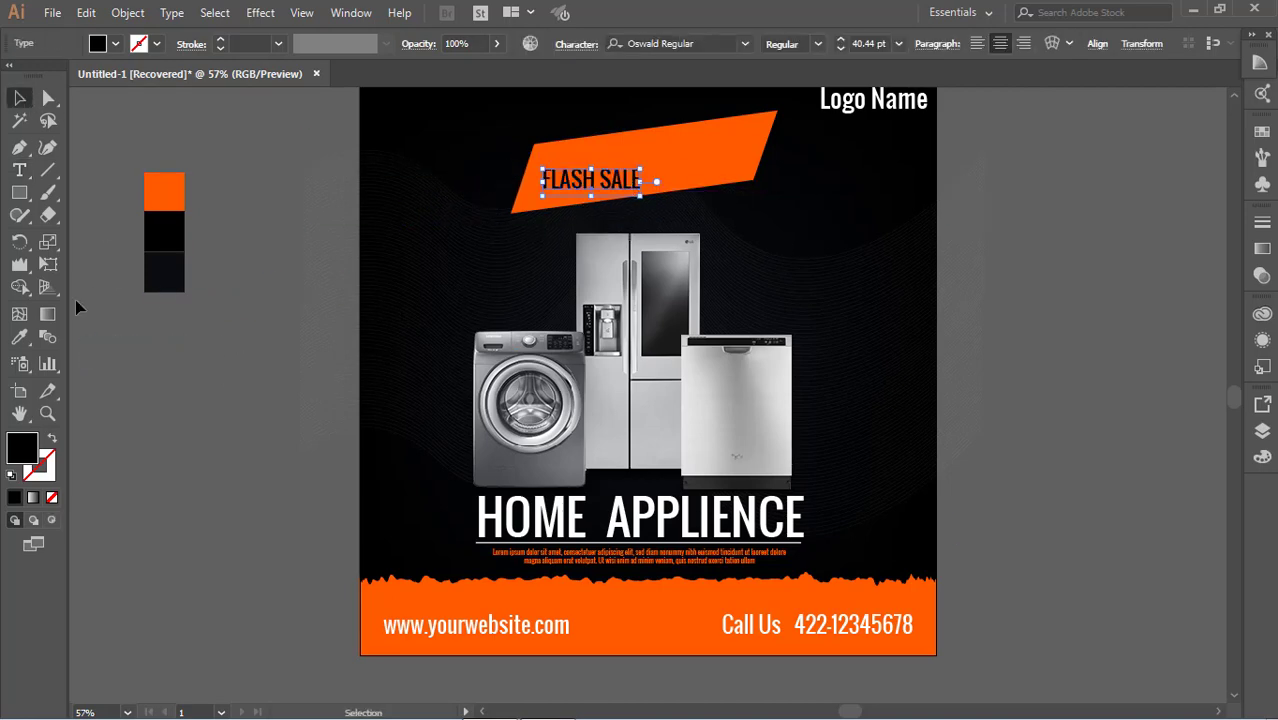
left_click(19, 337)
left_click(116, 44)
left_click(38, 80)
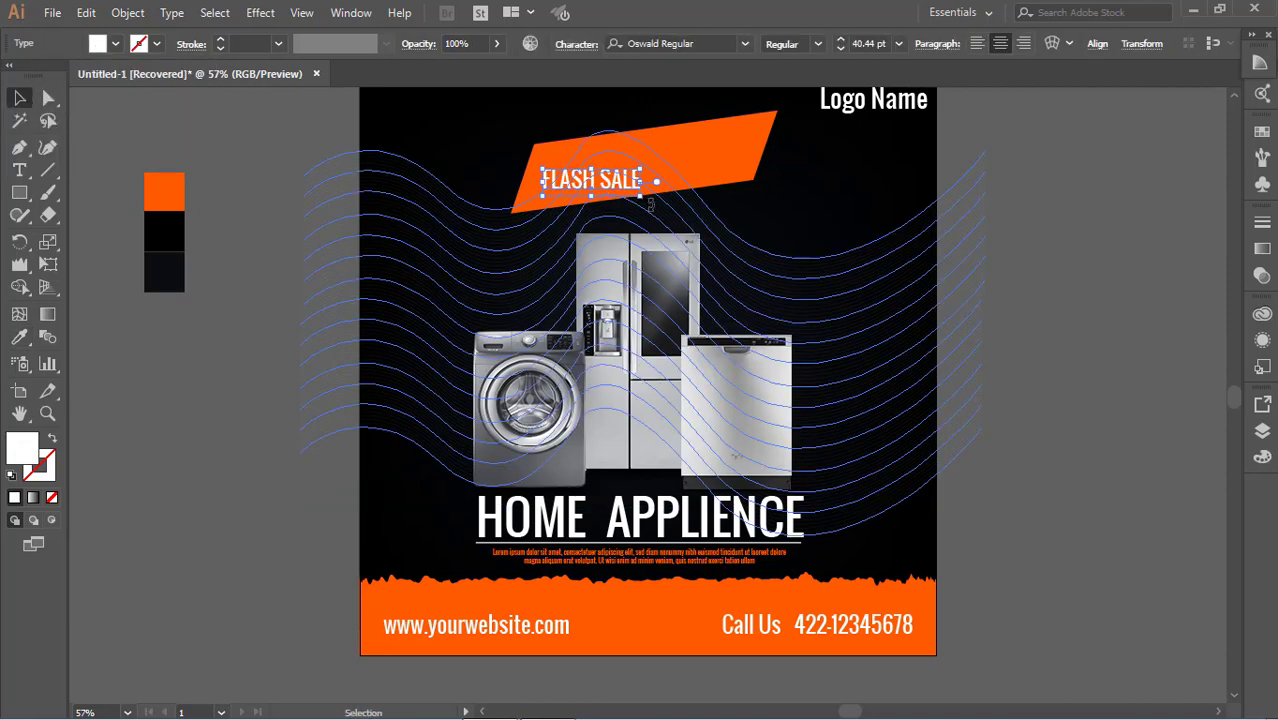
- Scale FLASH SALE up and rotate it to match the banner's tilt
left_click_drag(641, 167, 755, 135)
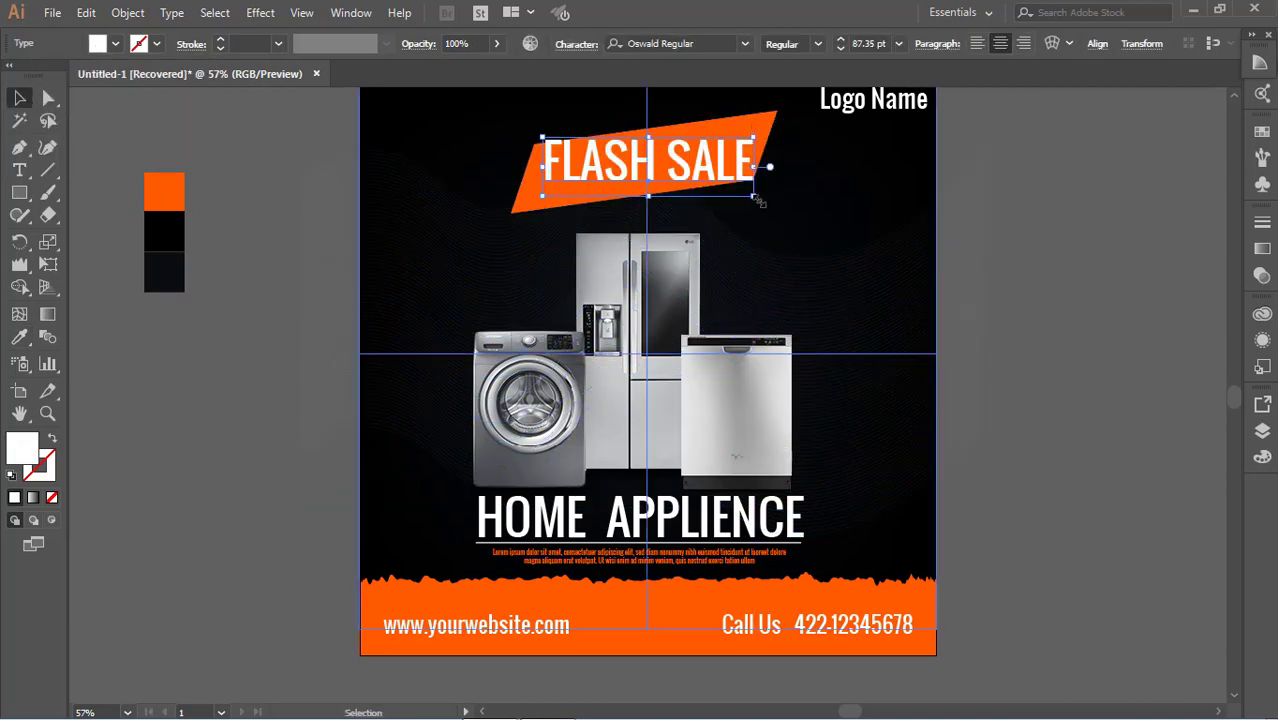
left_click_drag(760, 202, 760, 190)
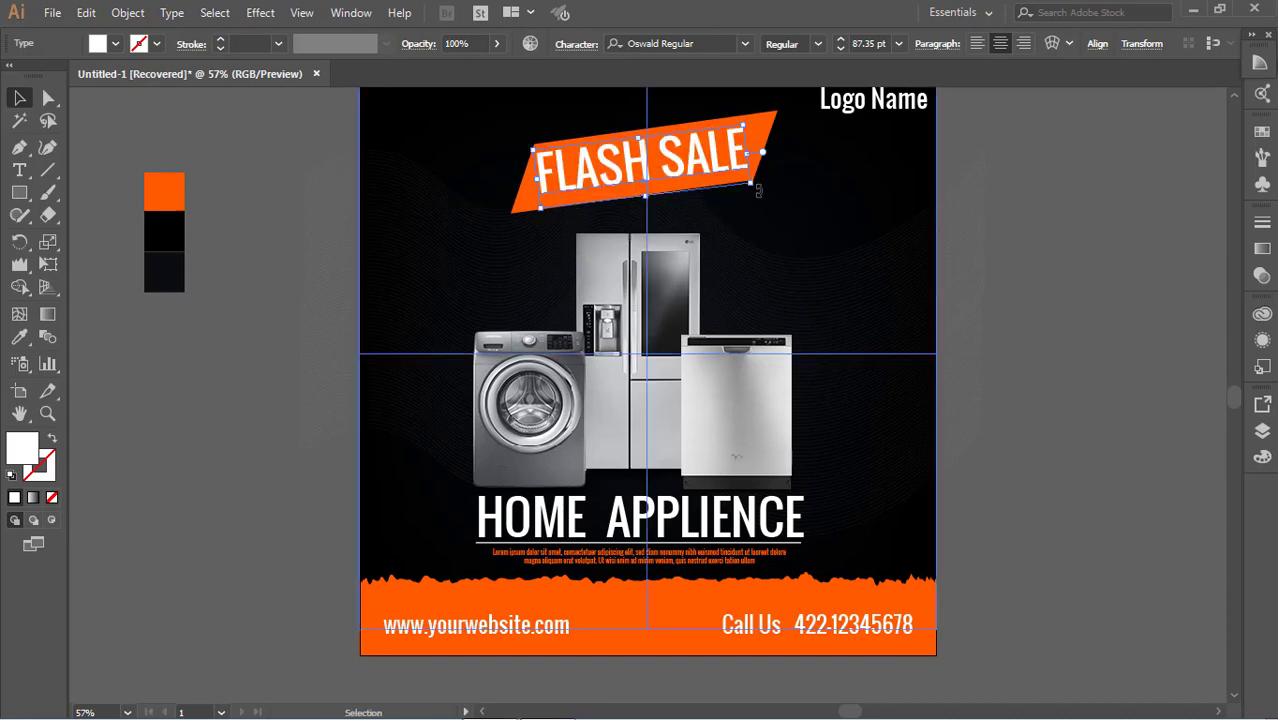
left_click(665, 357)
left_click(650, 160)
mouse_move(748, 128)
left_mouse_down()
mouse_move(771, 109)
mouse_move(760, 135)
left_mouse_up()
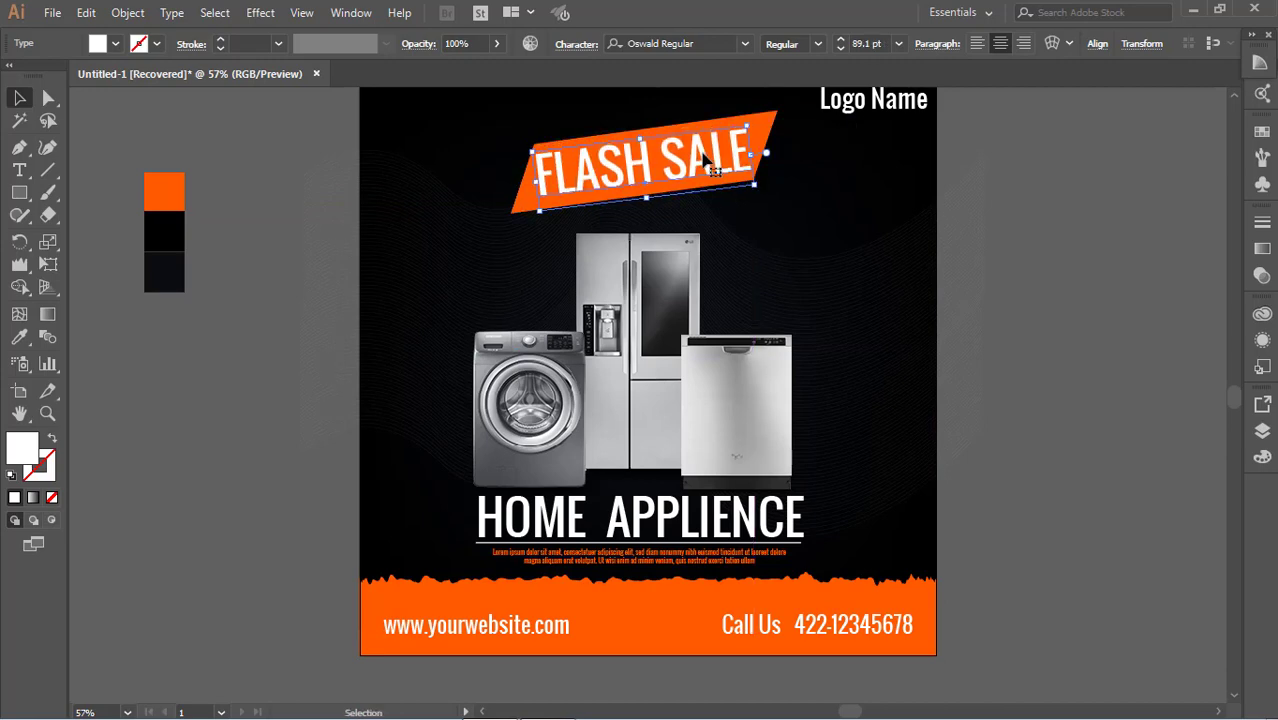
left_click(940, 235)
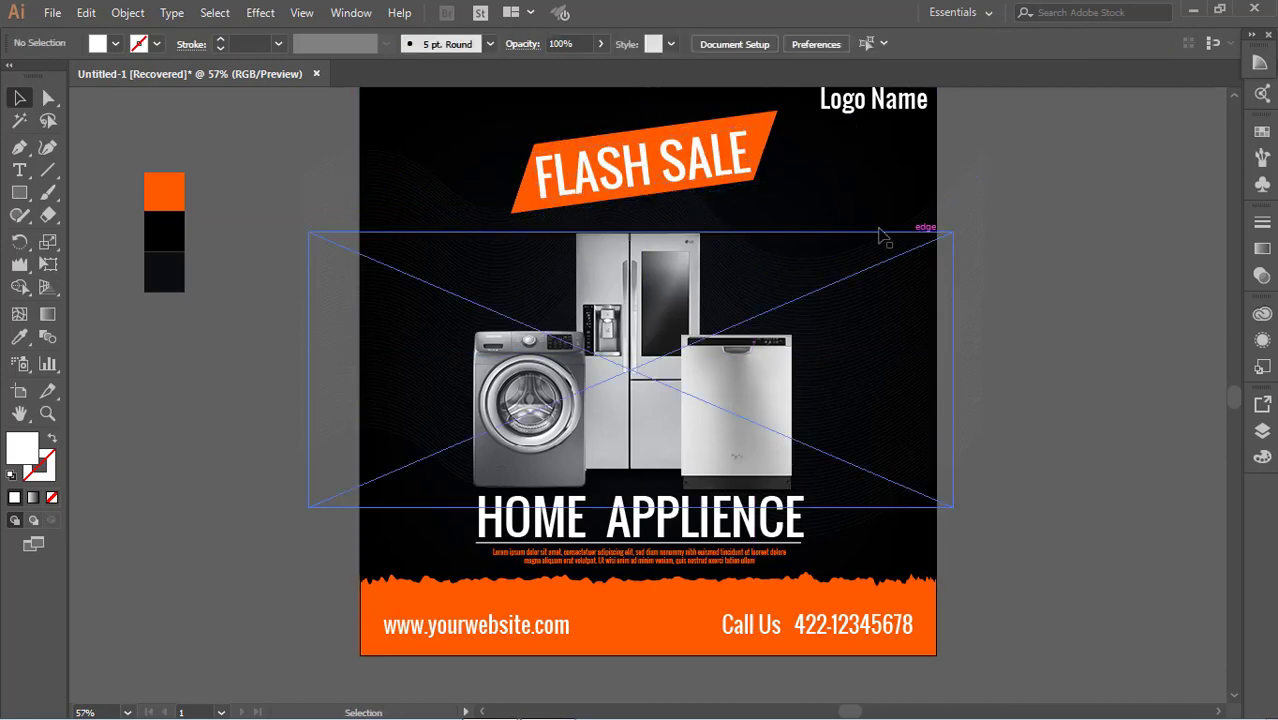
left_click(1040, 284)
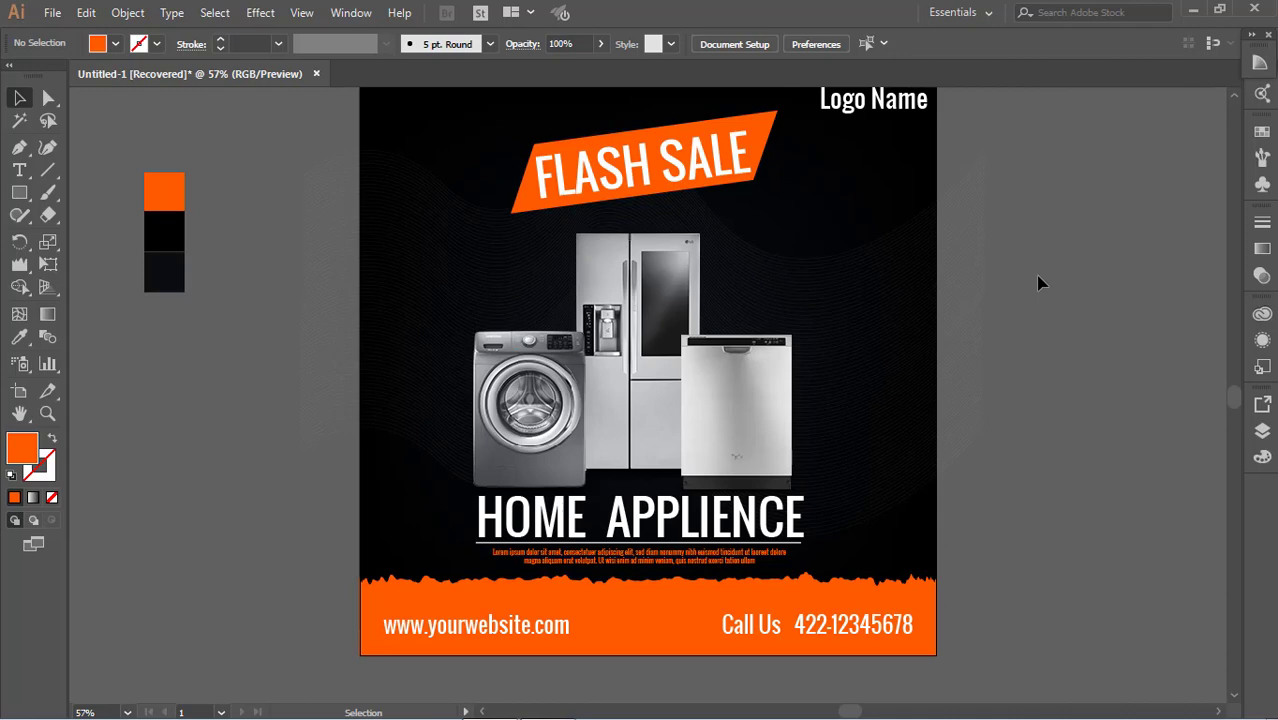
- Type the tagline "DON'T MISS OUT !" beside the artboard, fixing typos
left_click(19, 170)
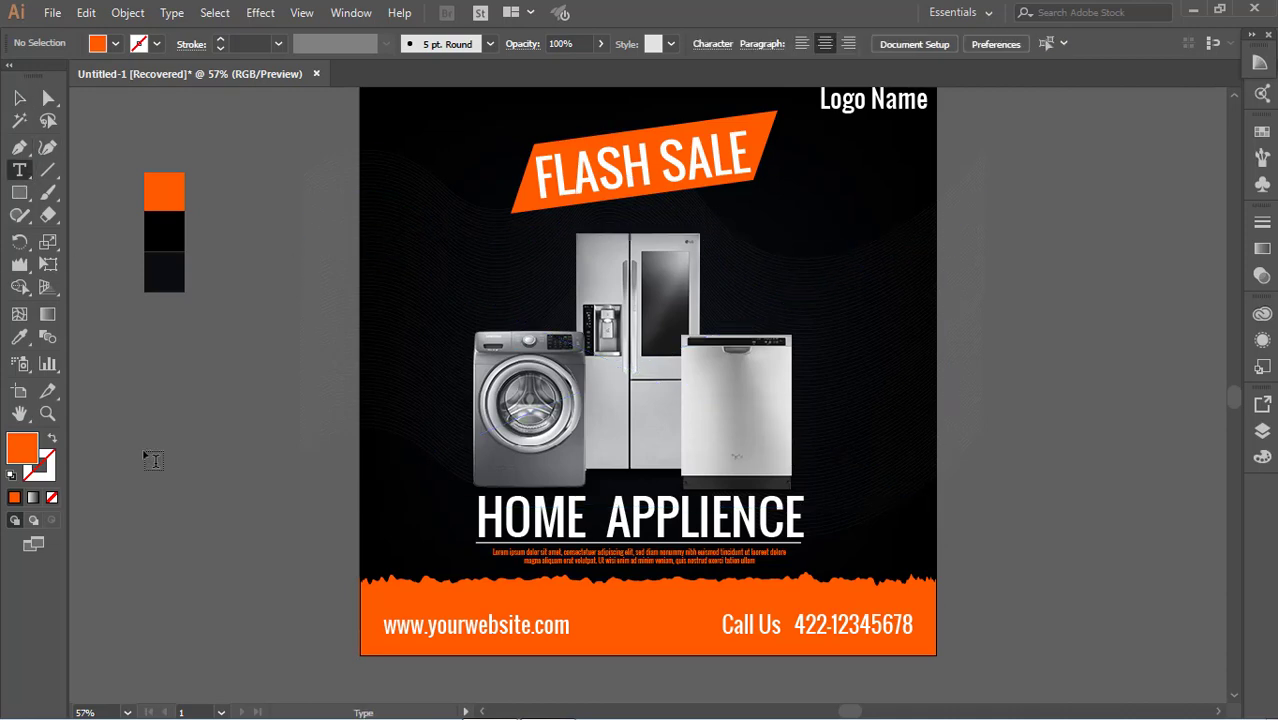
left_click(160, 404)
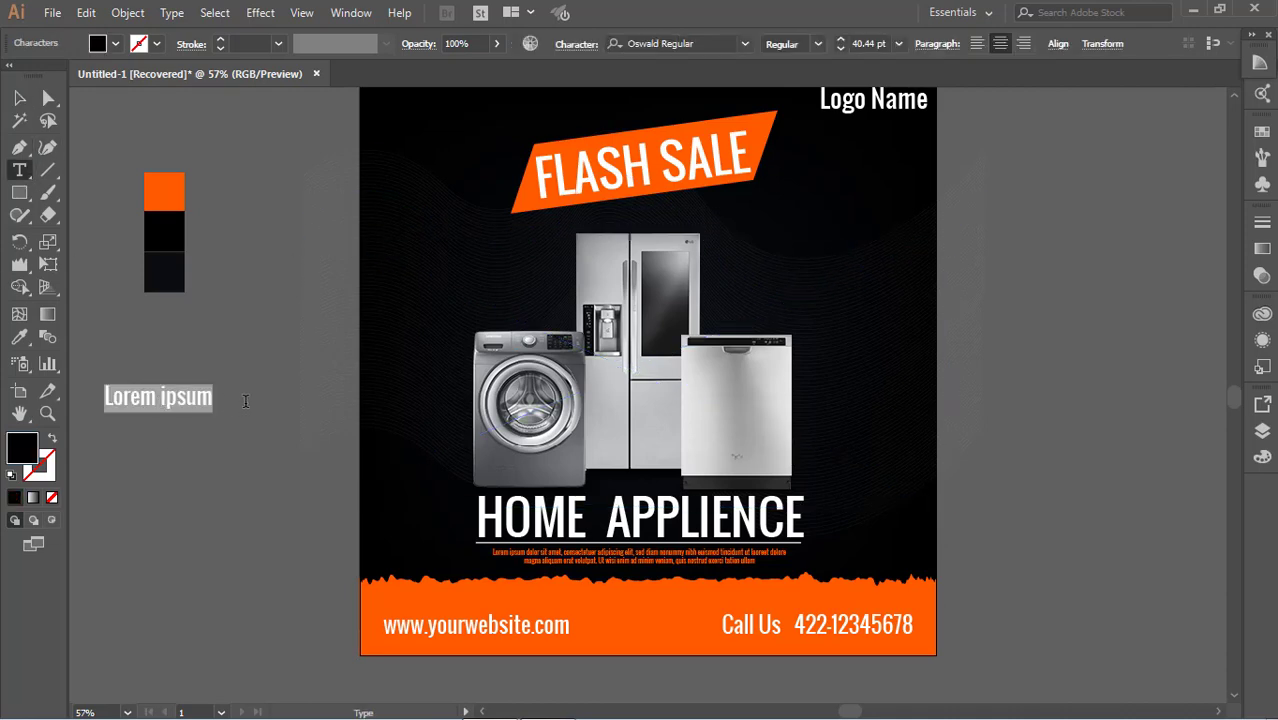
type("do")
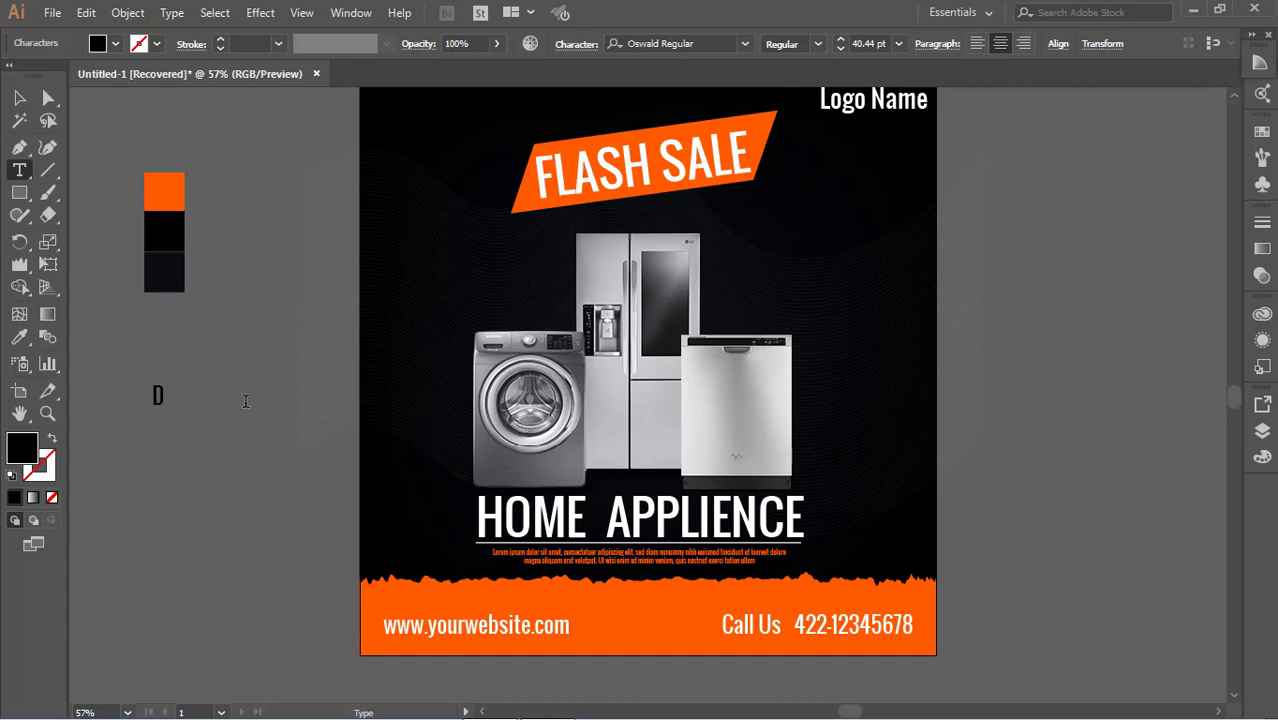
type("T")
key("BackSpace")
type("'")
type("T")
type(" MISS ")
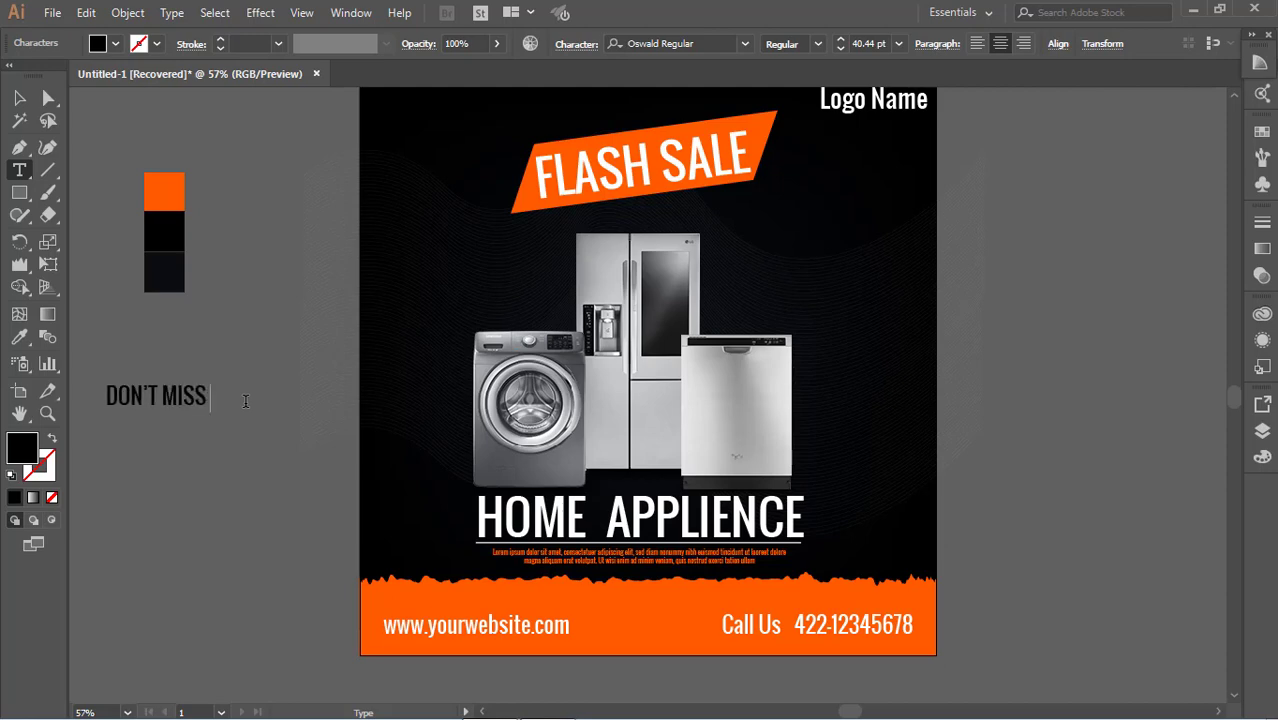
type("IT")
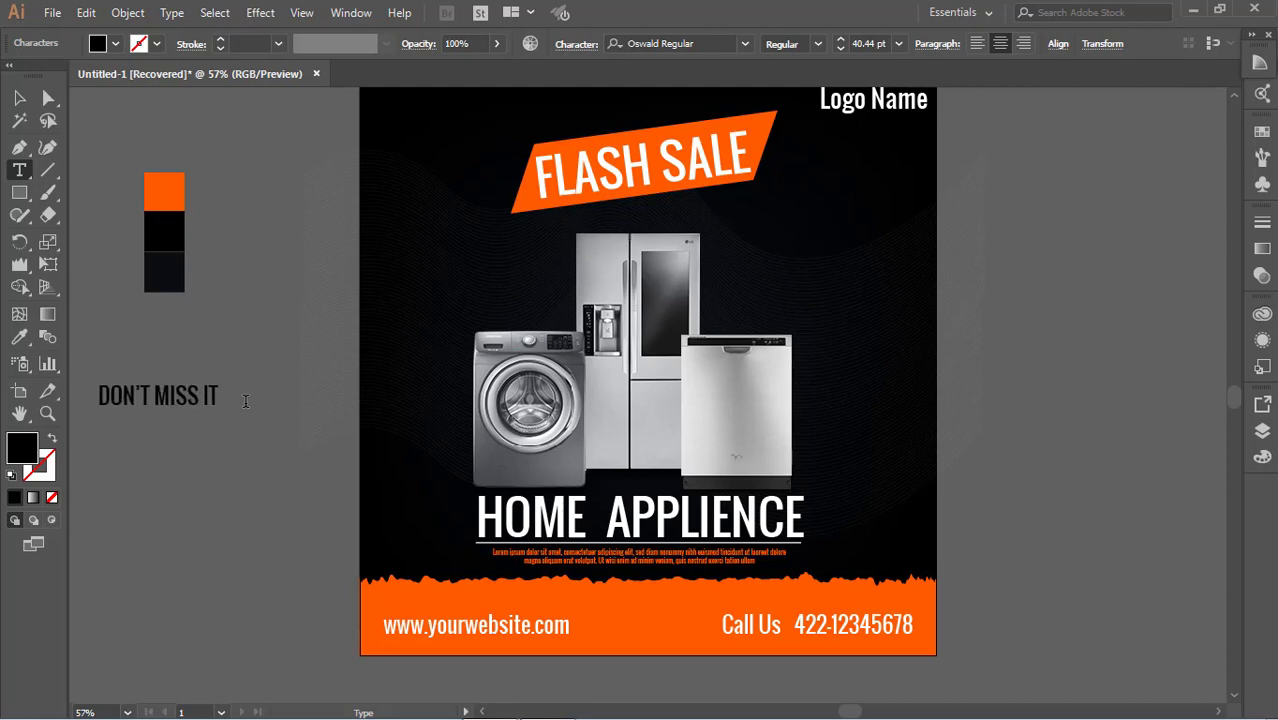
key("BackSpace")
key("BackSpace")
key("BackSpace")
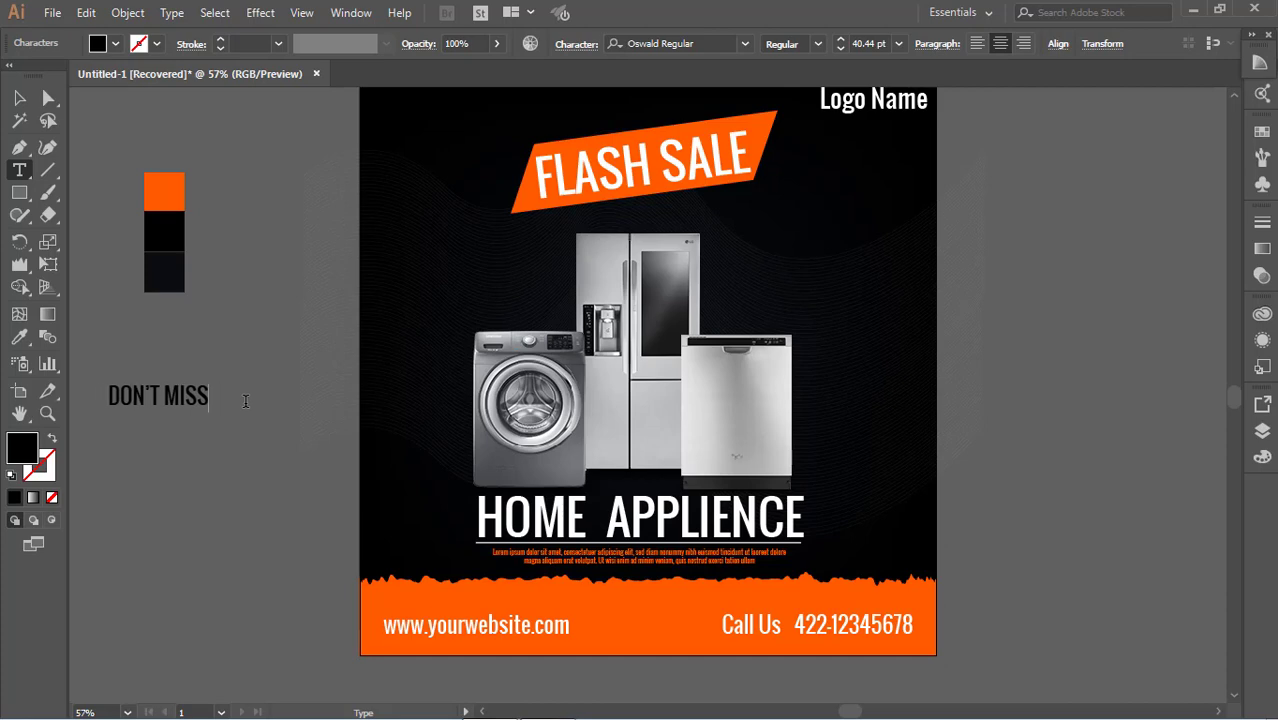
type(" O")
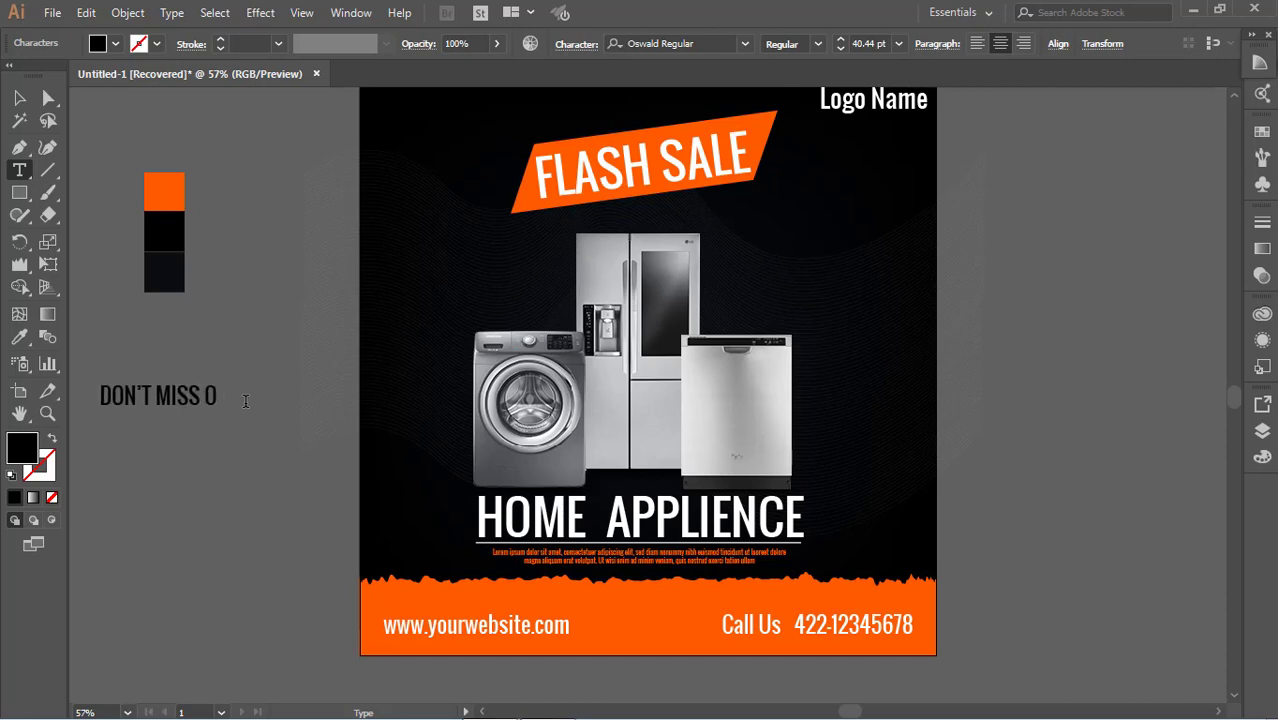
type("UT !")
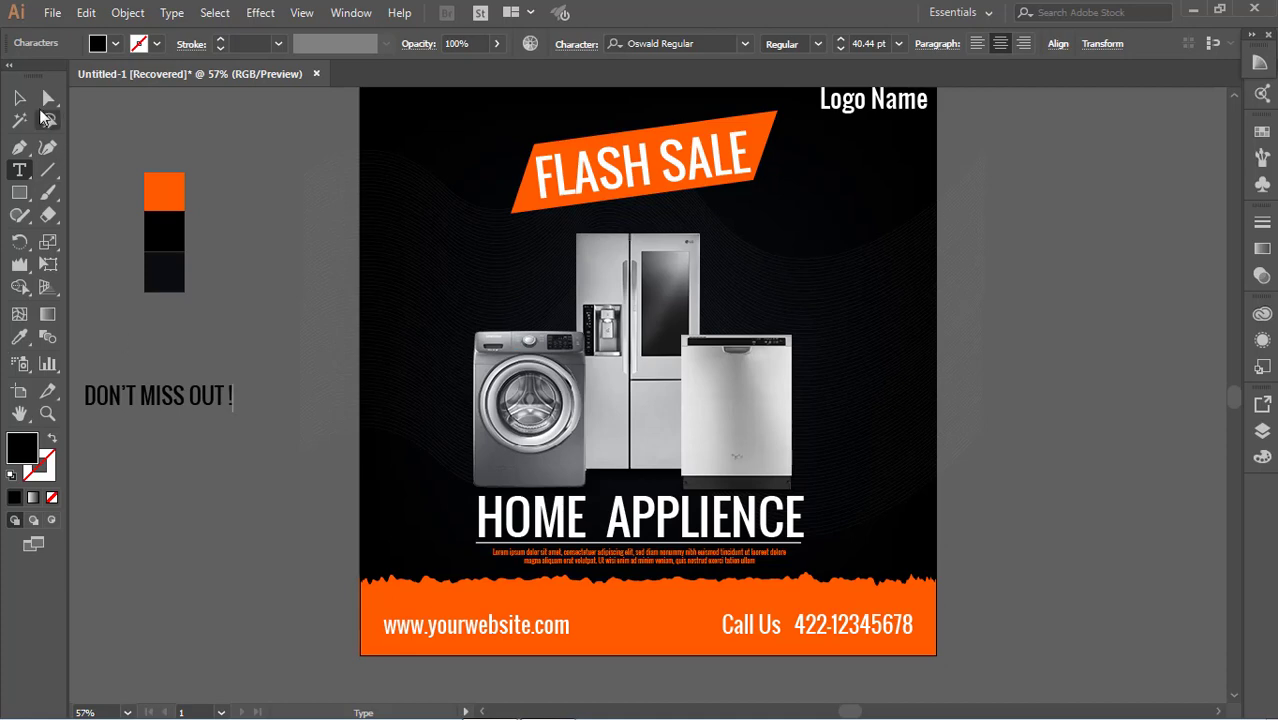
left_click(153, 475, "ctrl")
- Type "ON HOME APPLIANCE" below it, correcting the misspellings
left_click(128, 488)
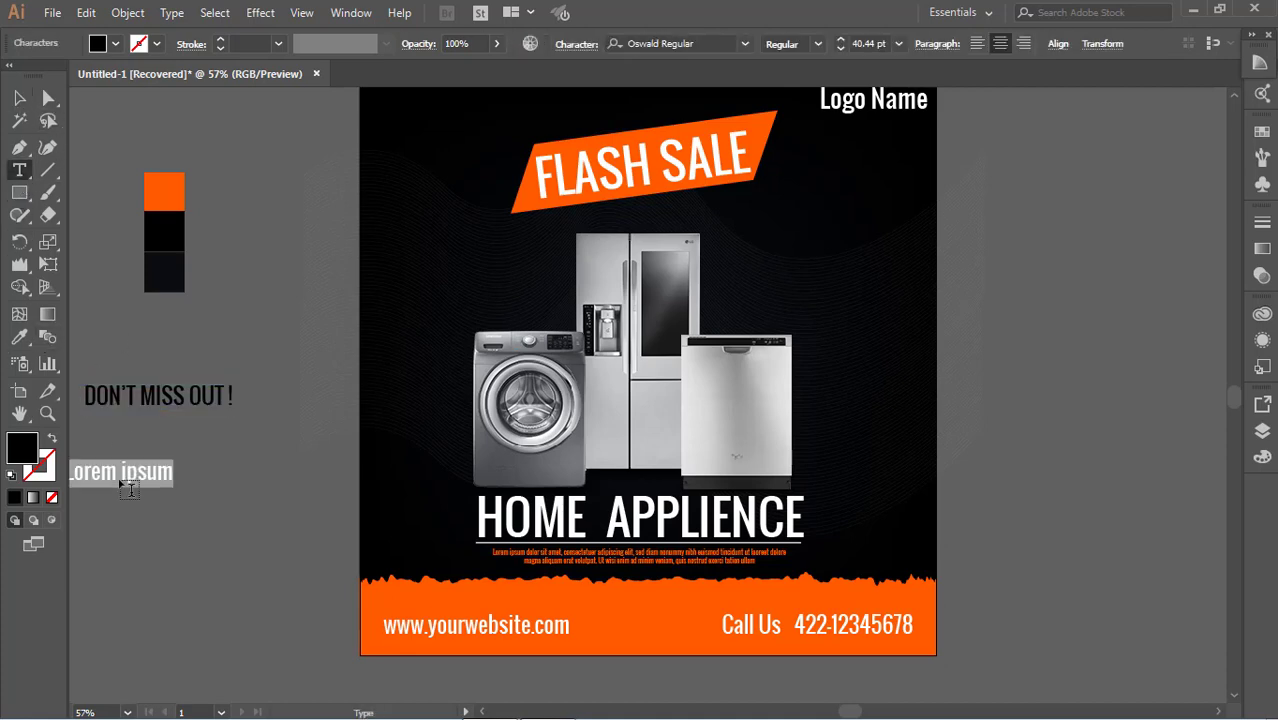
type("ON")
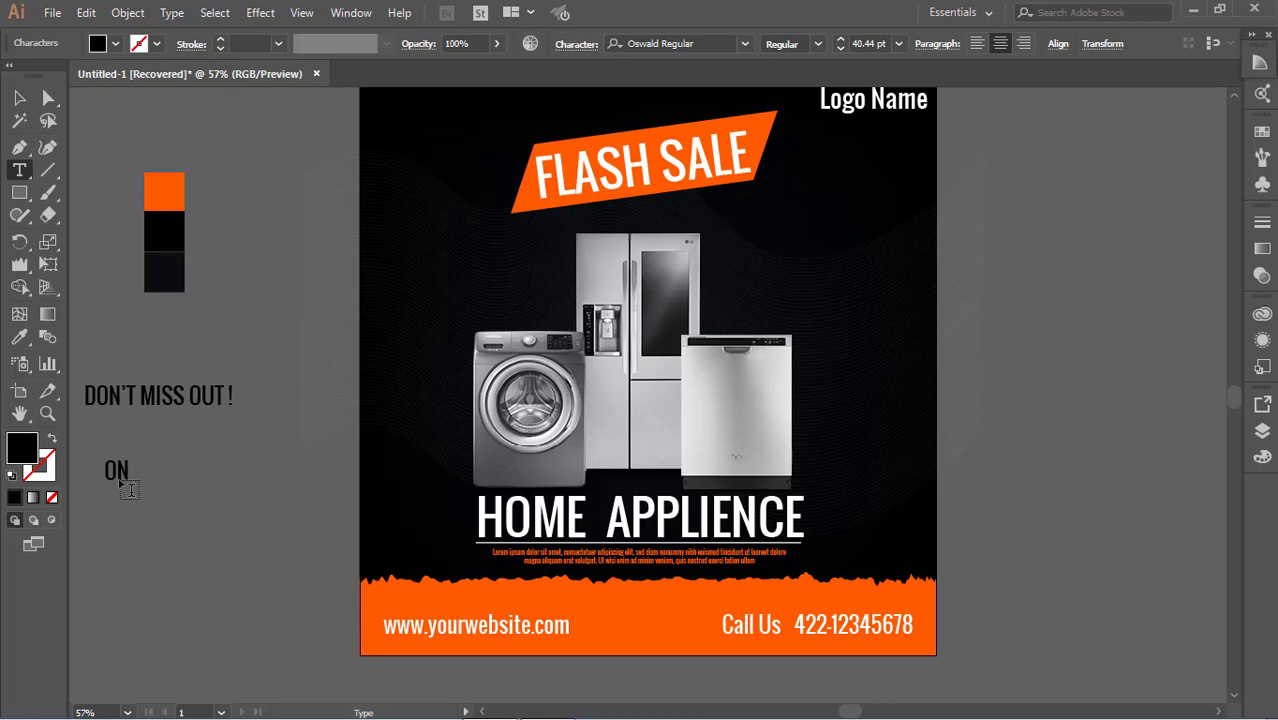
type(" HOME")
type("APPLIENCW")
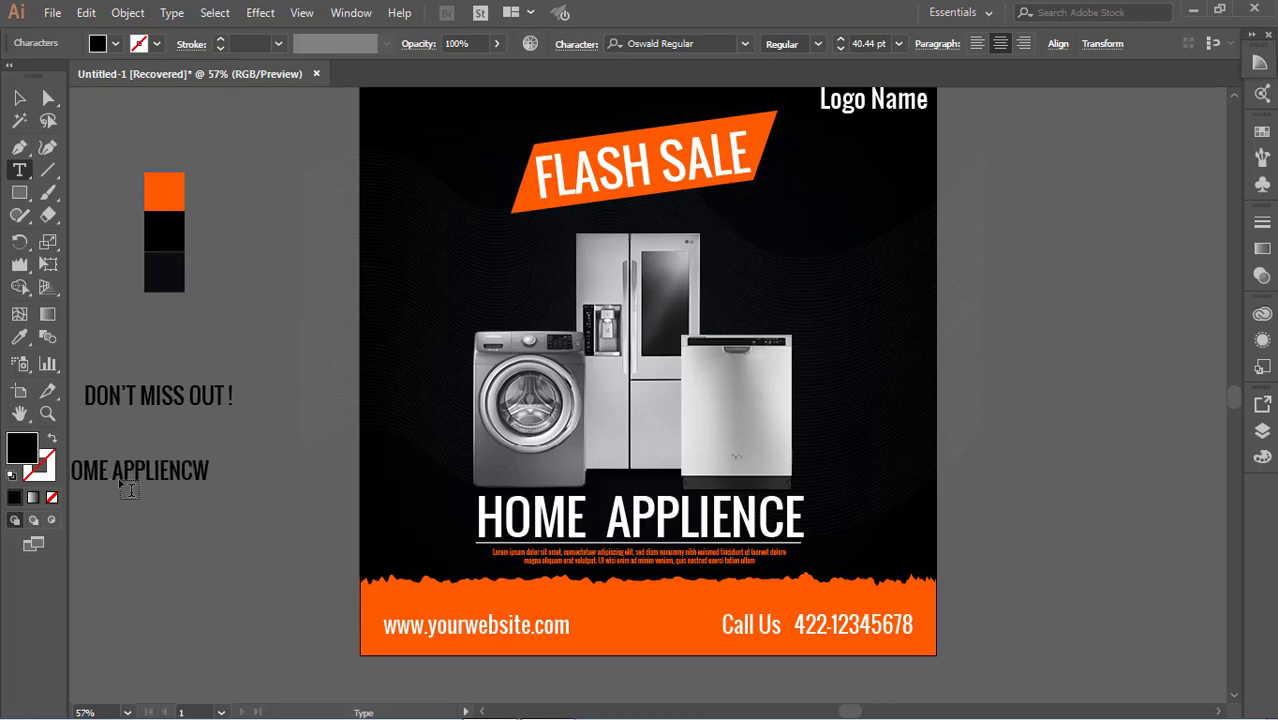
key("BackSpace")
type("E")
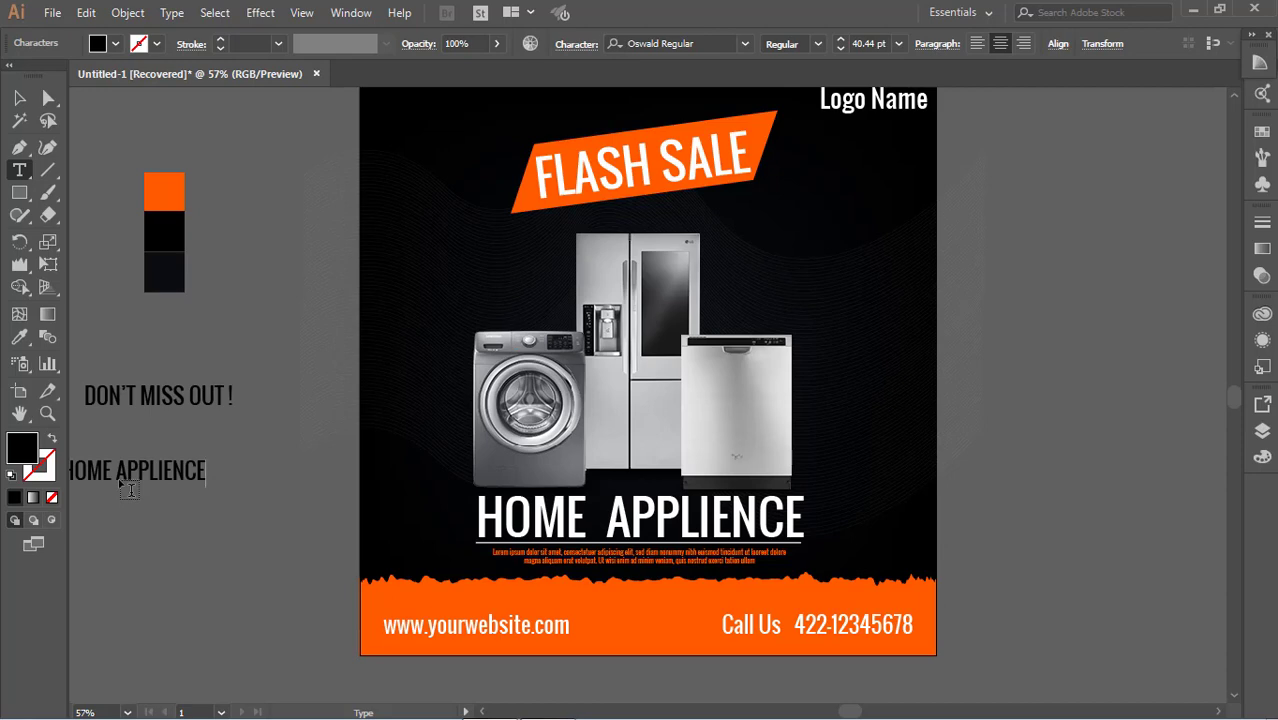
left_click(172, 475)
key("BackSpace")
type("A")
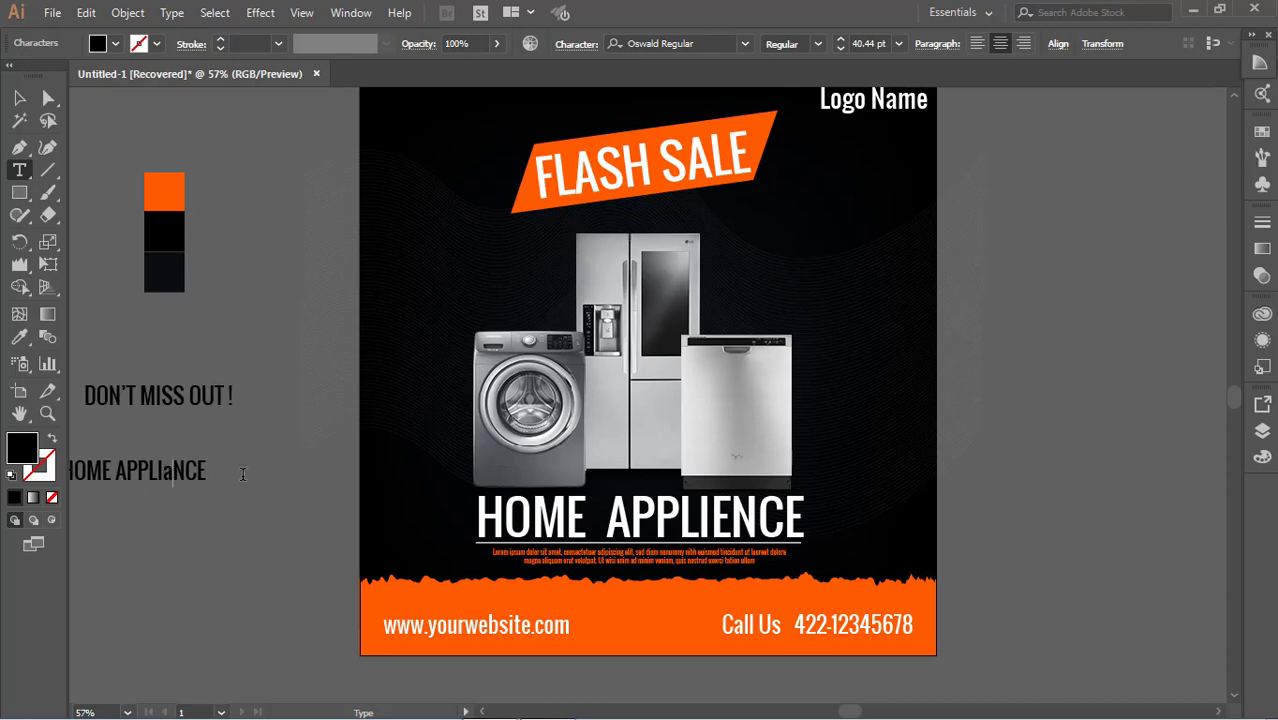
key("BackSpace")
type("A")
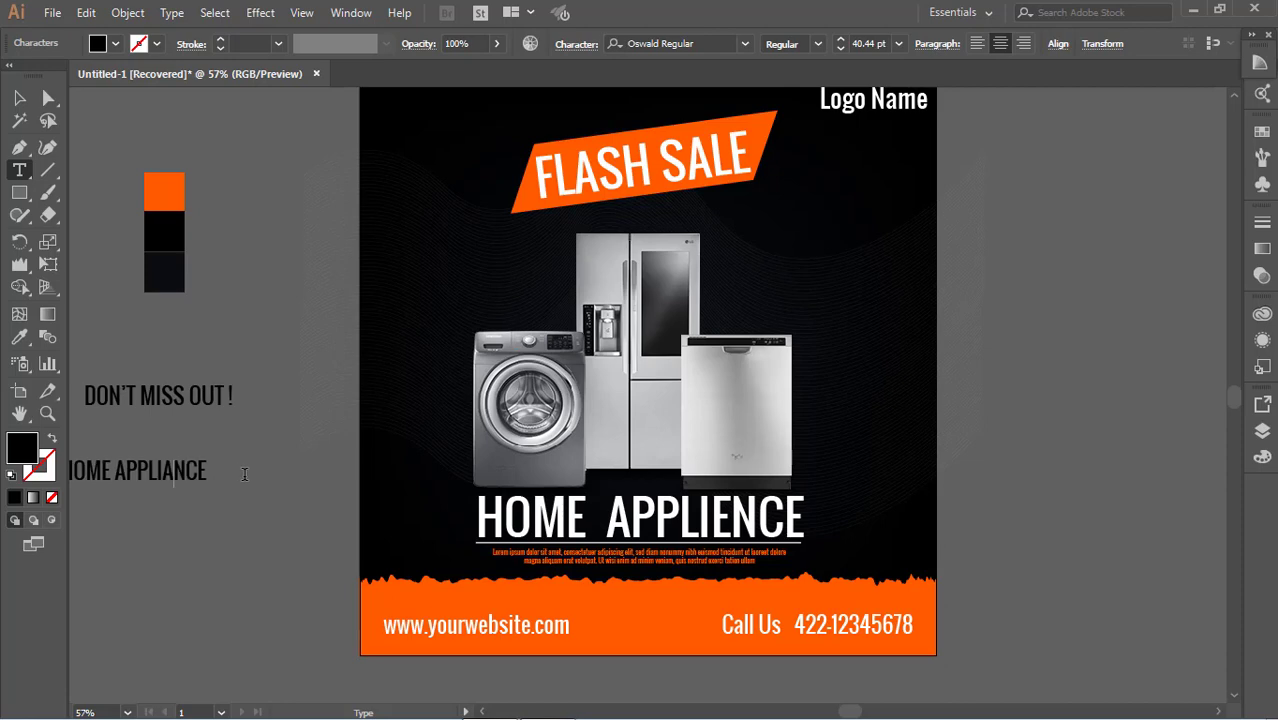
- Add the final S and fix the E to A, giving HOME APPLIANCES
left_click(518, 516)
type("S")
scroll(830, 565, "up", 1)
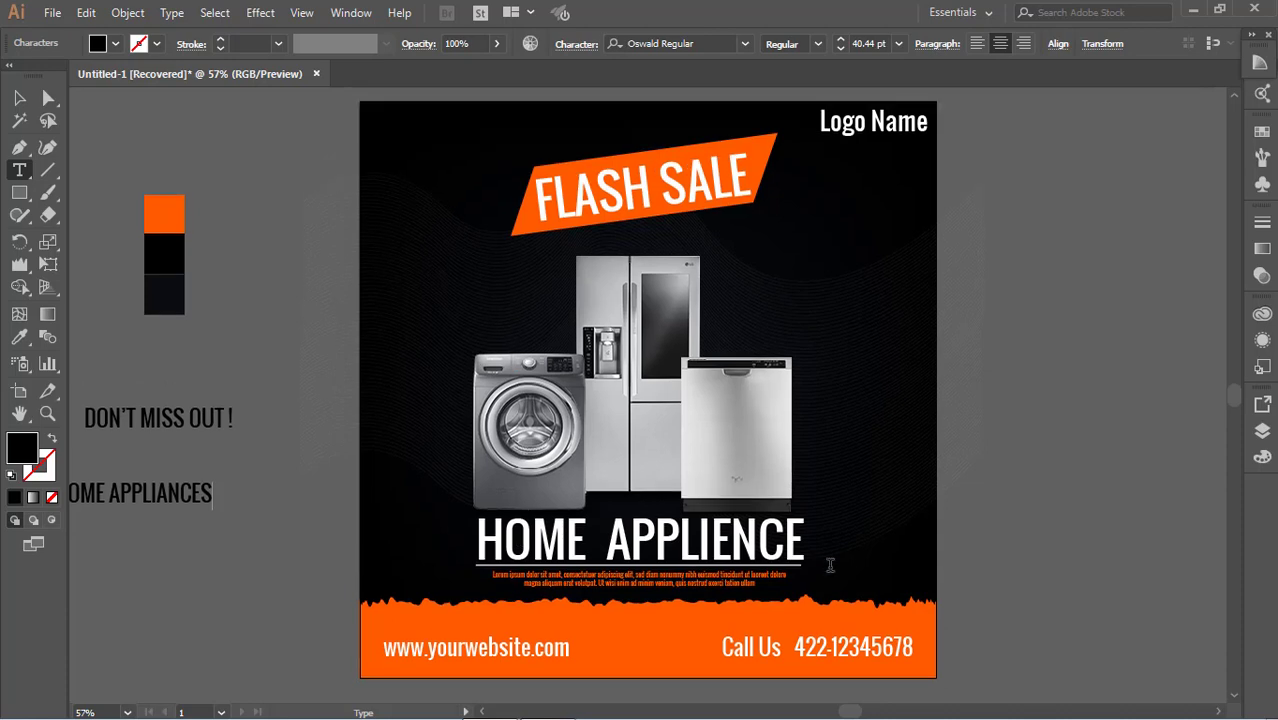
left_click(726, 548)
key("Delete")
type("A")
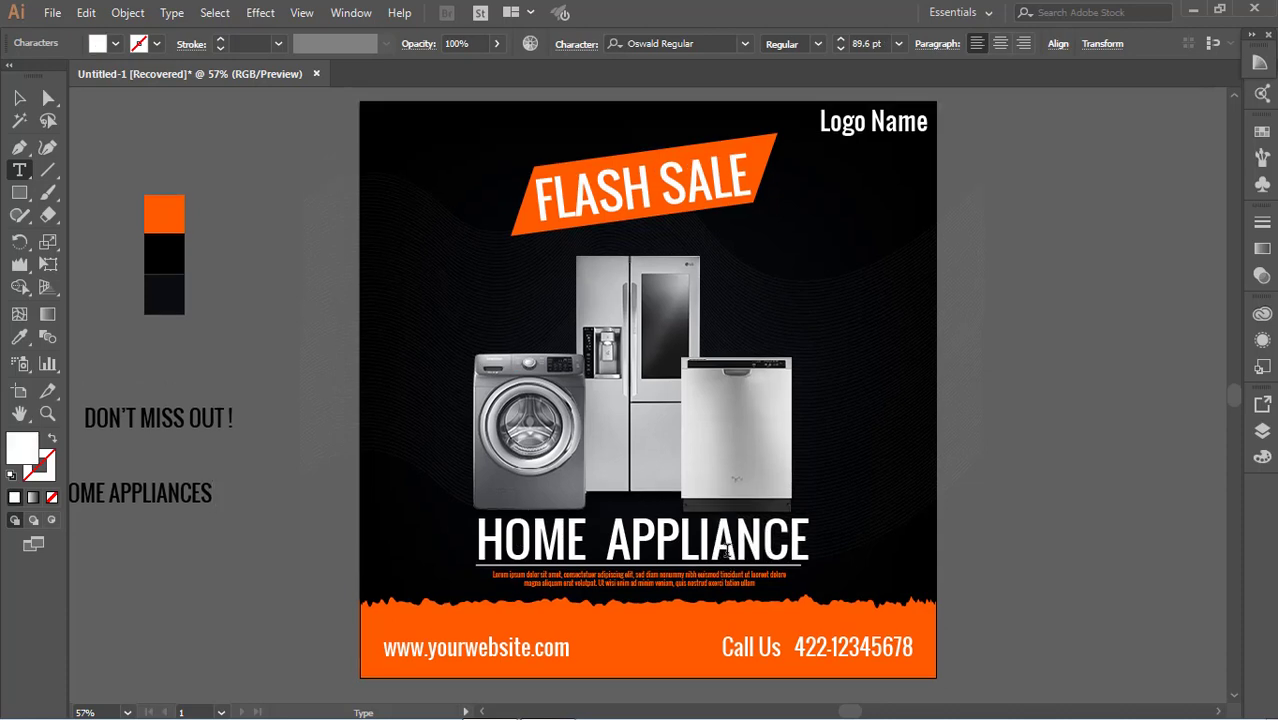
key("Escape")
- Move "DON'T MISS OUT !" onto the poster above FLASH SALE
left_click(786, 551)
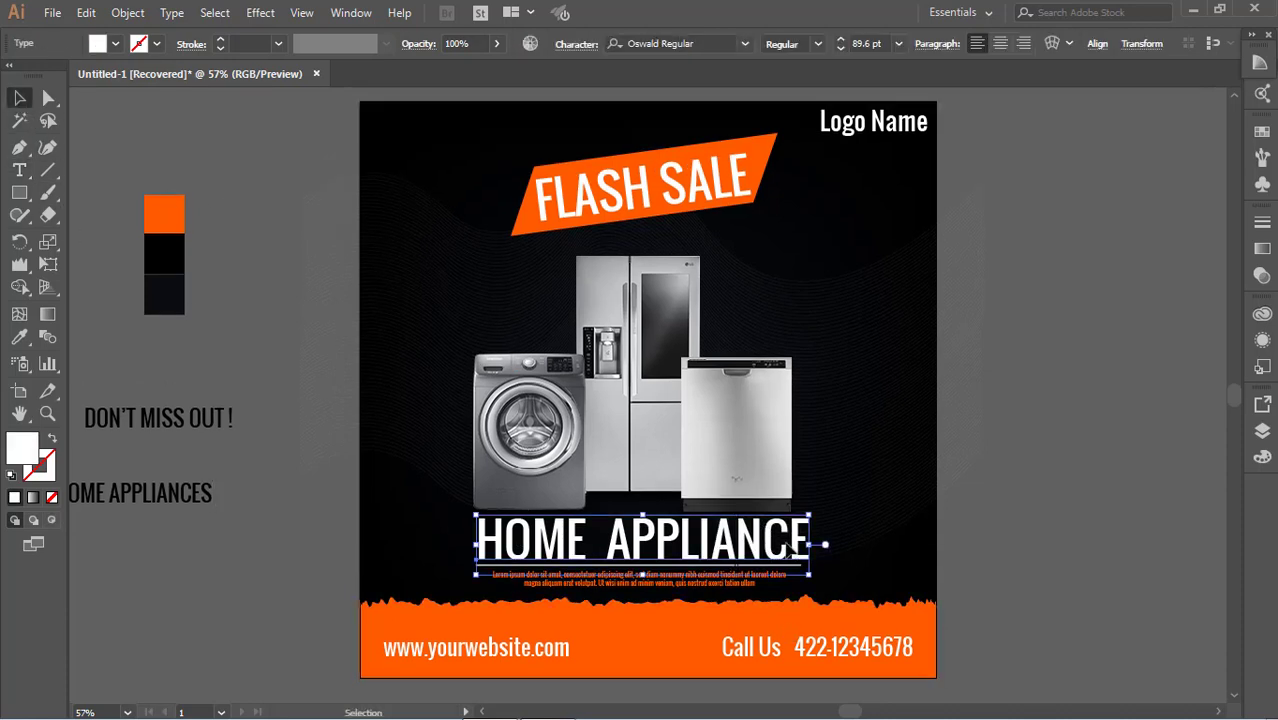
left_click(1007, 522)
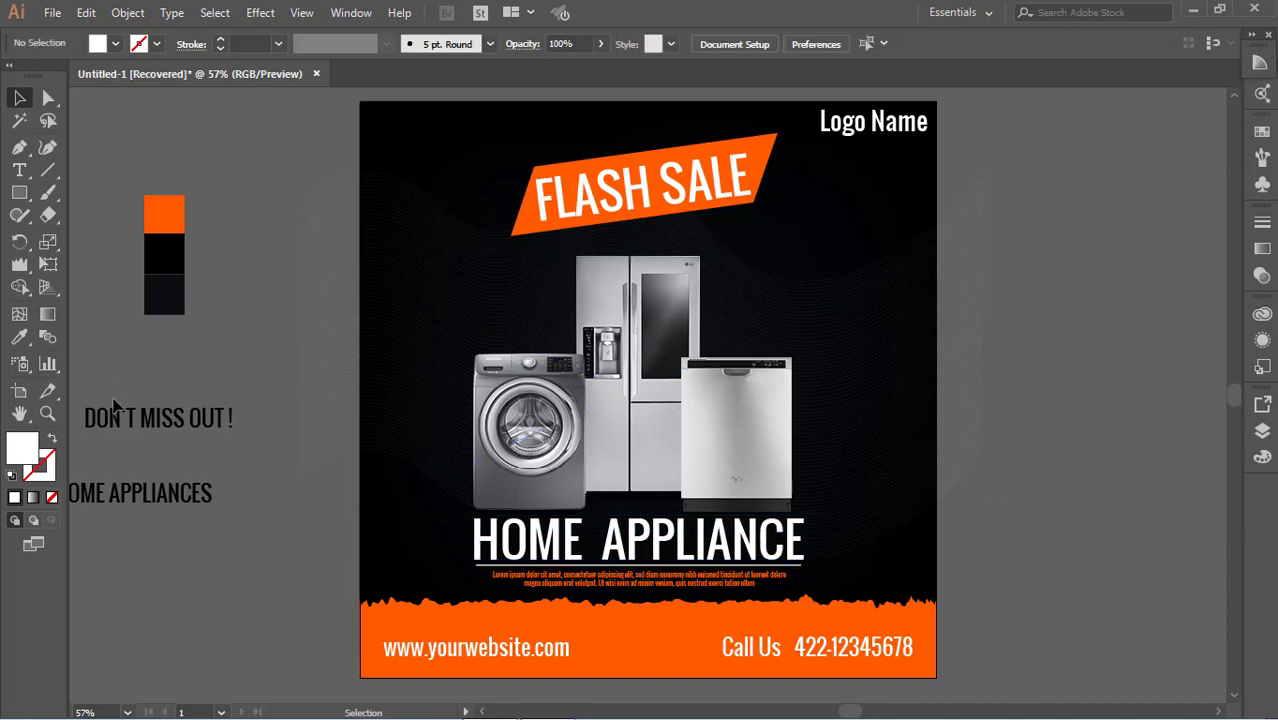
mouse_move(137, 418)
left_mouse_down()
mouse_move(550, 103)
mouse_move(623, 143)
left_mouse_up()
- Colour the tagline orange, rotate it to the banner's slant and shrink it
key("i")
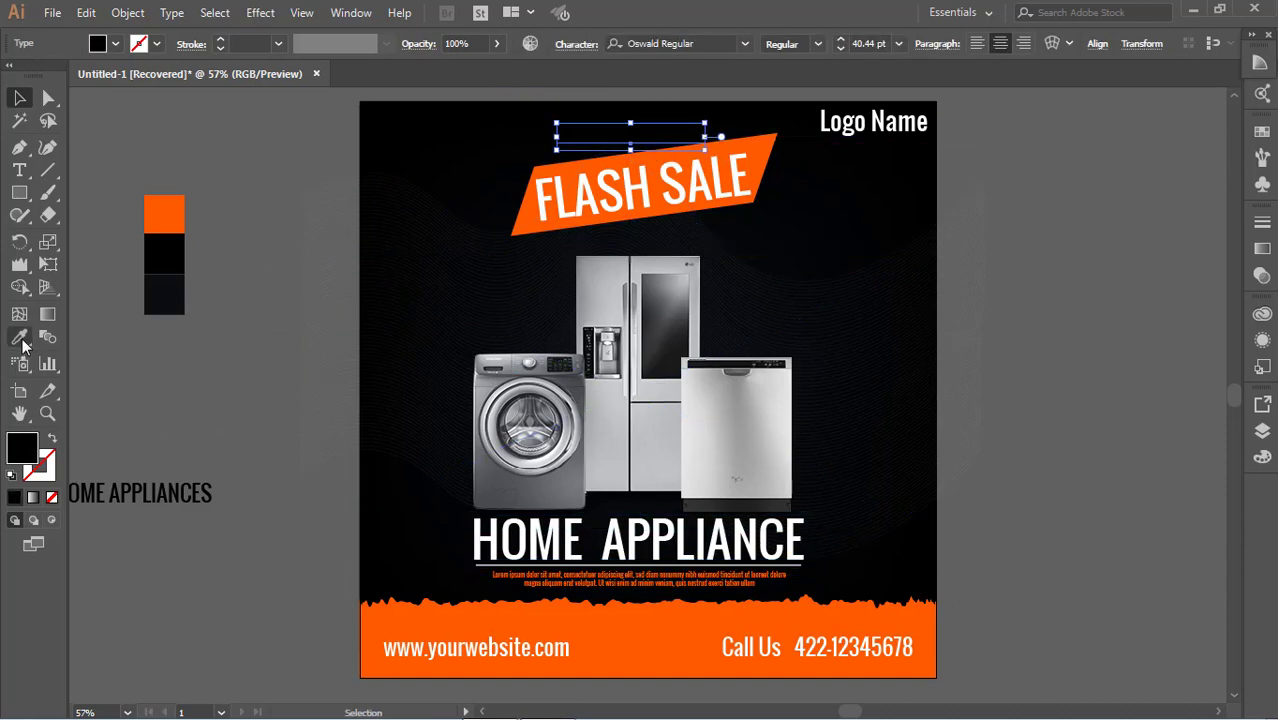
left_click(172, 192)
key("v")
left_click(716, 149)
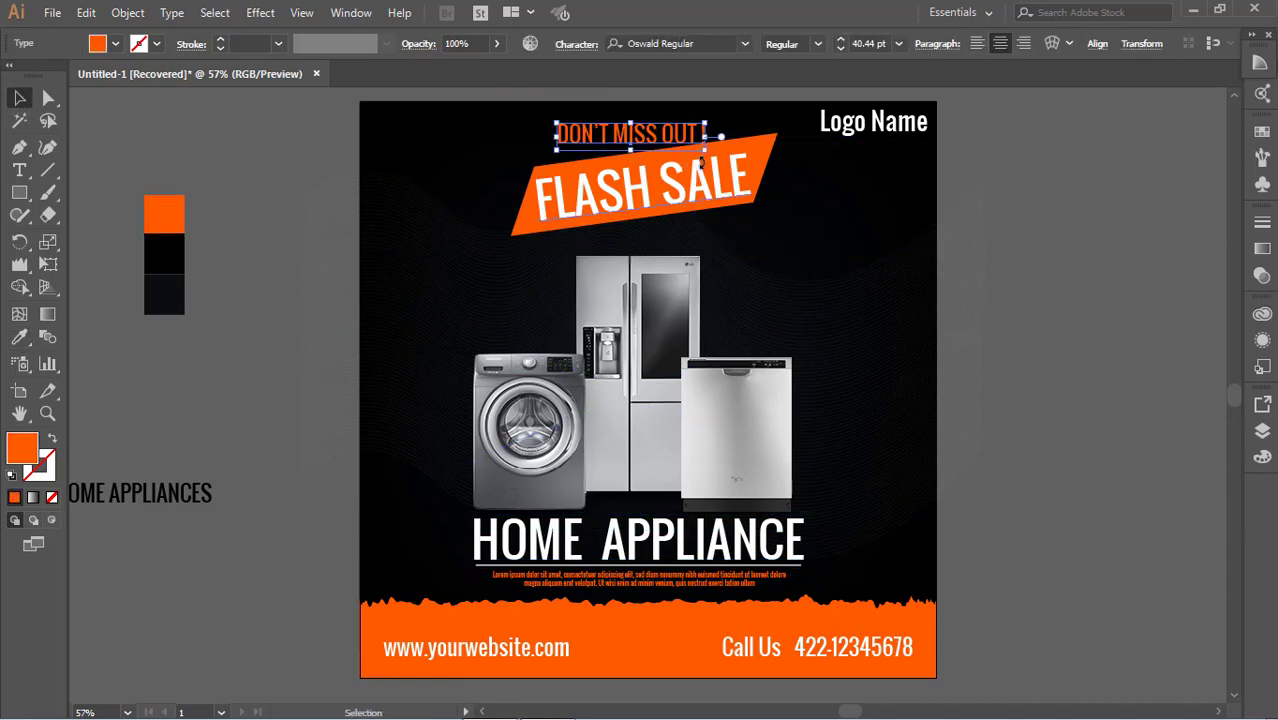
left_click_drag(716, 149, 718, 136)
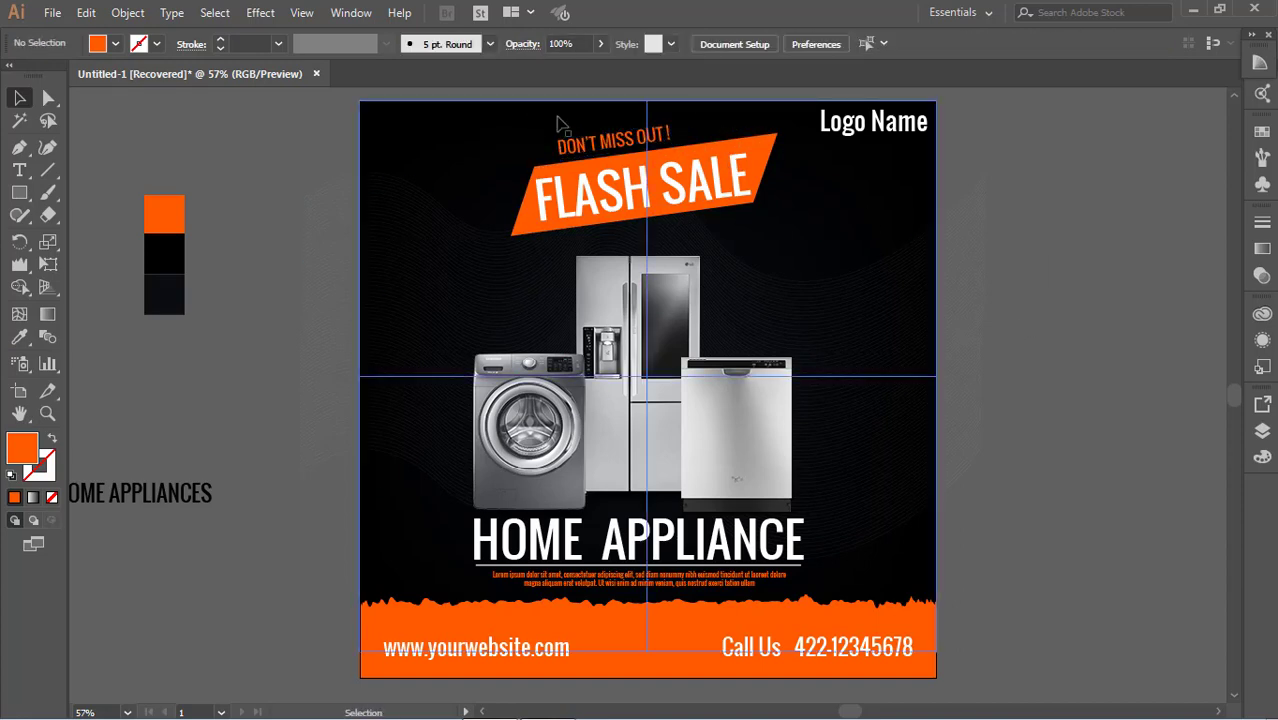
left_click_drag(627, 143, 598, 145)
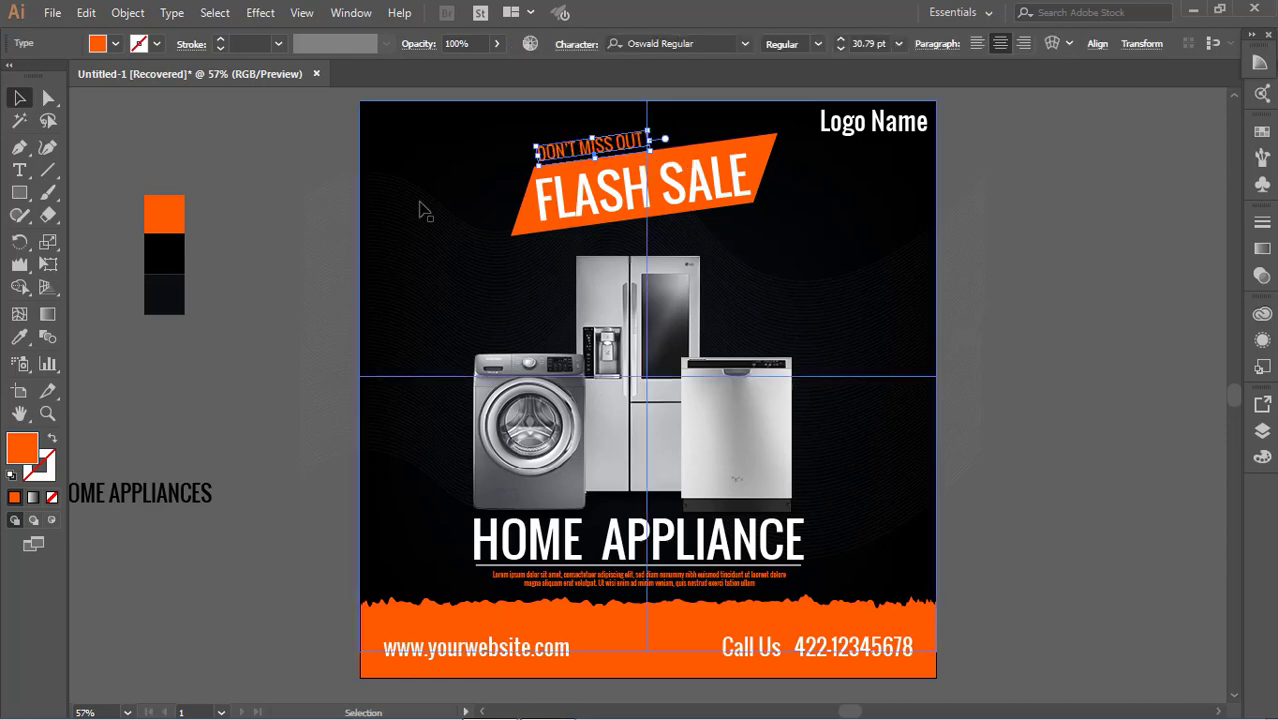
left_click(422, 205)
- Edit the tagline to read "DON'T MISS OUT...!"
left_click(641, 146)
key("t")
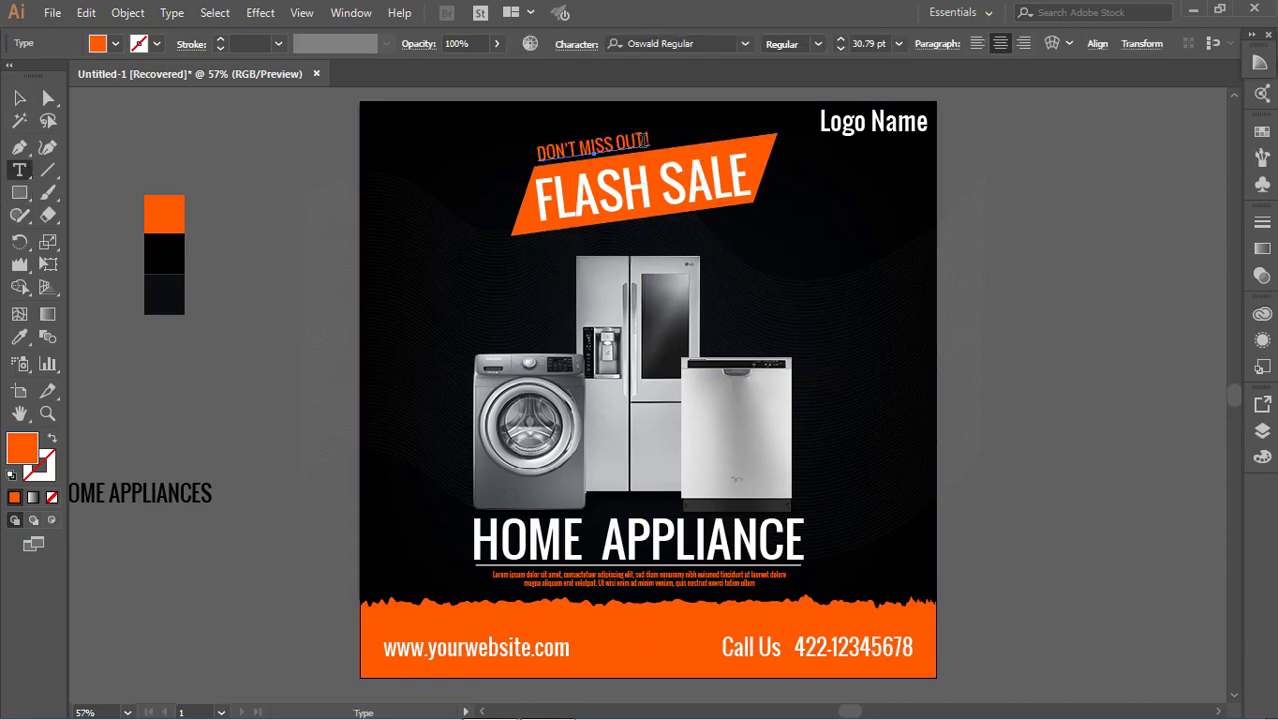
type("..")
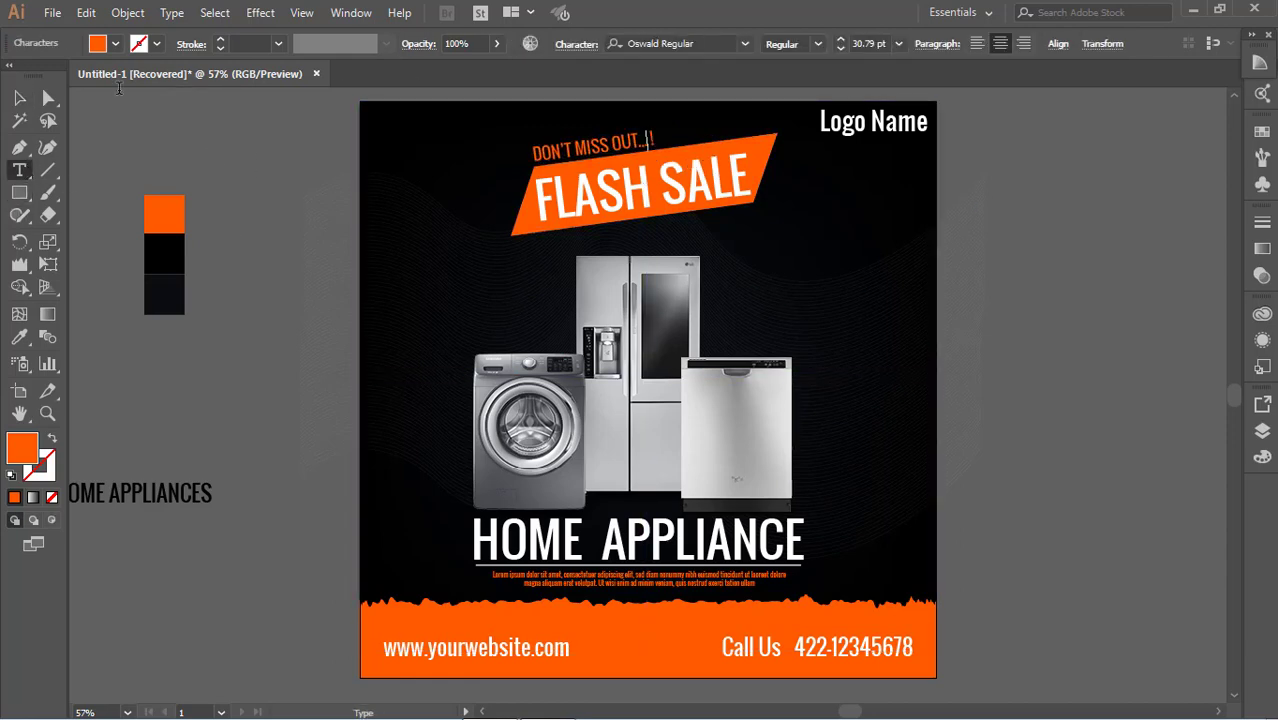
key("Escape")
left_click(266, 177)
- Colour ON HOME APPLIANCES orange and place it under the FLASH SALE banner
left_click(197, 497)
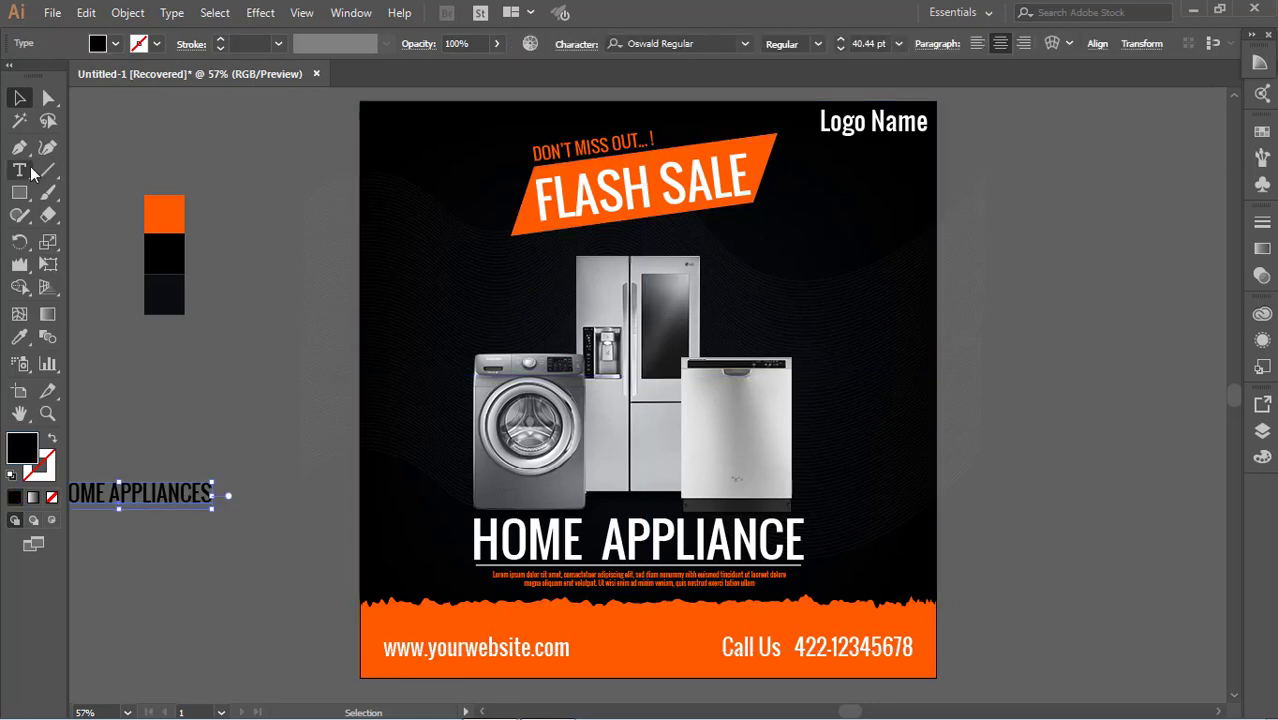
left_click(19, 337)
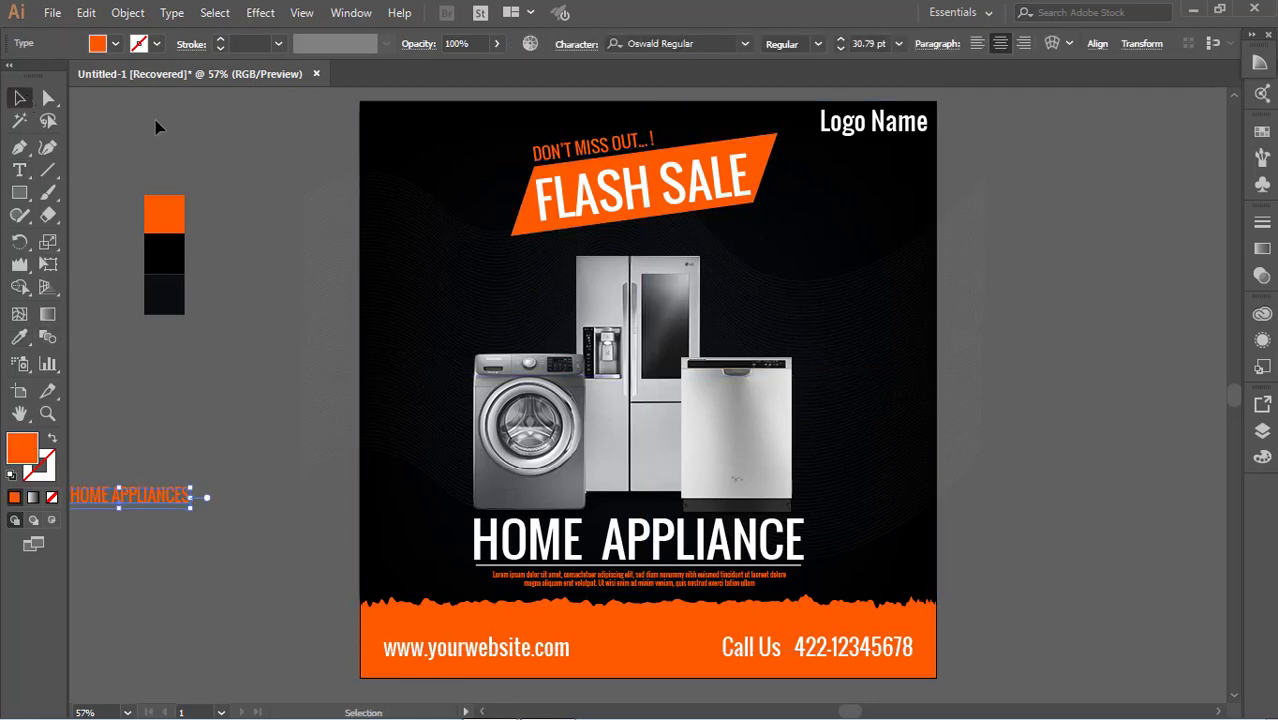
left_click_drag(165, 495, 758, 232)
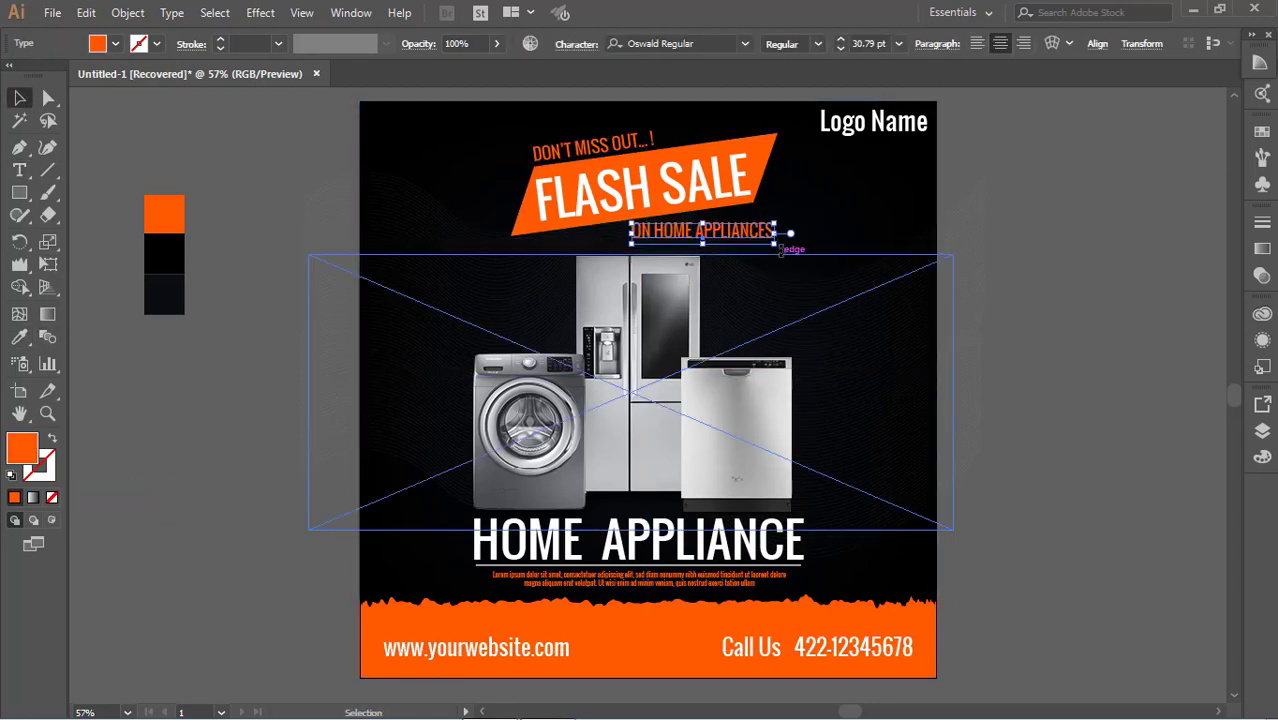
left_click_drag(781, 237, 749, 229)
- Set the tracking of the FLASH SALE text to 18
left_click(1048, 234)
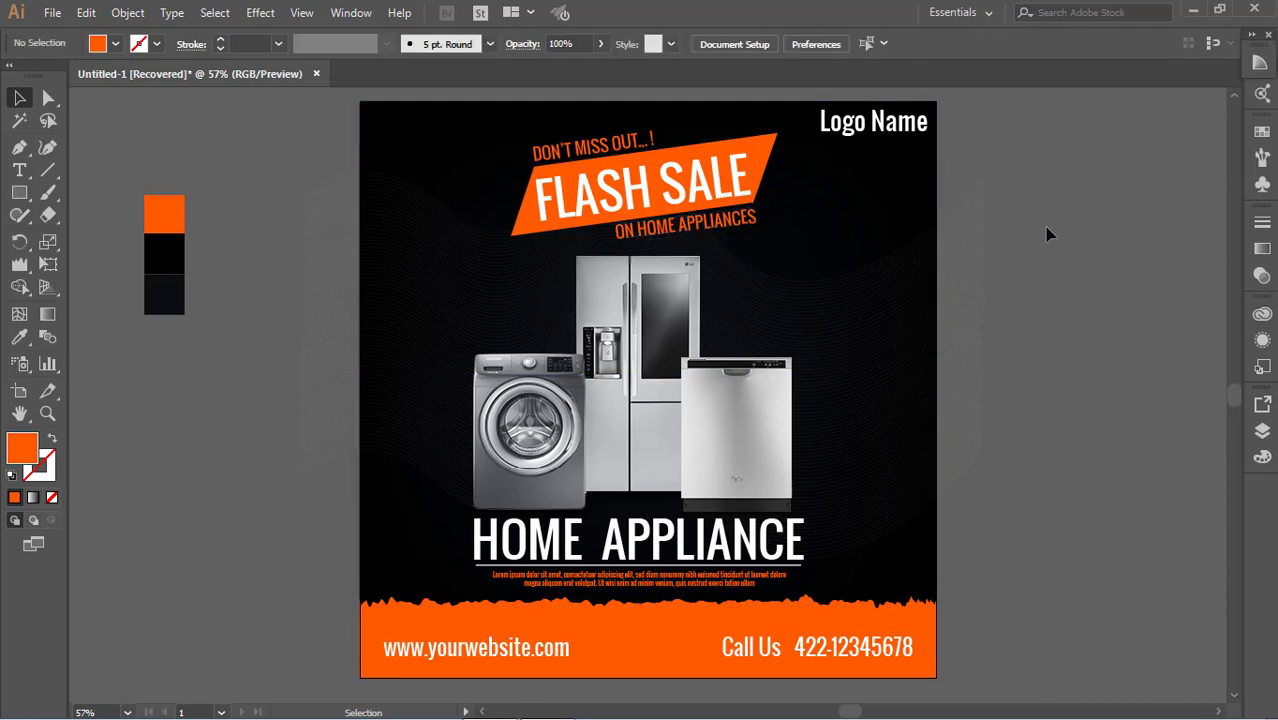
left_click(745, 178)
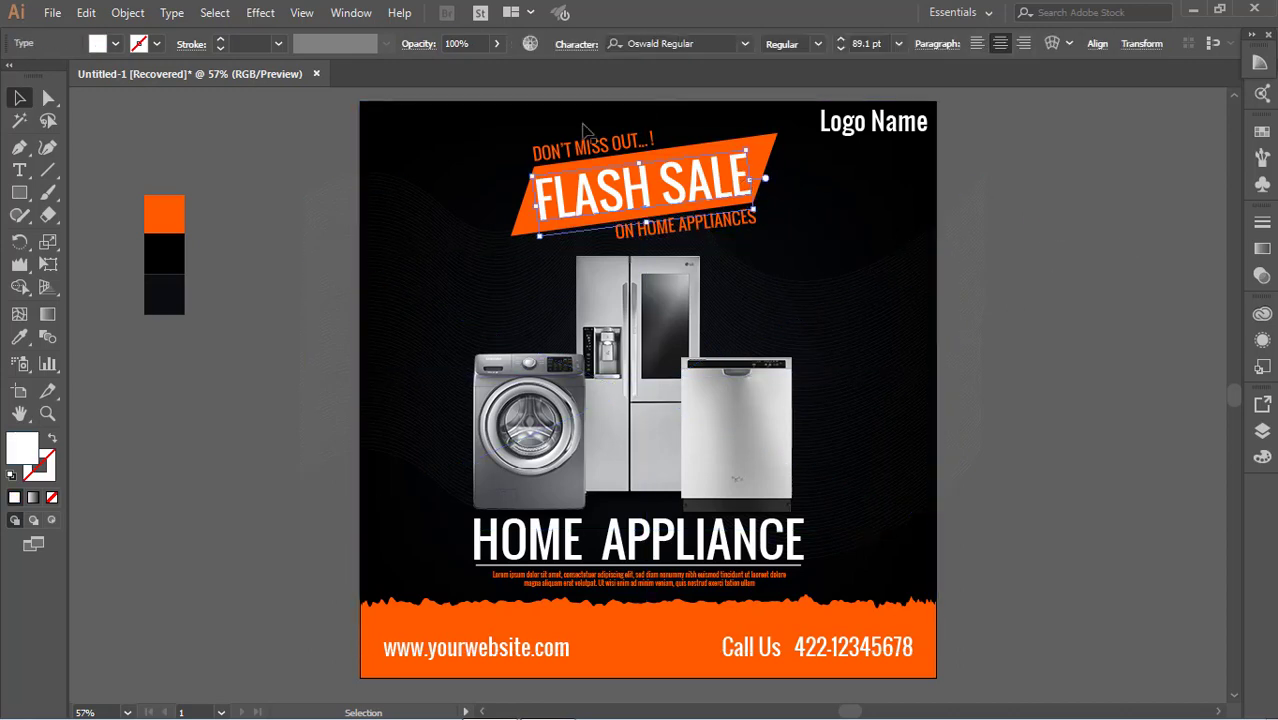
left_click(566, 44)
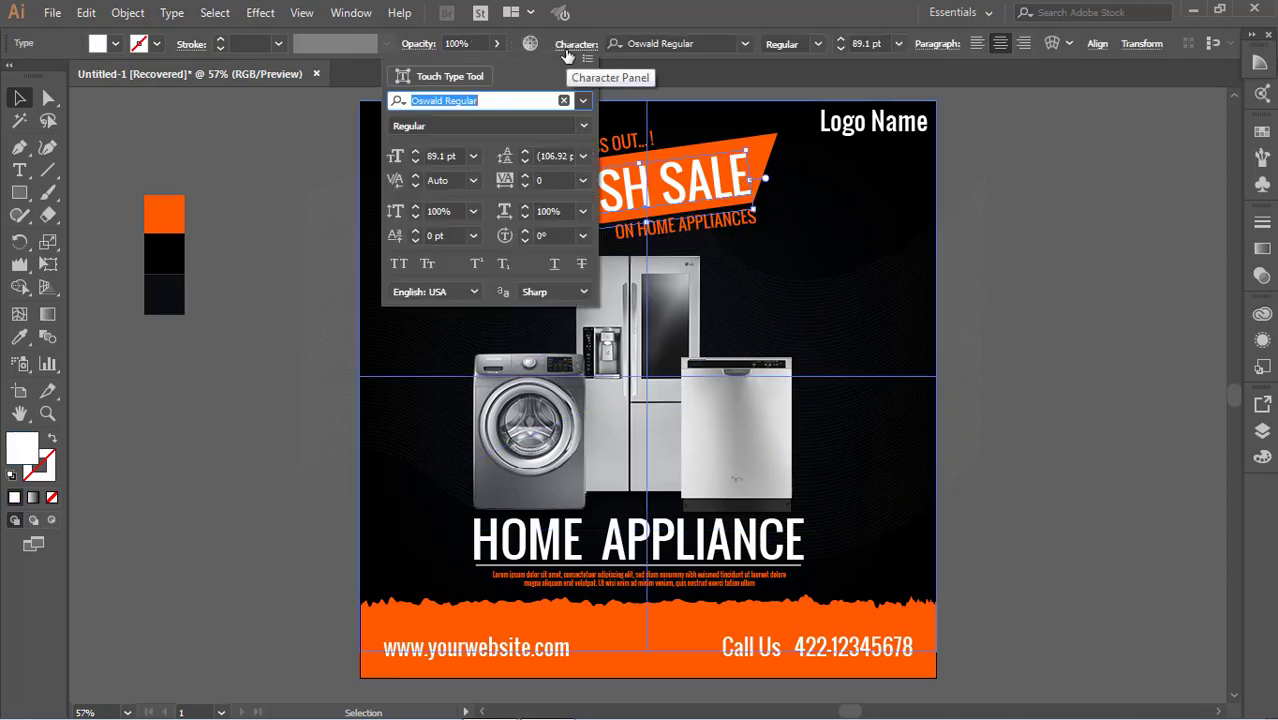
left_click(550, 180)
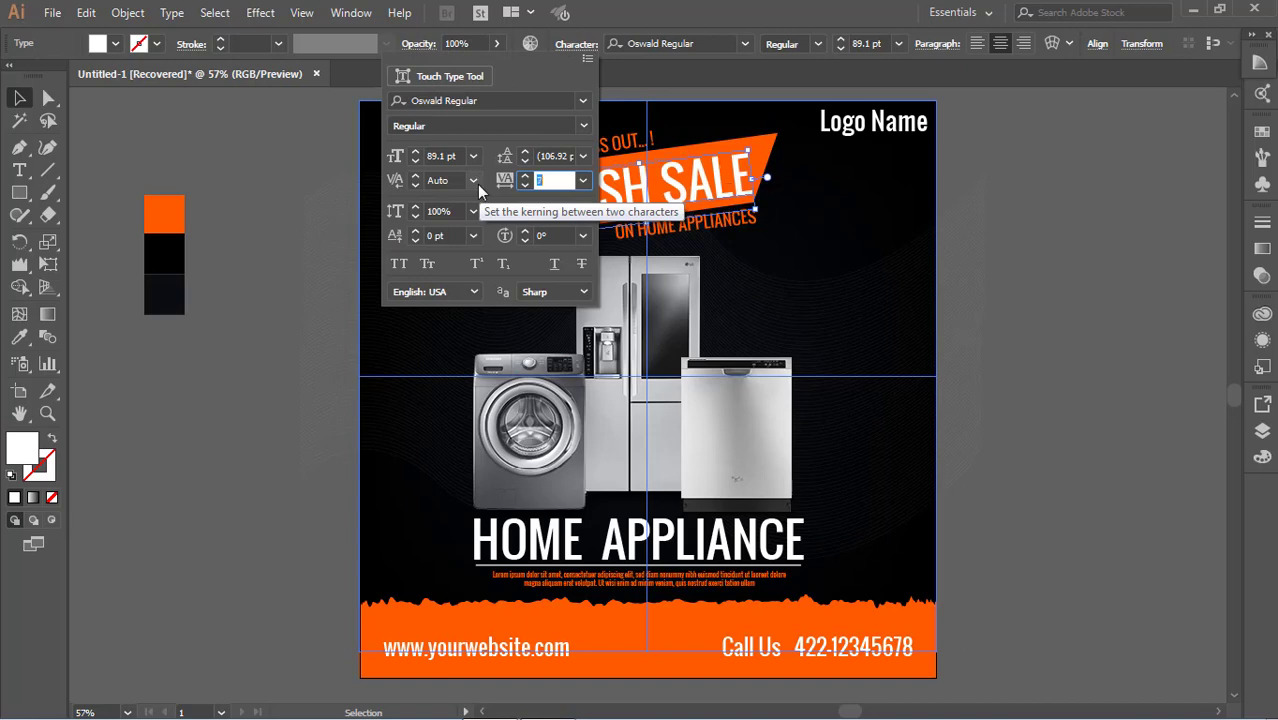
type("18")
key("Return")
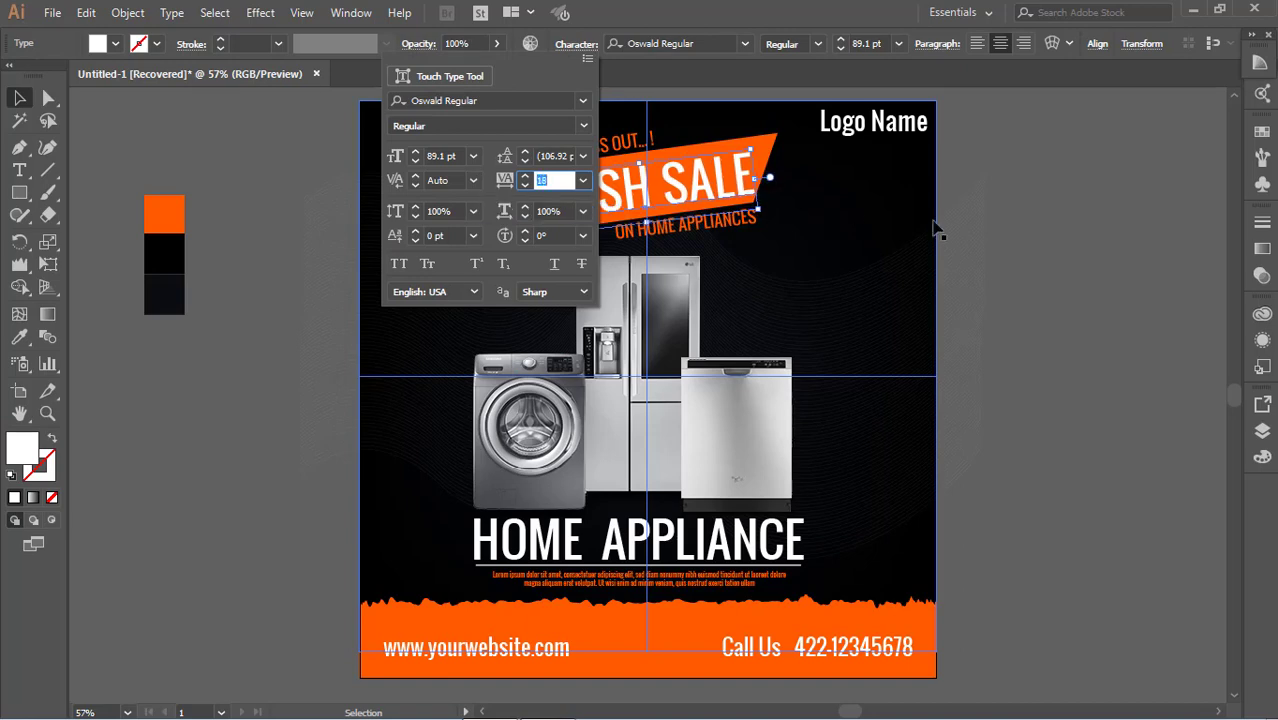
- Enlarge the orange banner slightly toward the lower left so FLASH SALE fits
left_click(781, 163)
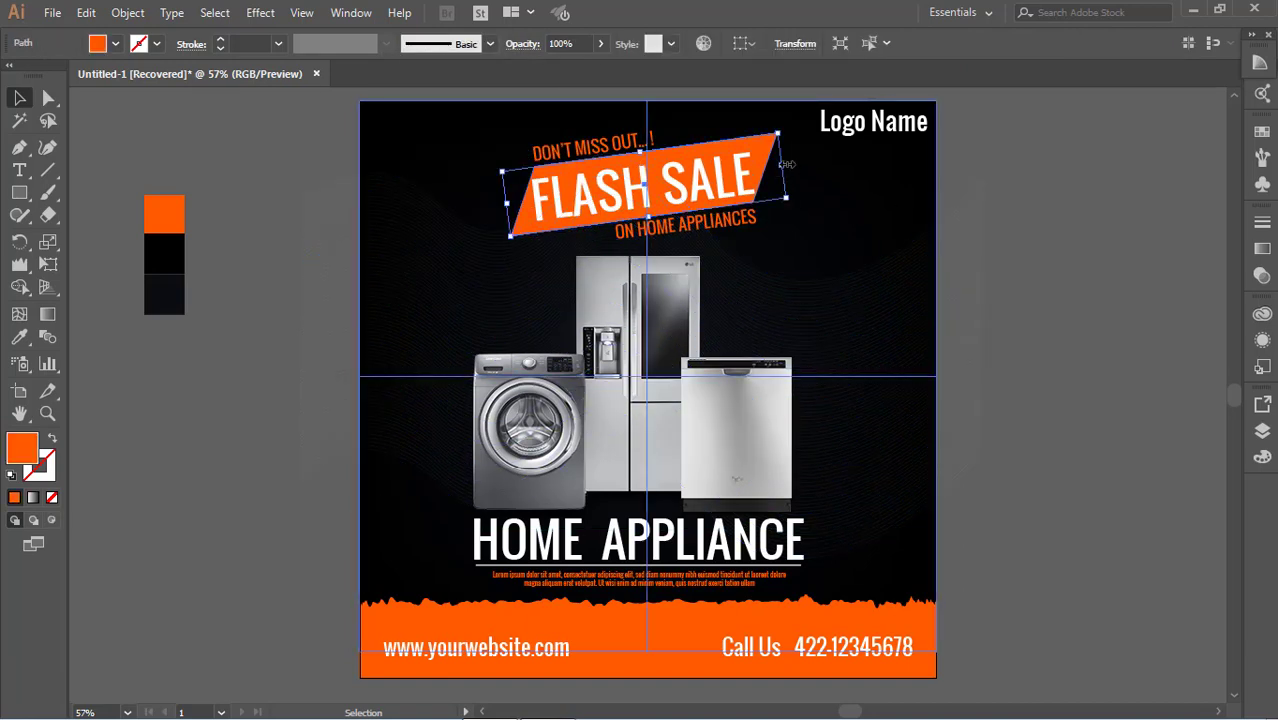
left_click_drag(511, 235, 498, 239)
left_click(998, 303)
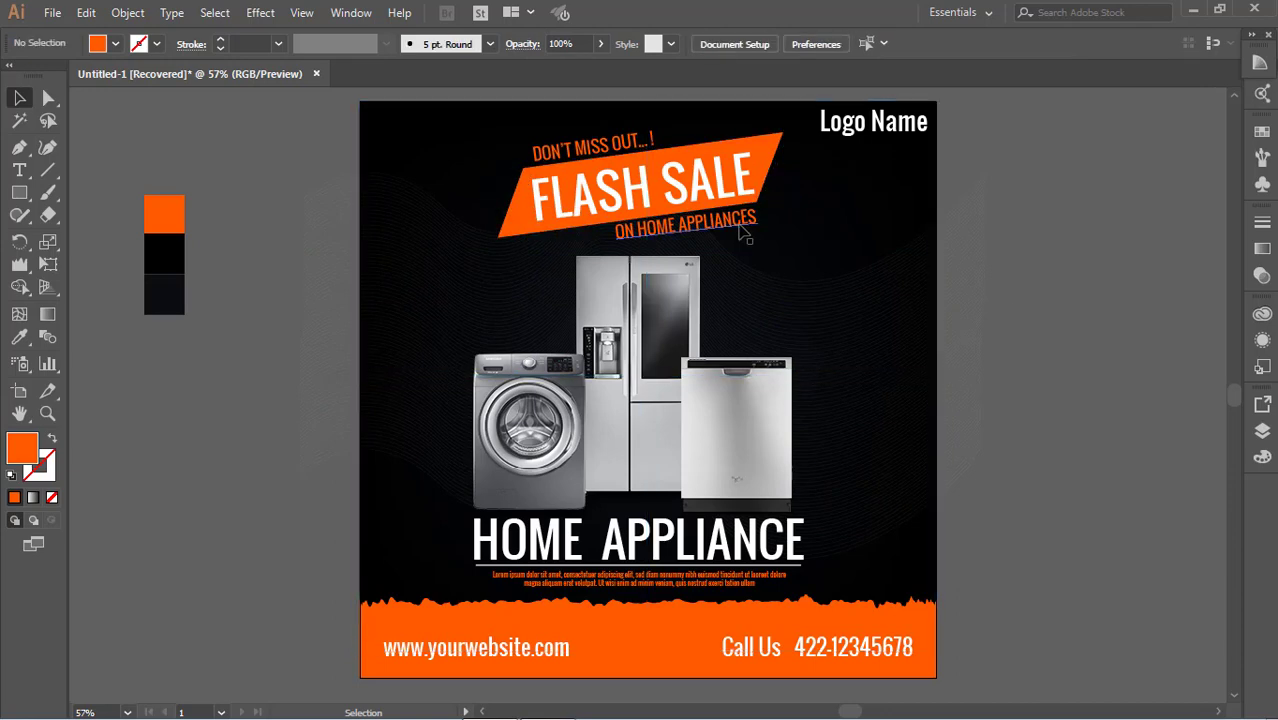
left_click(744, 232)
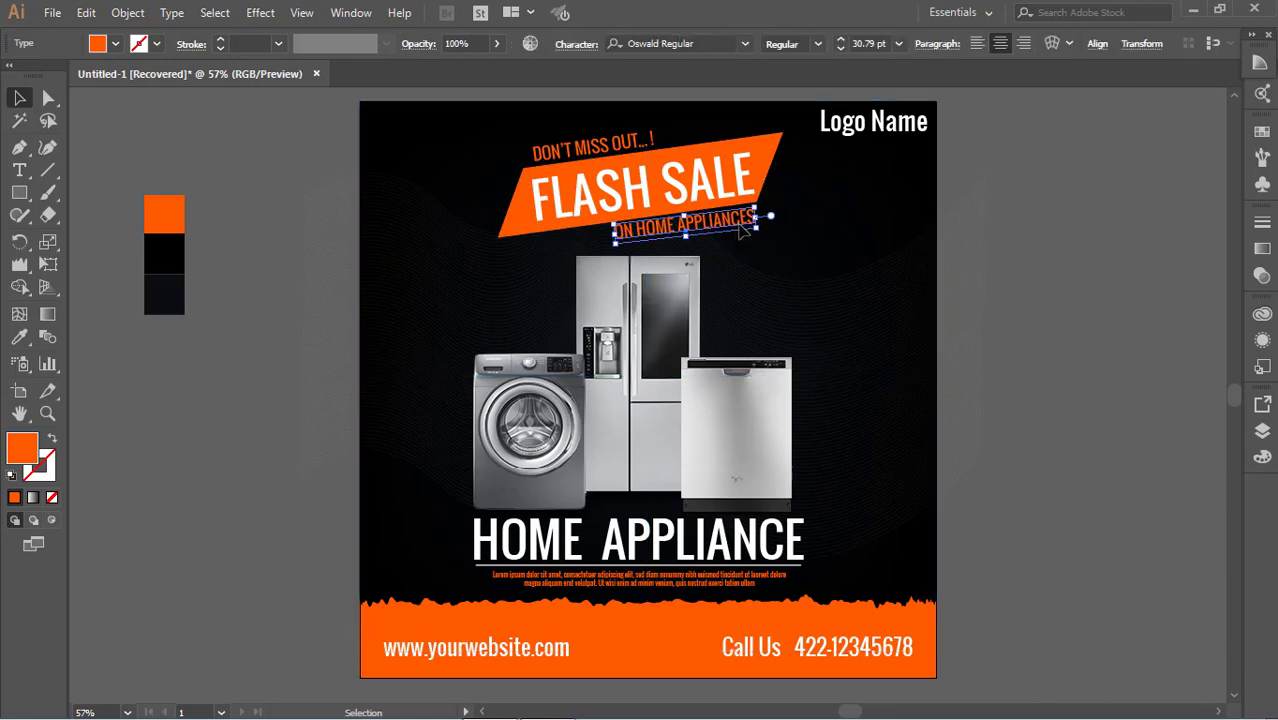
left_click(995, 290)
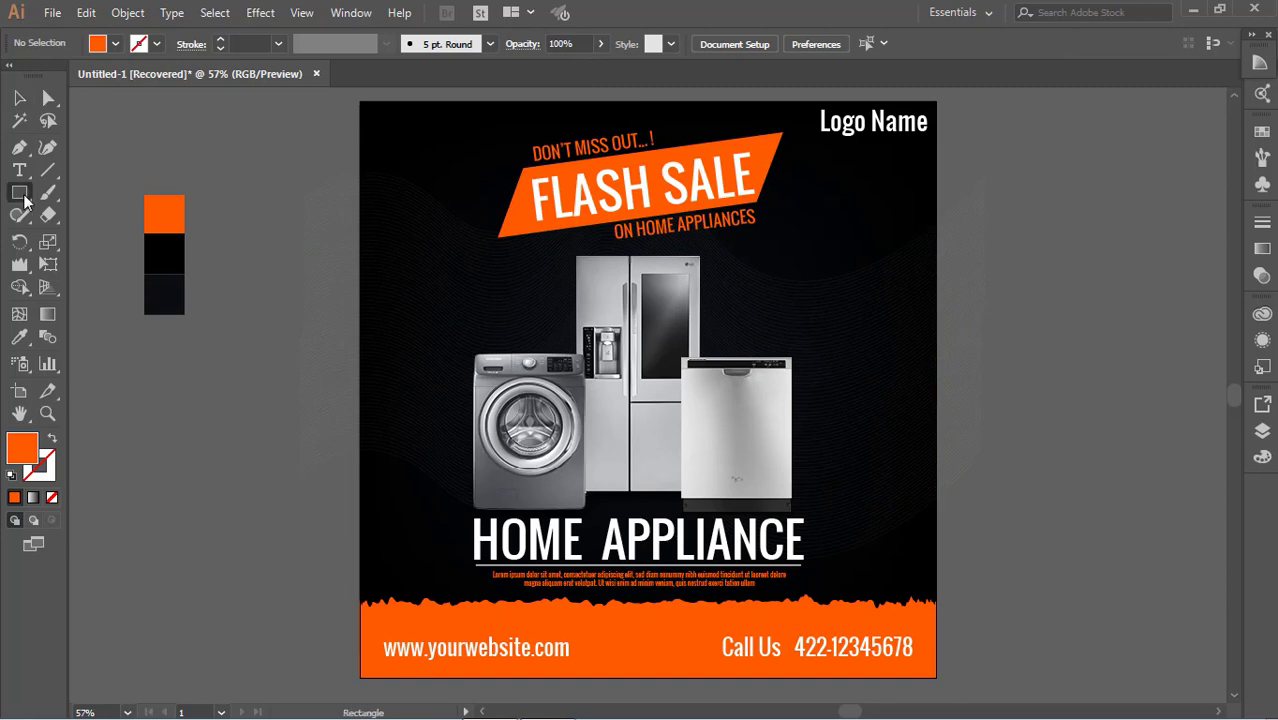
- Draw a circle to the left of the poster with the Ellipse tool
left_click_drag(24, 200, 80, 231)
left_click_drag(145, 367, 302, 525)
key("ctrl+shift+a")
- Give the new circle a white fill
key("v")
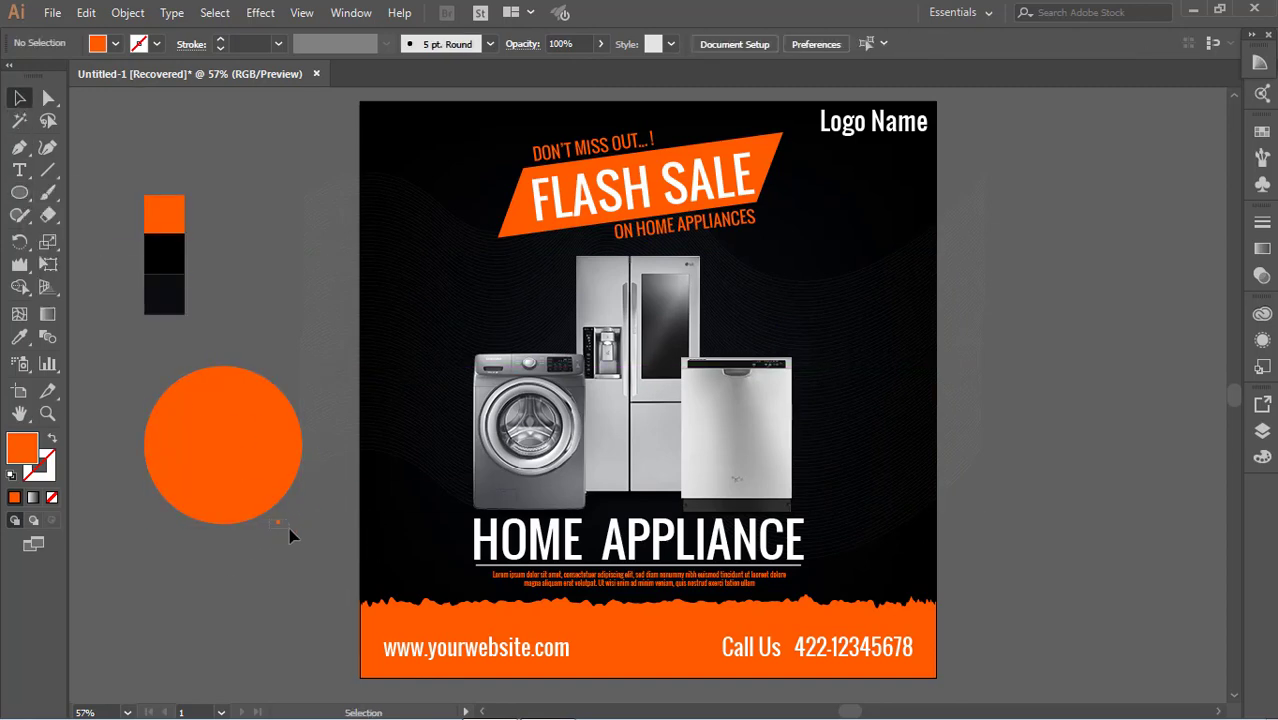
left_click(256, 477)
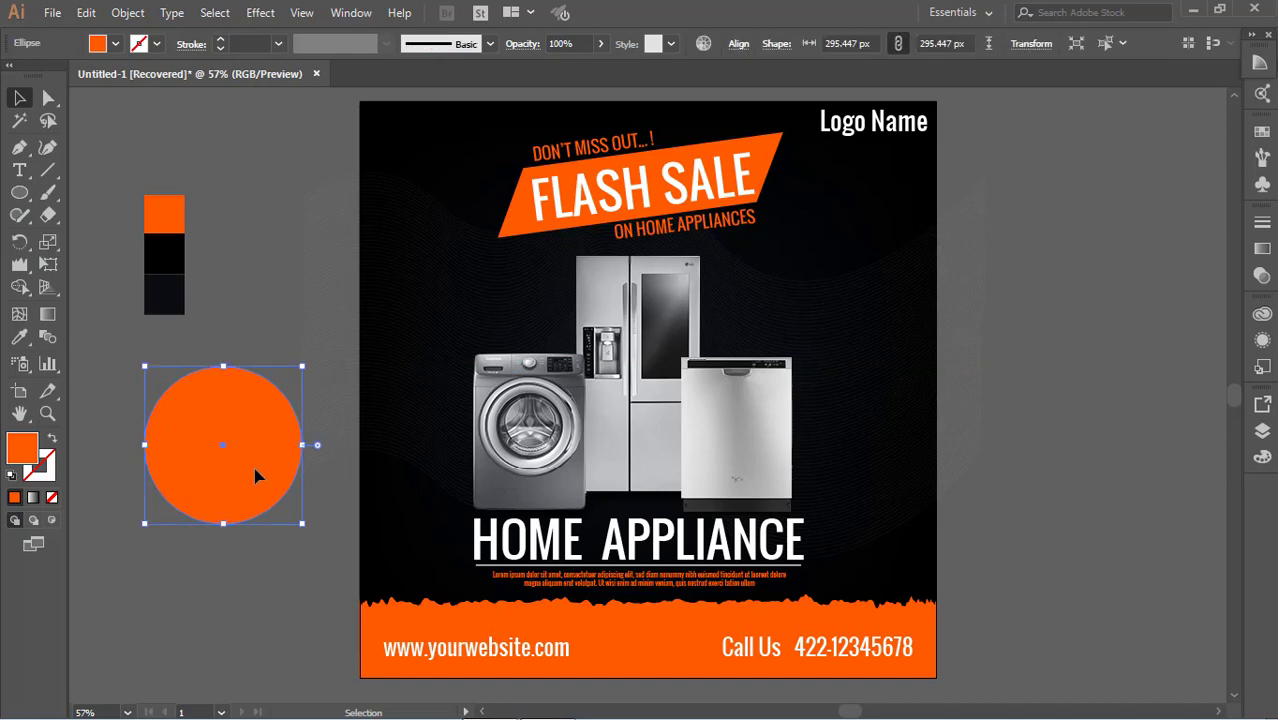
key("i")
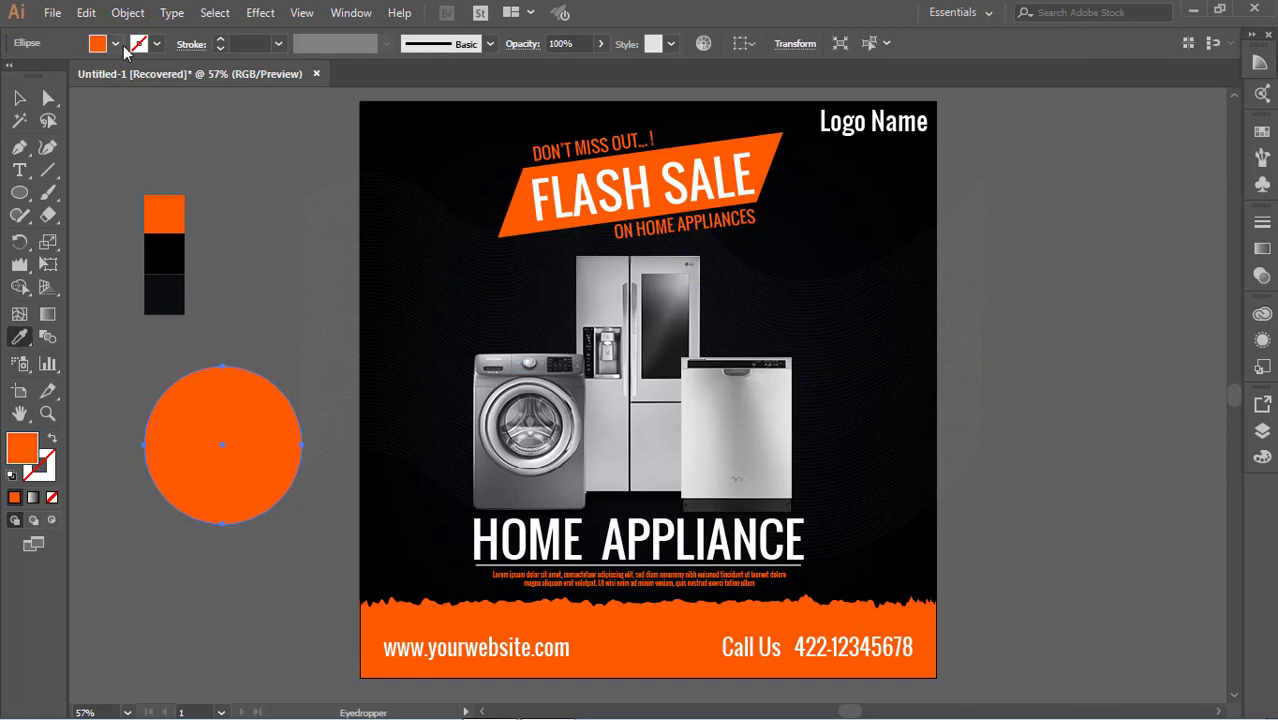
left_click(115, 43)
left_click(43, 87)
key("v")
- Shrink the white circle to 238.6 px, move it up-left, and start Lorem ipsum text right of the poster
left_click(251, 436)
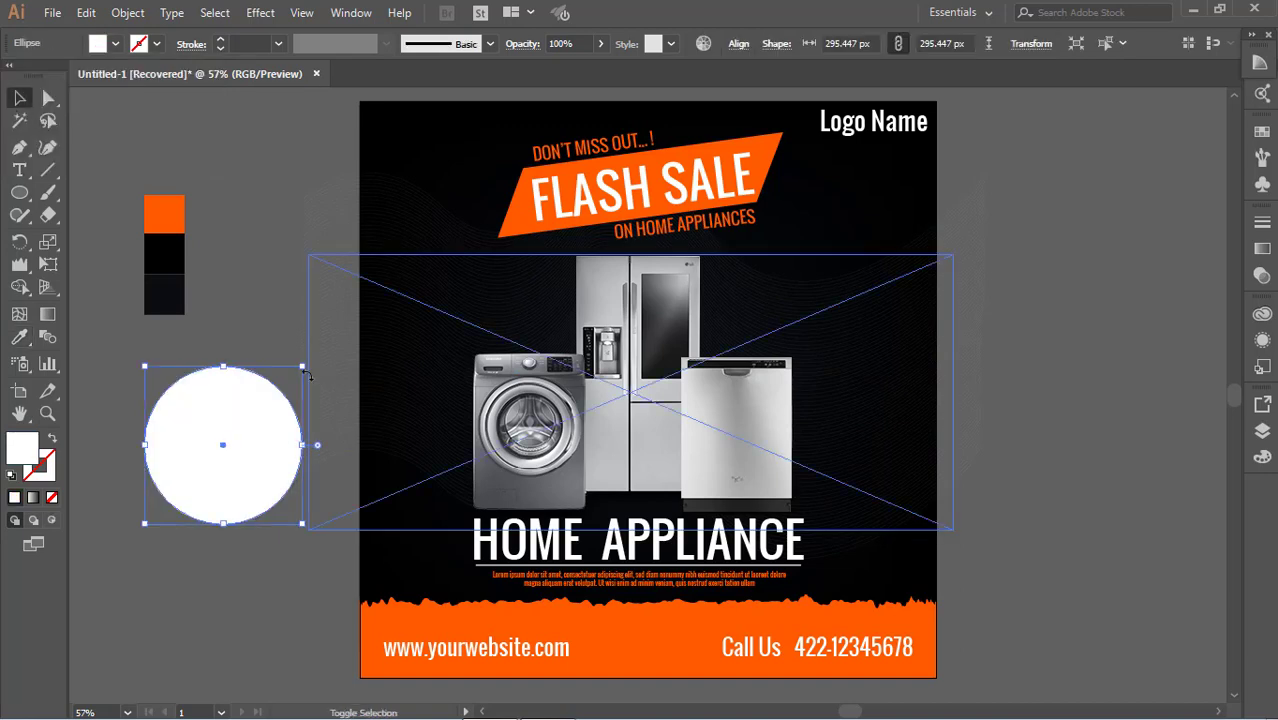
left_click_drag(300, 367, 272, 397)
left_click_drag(226, 457, 202, 409)
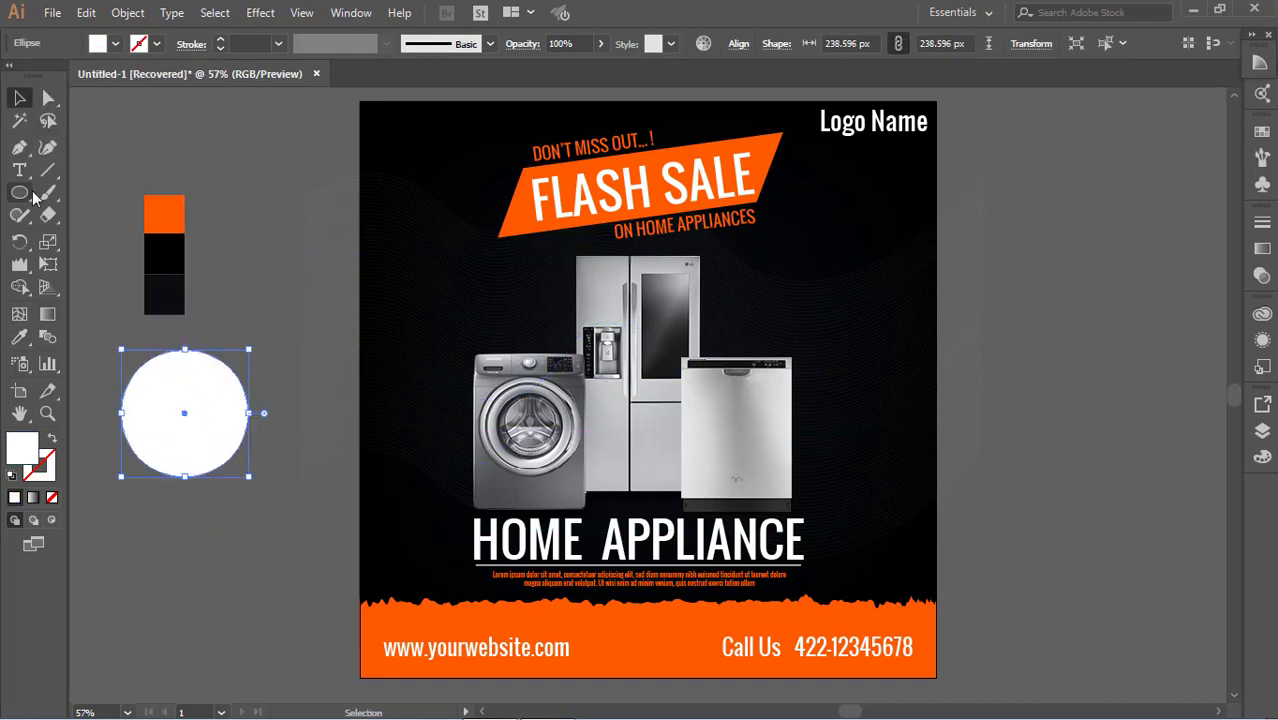
key("t")
left_click(1043, 363)
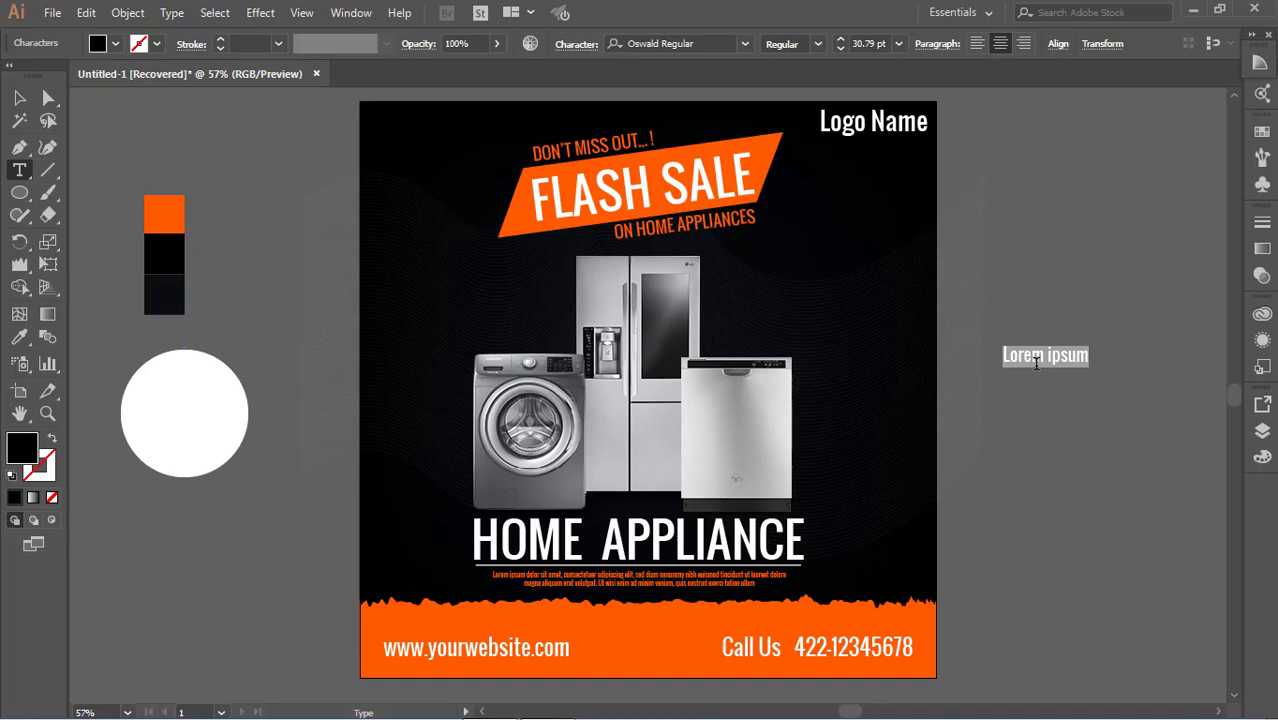
- Type the 48% label and move it into the white circle
type("48")
key("Escape")
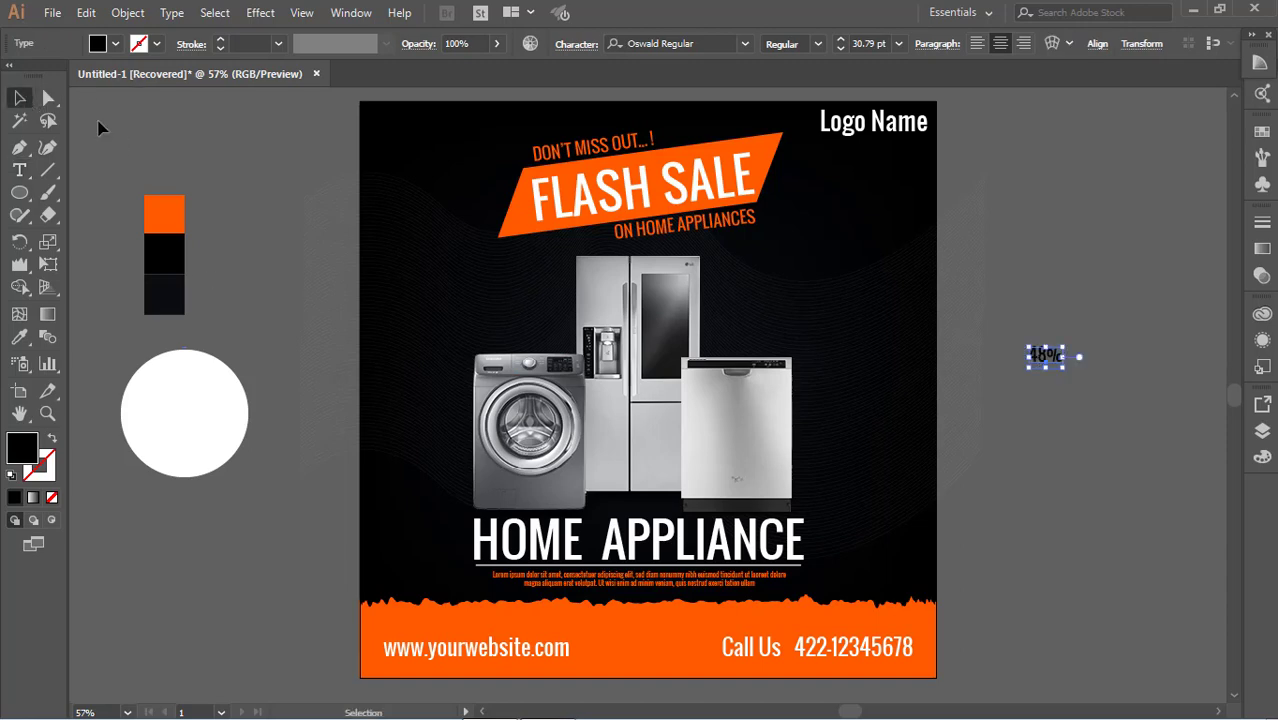
left_click(1068, 366)
mouse_move(1057, 364)
left_mouse_down()
mouse_move(184, 406)
mouse_move(236, 449)
left_mouse_up()
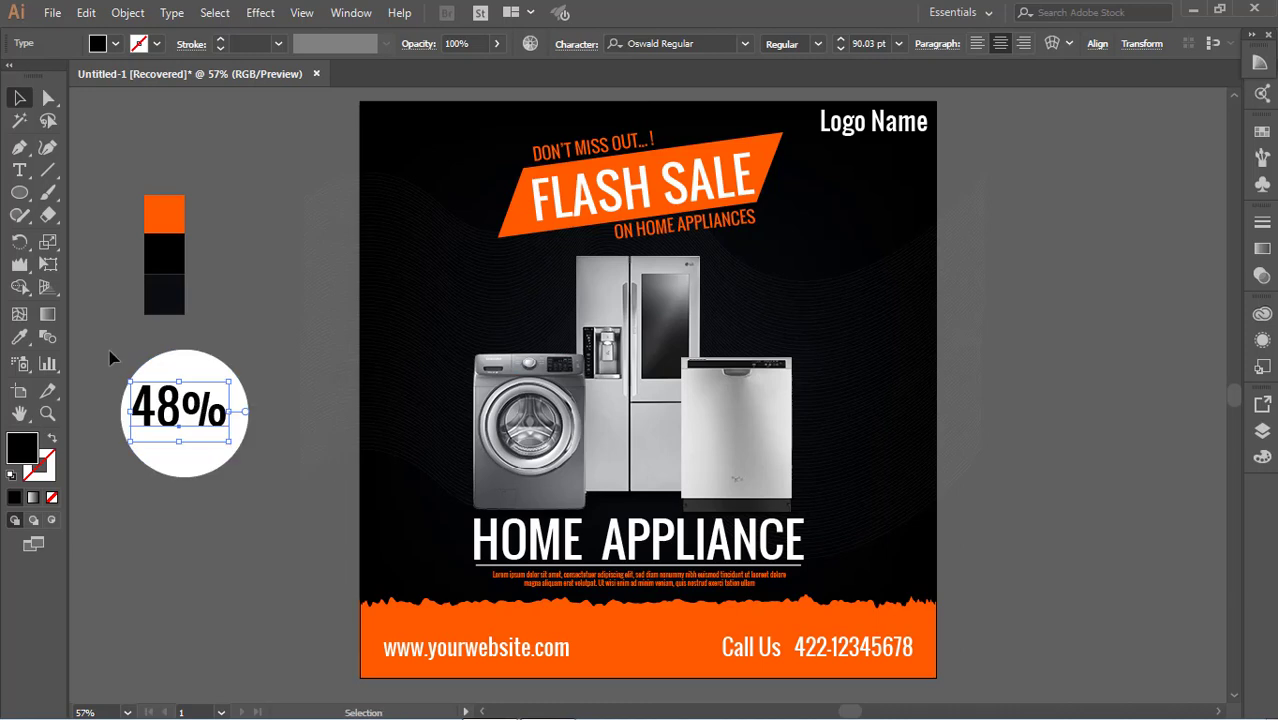
left_click(19, 170)
- Set the 48% label's font to Rockwell
left_click(712, 43)
key("Down")
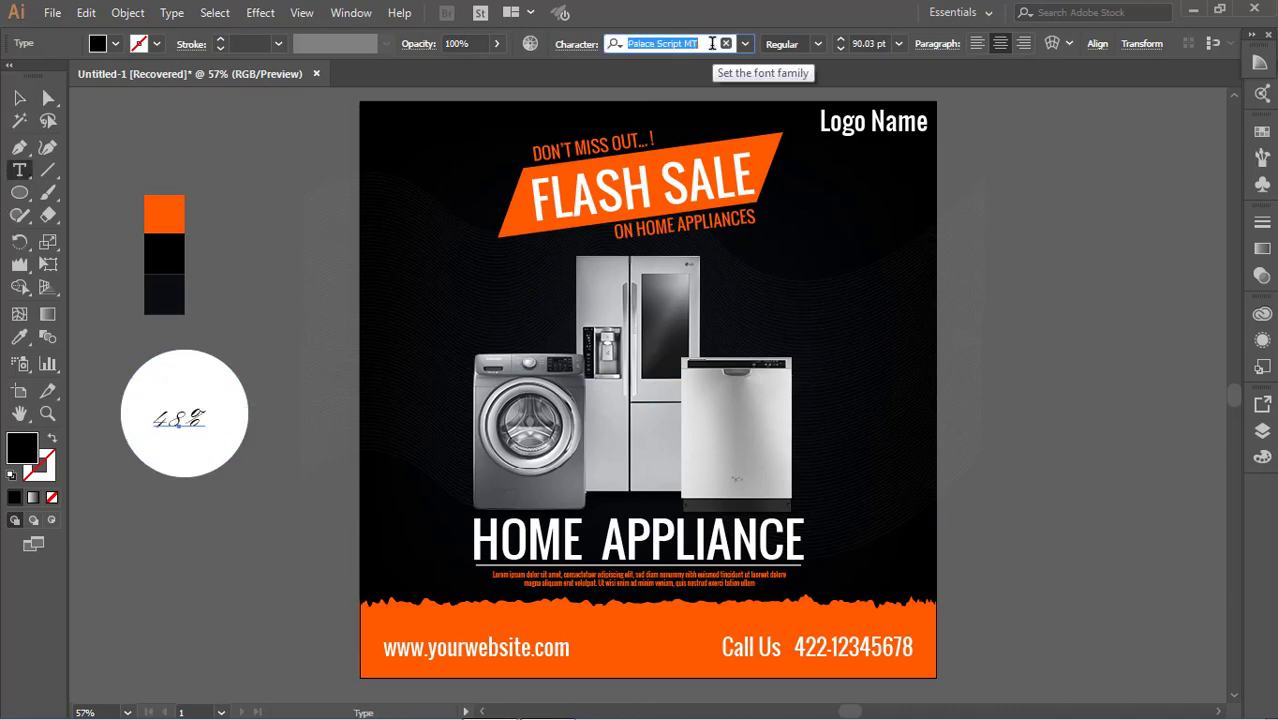
key("Down")
key("Down")
key("Down")
key("Down")
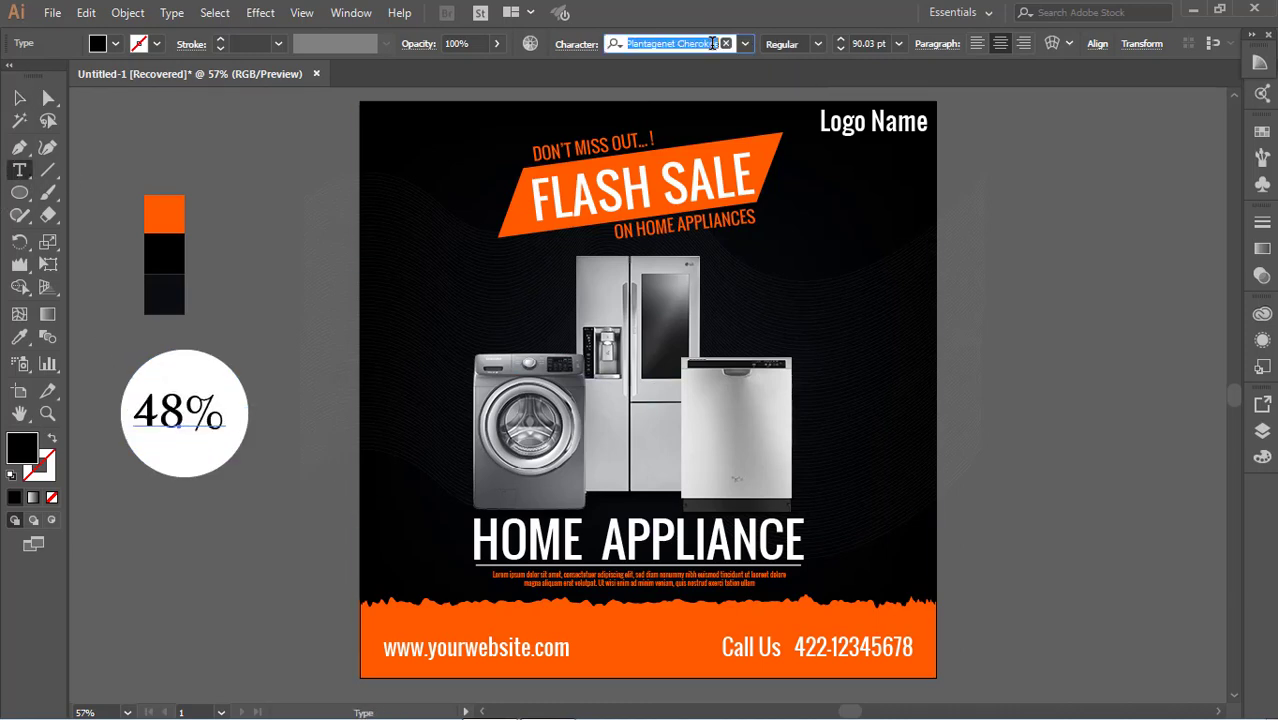
key("Down")
key("Down")
key("Down")
key("Down")
key("Down")
key("Down")
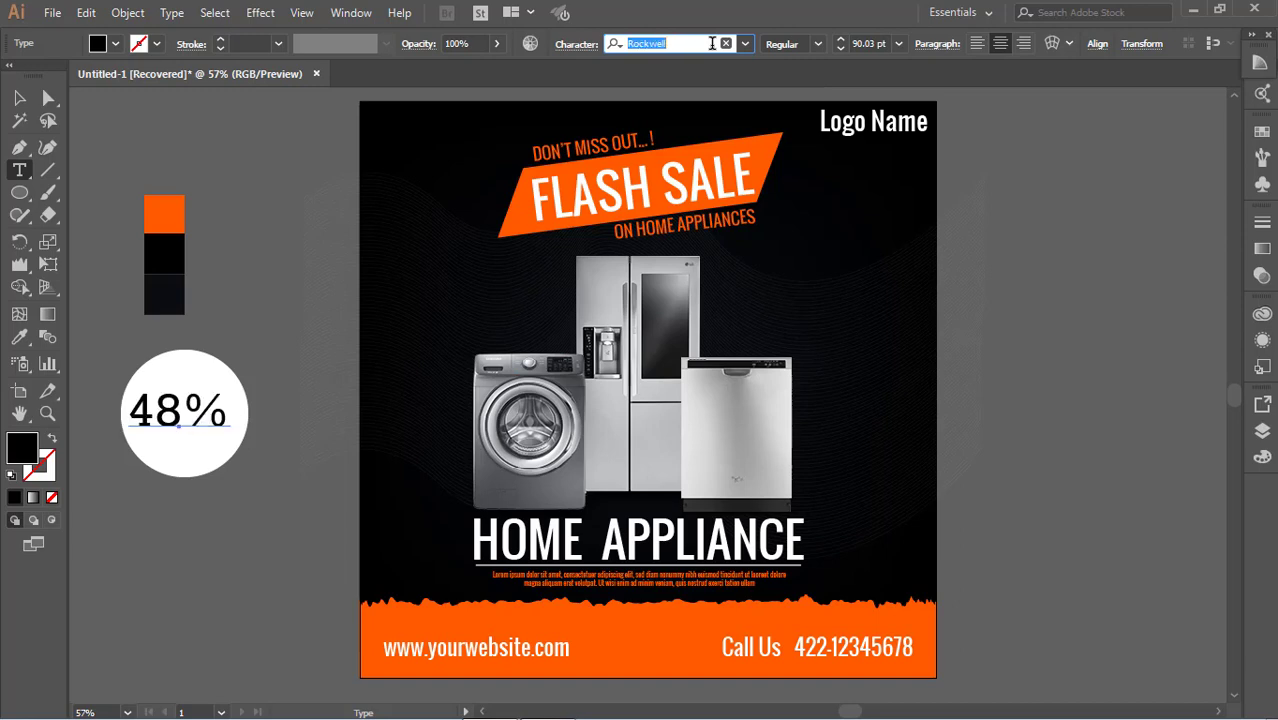
key("Return")
- Nudge the 48% label higher in the circle and enlarge it slightly
left_click(19, 97)
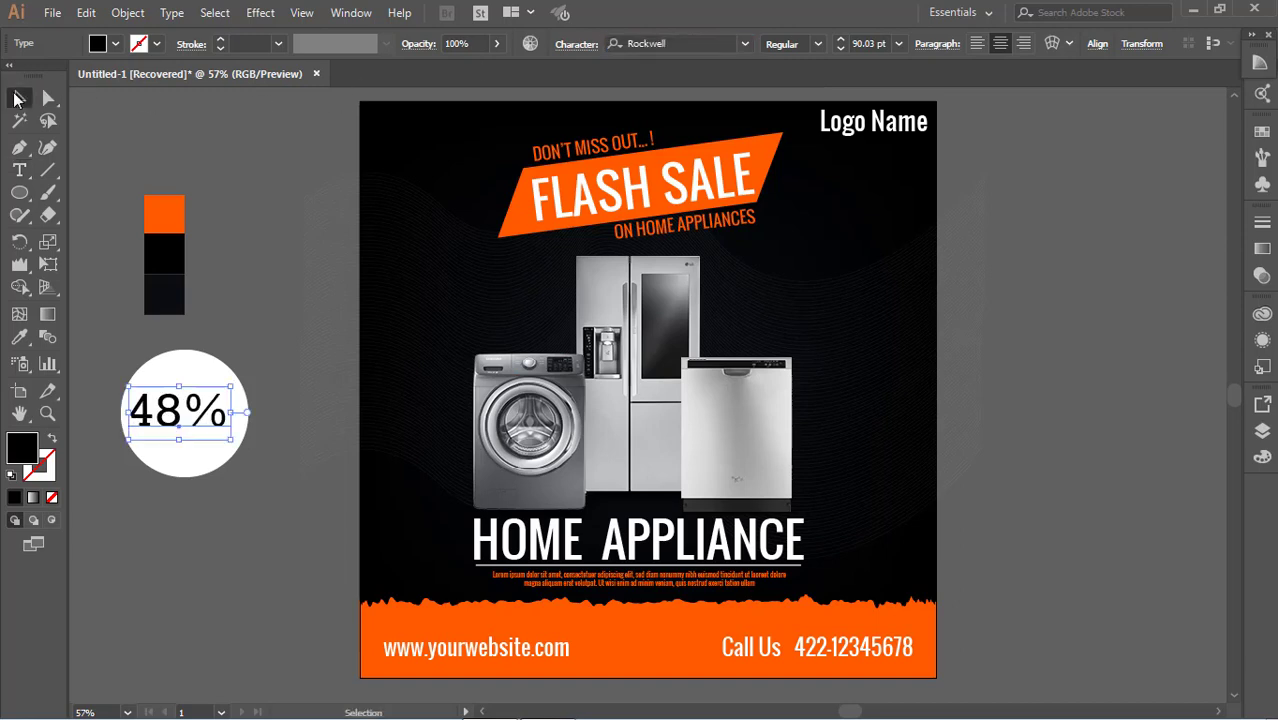
left_click_drag(226, 440, 234, 430)
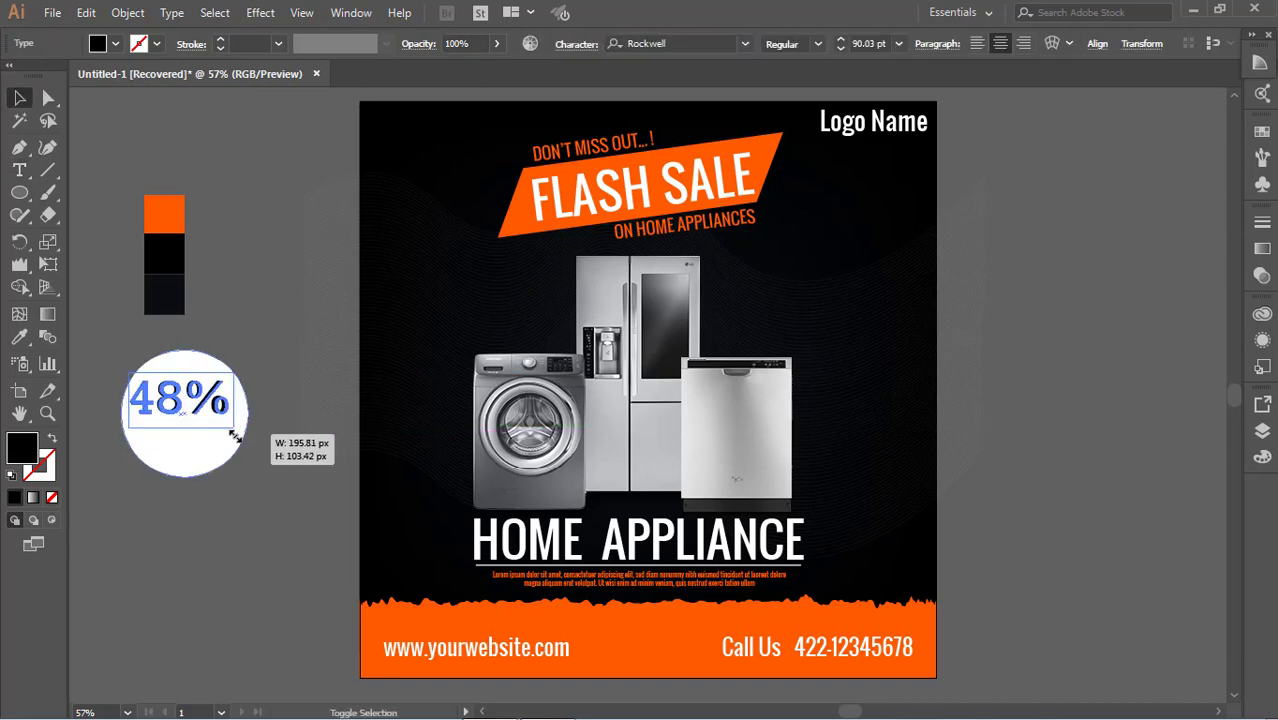
left_click(221, 403)
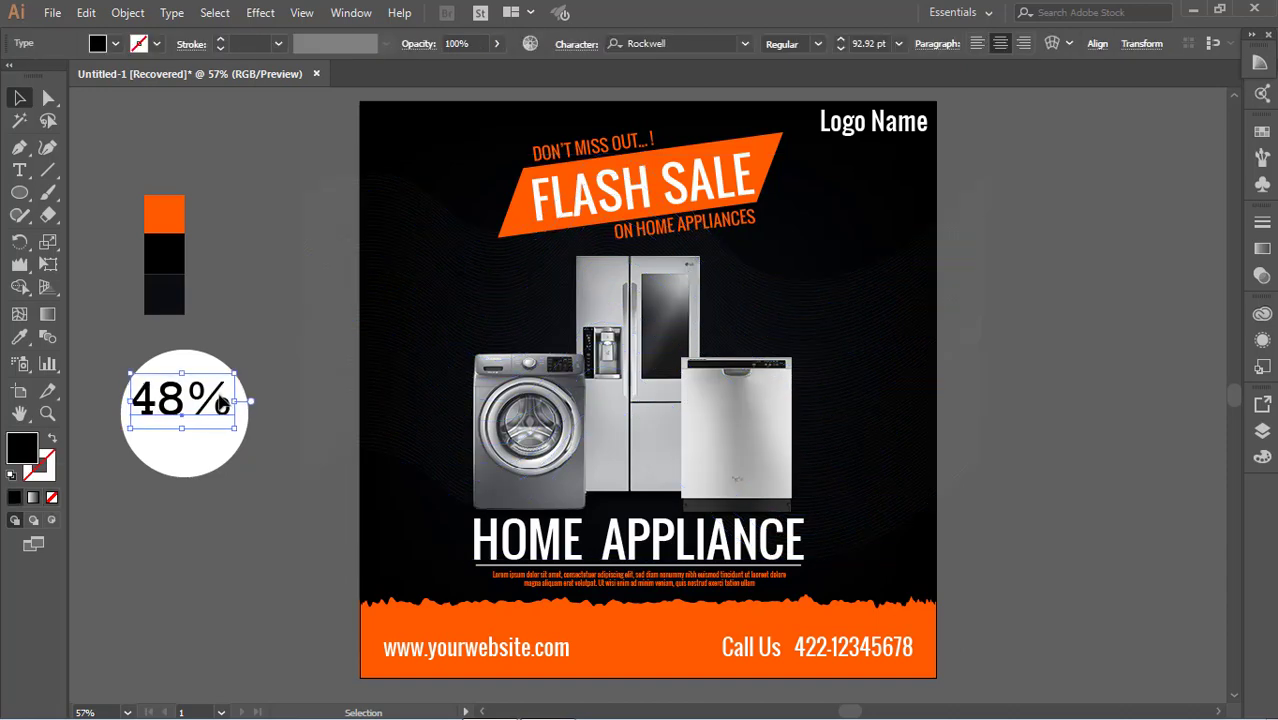
left_click(252, 190)
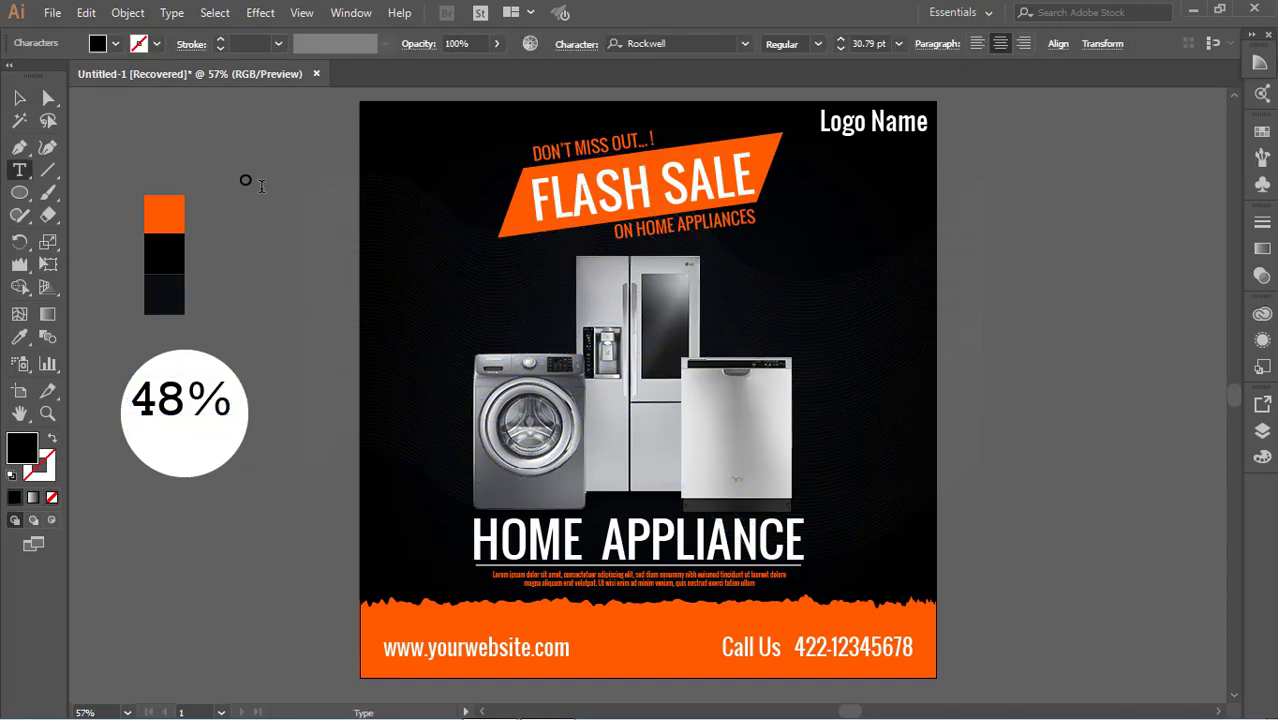
type("OFF")
- Place OFF below 48% in the circle and colour both texts orange
key("Escape")
mouse_move(247, 181)
left_mouse_down()
mouse_move(160, 442)
mouse_move(210, 455)
mouse_move(217, 443)
left_mouse_up()
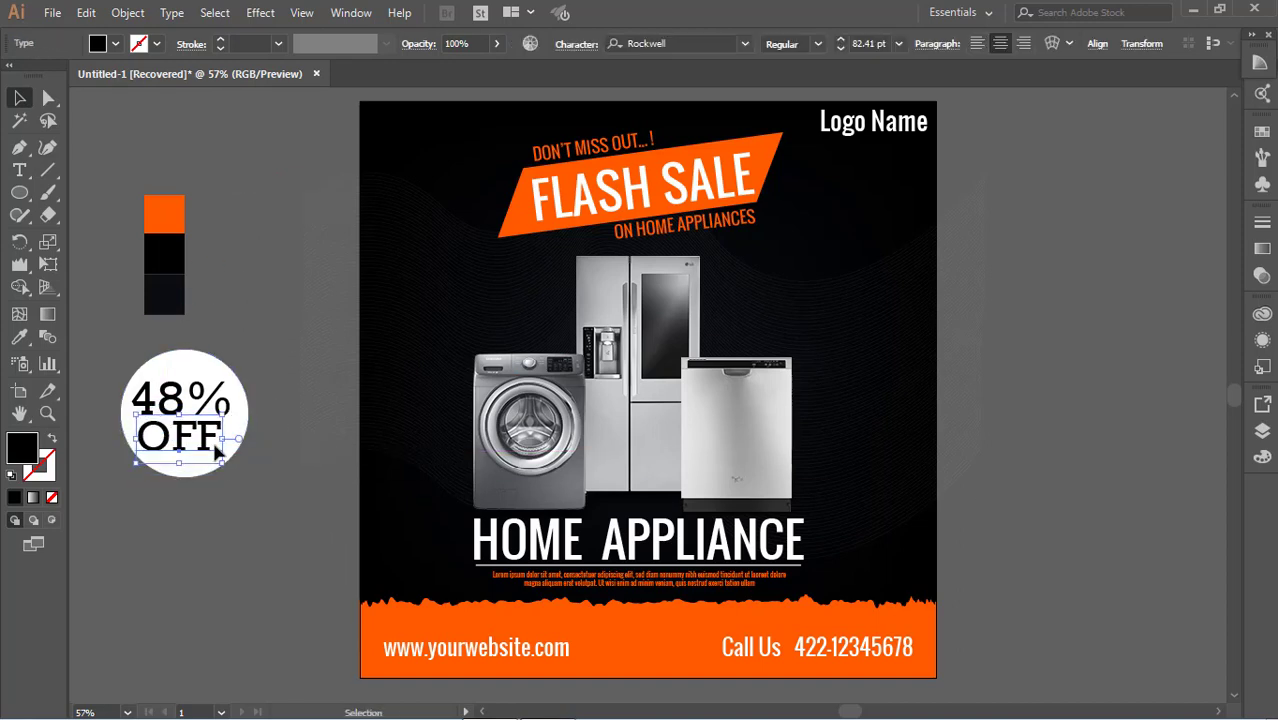
left_click_drag(238, 485, 118, 360)
left_click(19, 337)
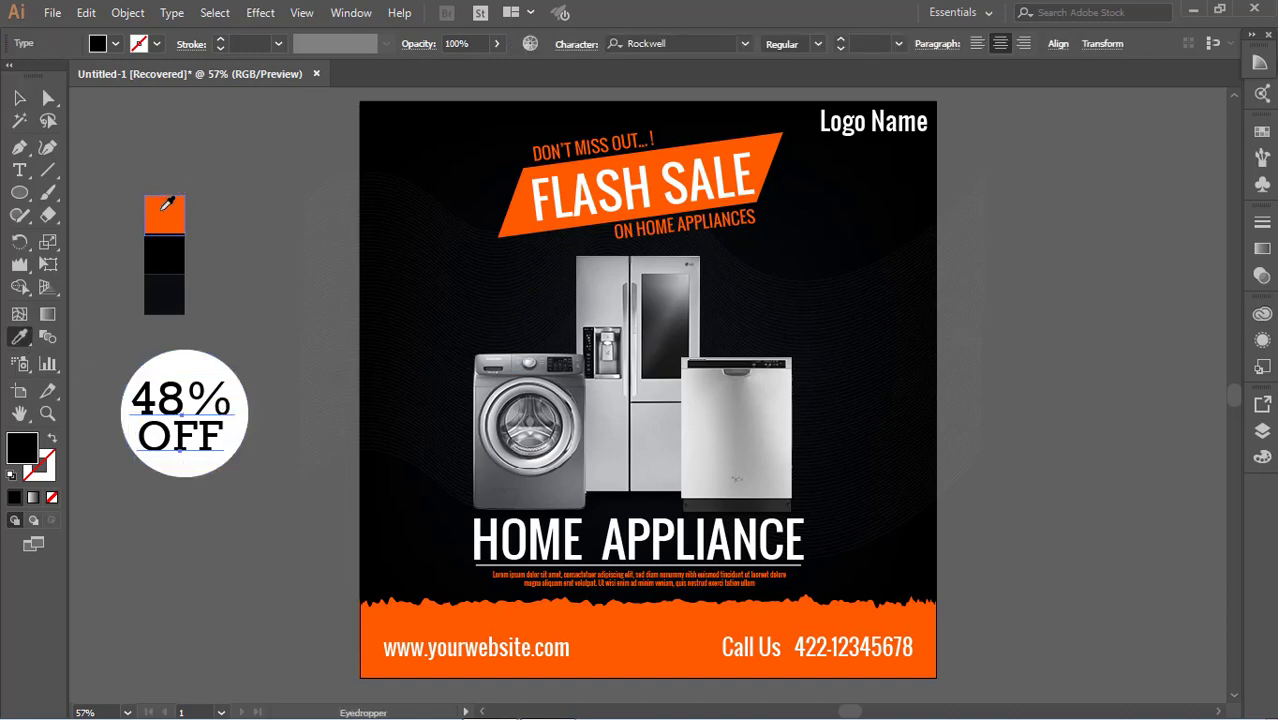
left_click(164, 214)
- Give the circle an orange outline by sampling the swatch and swapping fill and stroke
left_click(226, 402)
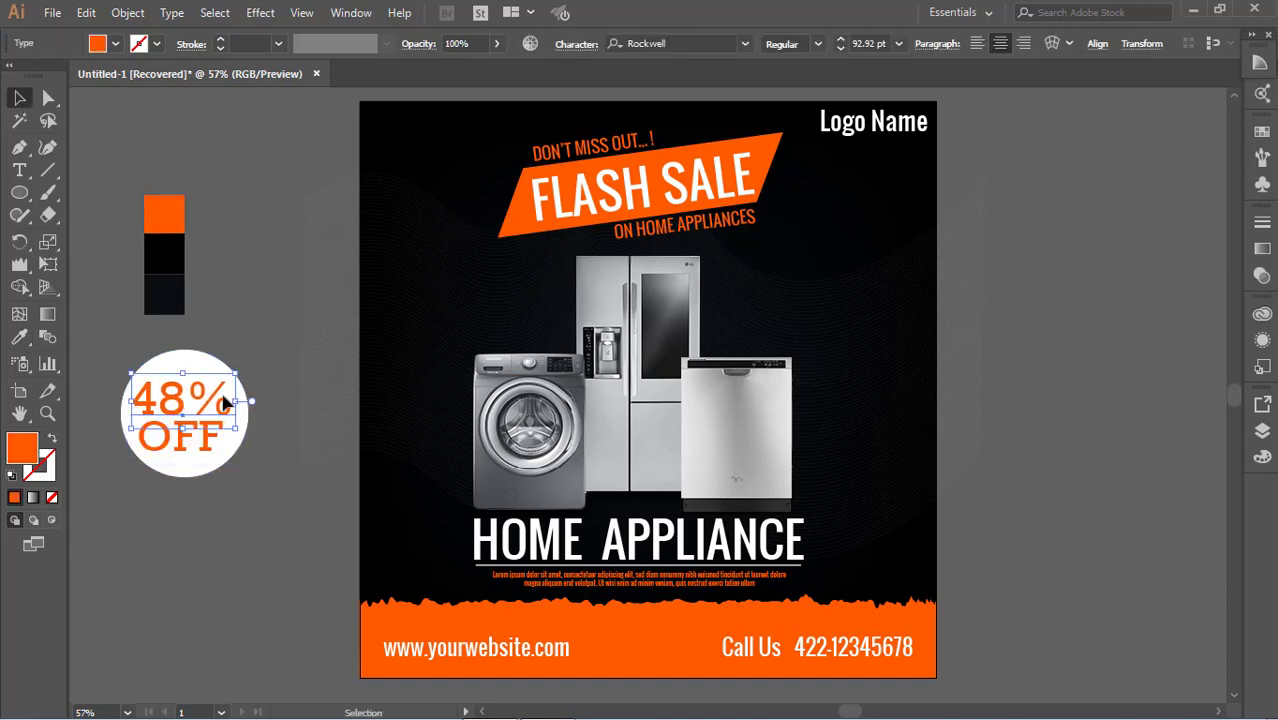
left_click(238, 340)
left_click(226, 368)
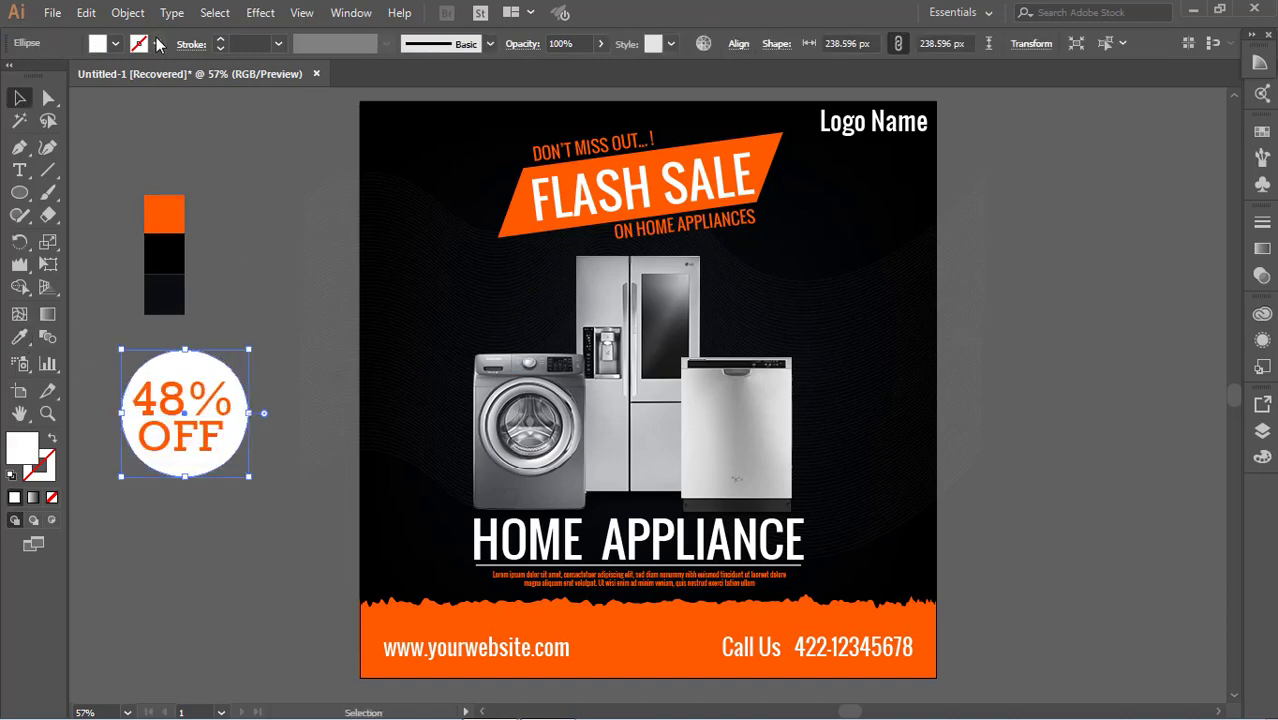
left_click(19, 337)
left_click(165, 215)
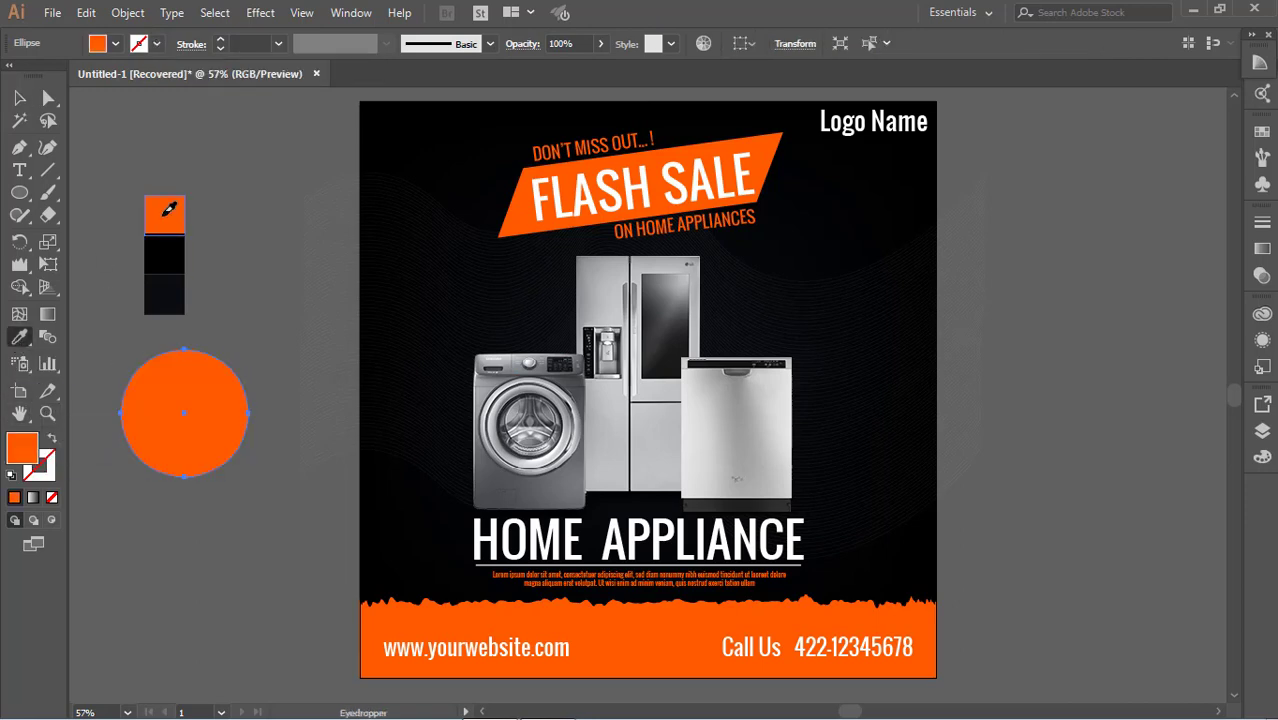
left_click(53, 442)
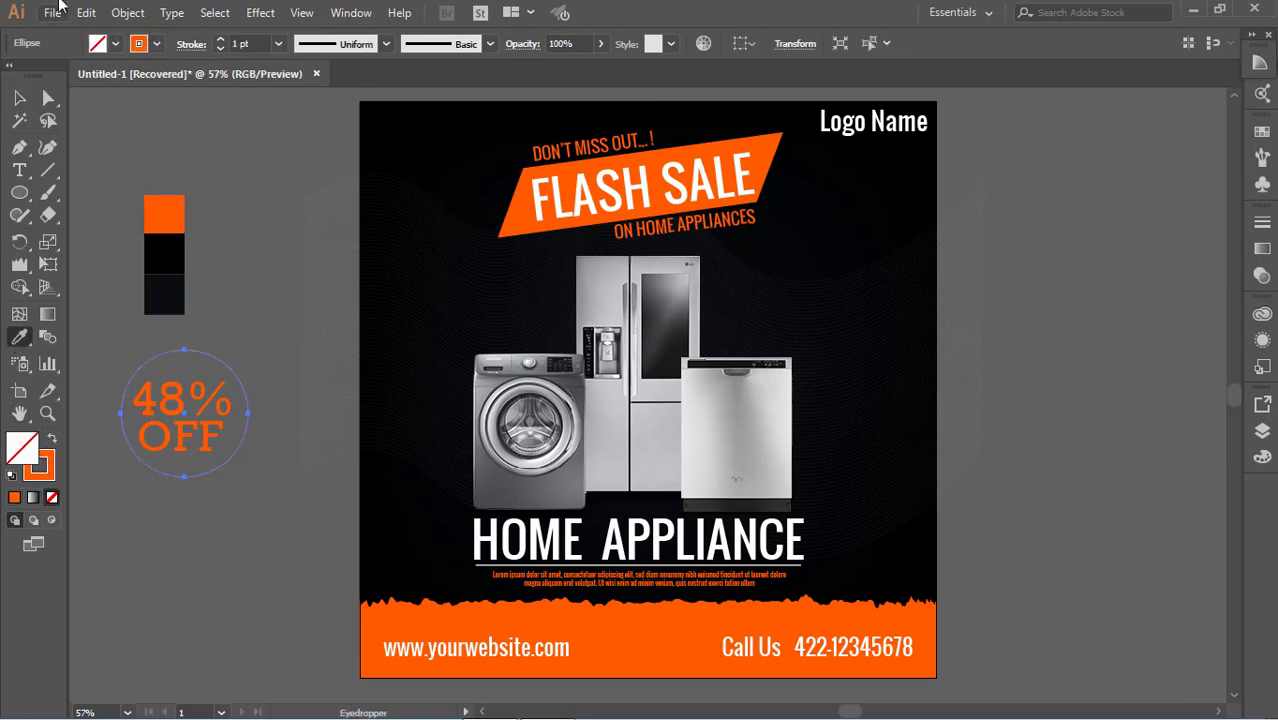
- Fill the circle white and set its orange outline to 10 pt
left_click(106, 43)
left_click(37, 77)
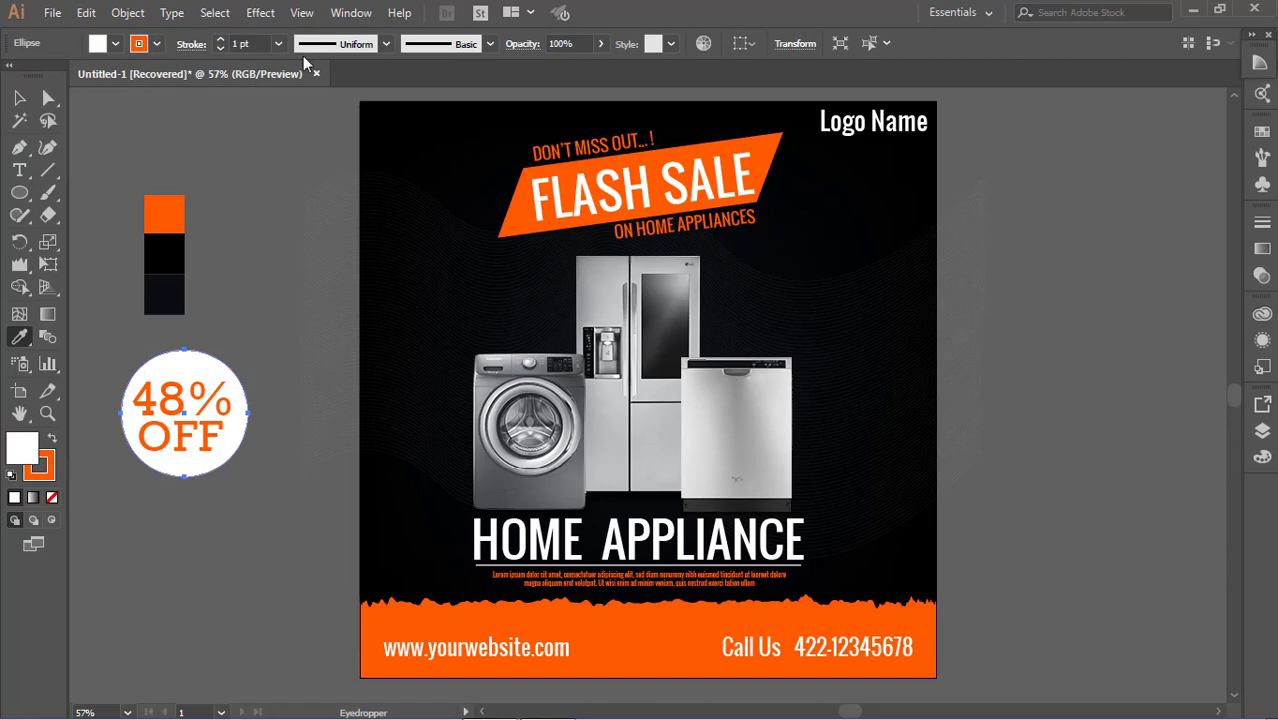
type("10")
key("Return")
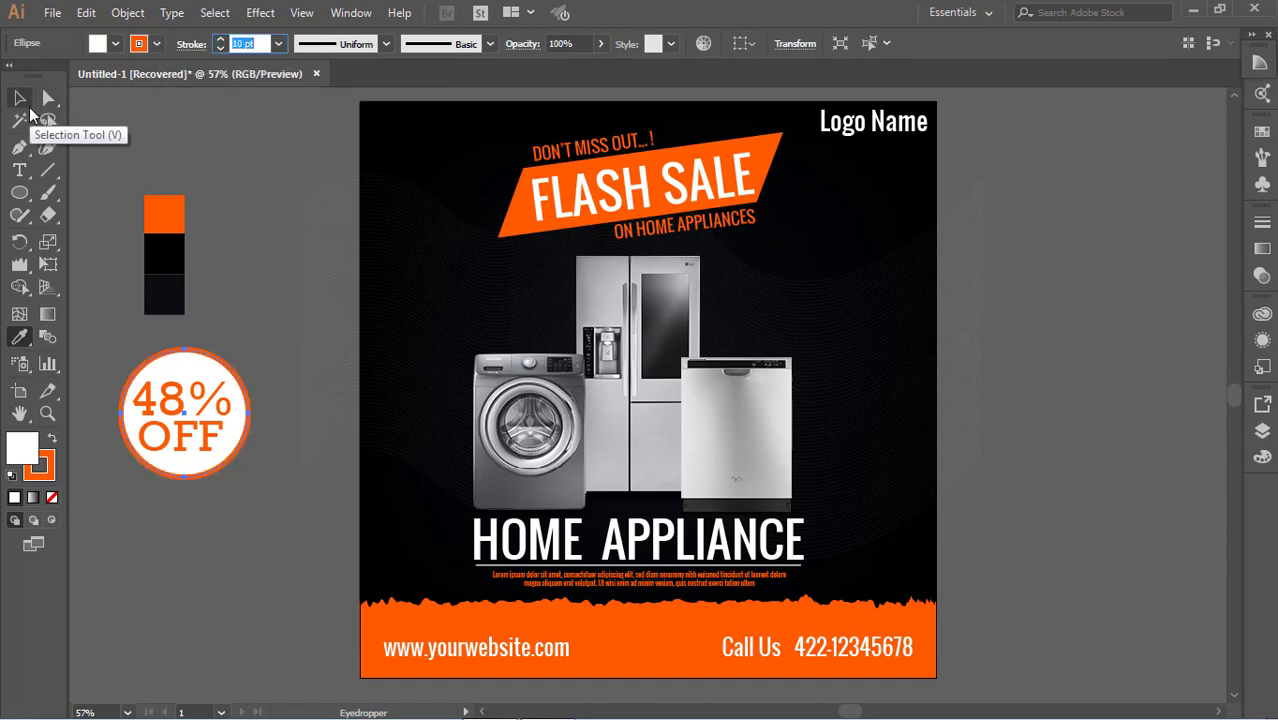
left_click(19, 97)
left_click(222, 408)
- Move the badge over the appliances and group its circle and text
left_click(230, 428, "shift")
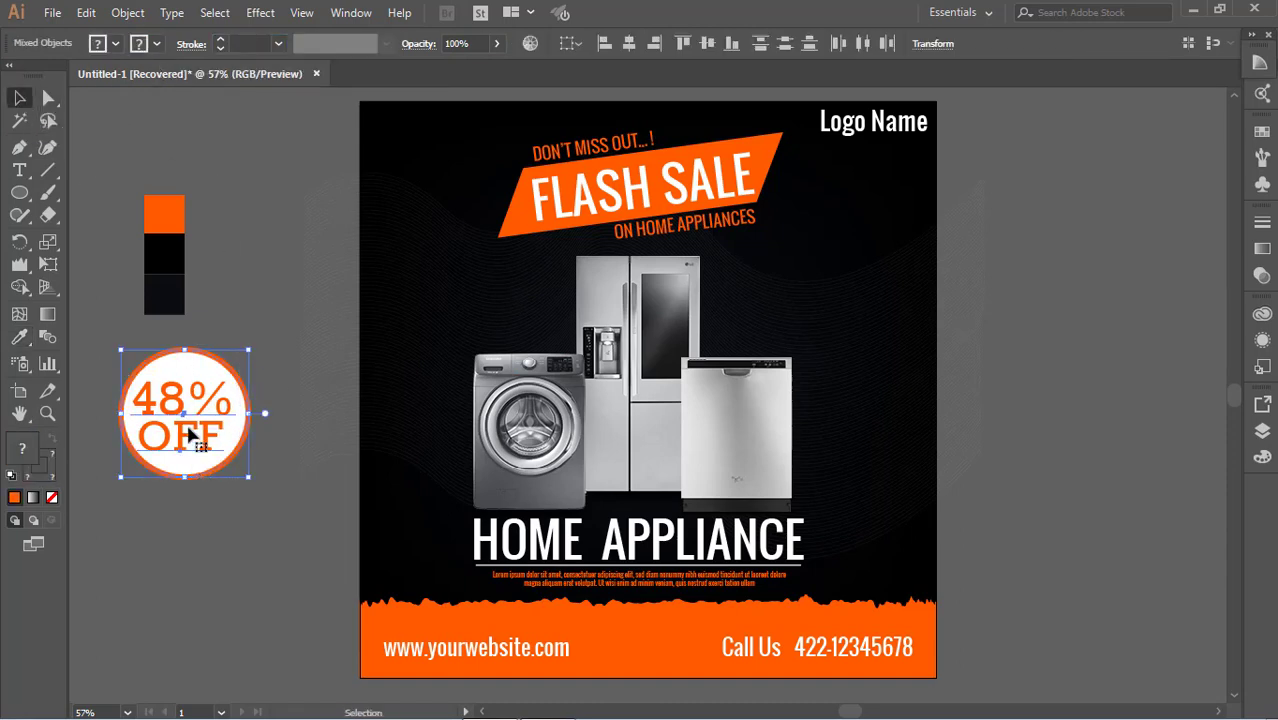
mouse_move(191, 432)
left_mouse_down()
mouse_move(778, 368)
mouse_move(776, 355)
left_mouse_up()
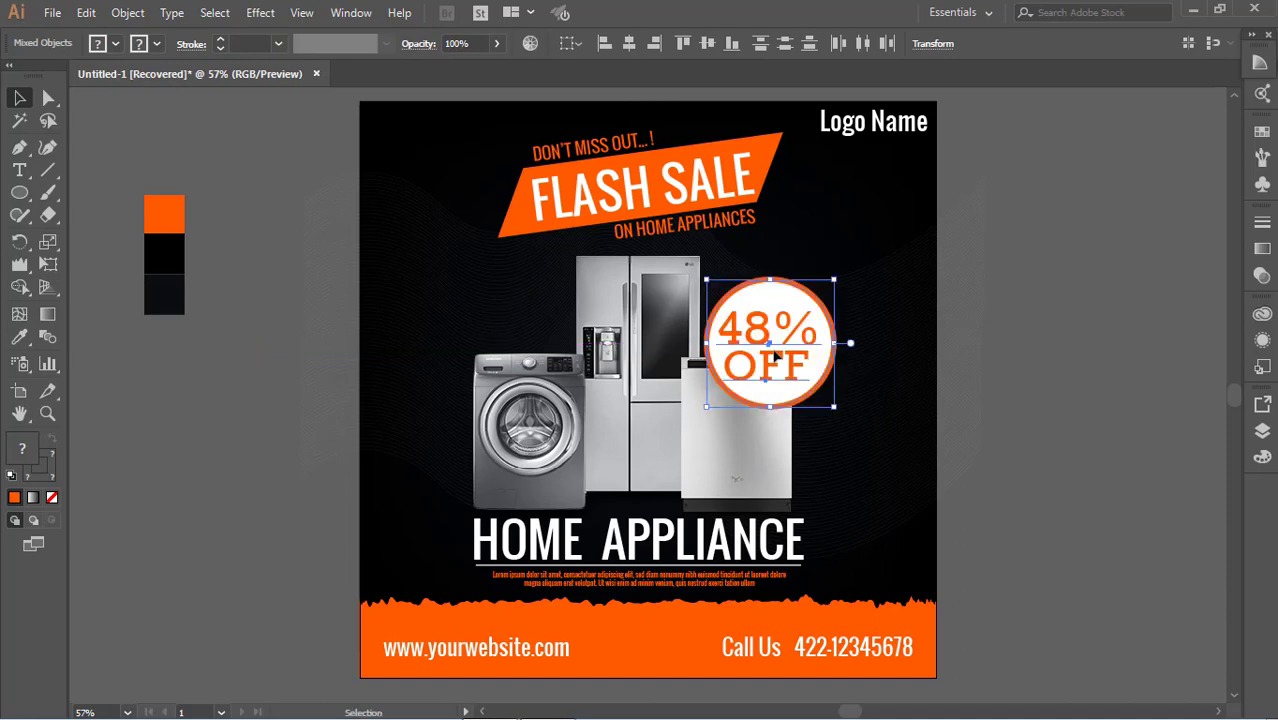
left_click(1058, 395)
right_click(750, 422)
left_click(880, 335)
left_click(770, 330)
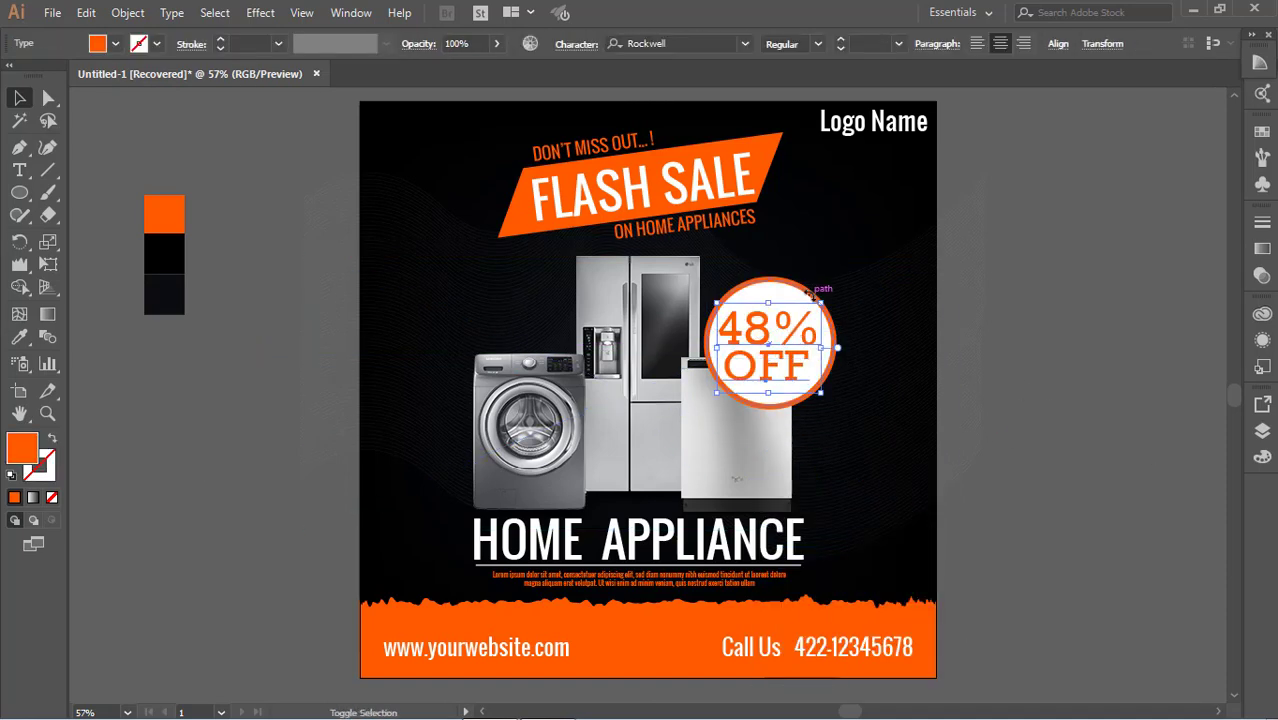
left_click(813, 295, "shift")
- Bring the dishwasher image in front of the badge and lock it
right_click(813, 295)
left_click(845, 411)
left_click(722, 422)
right_click(722, 424)
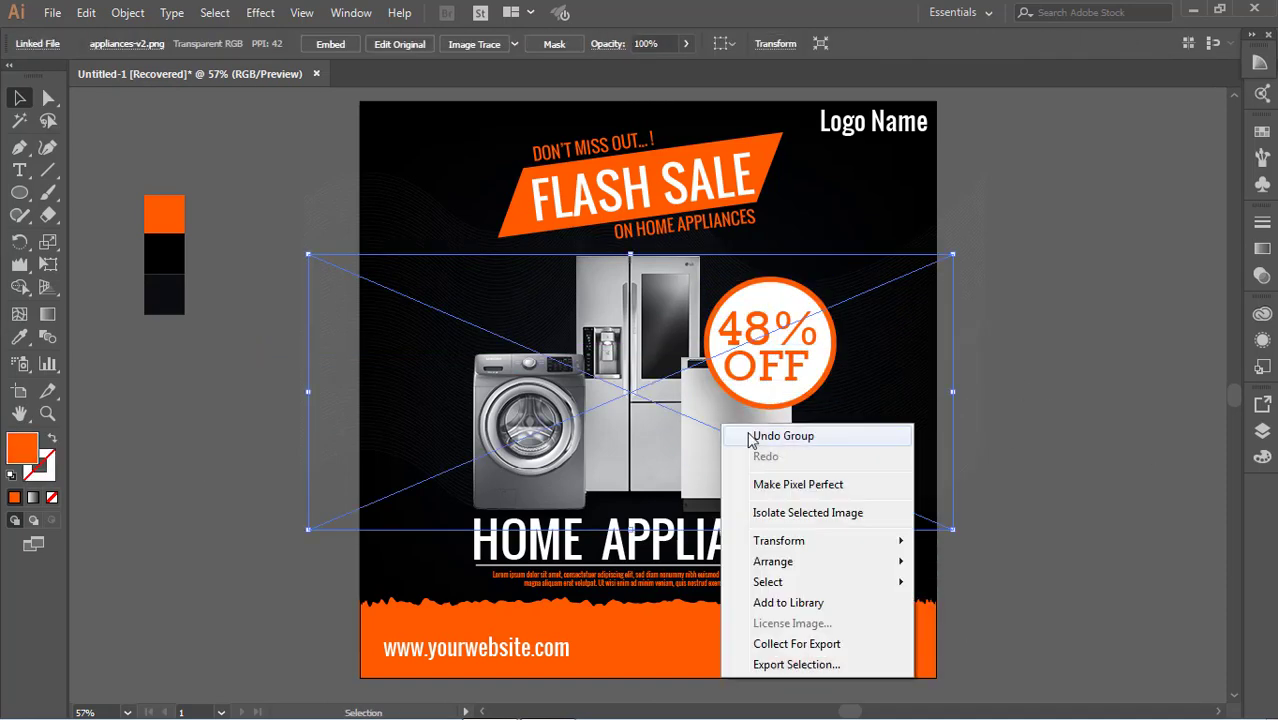
mouse_move(773, 561)
left_click(965, 561)
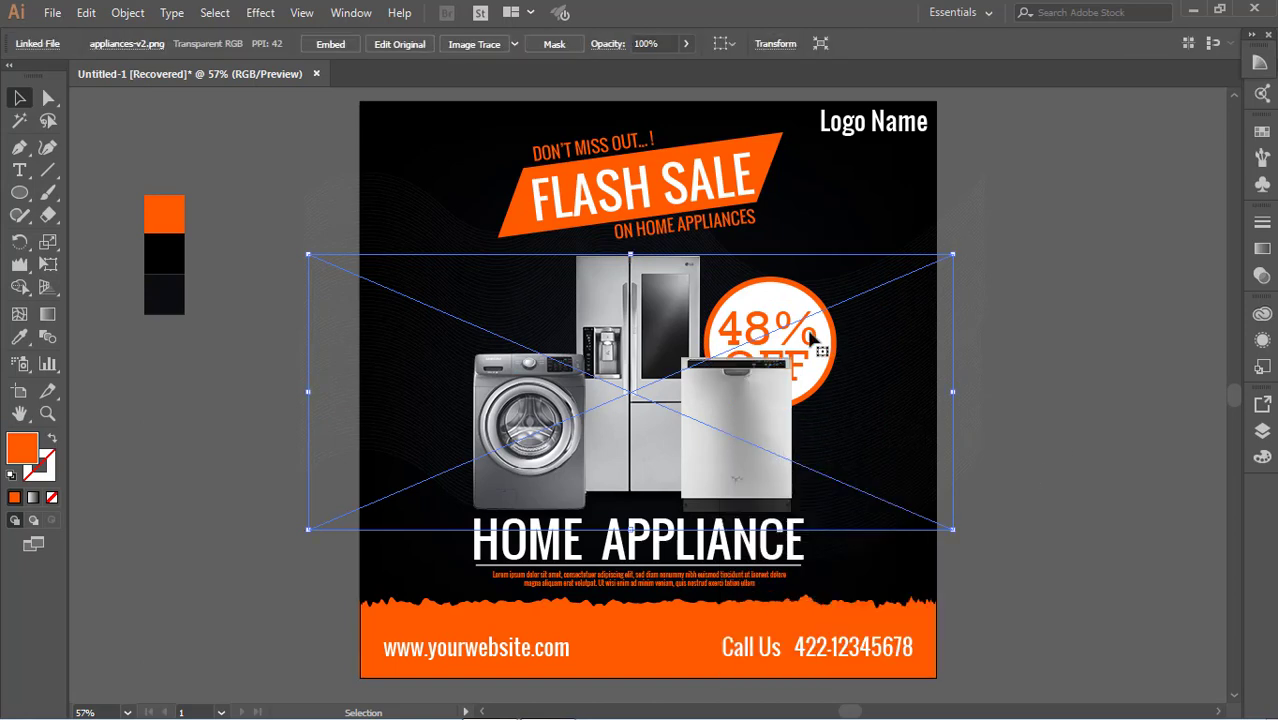
left_click(127, 12)
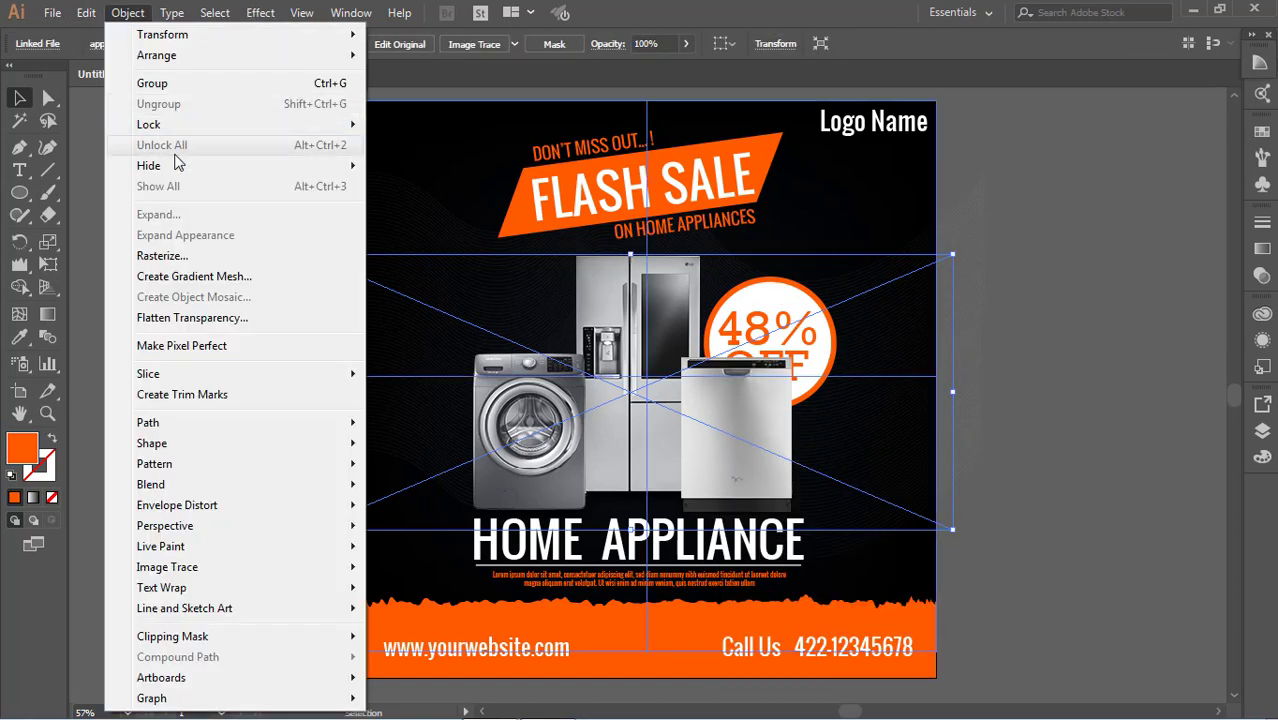
left_click(425, 123)
- Nudge the 48% OFF badge up-right and shrink it slightly
left_click(781, 326)
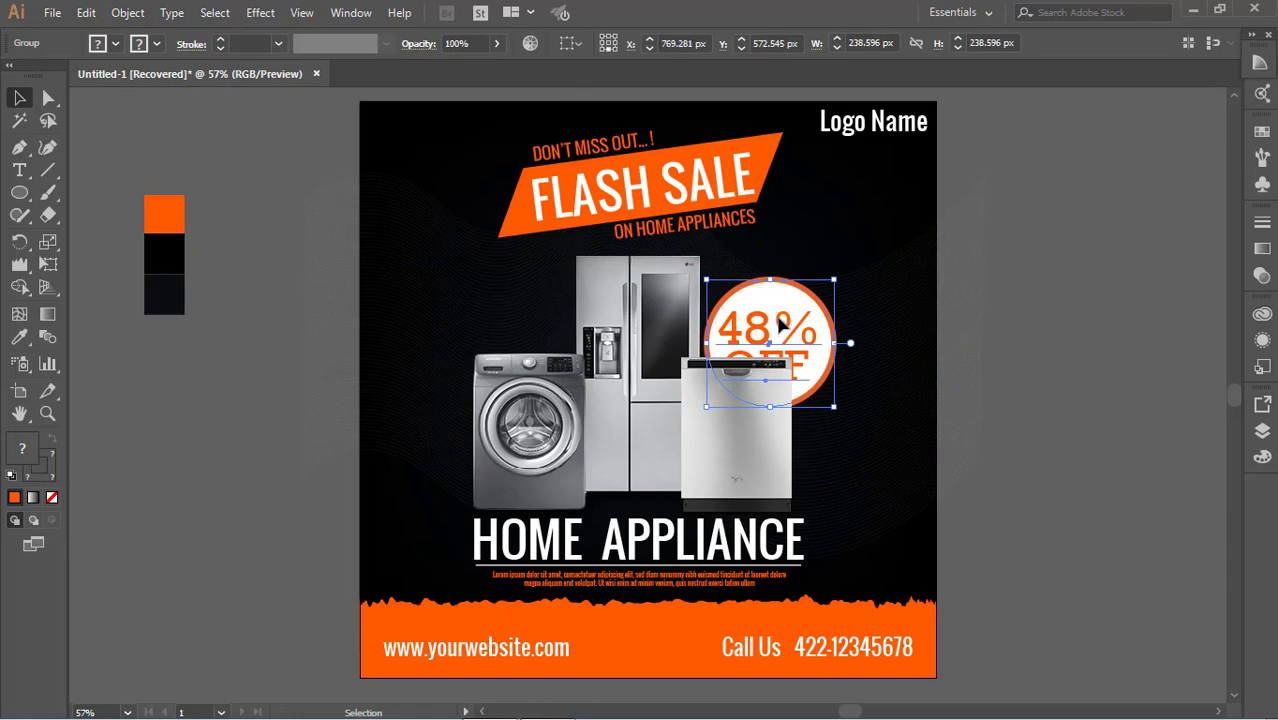
key("Up")
key("Up")
key("Up")
key("Up")
key("Up")
key("Up")
key("Up")
key("Up")
key("Up")
key("Right")
key("Right")
key("Right")
key("Right")
key("Right")
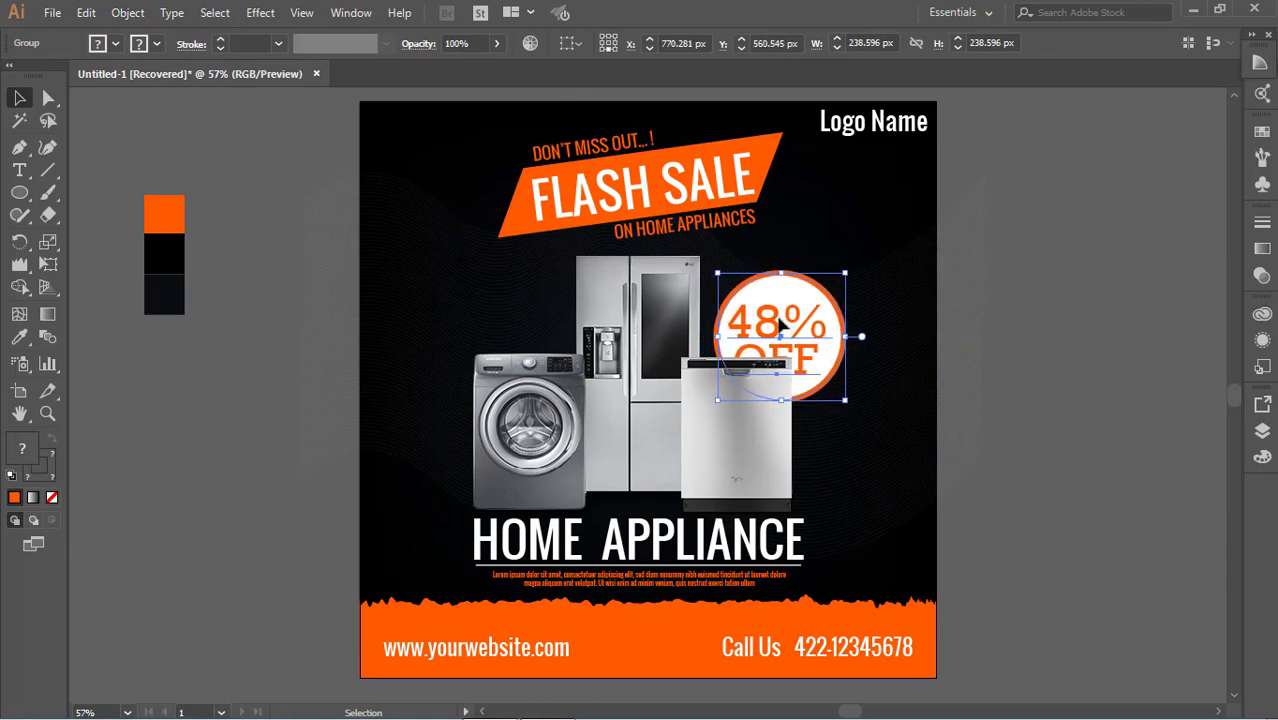
left_click_drag(845, 272, 803, 324)
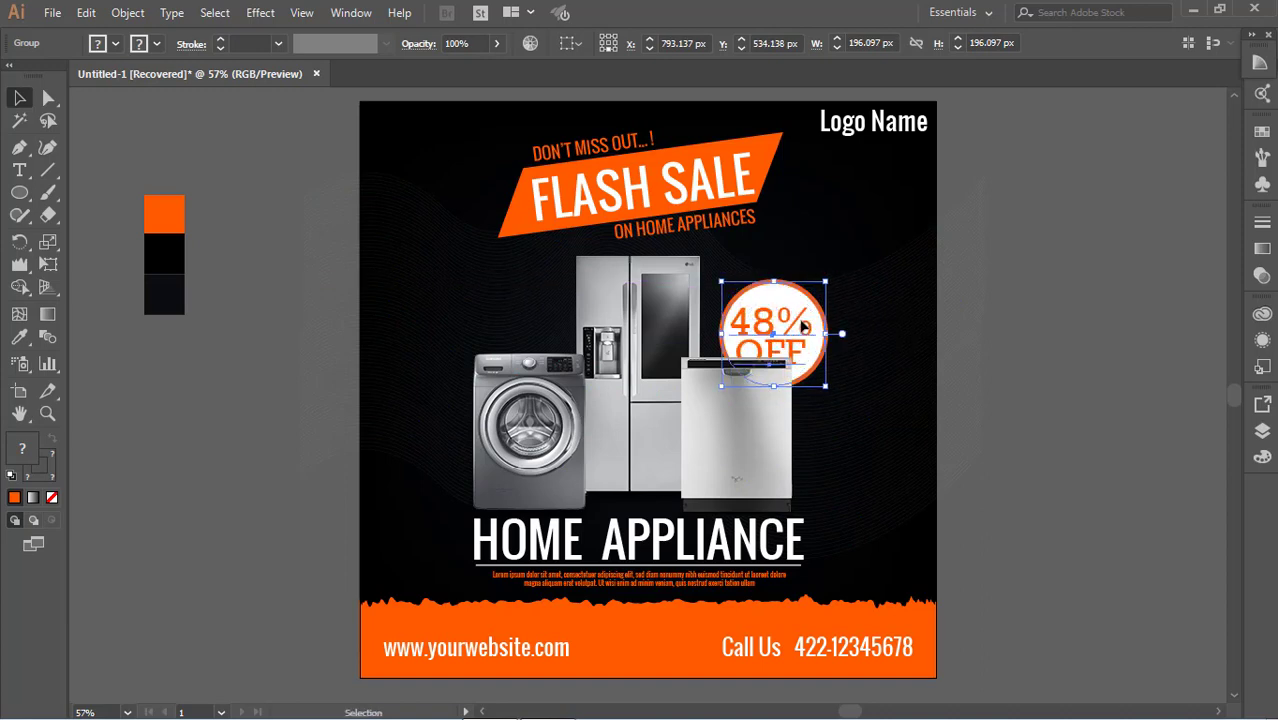
left_click(1052, 386)
- Change the FLASH SALE heading font to Rockwell Bold
scroll(1127, 463, "down", 1)
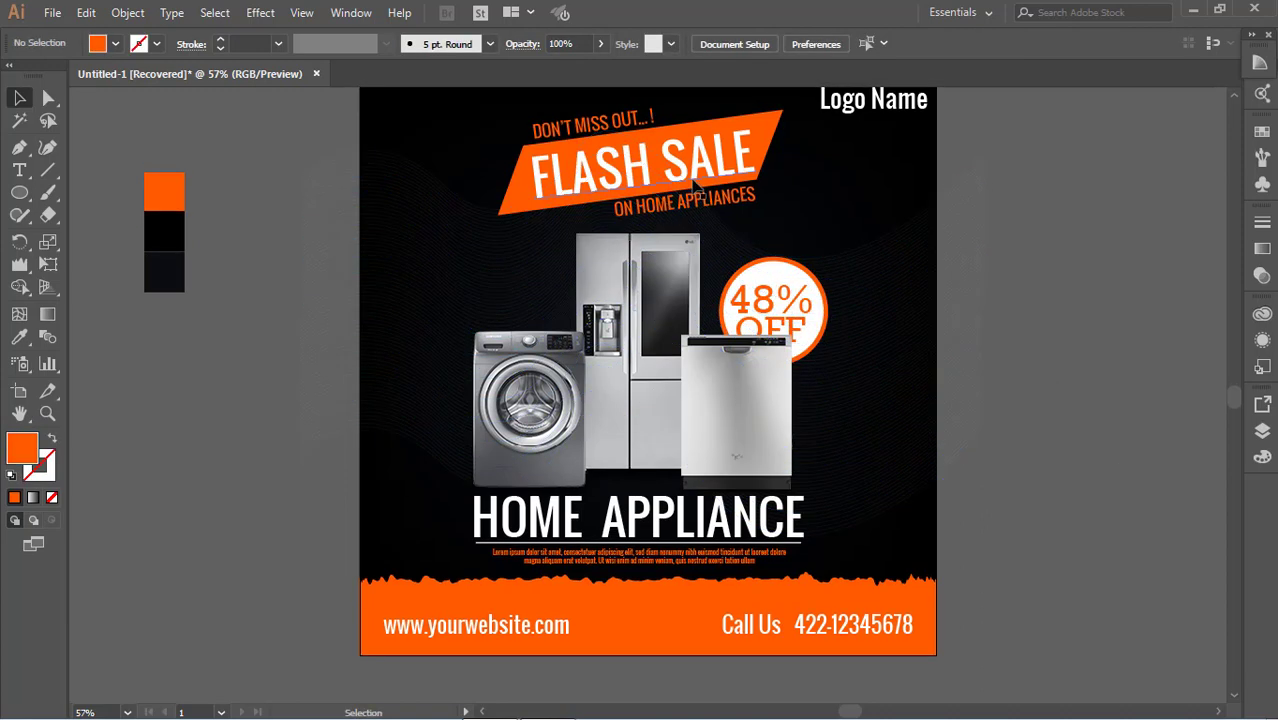
scroll(770, 130, "up", 2)
left_click(873, 160)
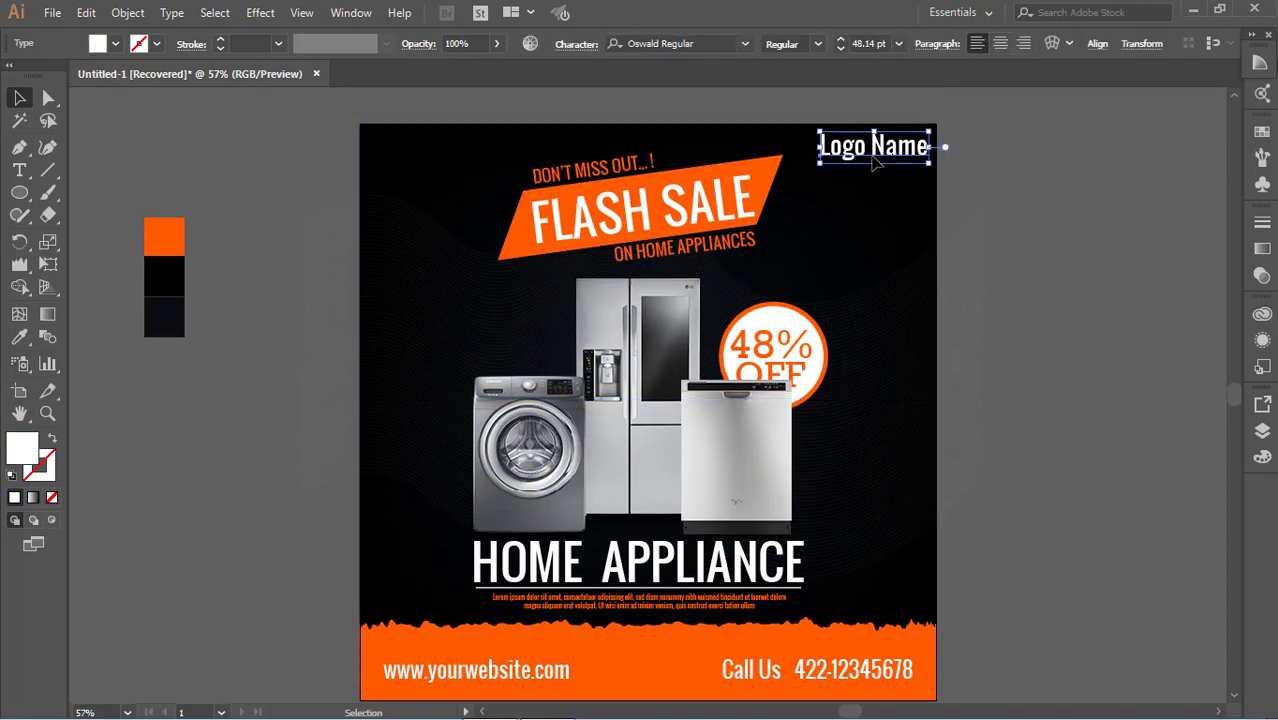
left_click(1073, 214)
scroll(790, 205, "down", 1)
left_click(744, 200)
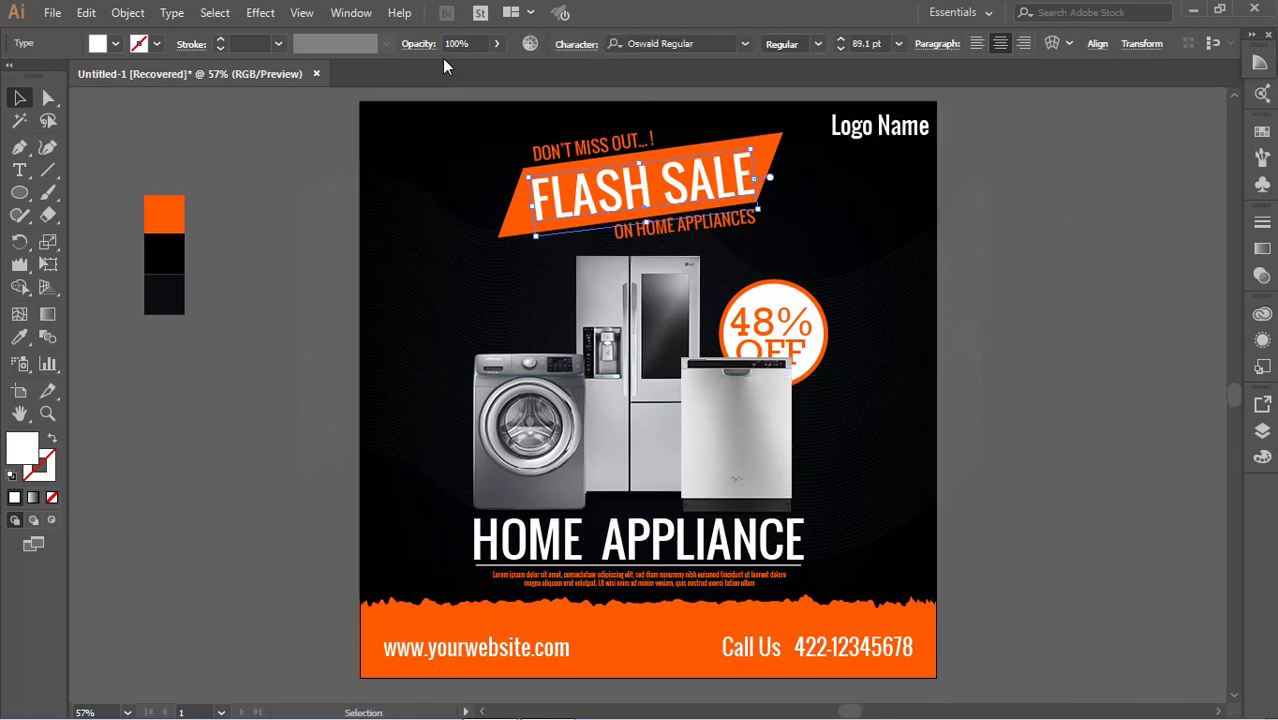
left_click(693, 43)
type("ro")
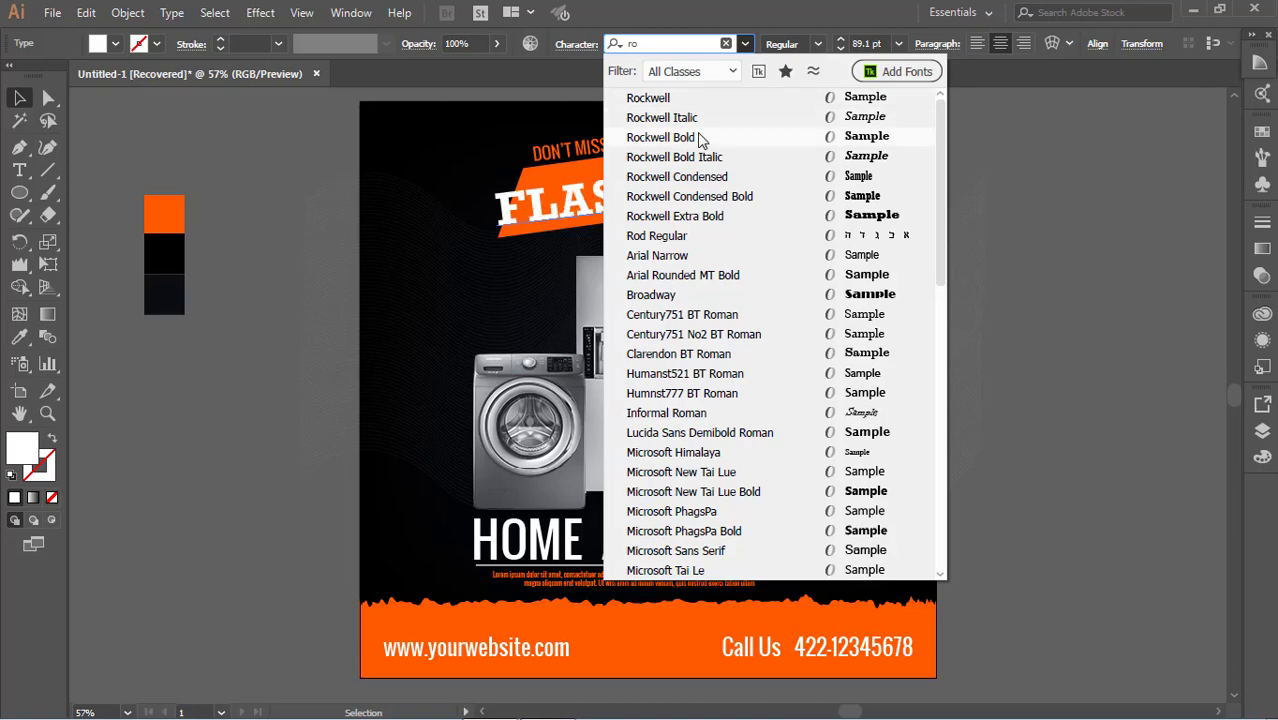
left_click(661, 137)
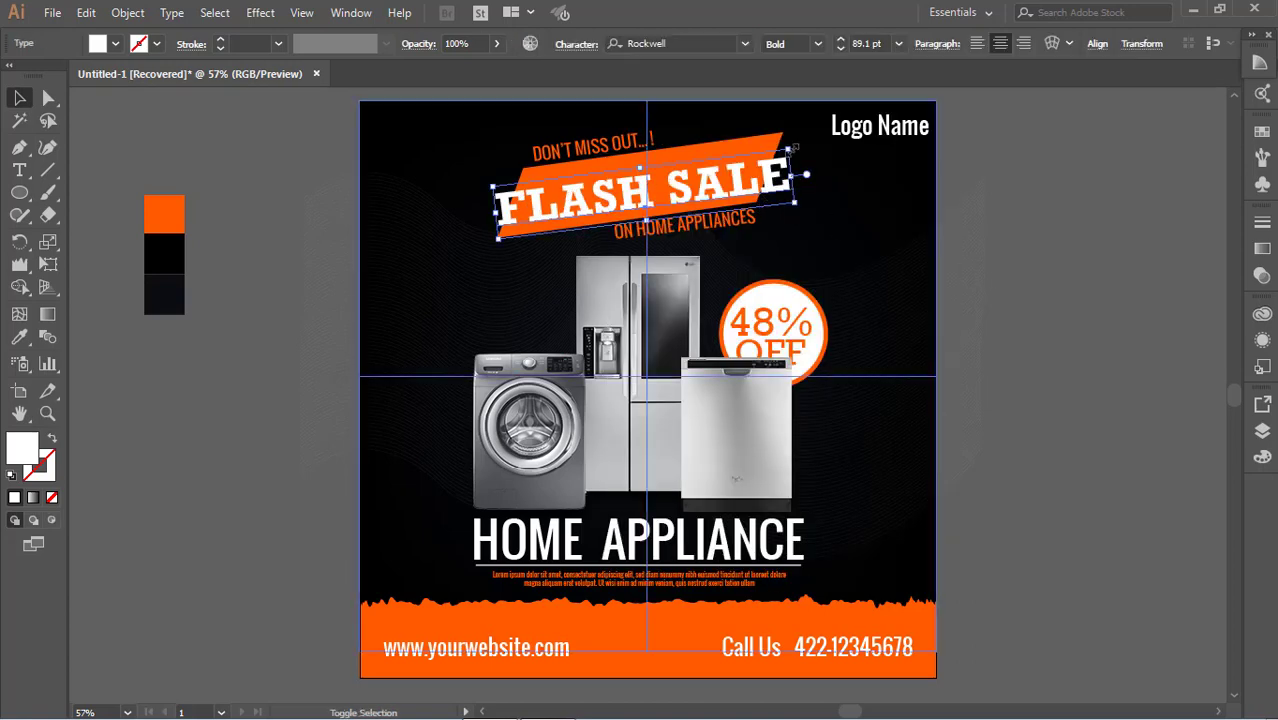
- Resize FLASH SALE, then undo both changes to restore its original font
left_click_drag(793, 148, 768, 160)
left_click(900, 300)
left_click(1130, 372)
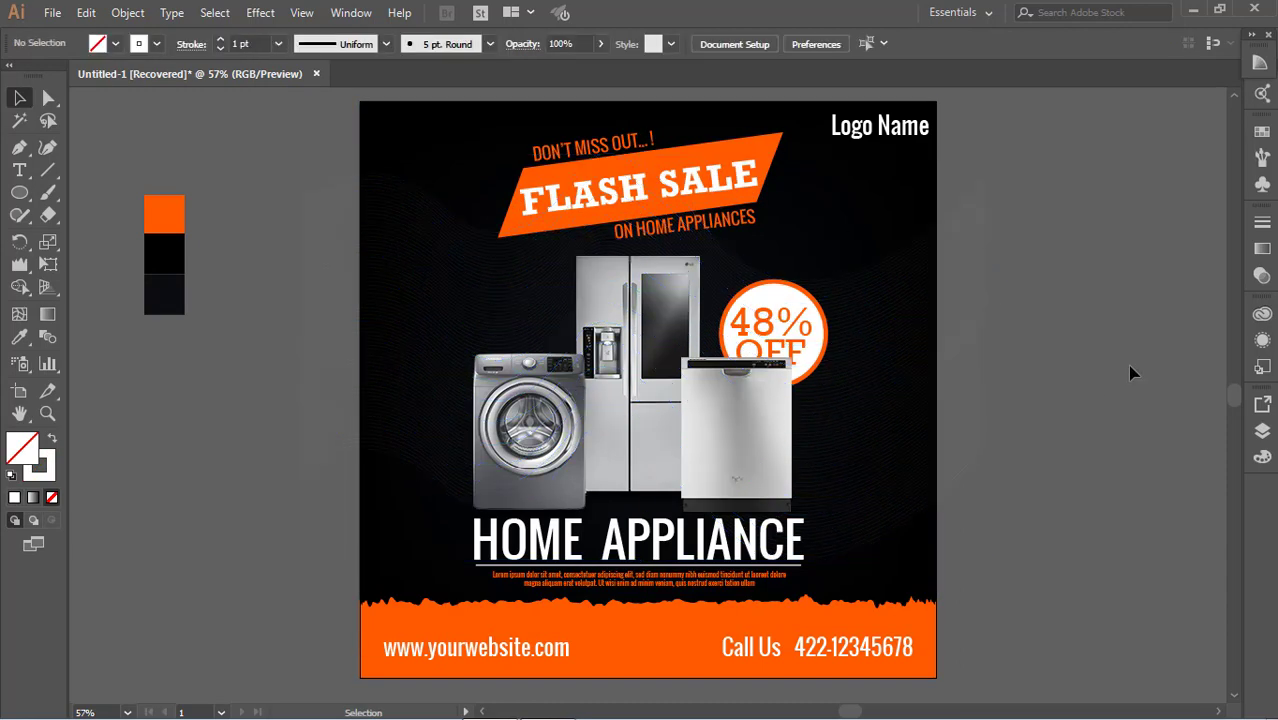
key("ctrl+z")
key("ctrl+z")
key("ctrl+z")
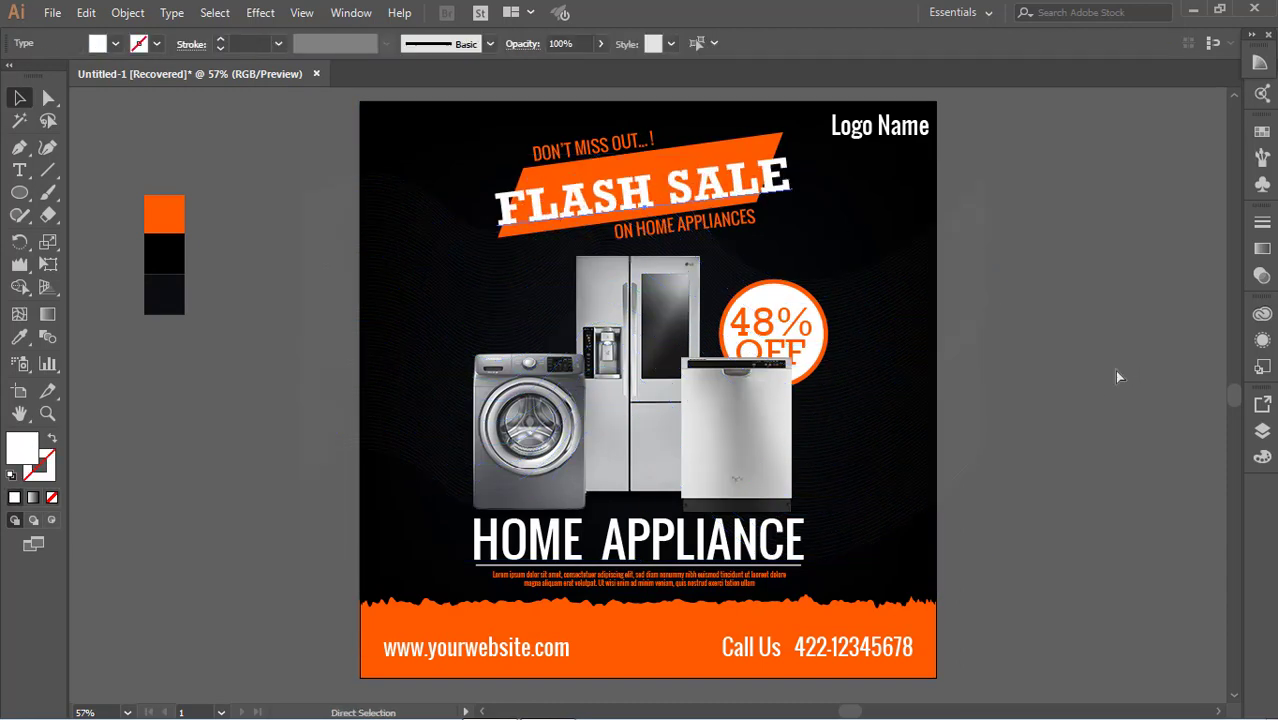
key("ctrl+z")
left_click(630, 175)
- Add a drop shadow to FLASH SALE (75% opacity, 7 px offset, 5 px blur)
left_click(260, 12)
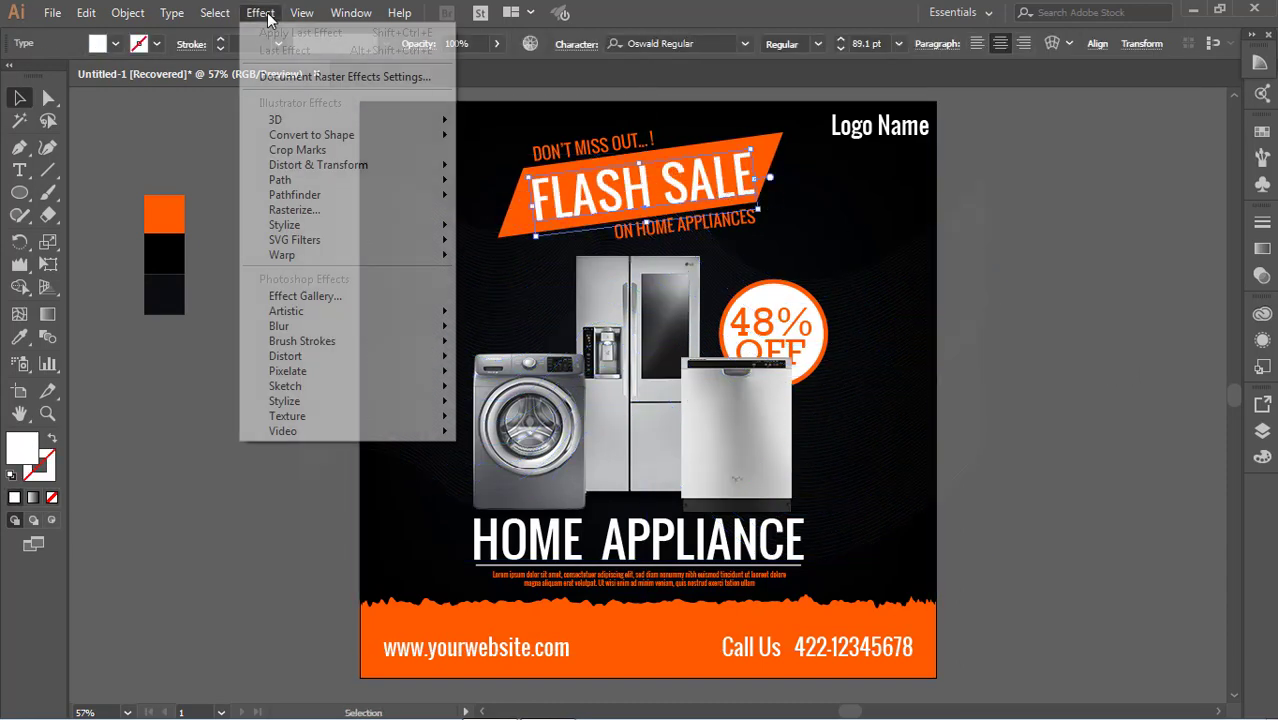
mouse_move(284, 225)
left_click(515, 227)
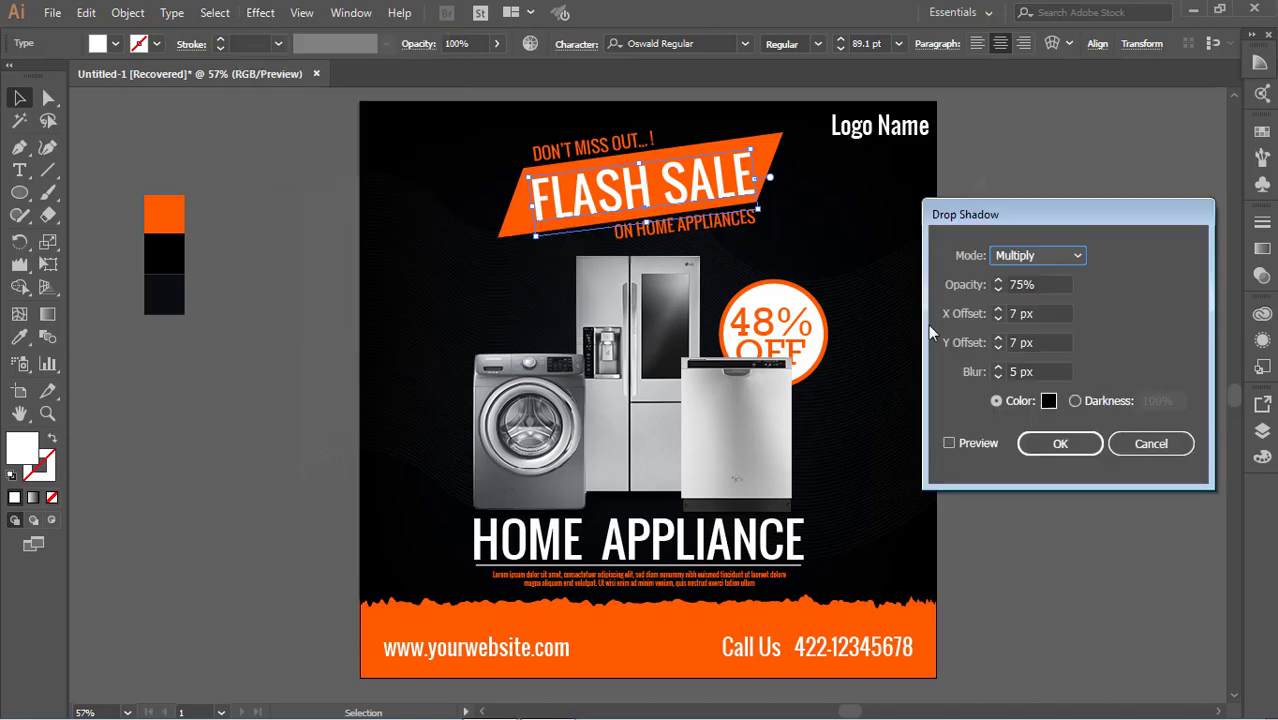
left_click(972, 442)
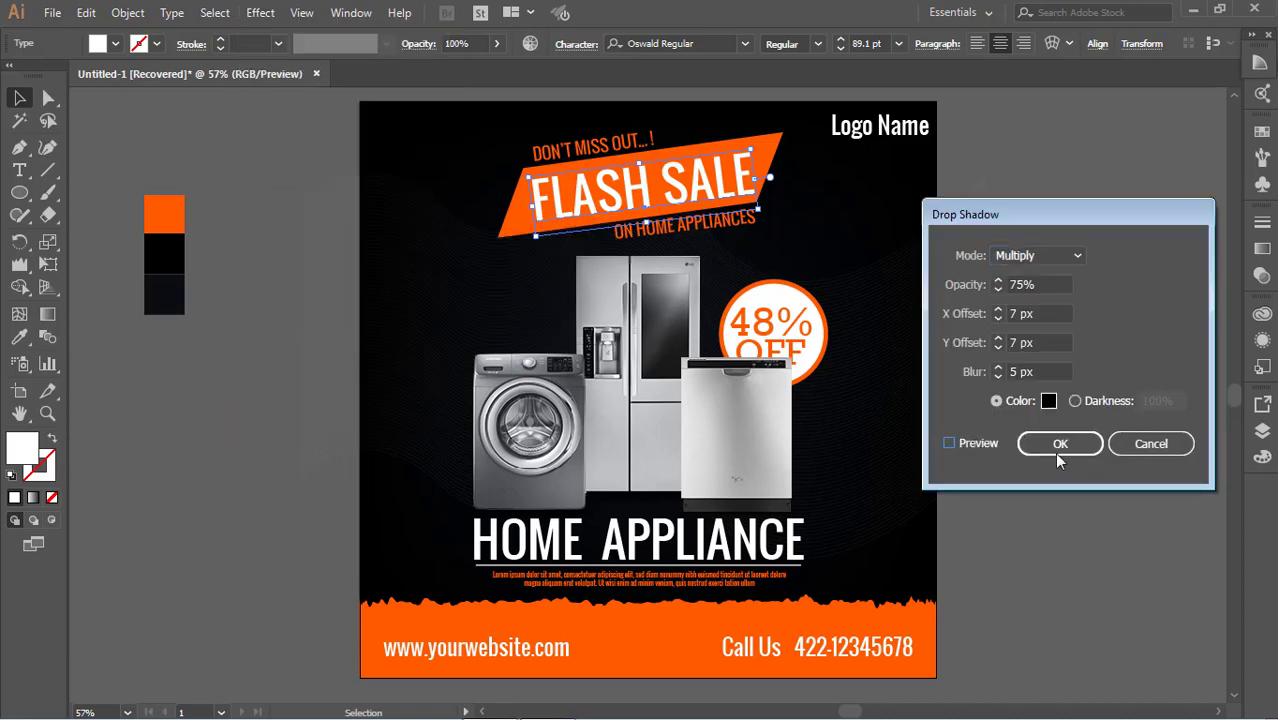
left_click(1058, 452)
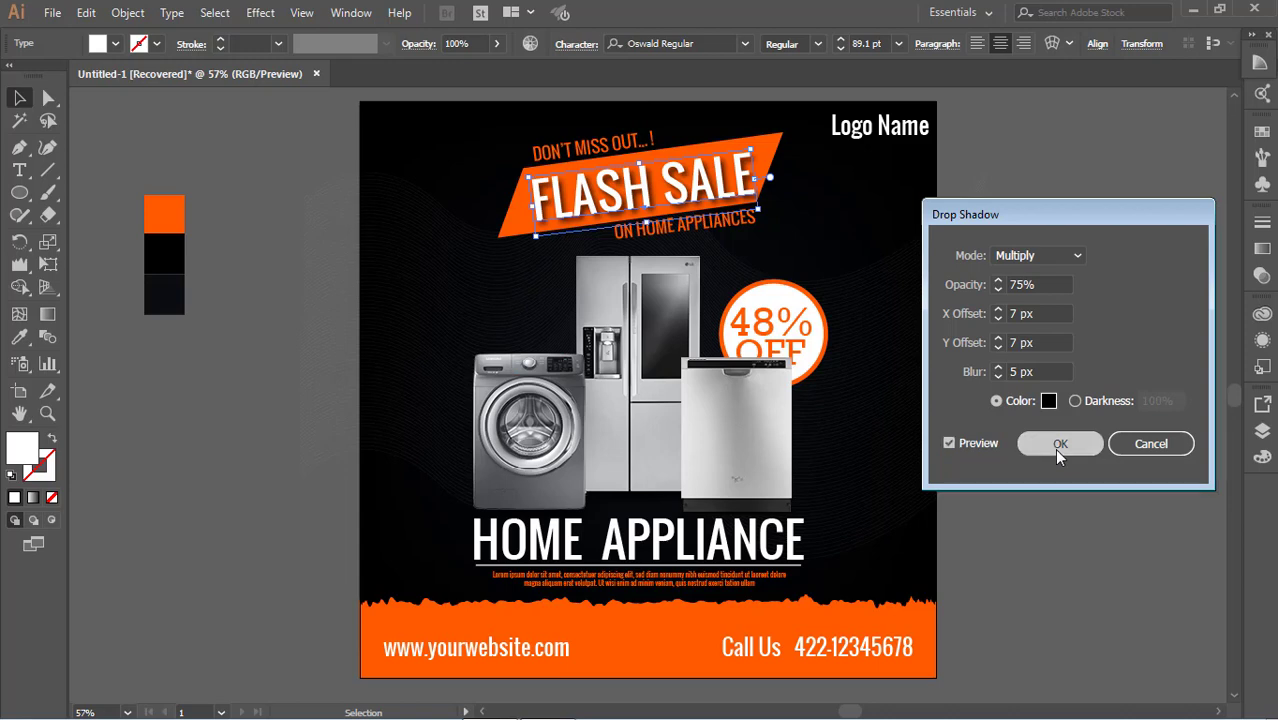
- Nudge the 48% OFF badge left and up with the arrow keys
left_click(787, 325)
key("Left")
key("Left")
key("Left")
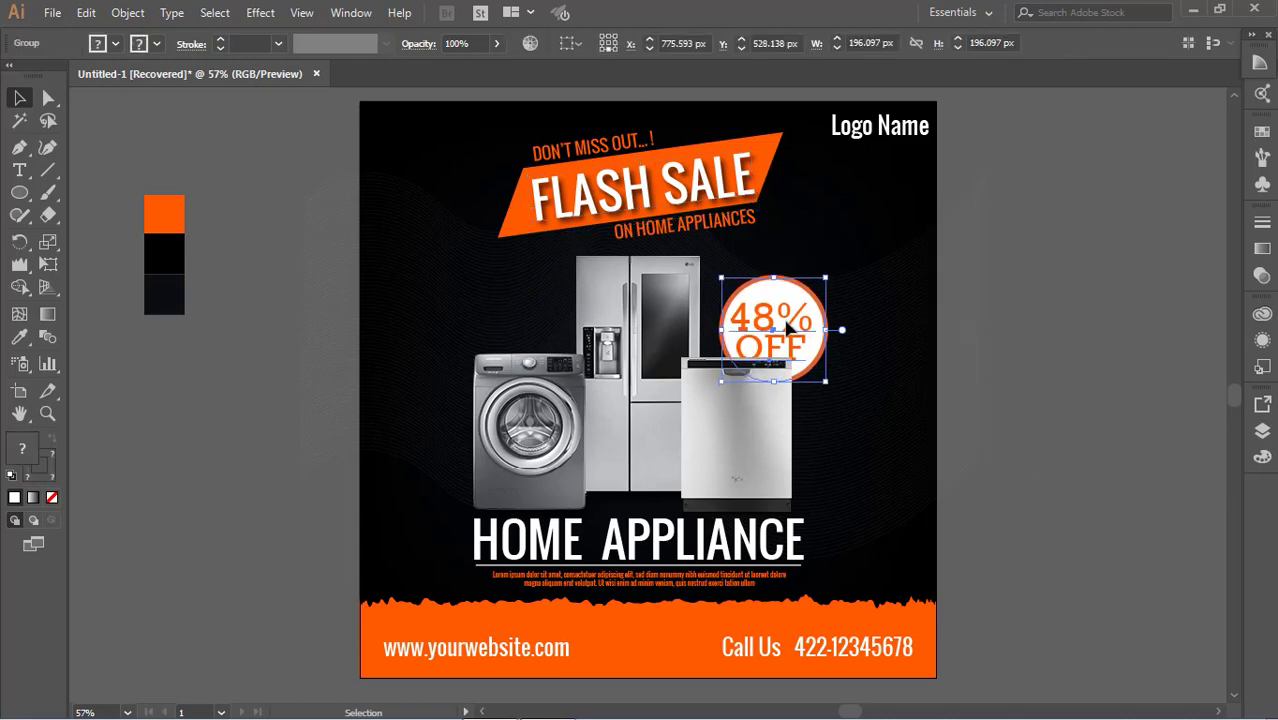
key("Up")
key("Up")
key("Up")
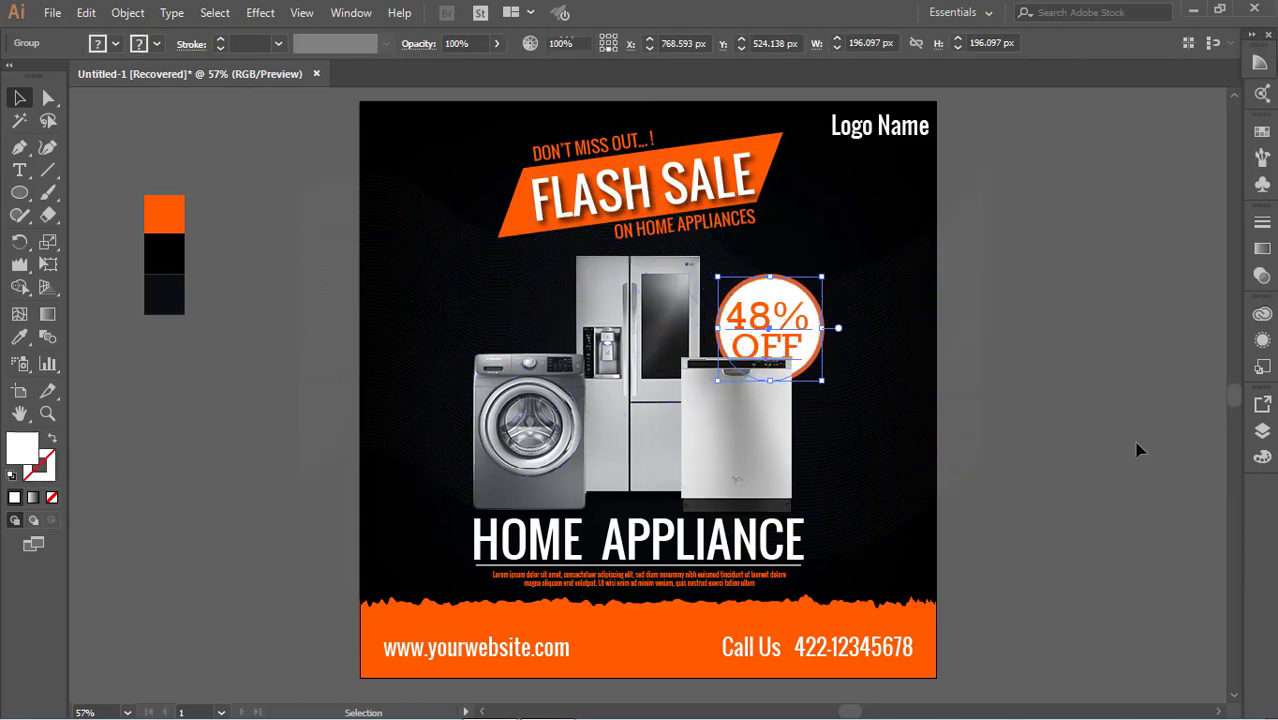
left_click(1135, 449)
- Shift the Call Us phone number line to the right
scroll(1007, 597, "down", 1)
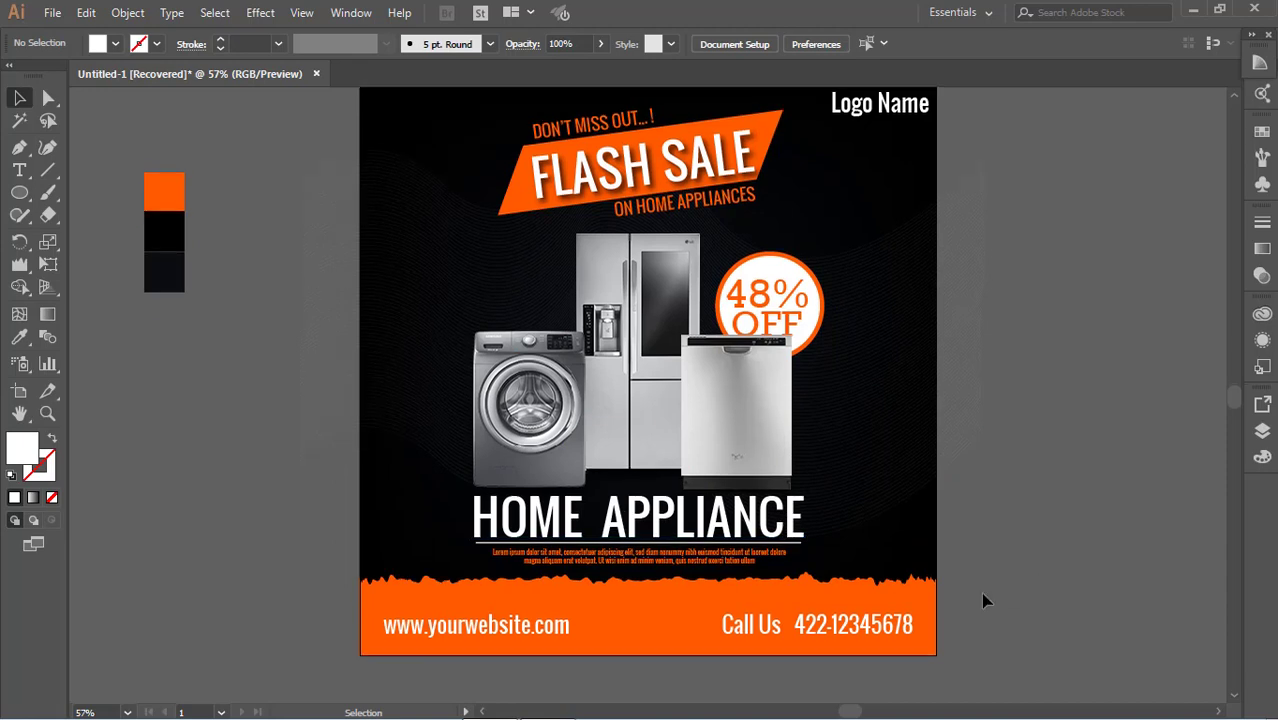
left_click(892, 626)
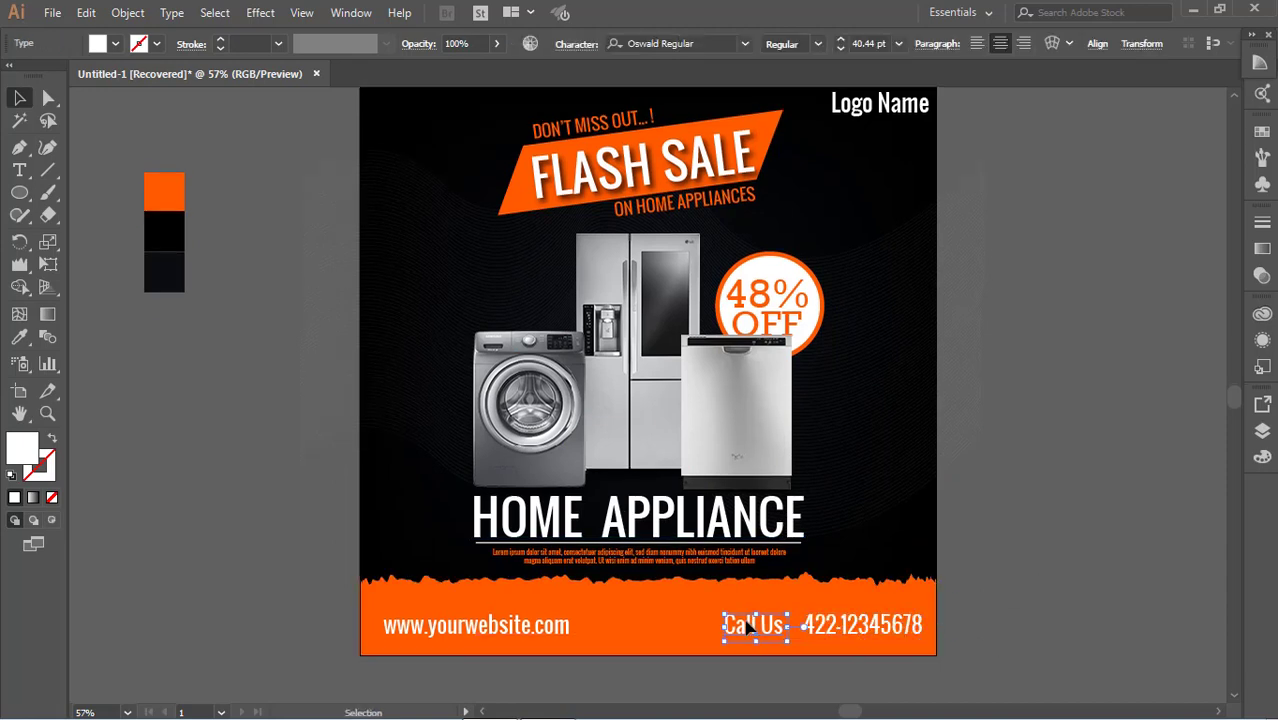
left_click(1086, 380)
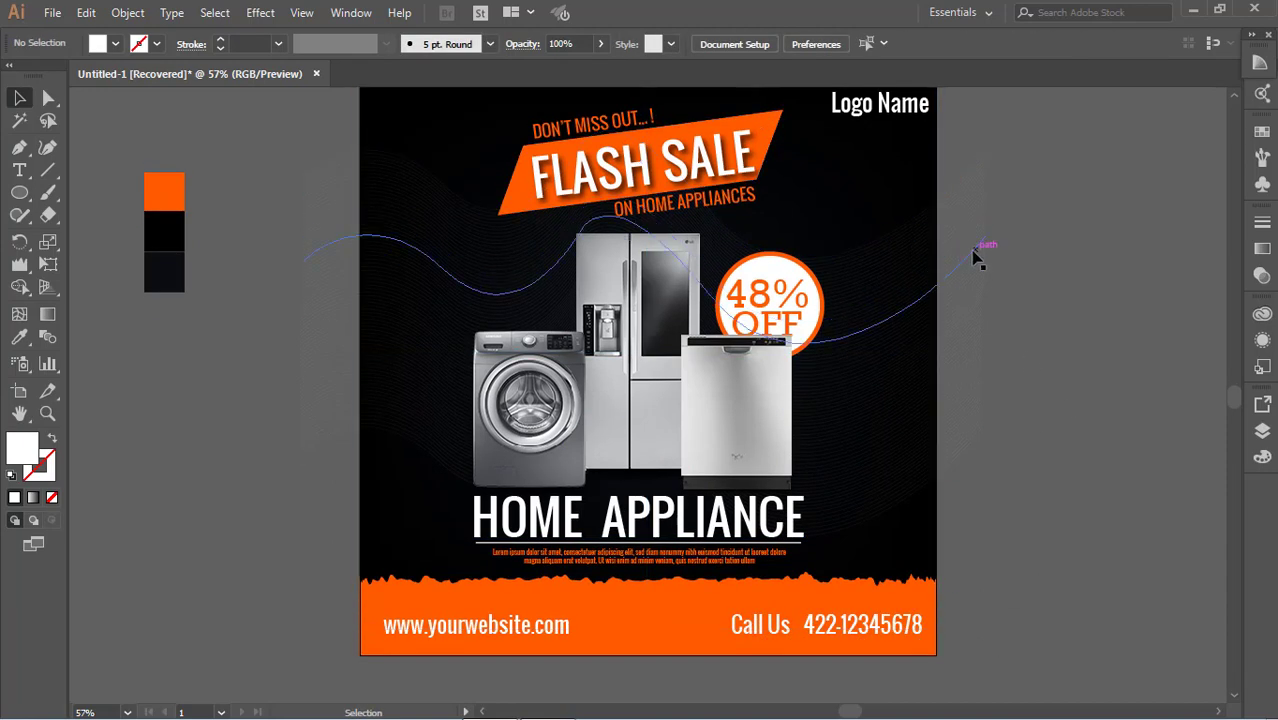
scroll(1043, 311, "up", 4)
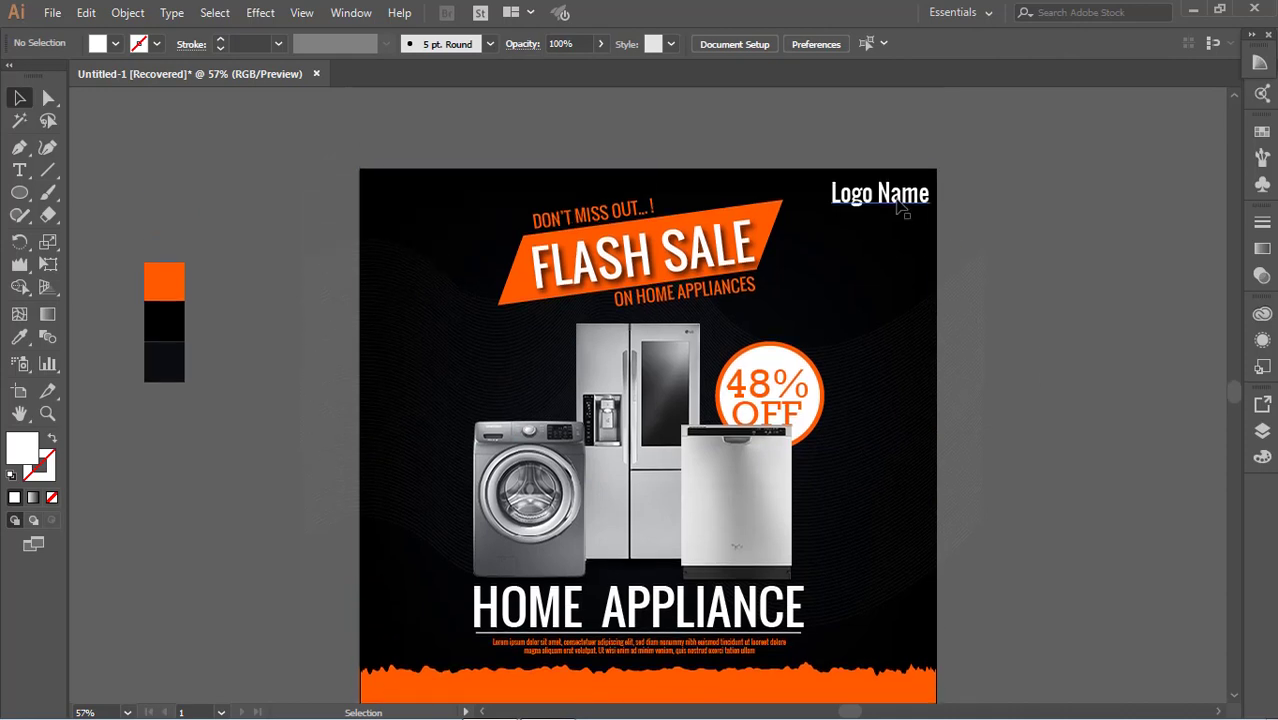
left_click(898, 198)
left_click(1047, 284)
scroll(1047, 284, "down", 4)
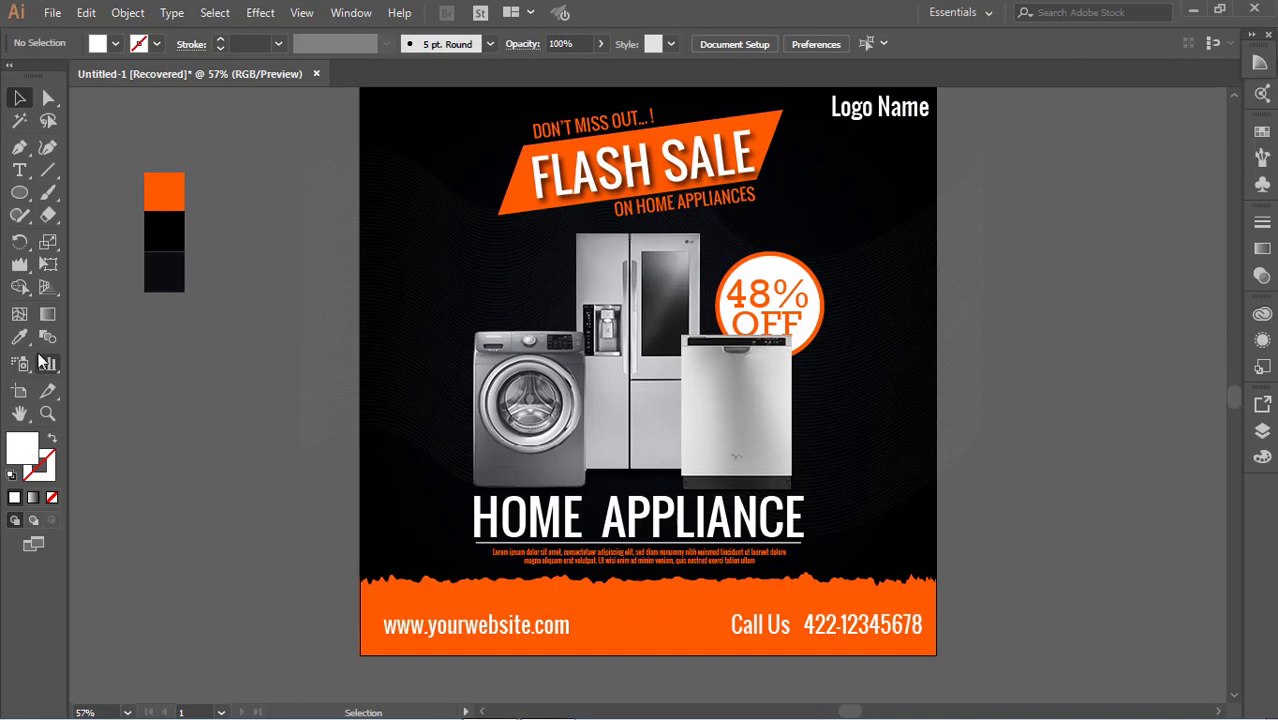
left_click(21, 148)
scroll(258, 230, "up", 4)
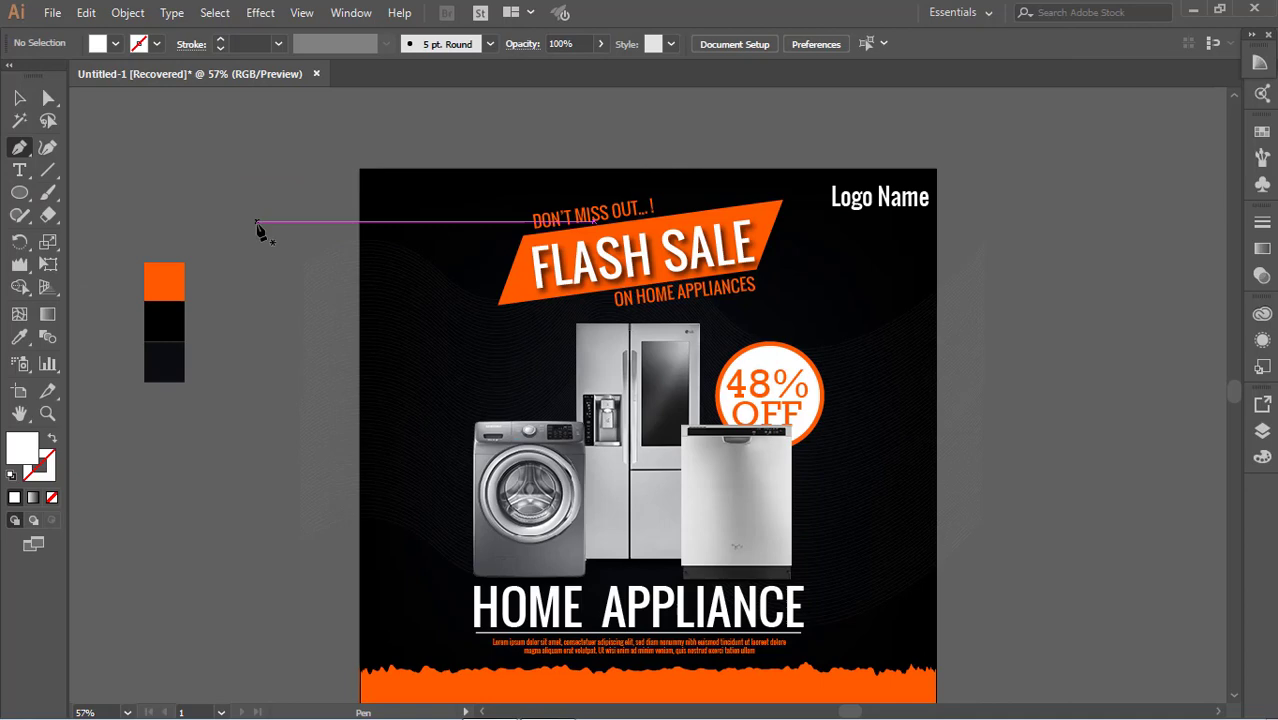
- Draw a closed blob over the top-left corner and fill it orange
left_click(322, 222)
scroll(400, 200, "up", 5)
left_click_drag(451, 285, 460, 137)
left_click(308, 158)
left_click(270, 272)
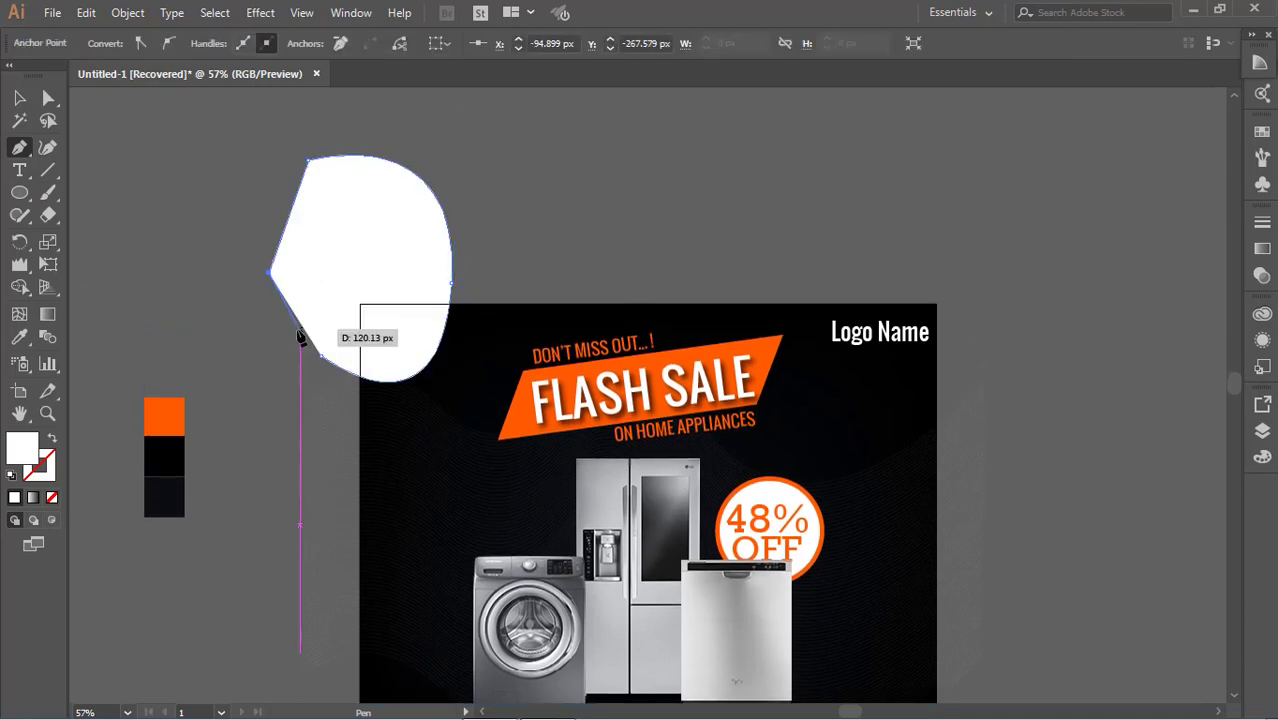
left_click(31, 101)
left_click(19, 337)
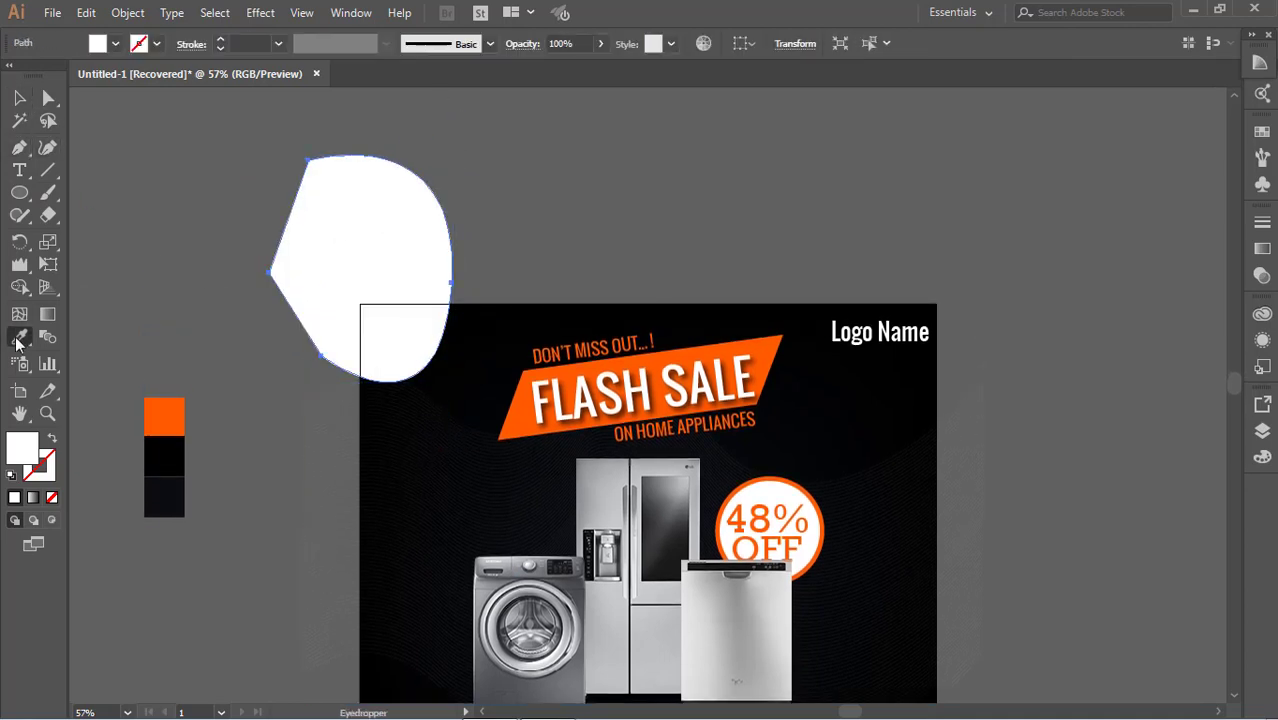
left_click(607, 362)
- Ungroup the 48% OFF badge
left_click(19, 97)
left_click(1021, 493)
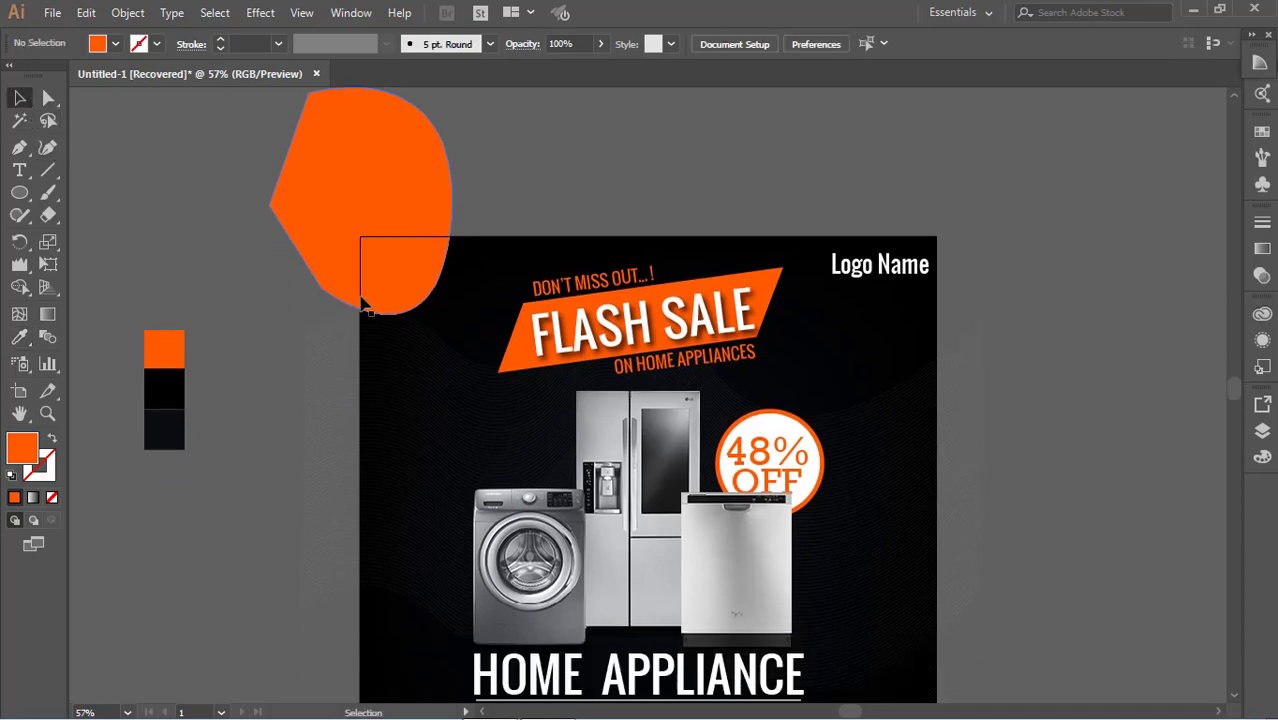
scroll(1021, 493, "down", 3)
scroll(1037, 495, "down", 1)
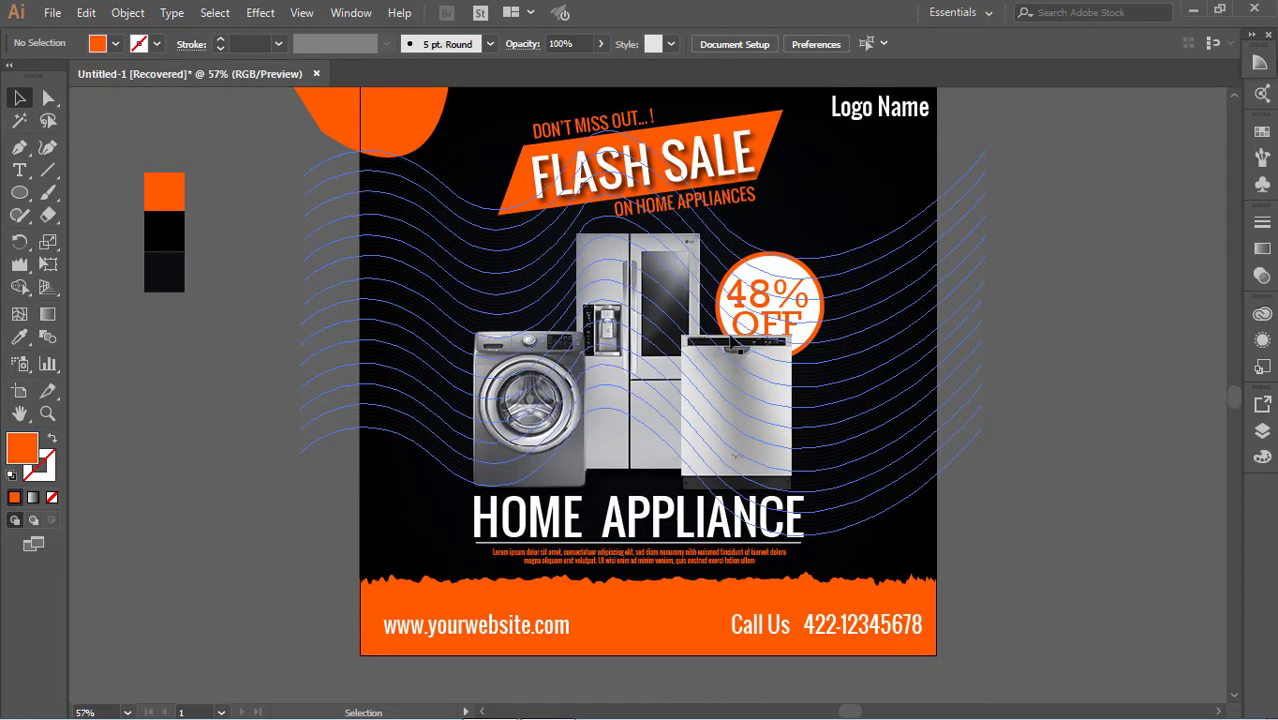
left_click(799, 297)
right_click(795, 298)
left_click(876, 436)
- Make the 48% OFF badge text black
left_click(1178, 374)
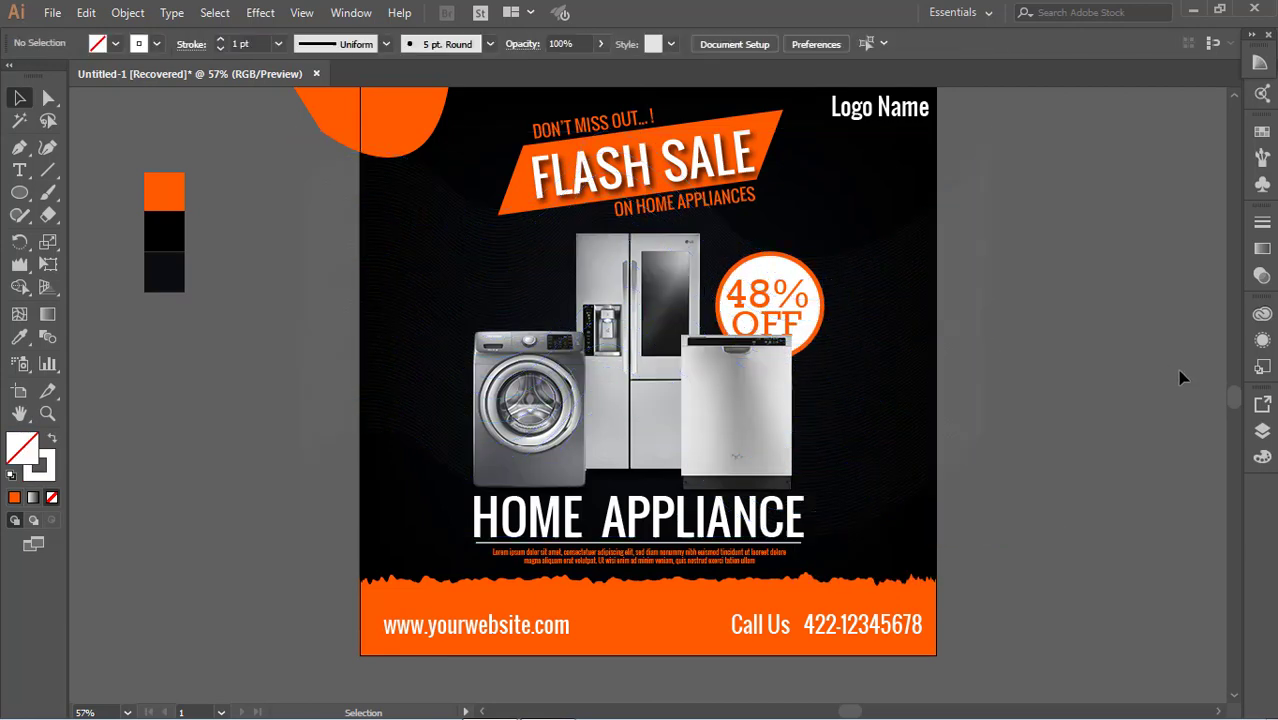
left_click(800, 305)
left_click(115, 43)
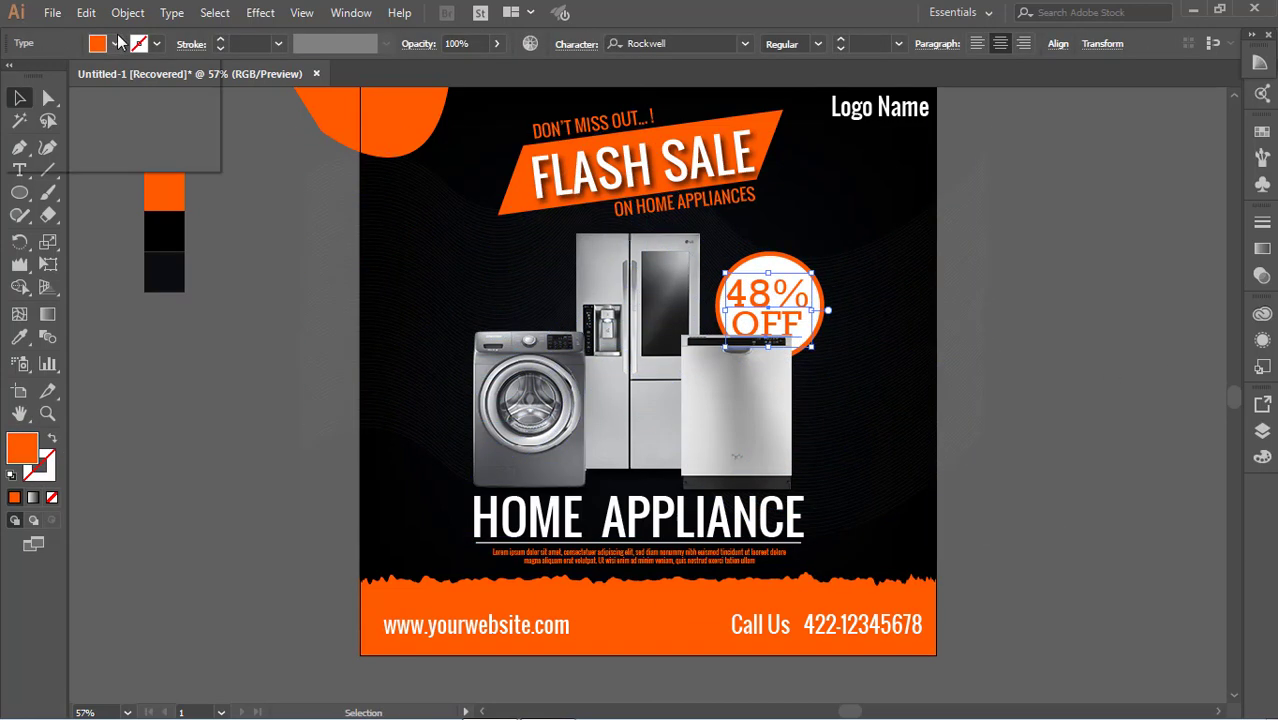
left_click(52, 75)
key("Escape")
left_click(164, 250)
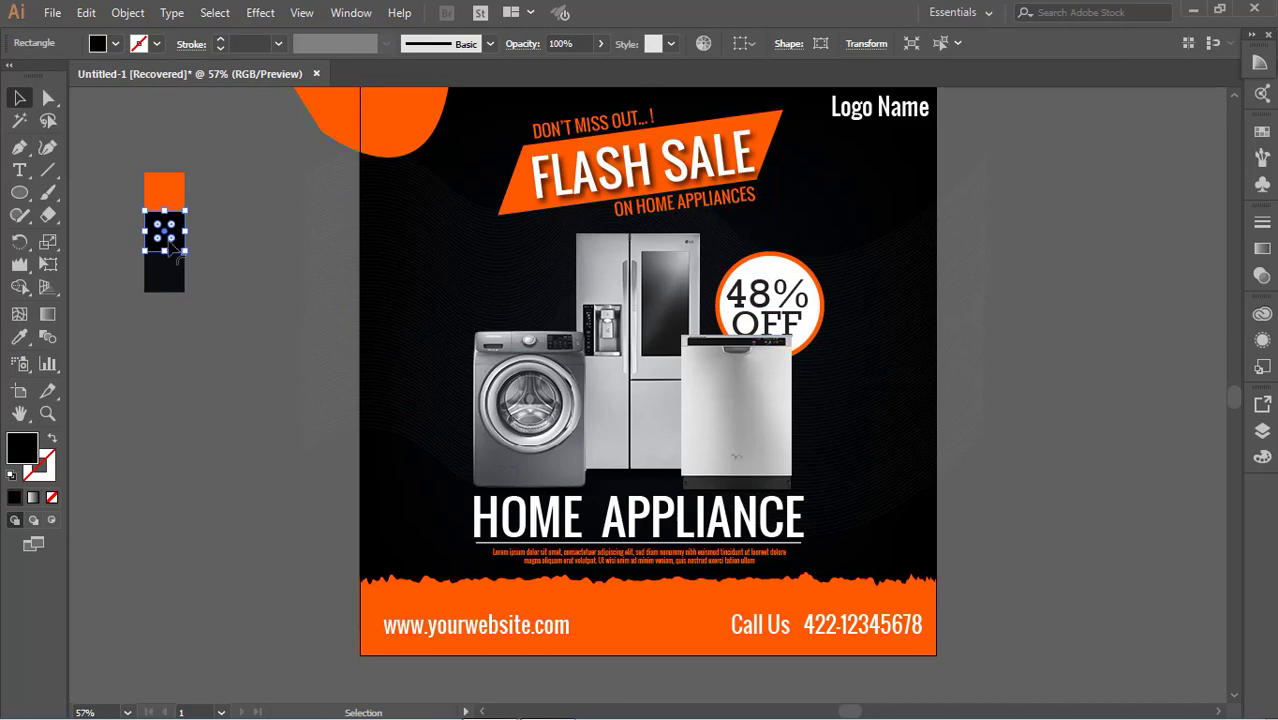
left_click(240, 375)
left_click(775, 325)
left_click(790, 340, "shift")
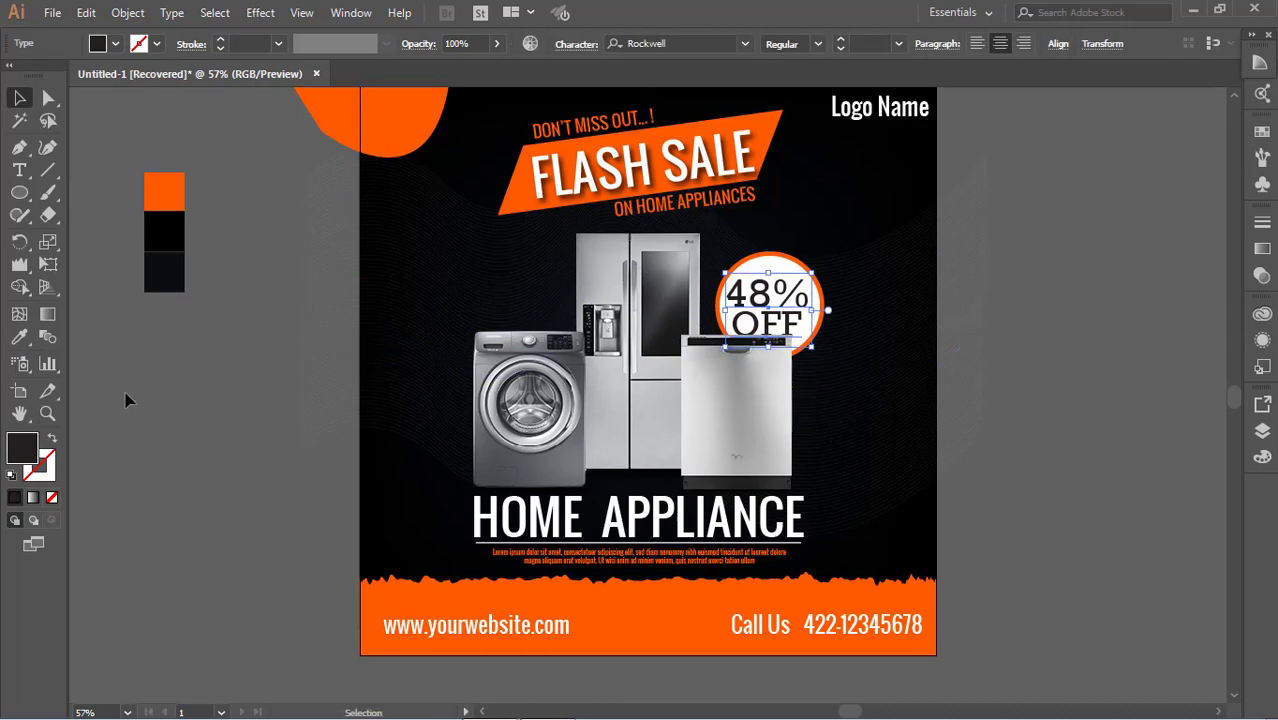
left_click(19, 338)
left_click(167, 227)
left_click(19, 97)
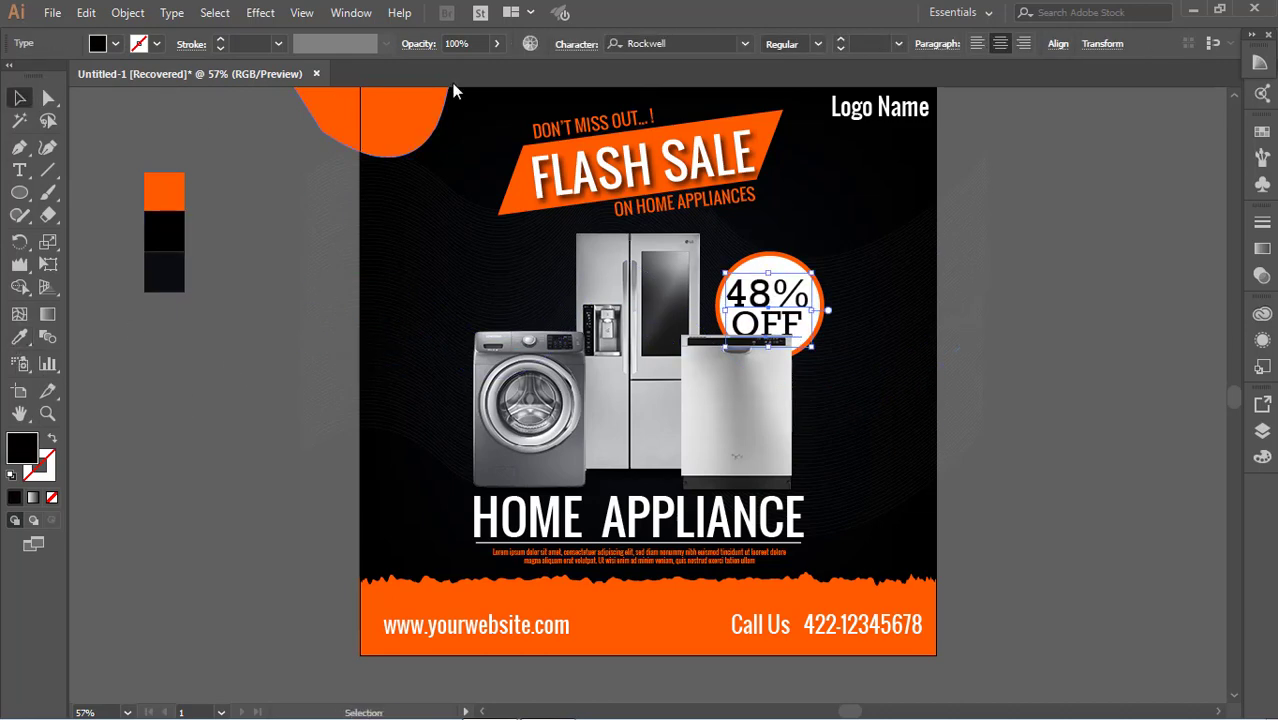
- Set the 48% OFF text font to Schadow BT
left_click(665, 44)
key("Down")
key("Down")
key("Down")
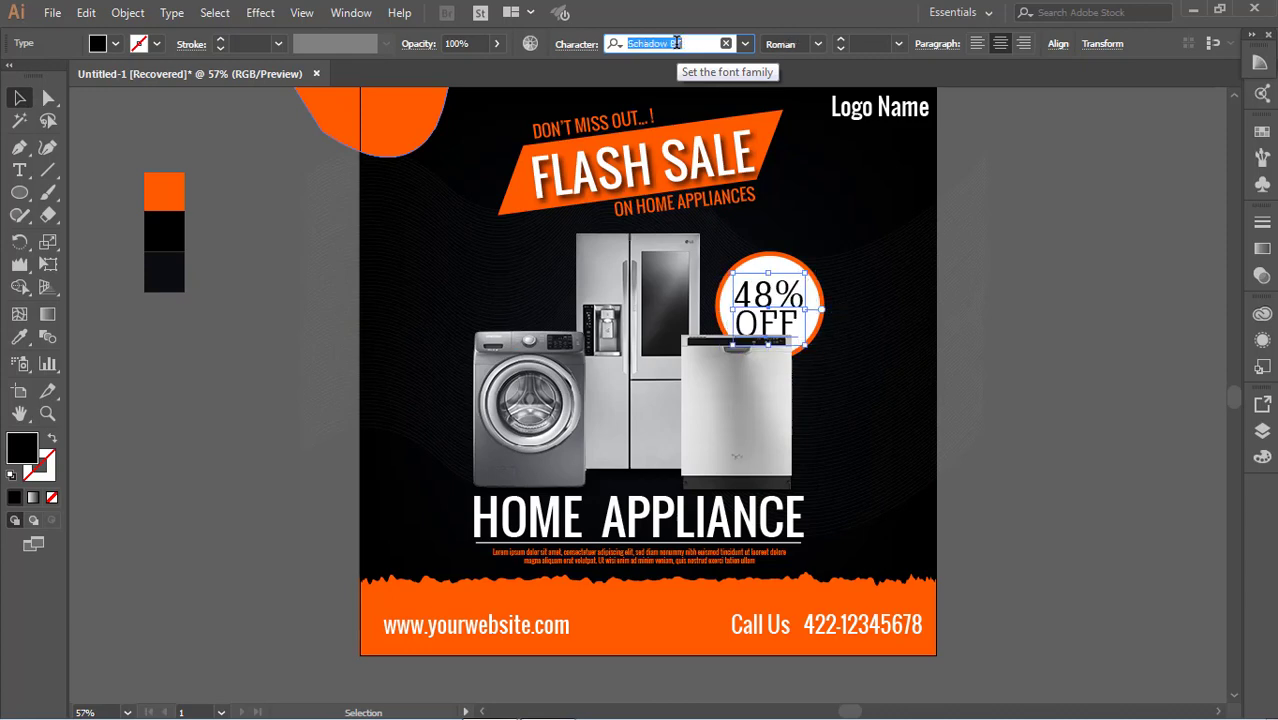
key("Down")
key("Down")
key("Down")
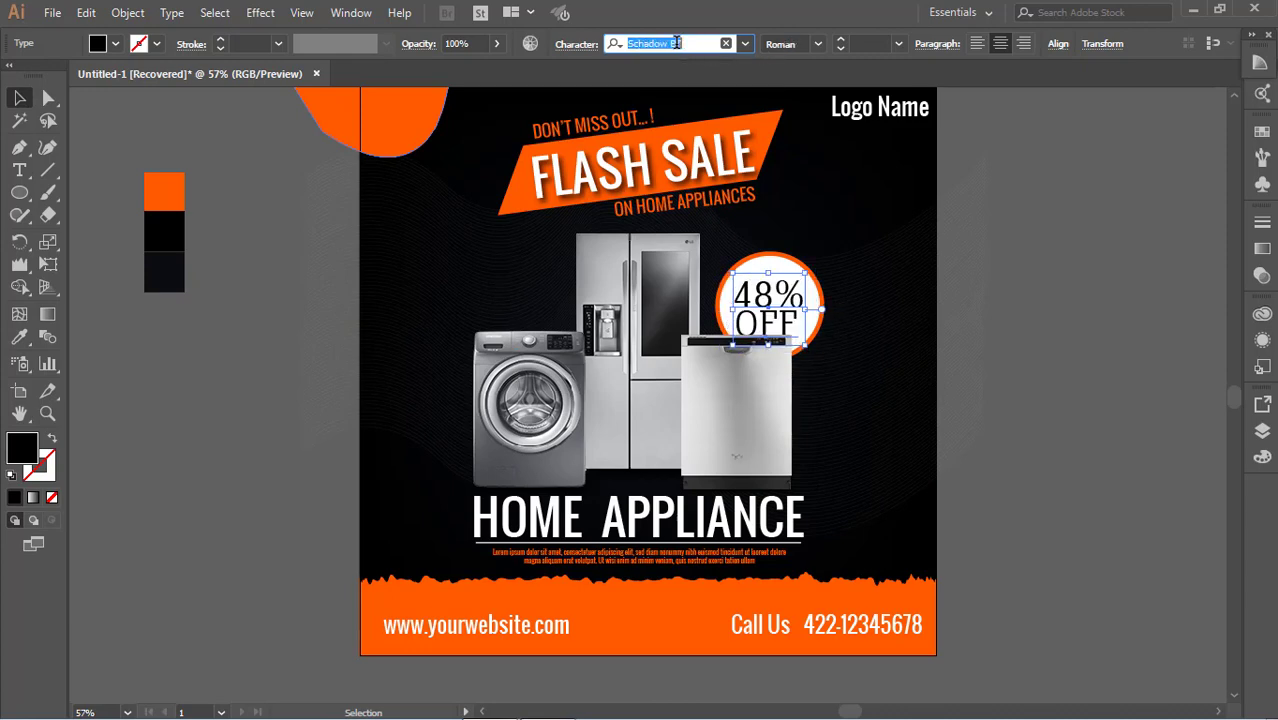
key("Return")
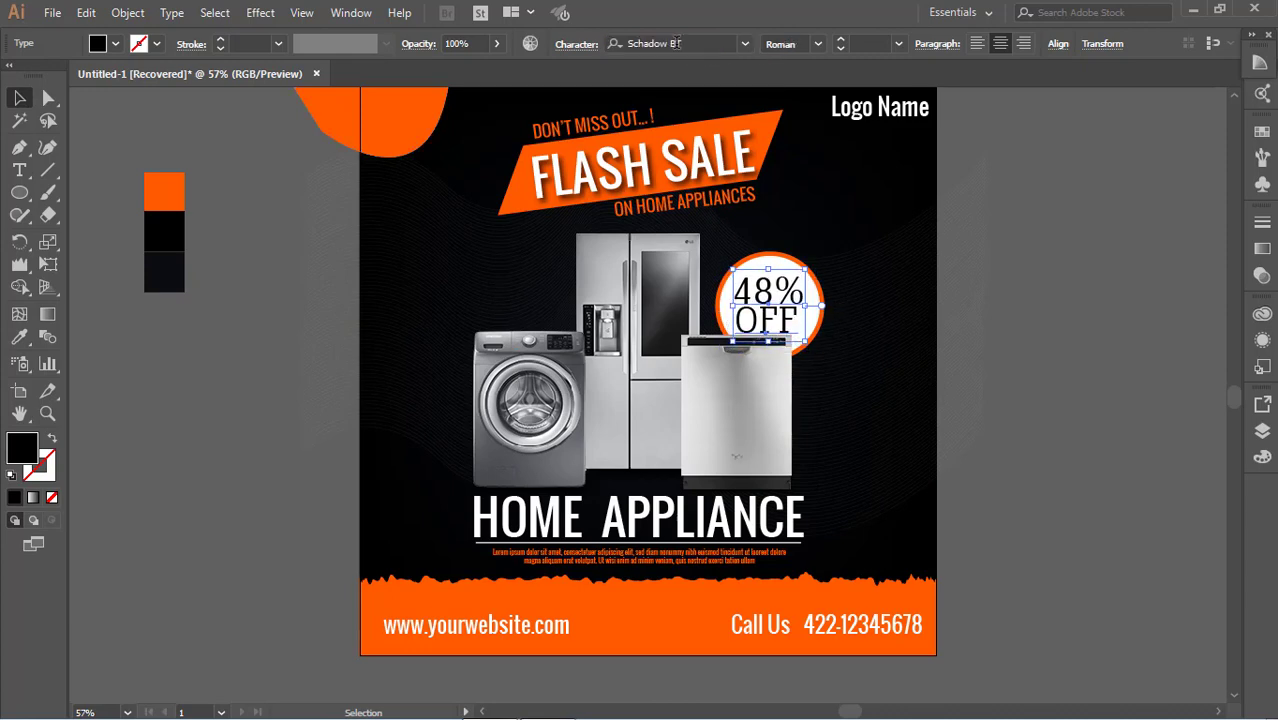
left_click(1069, 316)
- Make the ON HOME APPLIANCES subtitle white
scroll(1069, 316, "up", 3)
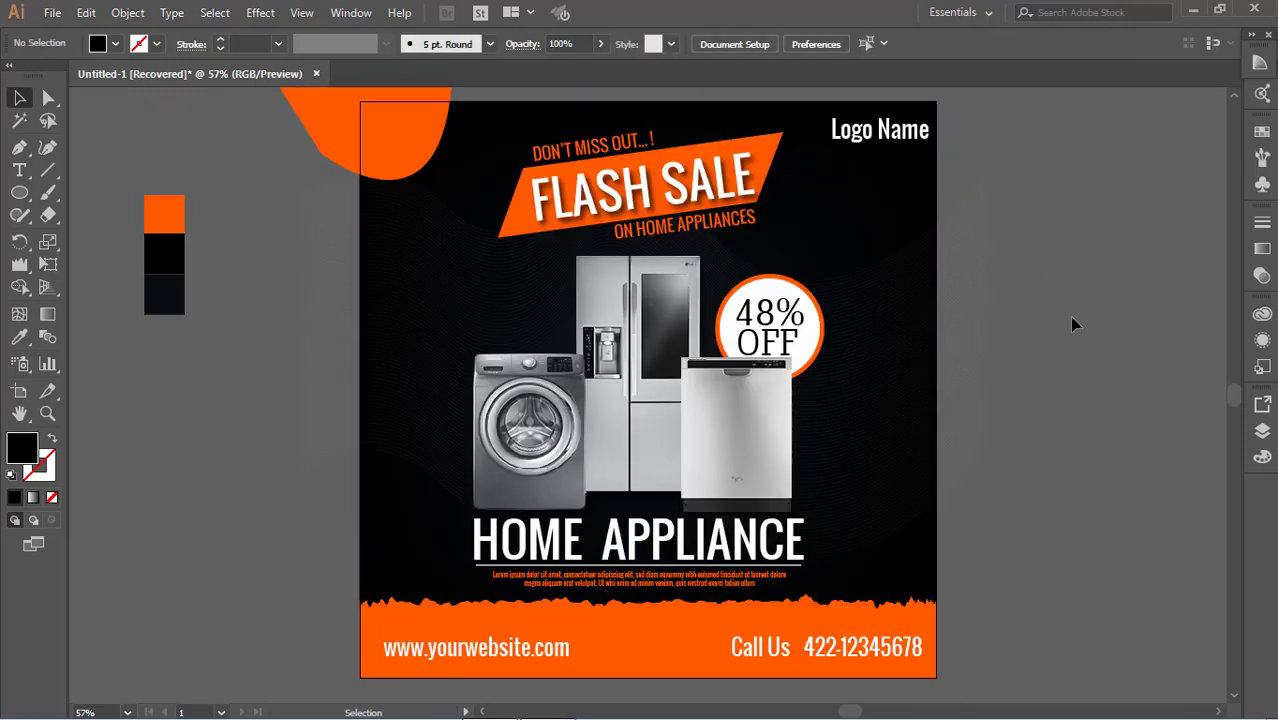
left_click(889, 186)
scroll(1030, 245, "down", 3)
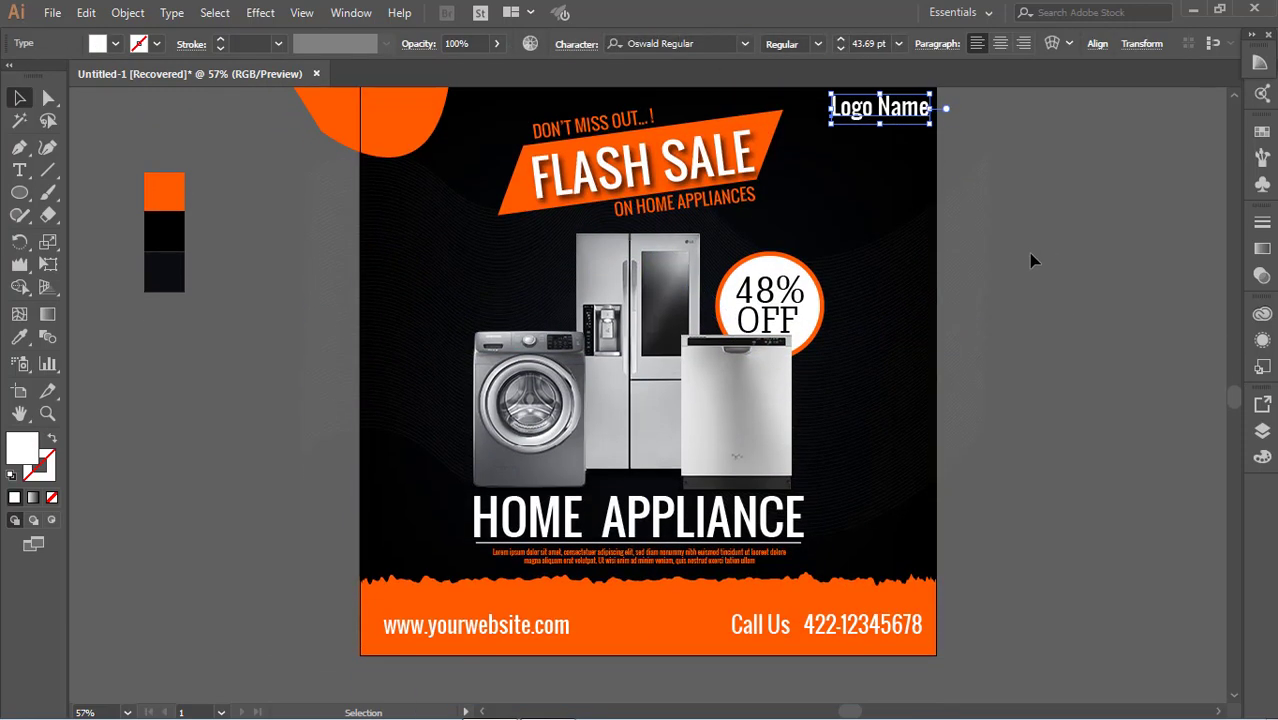
left_click(750, 198)
key("i")
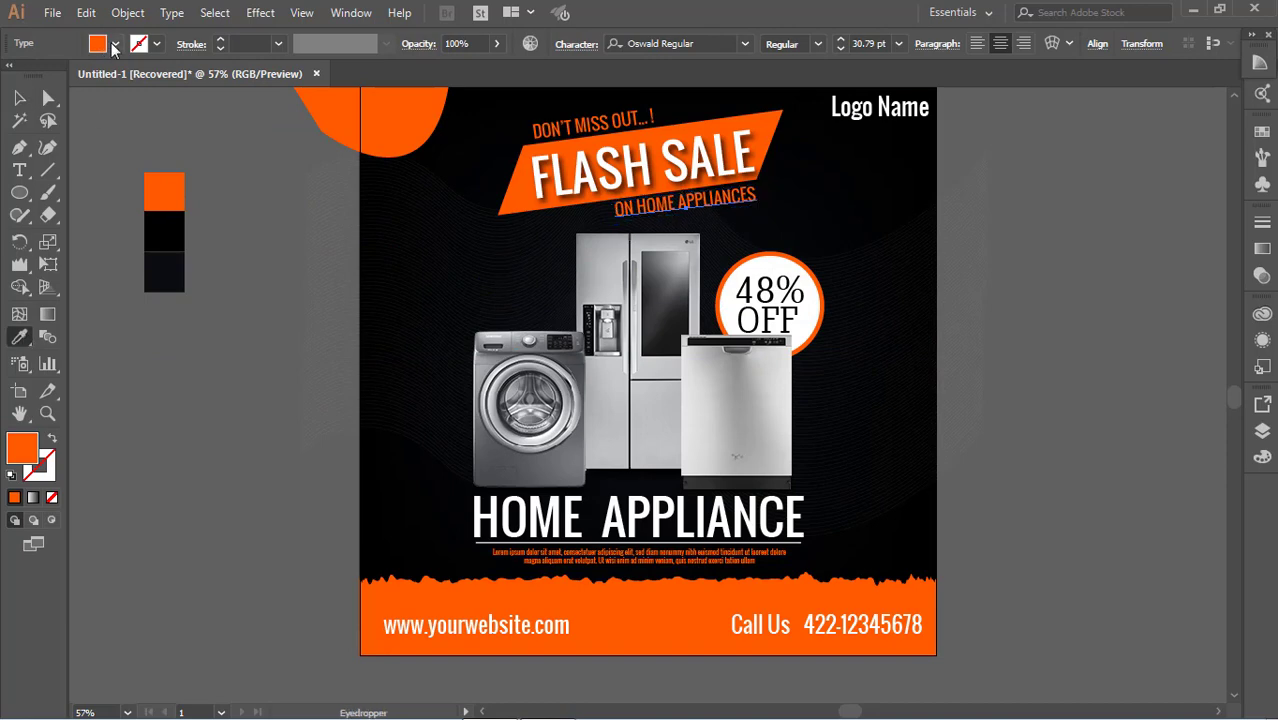
left_click(115, 44)
left_click(38, 78)
key("Escape")
key("v")
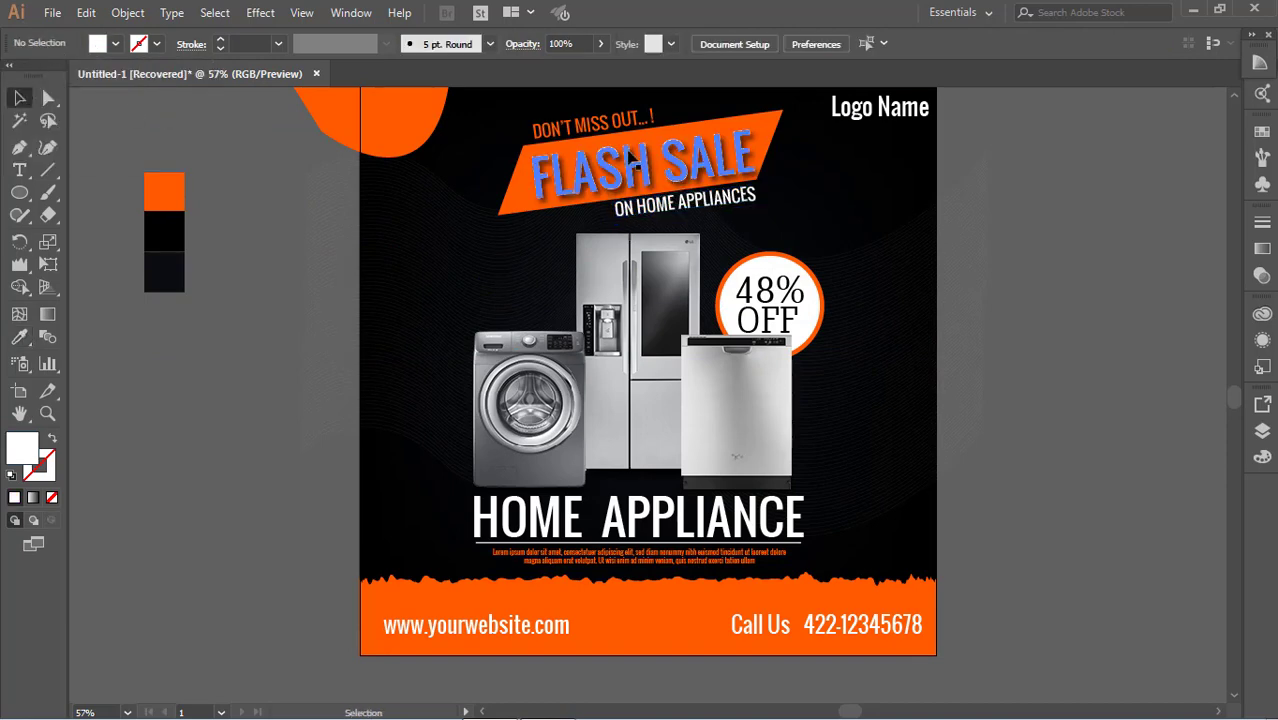
- Nudge DON'T MISS OUT..! two steps to the left
left_click(578, 128)
key("Left")
key("Left")
key("Left")
key("Left")
key("Left")
key("Left")
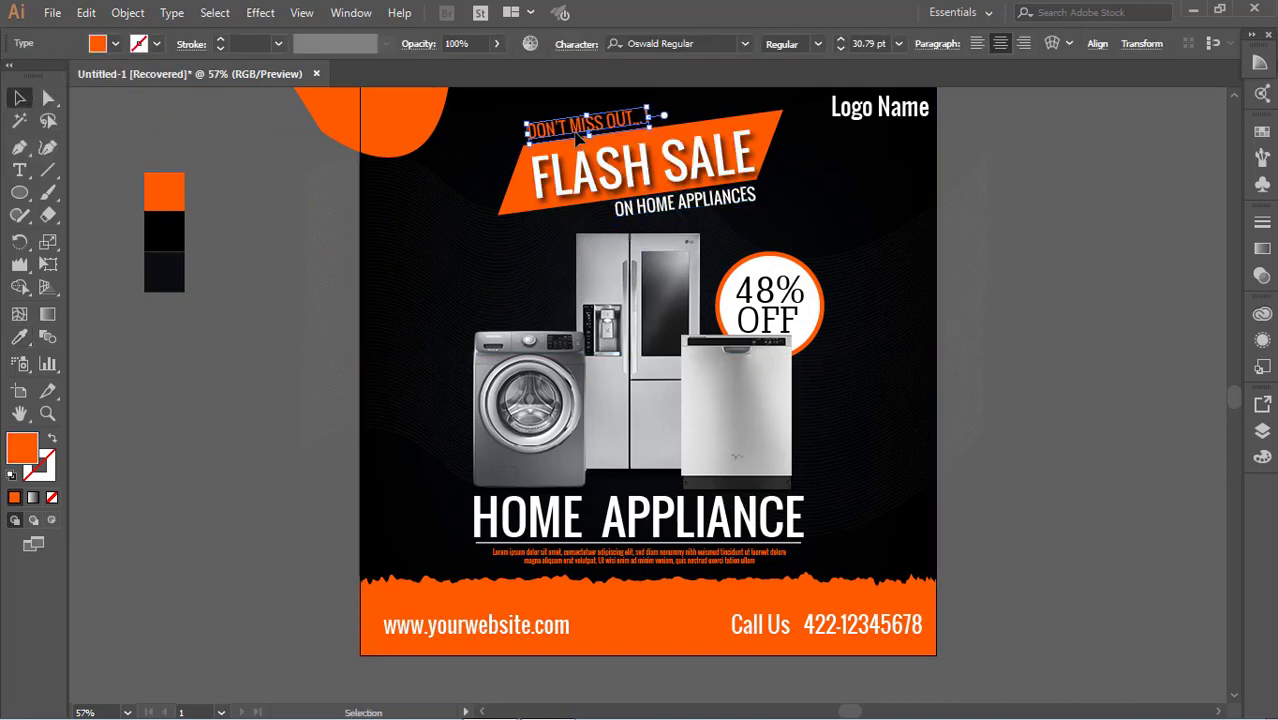
key("Left")
key("Left")
key("Left")
key("ctrl+shift+a")
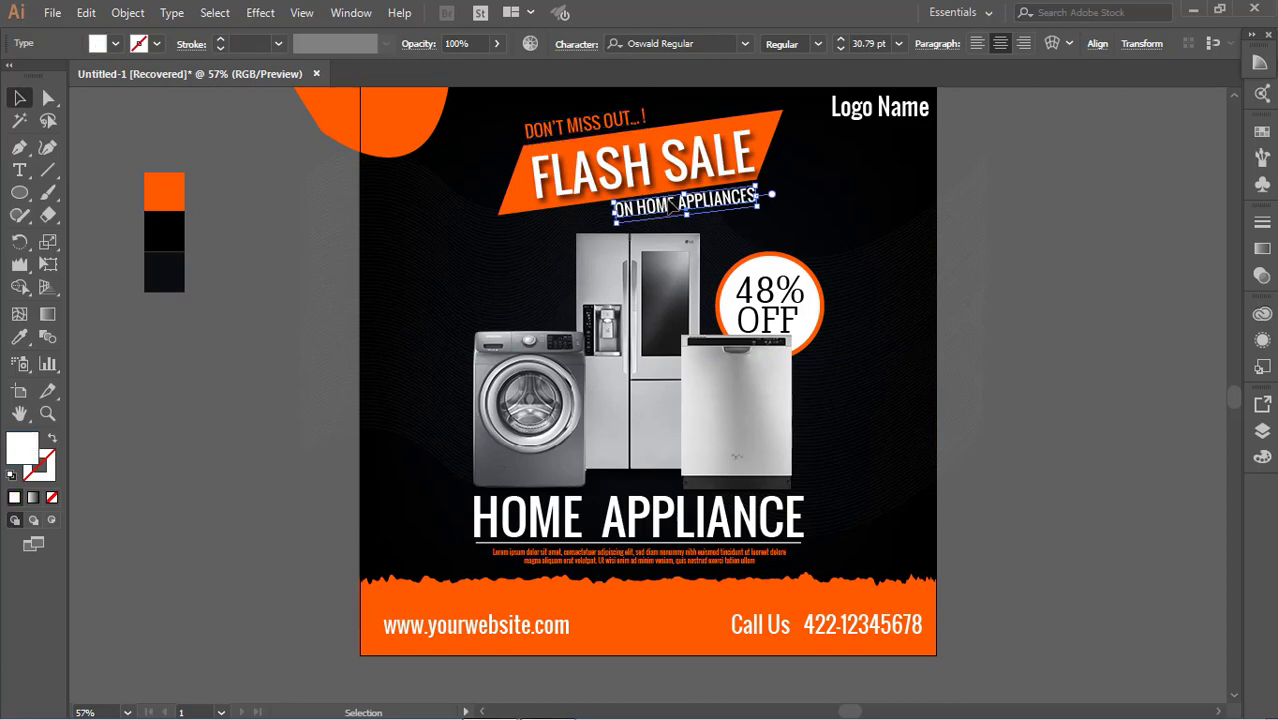
- Colour the word APPLIANCE in the HOME APPLIANCE headline orange
scroll(1064, 300, "down", 1)
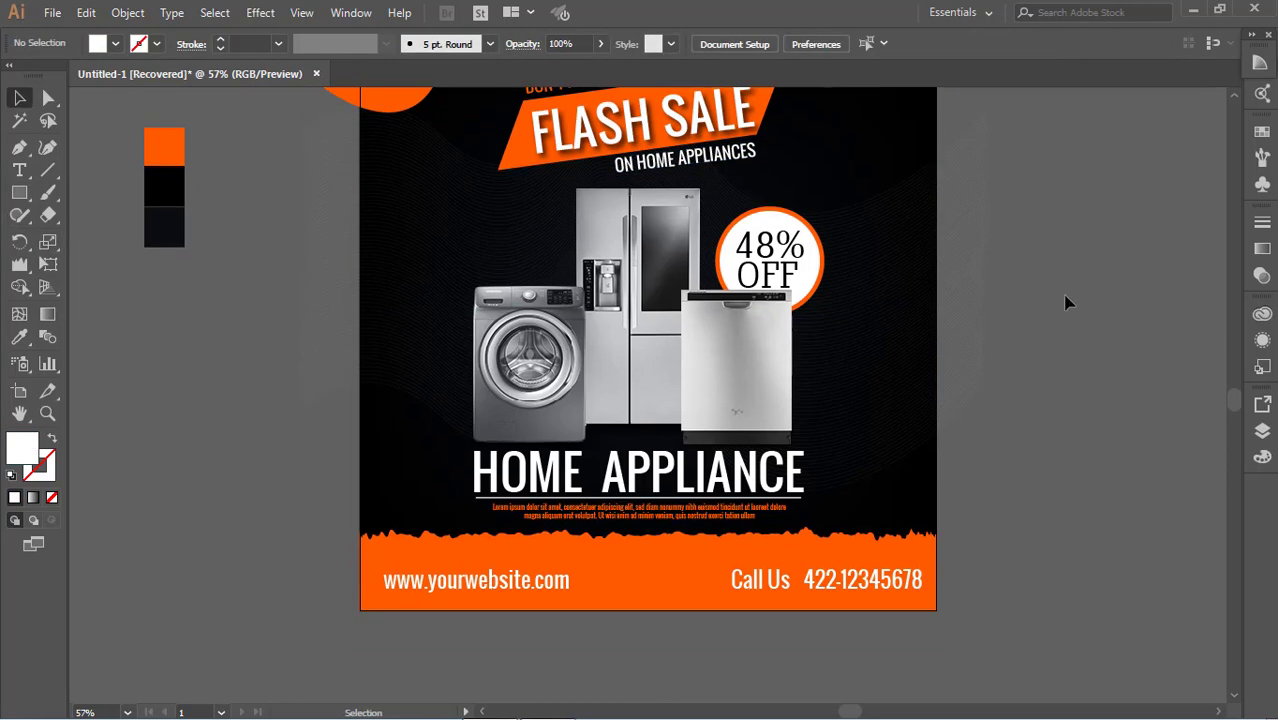
left_click(748, 490)
key("t")
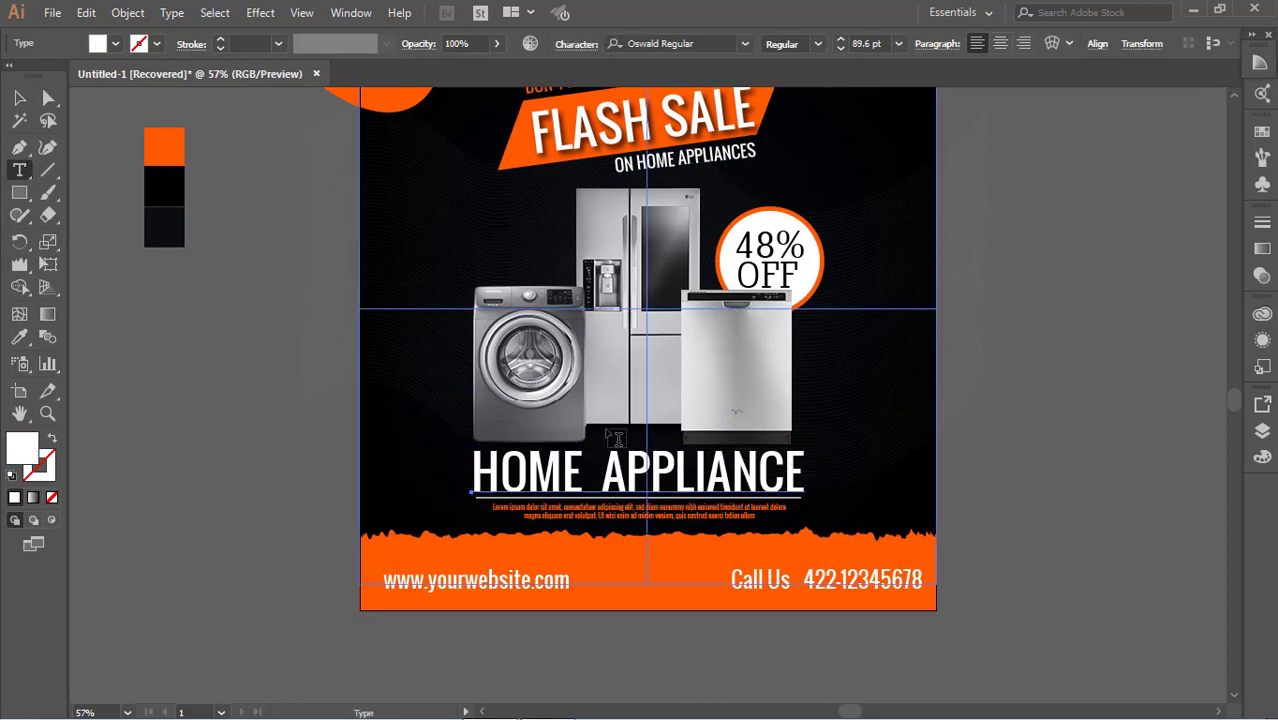
double_click(603, 470)
left_click(164, 145)
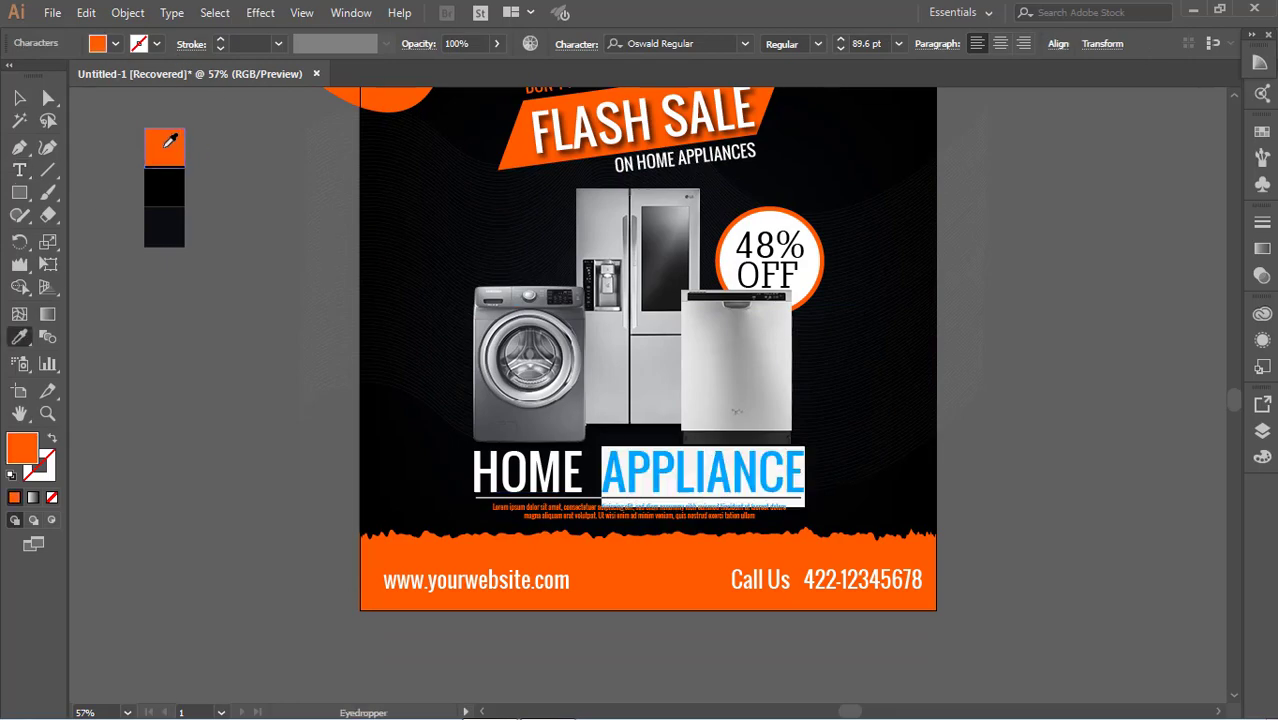
key("v")
left_click(164, 145)
scroll(408, 357, "up", 2)
scroll(783, 416, "down", 2)
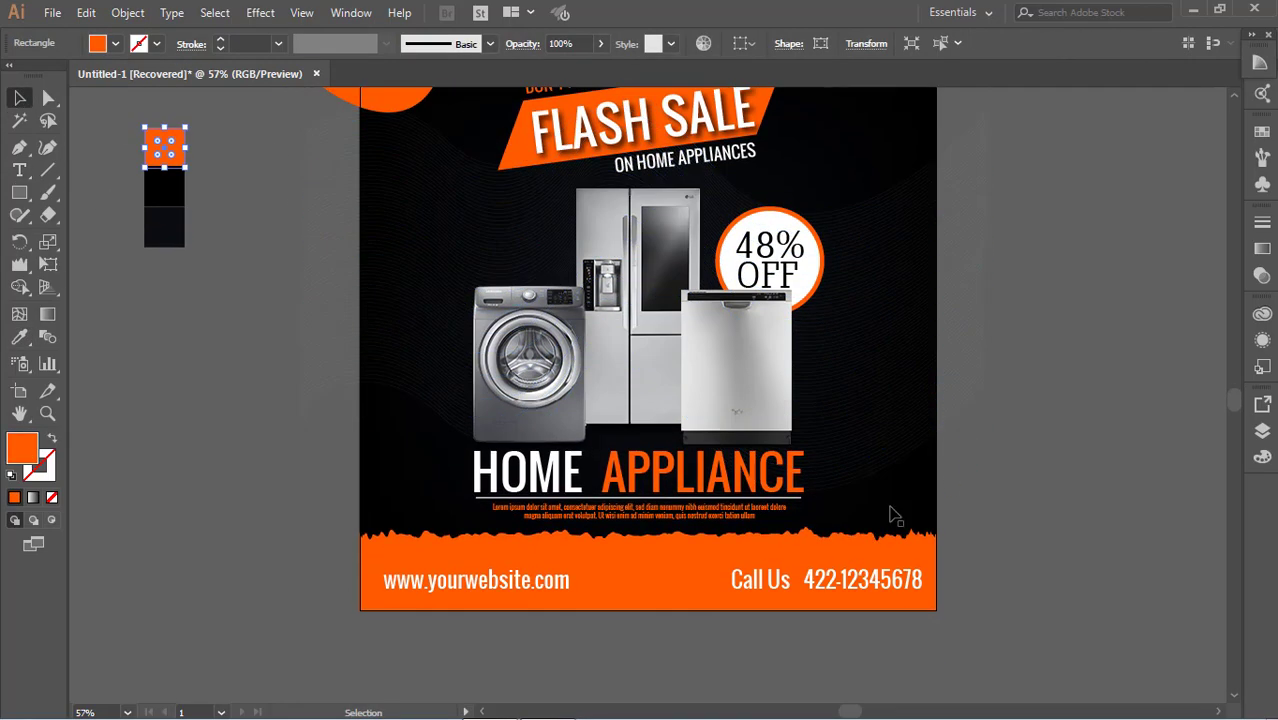
scroll(679, 487, "up", 1)
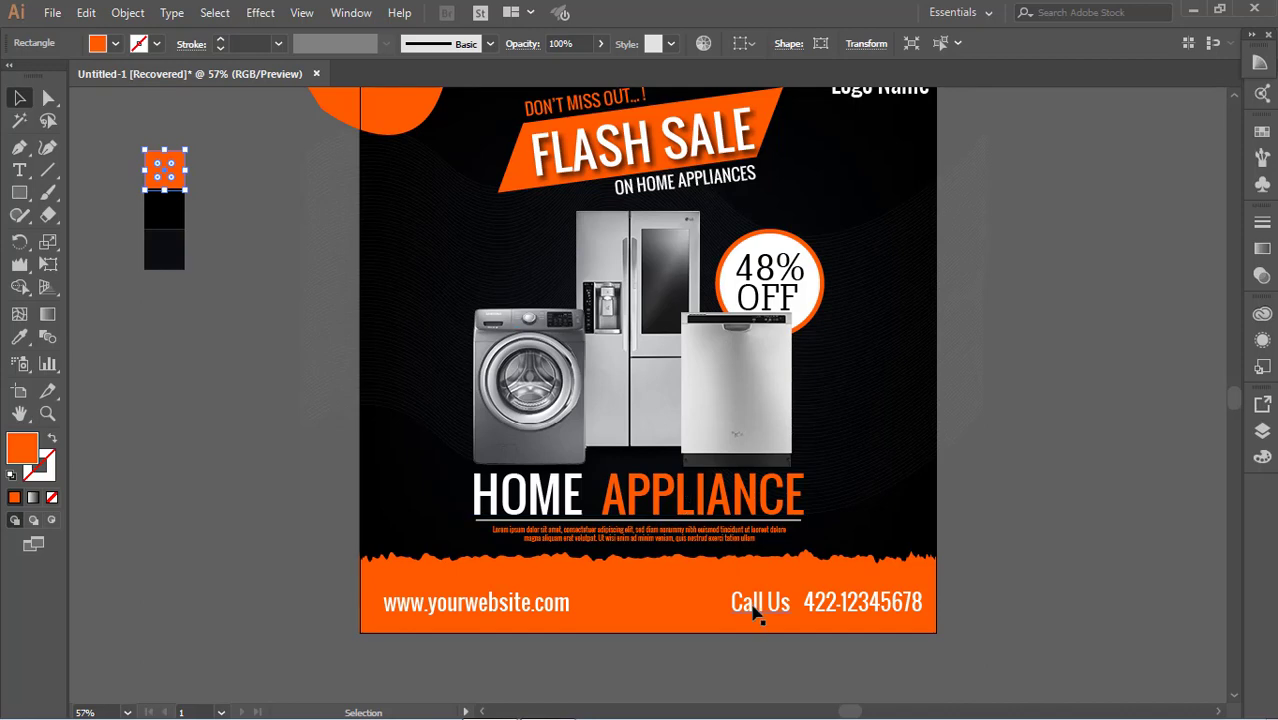
- Give the torn orange footer a white 6 pt stroke
left_click(699, 568)
left_click(97, 43)
left_click(38, 75)
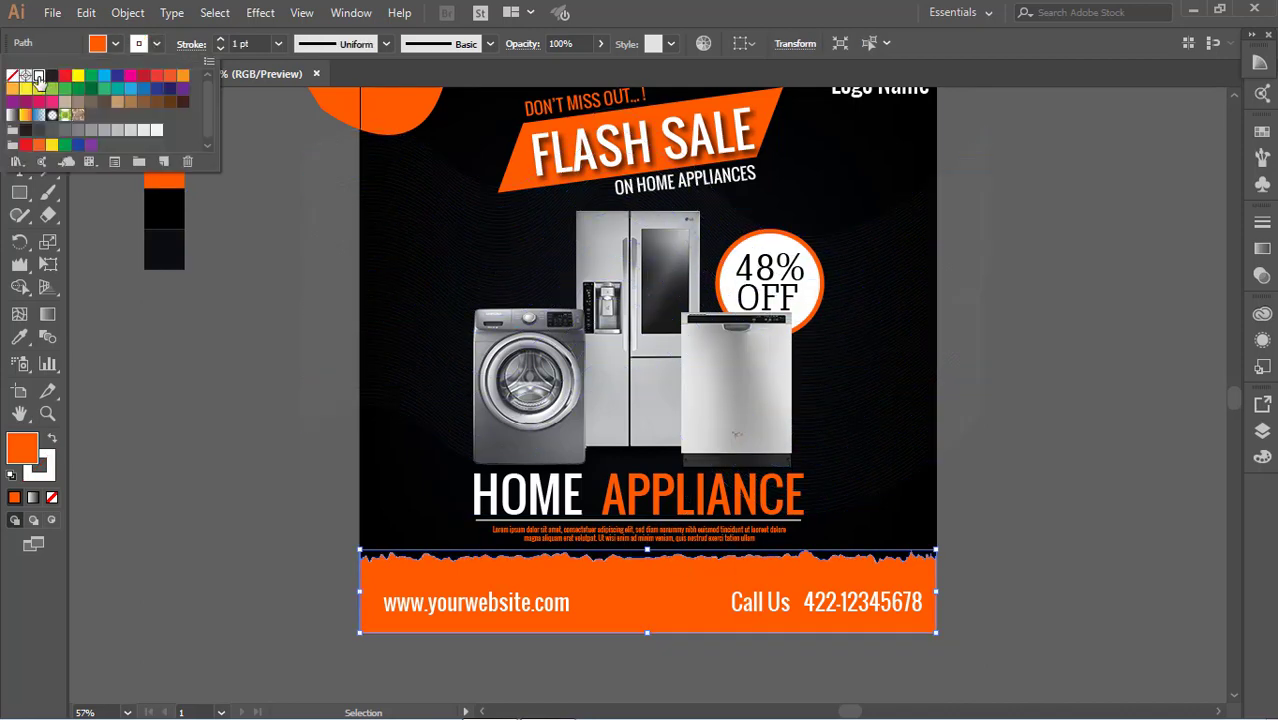
left_click(248, 43)
key("Up")
key("Up")
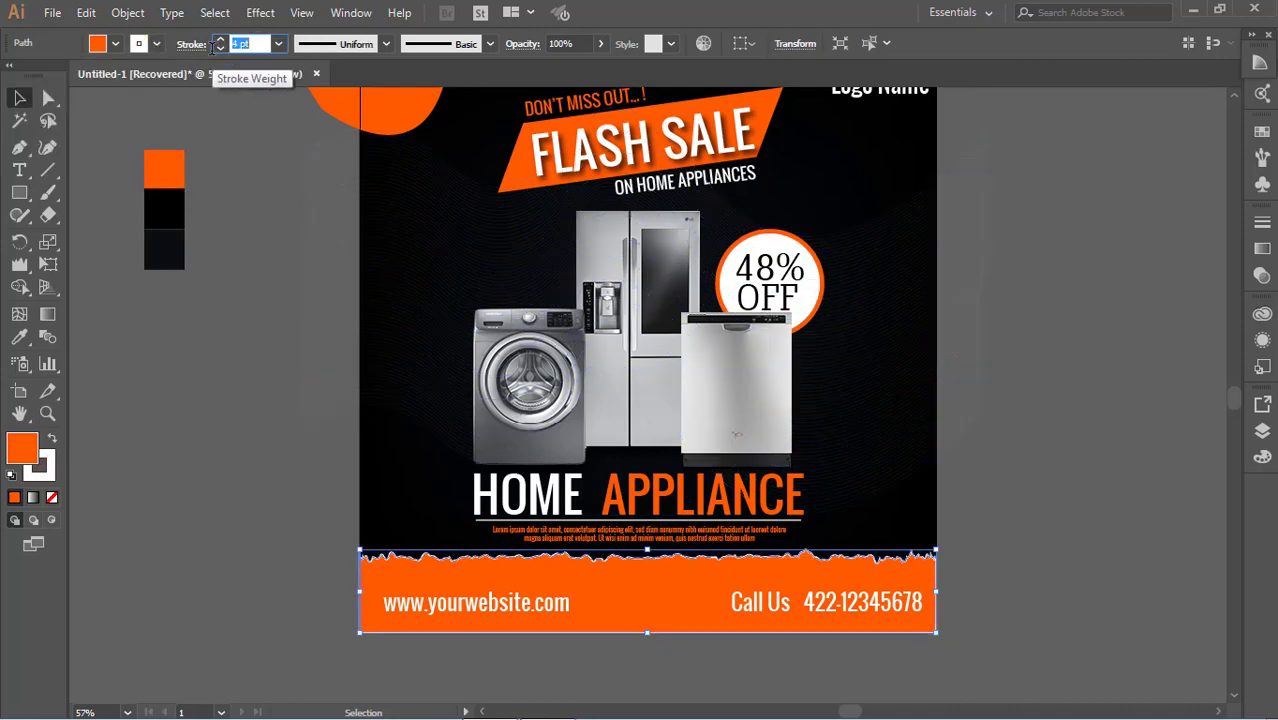
key("Up")
key("Up")
left_click(133, 118)
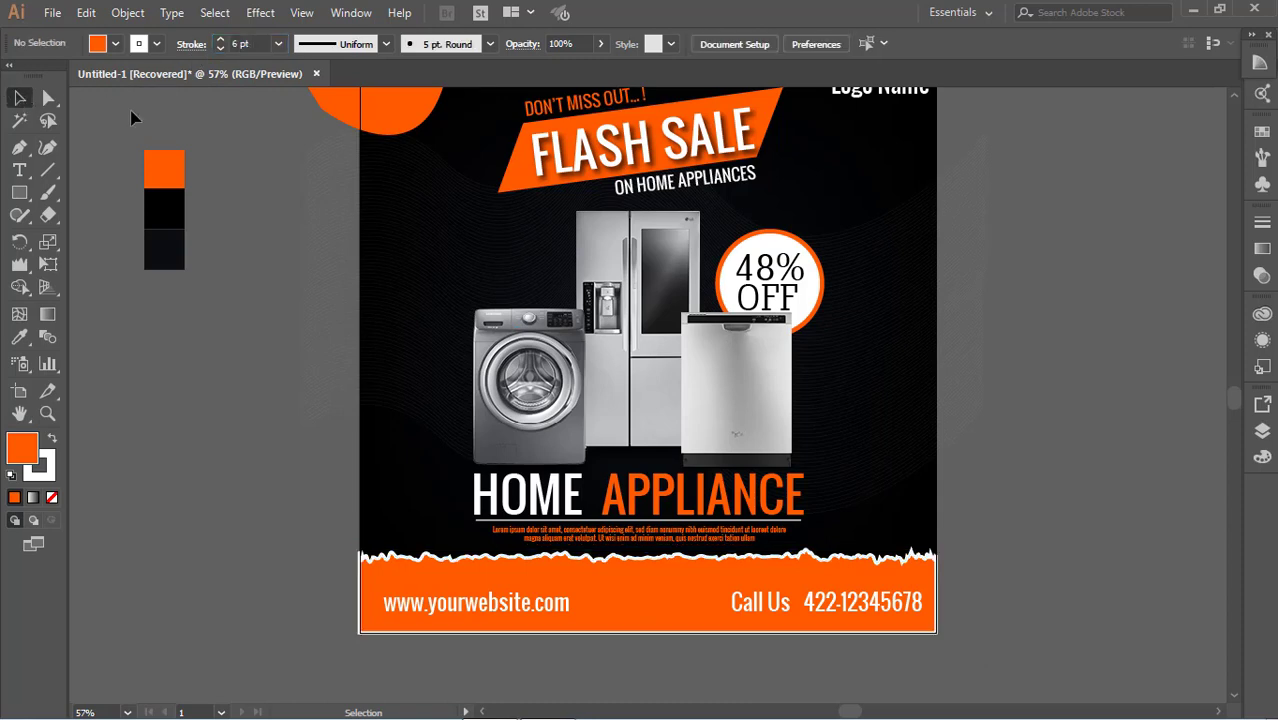
- Stretch the footer past the artboard's left, right and bottom edges
left_click(603, 588)
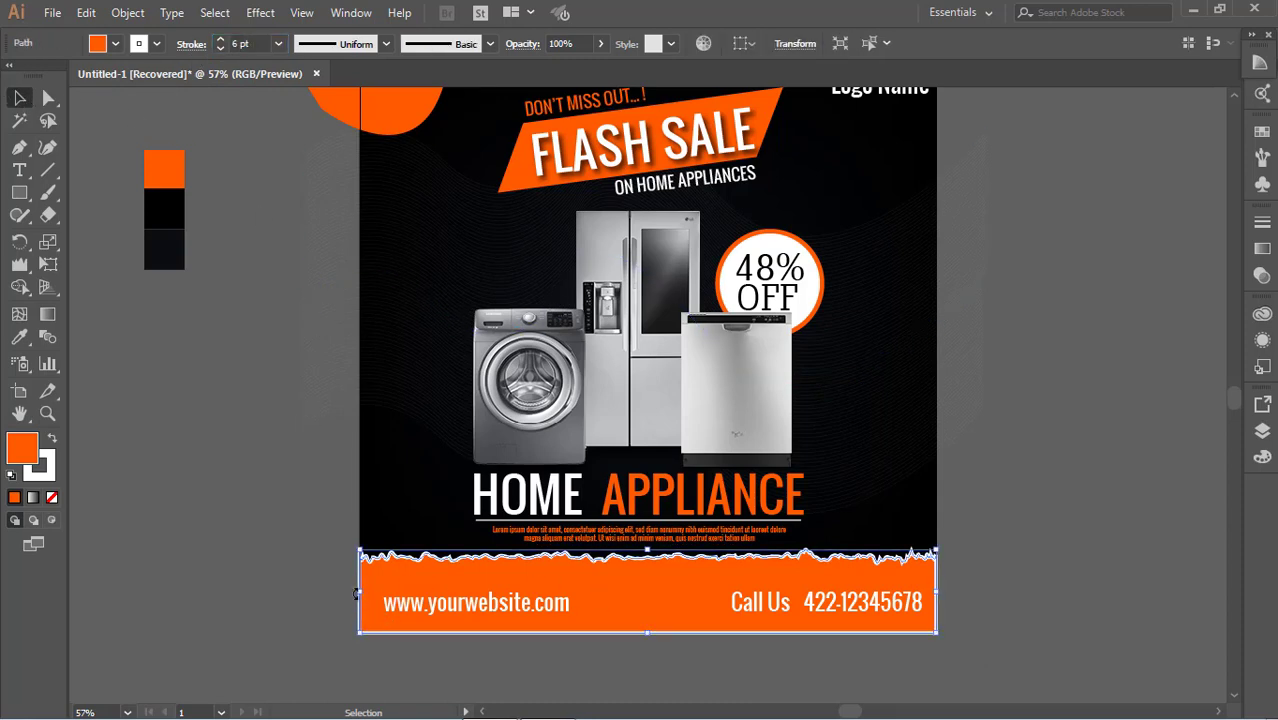
left_click_drag(358, 593, 341, 594)
left_click_drag(936, 590, 955, 588)
scroll(659, 585, "down", 1)
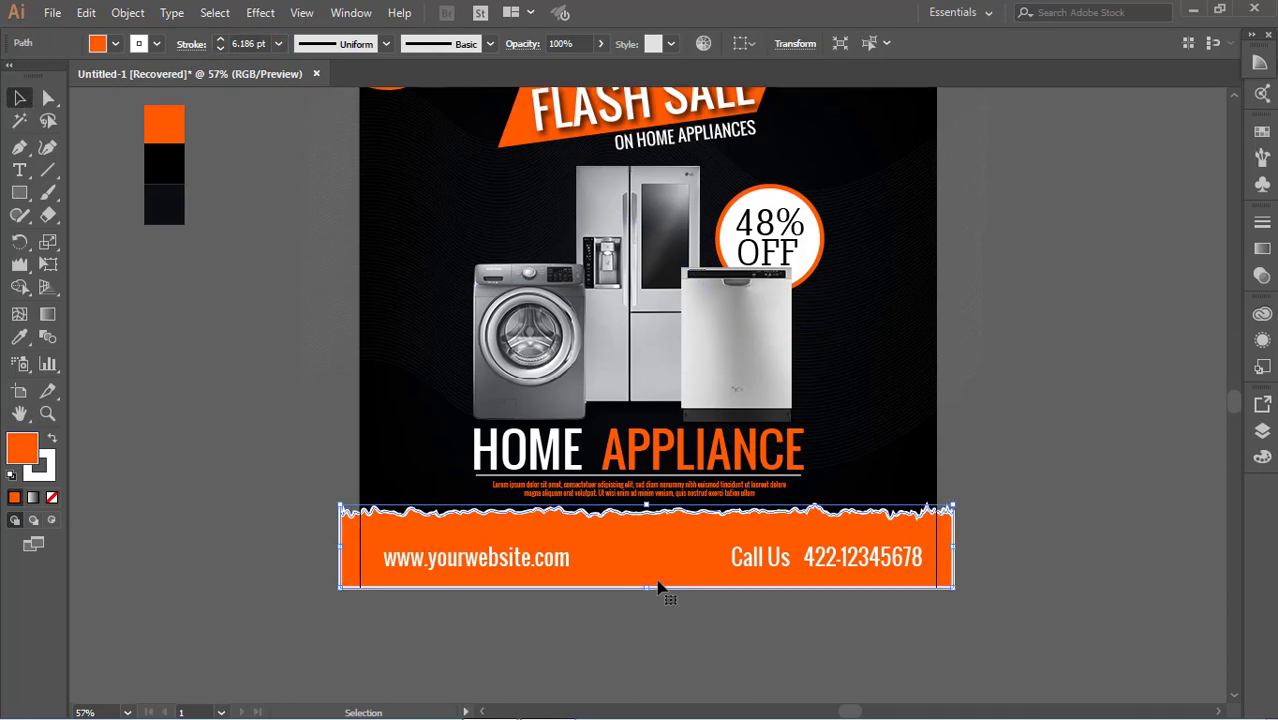
left_click_drag(638, 588, 651, 605)
left_click(654, 656)
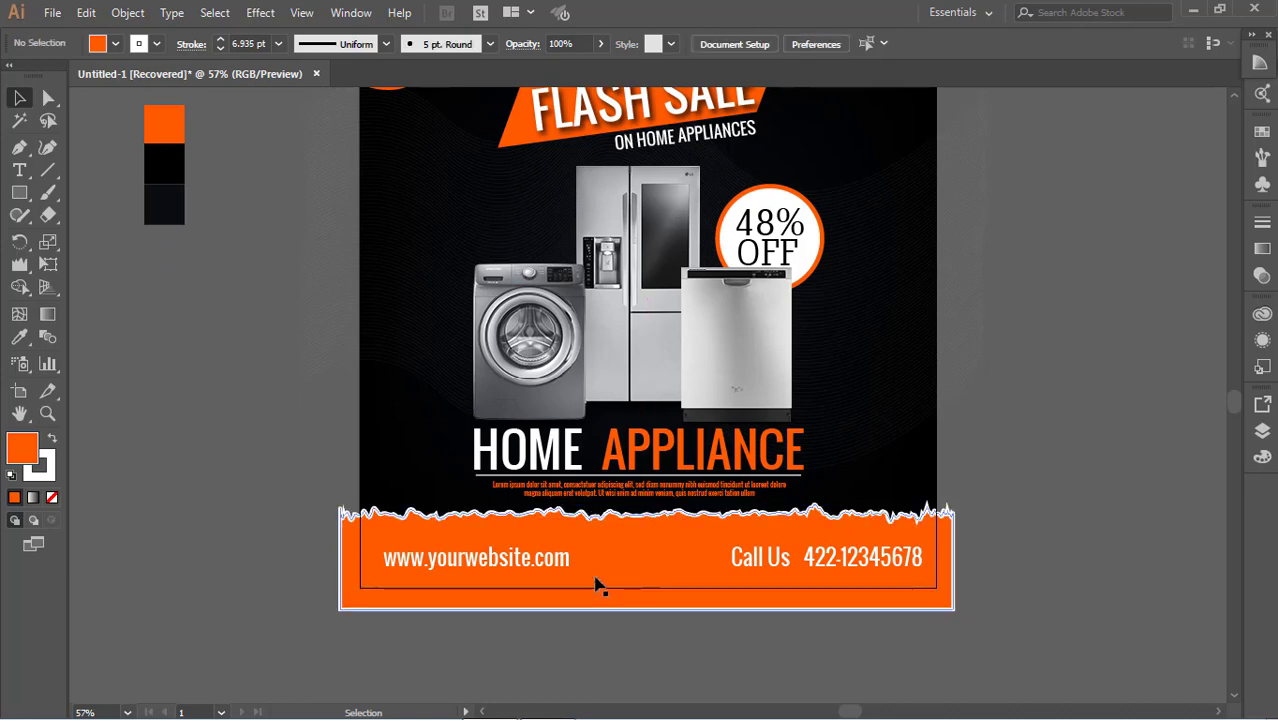
scroll(605, 520, "up", 3)
scroll(612, 458, "down", 1)
- Select and deselect the wavy-line background to check it
left_click(907, 391)
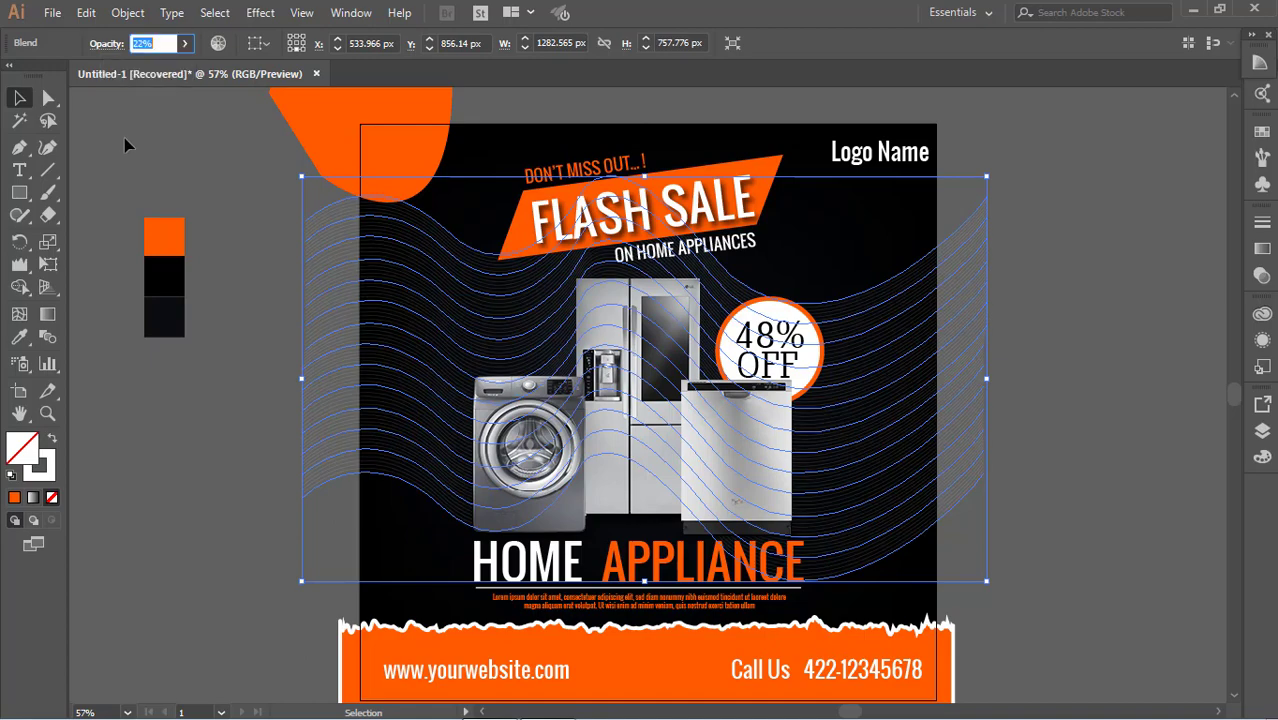
left_click(160, 175)
scroll(1175, 411, "down", 1)
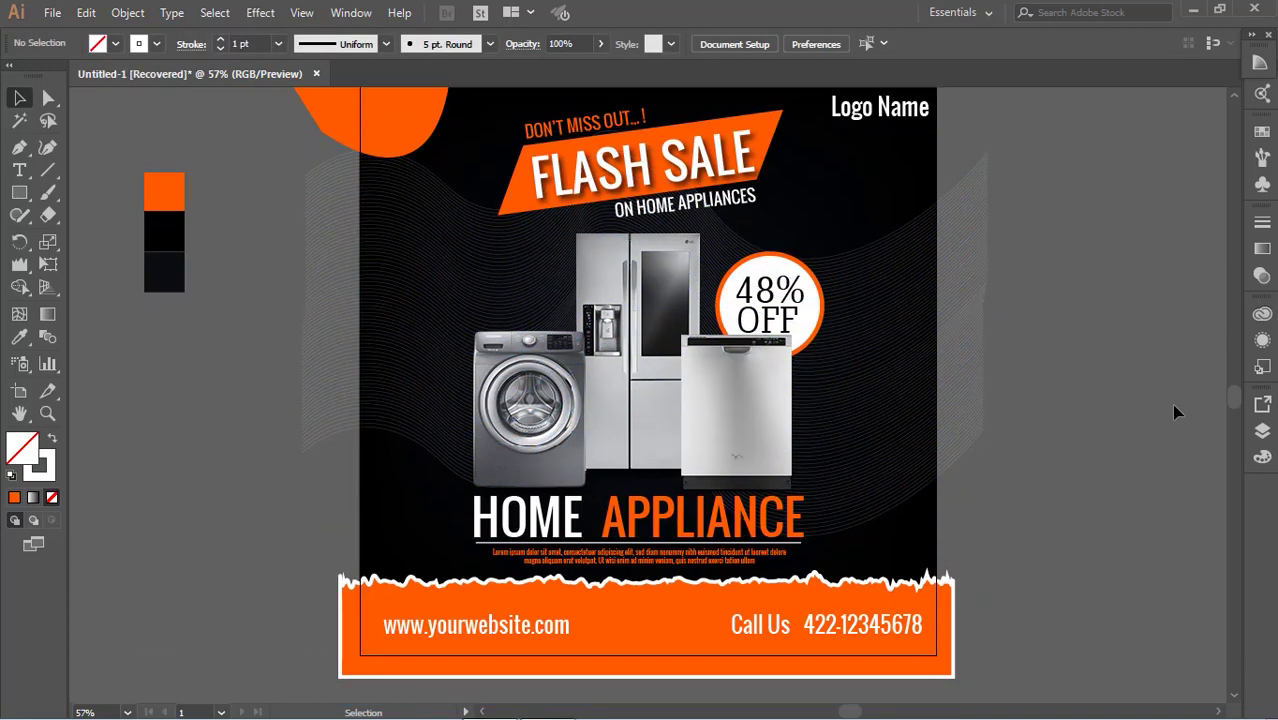
scroll(1170, 401, "up", 2)
- Reduce the footer's white stroke weight to 3 pt
left_click_drag(187, 123, 980, 630)
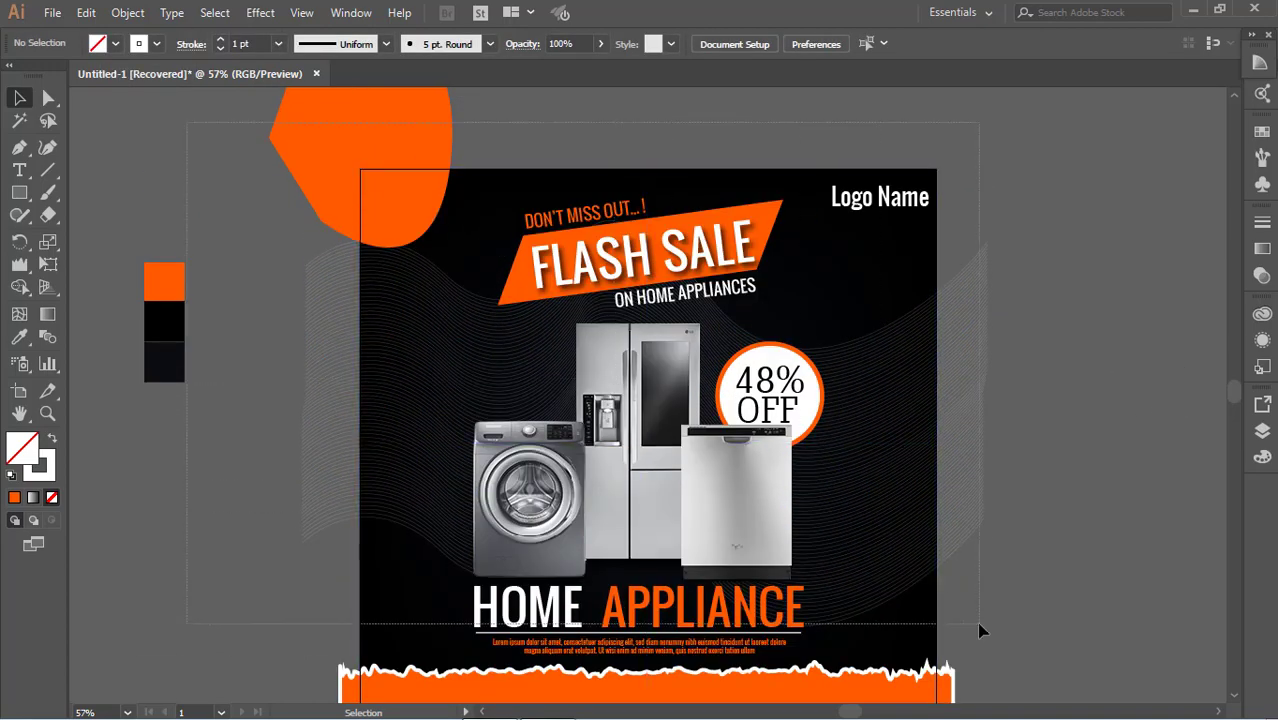
scroll(1108, 517, "down", 1)
scroll(1140, 517, "down", 2)
left_click(980, 560)
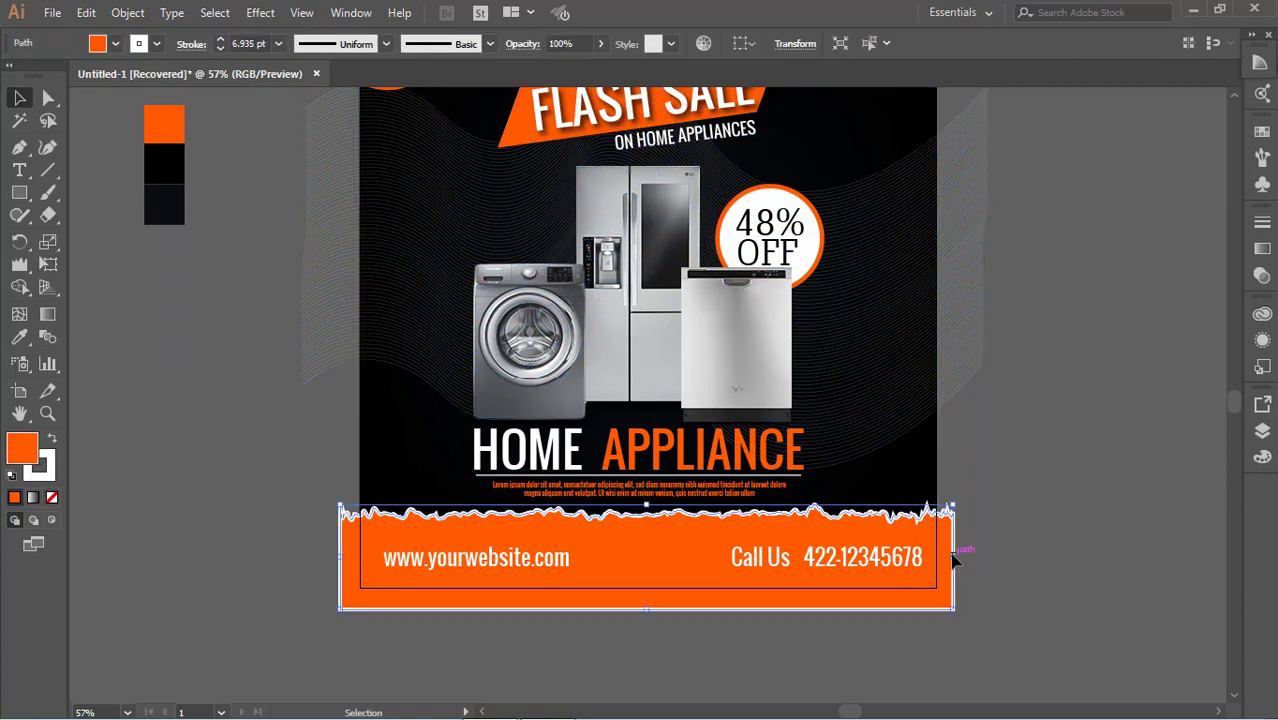
left_click(220, 47)
left_click(220, 47)
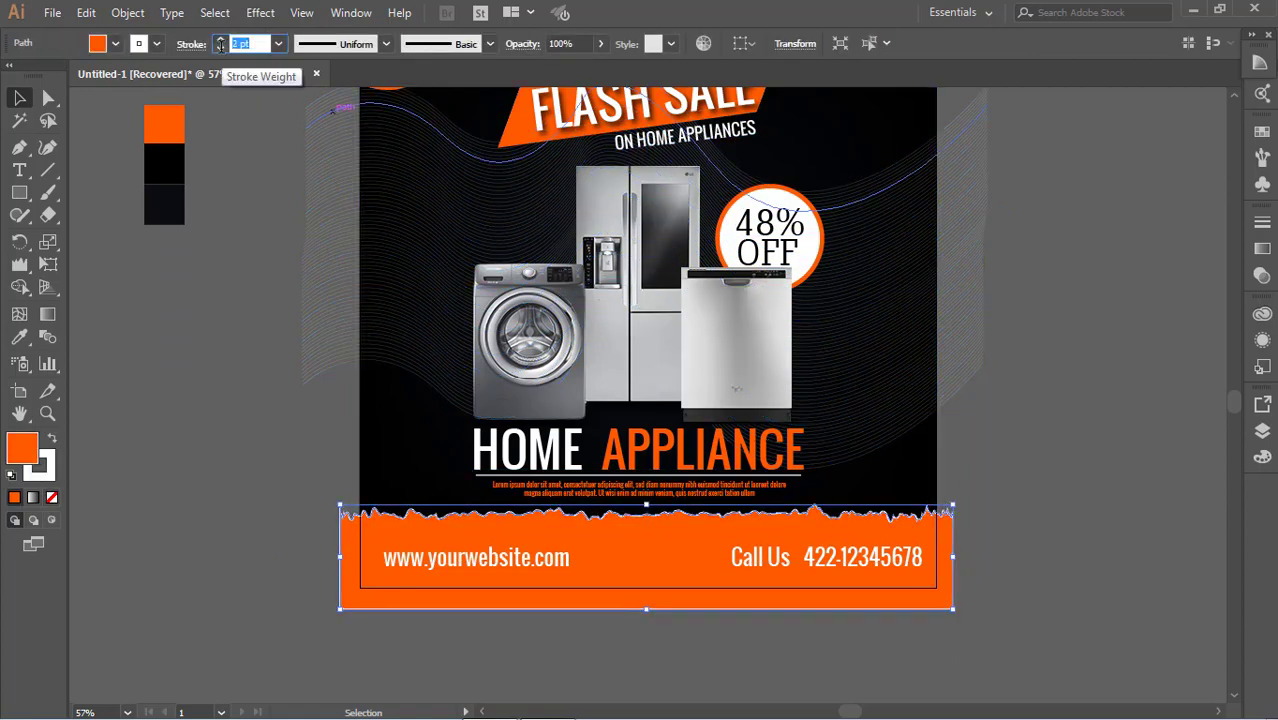
left_click(305, 294)
- Select and deselect the wavy-lines artwork to inspect it
scroll(257, 337, "up", 1)
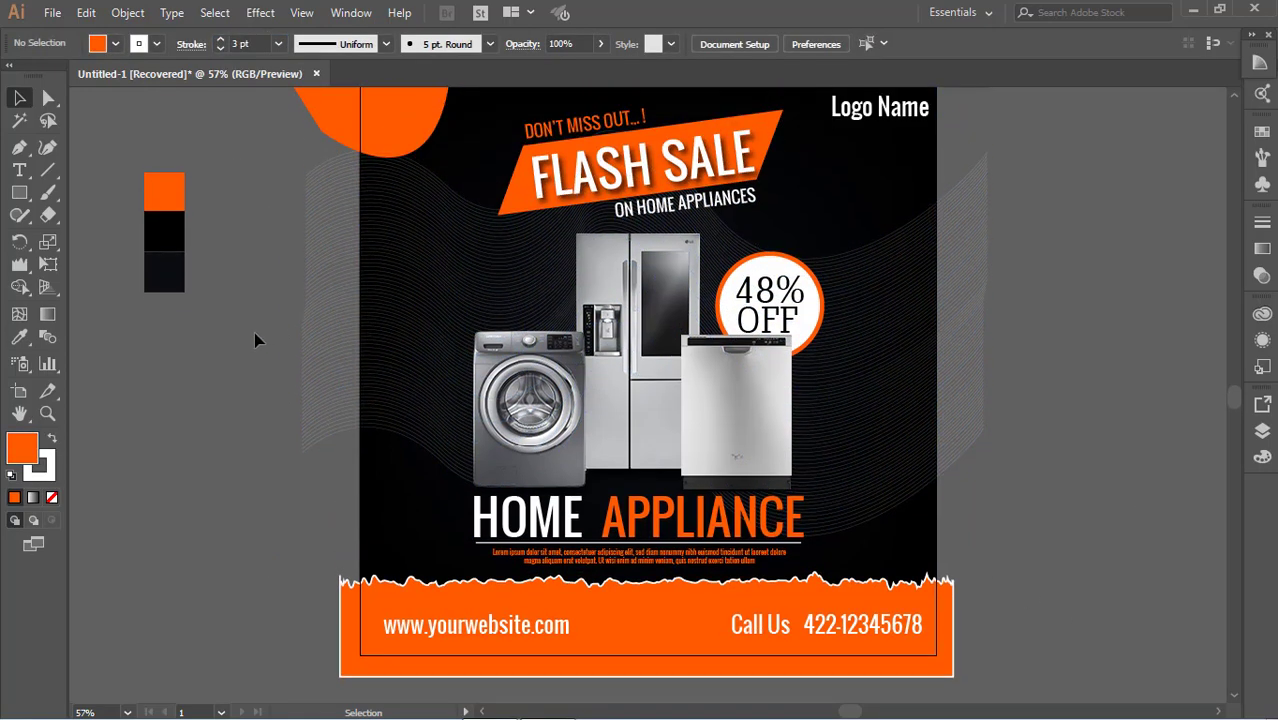
scroll(284, 229, "up", 2)
scroll(284, 226, "down", 2)
scroll(978, 644, "down", 1)
left_click(978, 644)
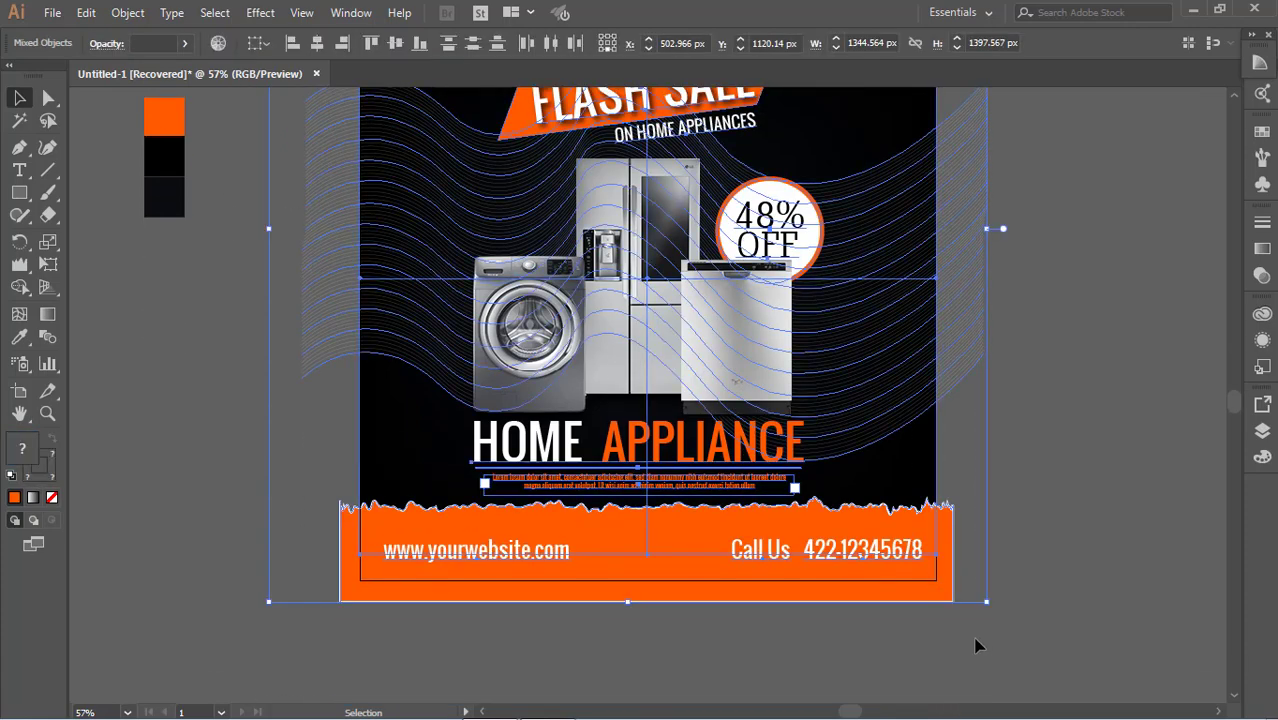
left_click(1028, 500)
- Unlock all locked artwork with Object > Unlock All
scroll(1030, 505, "up", 2)
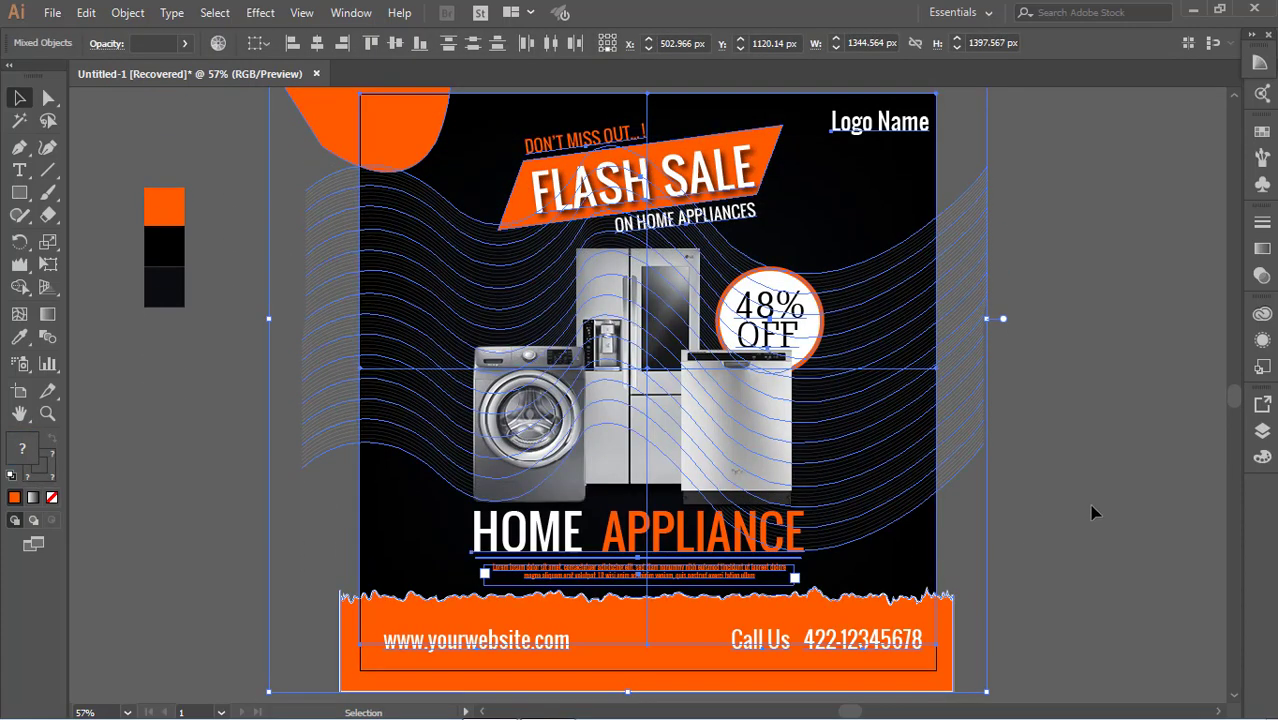
left_click(712, 420)
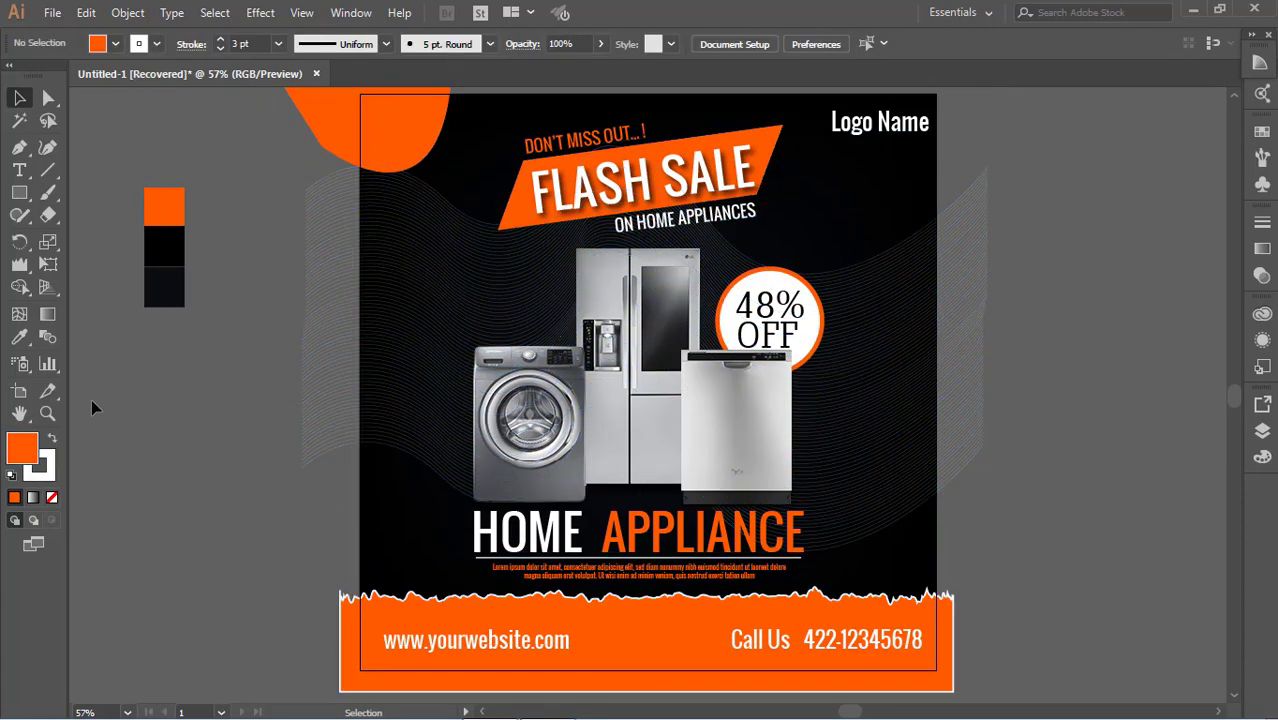
left_click(127, 13)
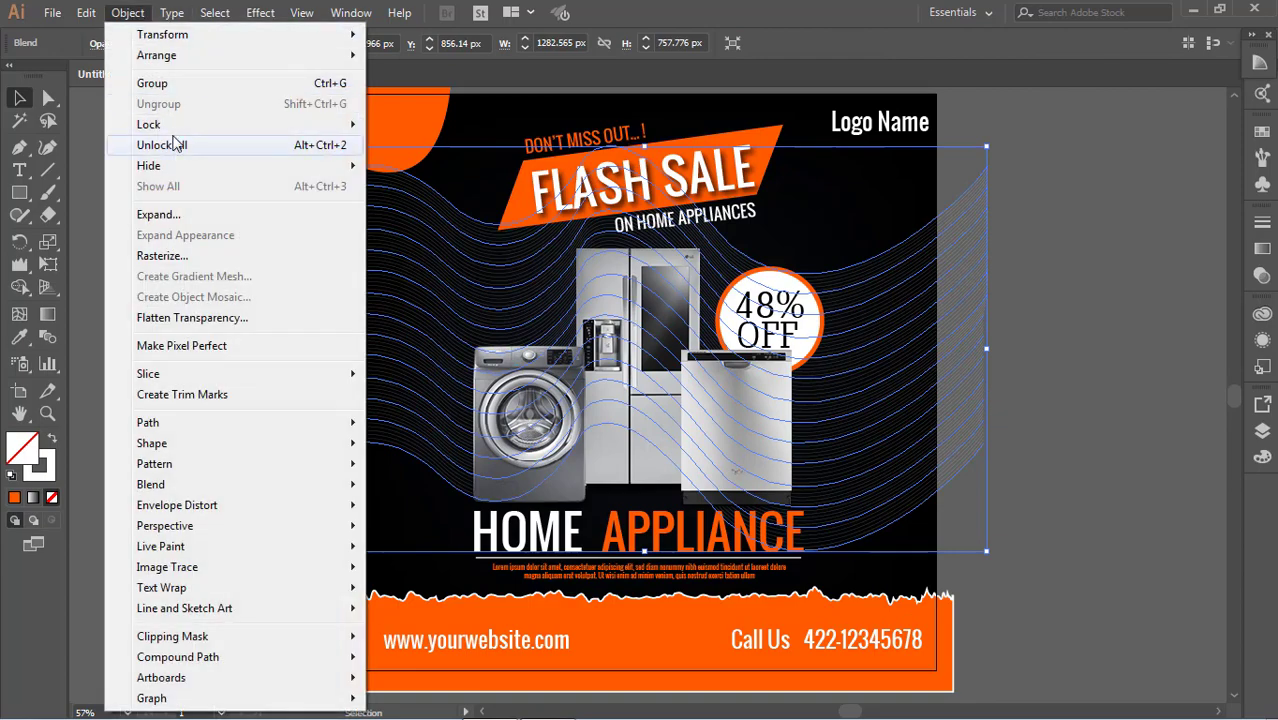
left_click(175, 145)
left_click(1037, 433)
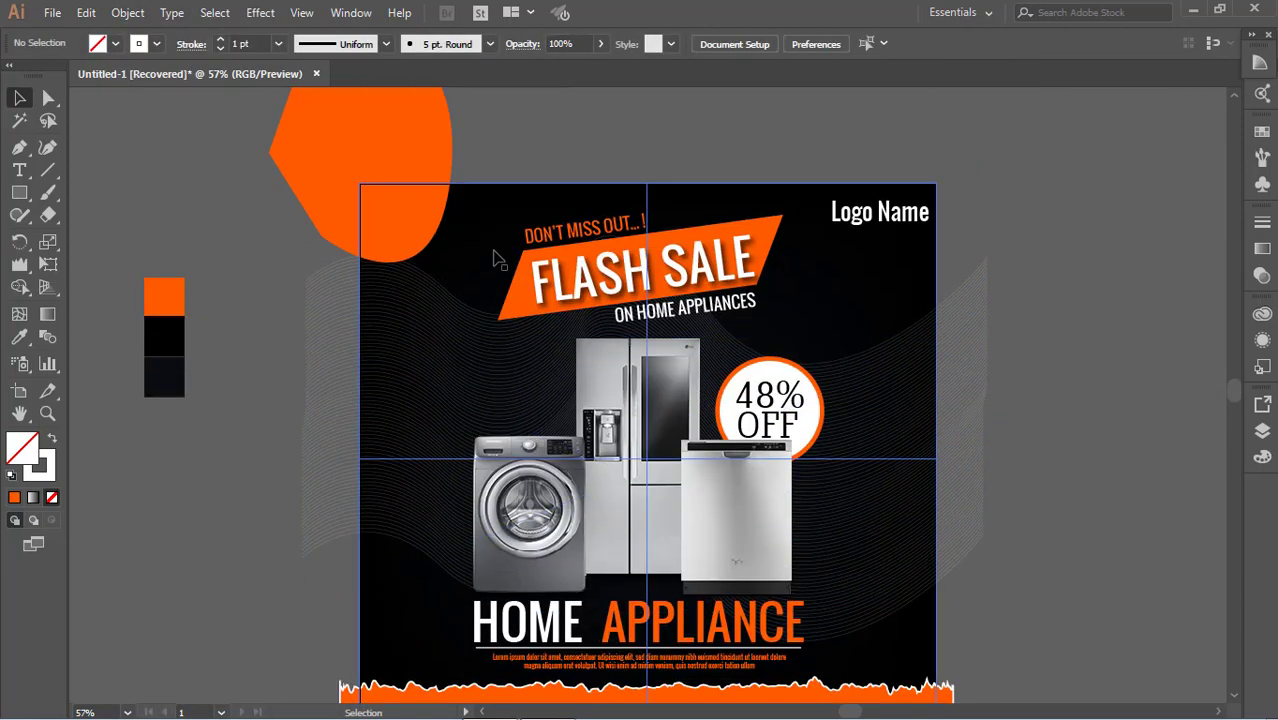
left_click_drag(497, 260, 1049, 670)
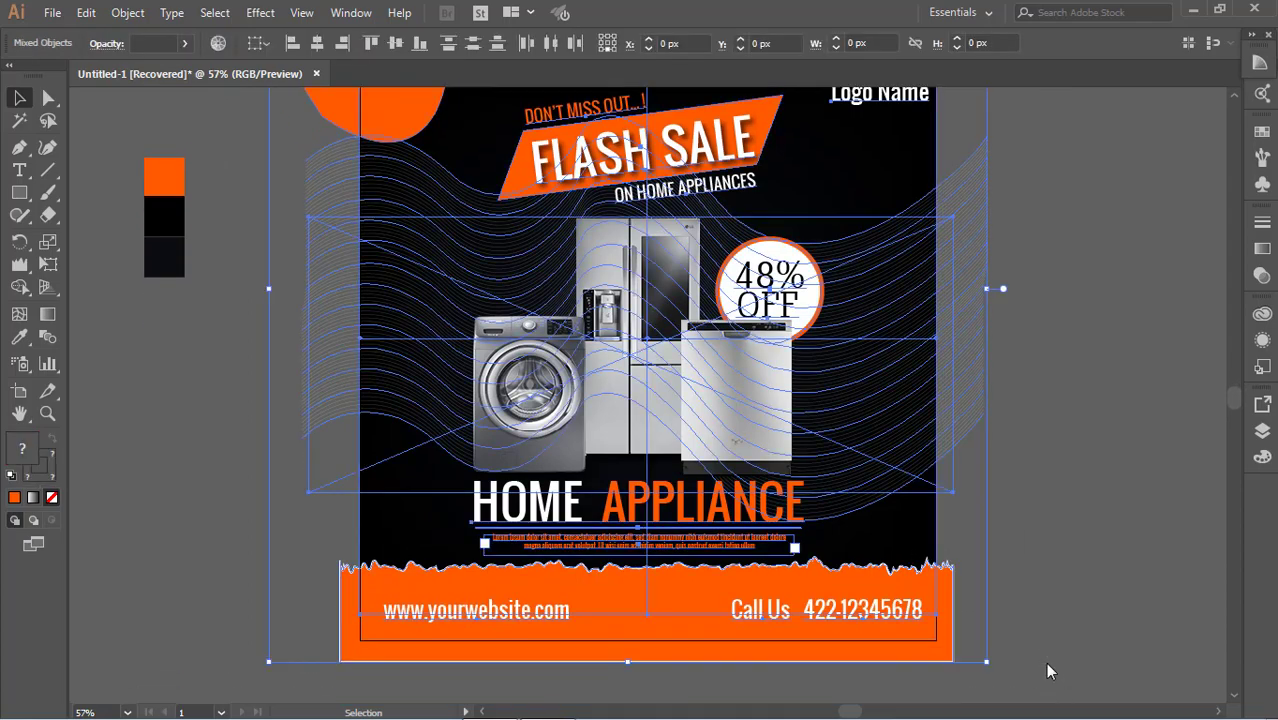
scroll(1132, 516, "up", 3)
- Raise the orange corner blob slightly and wrinkle its lower edge
left_click(1132, 516)
left_click_drag(399, 222, 404, 199)
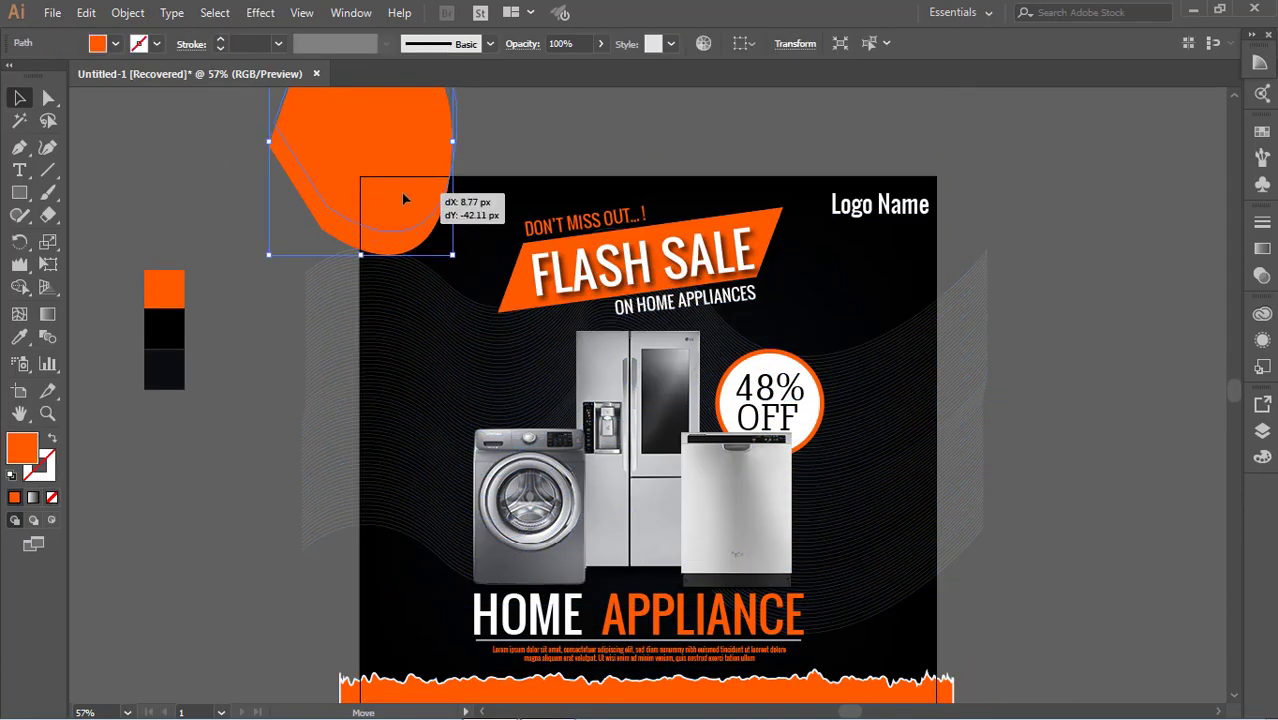
left_click(19, 264)
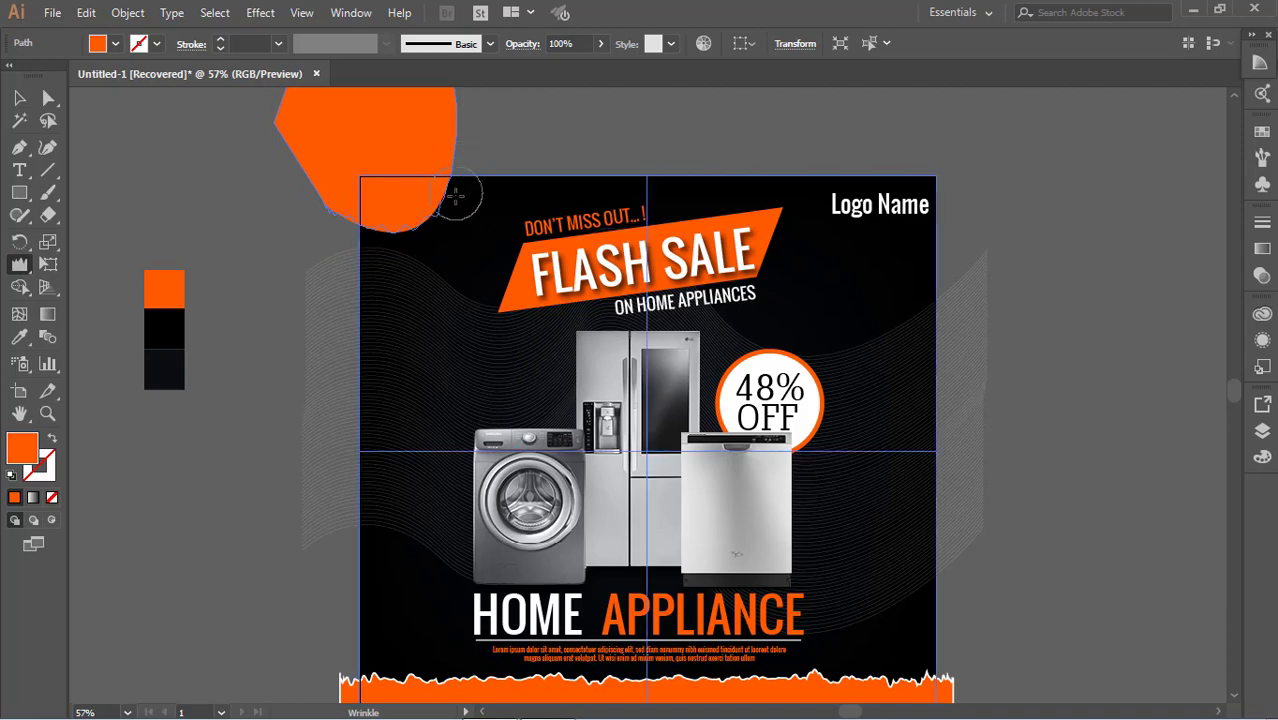
left_click(455, 196)
key("v")
- Marquee-select the flyer artwork, then dismiss its context menu
scroll(262, 124, "down", 1)
left_click_drag(241, 107, 993, 680)
right_click(722, 316)
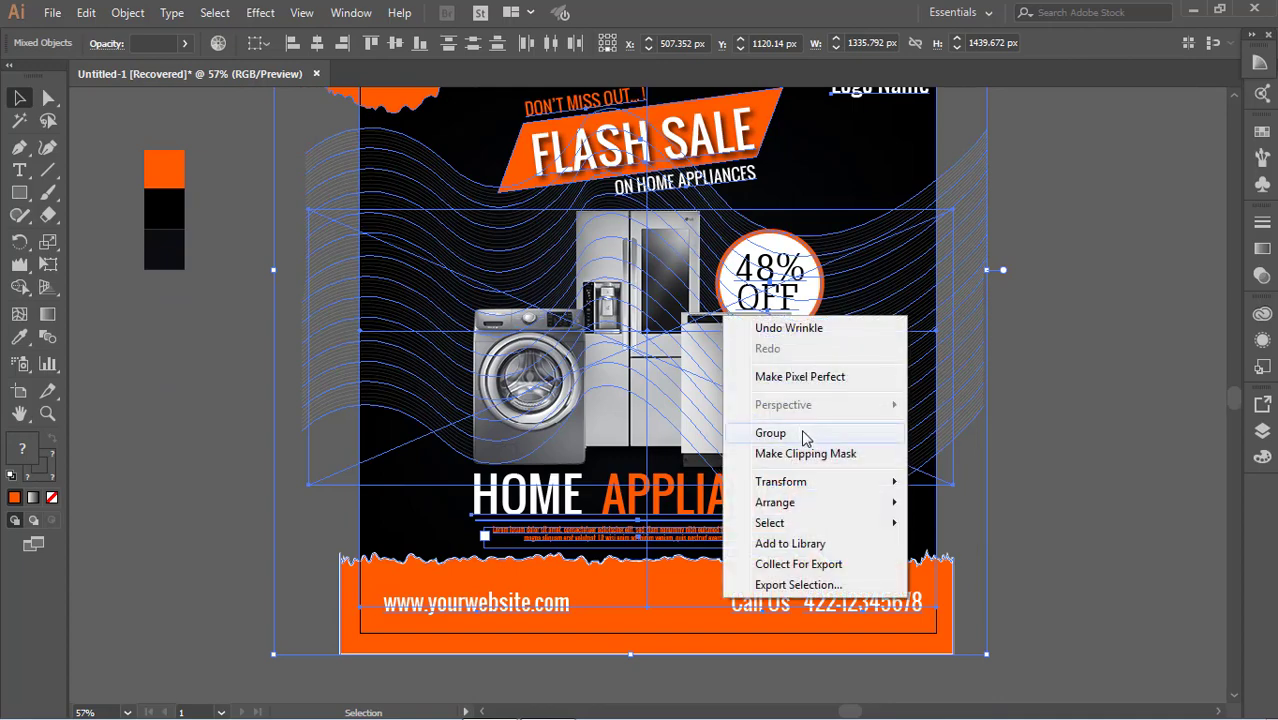
left_click(1061, 451)
scroll(1061, 451, "up", 2)
left_click(19, 195)
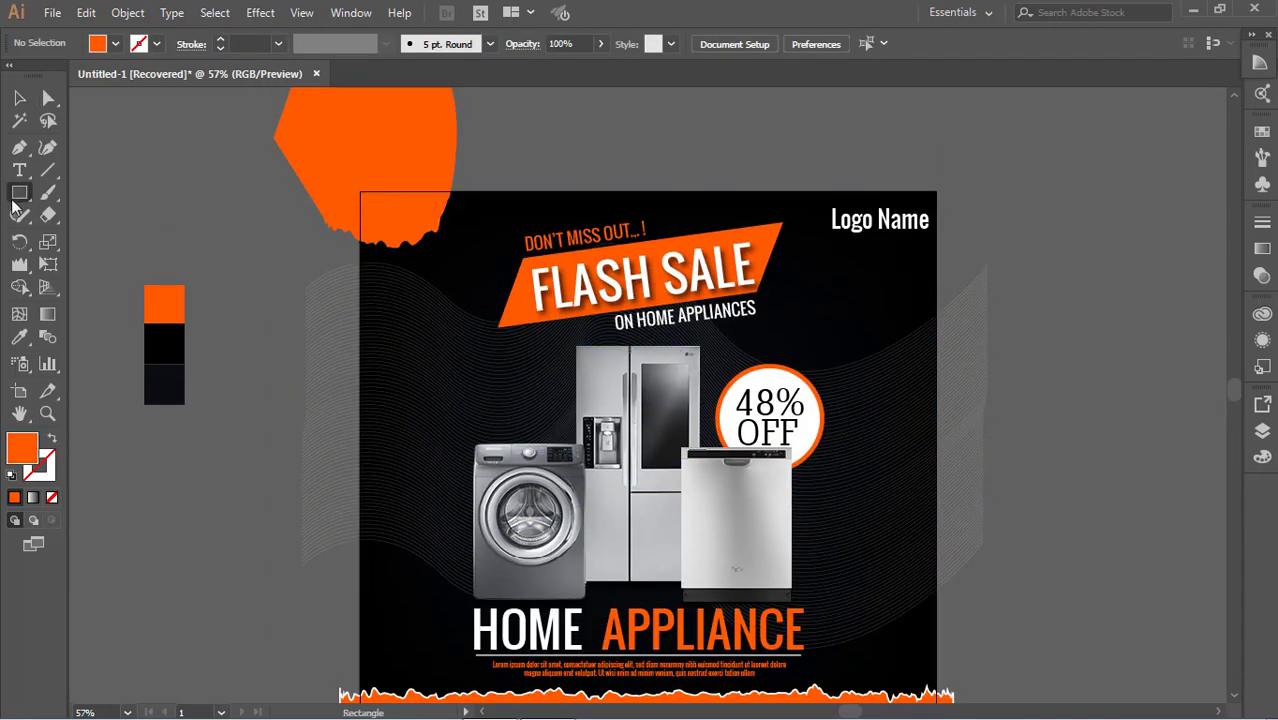
- Draw a 1079 px square over the artboard and clip all artwork to it
left_click_drag(359, 189, 935, 602)
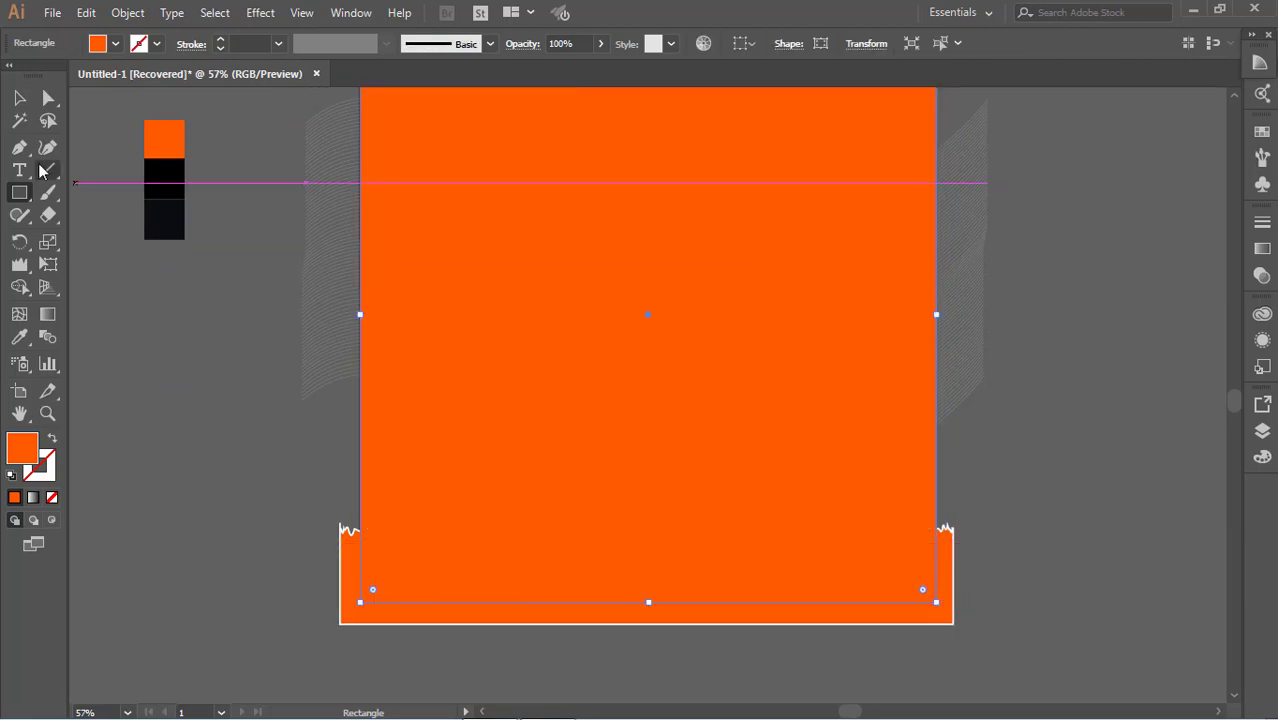
key("v")
key("ctrl+a")
right_click(337, 280)
left_click(400, 406)
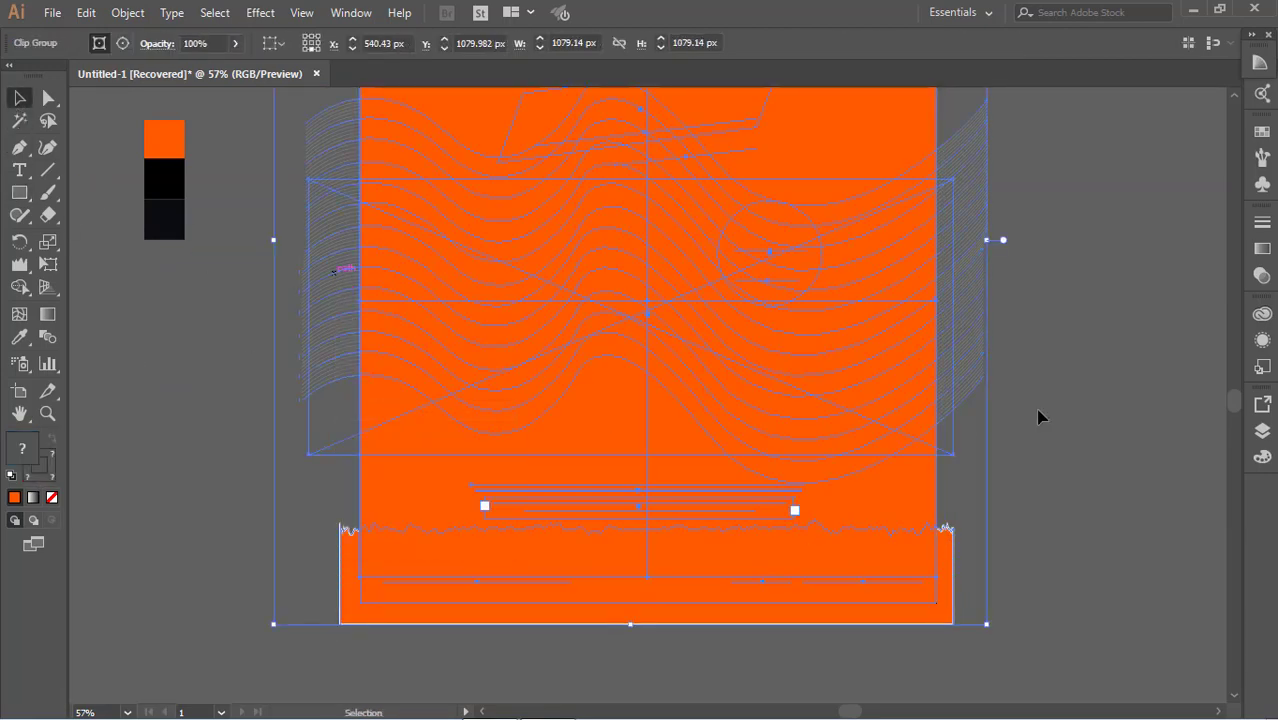
- Enter the clip group to edit its contents
left_click(1055, 413)
scroll(1055, 413, "up", 2)
scroll(1055, 413, "down", 1)
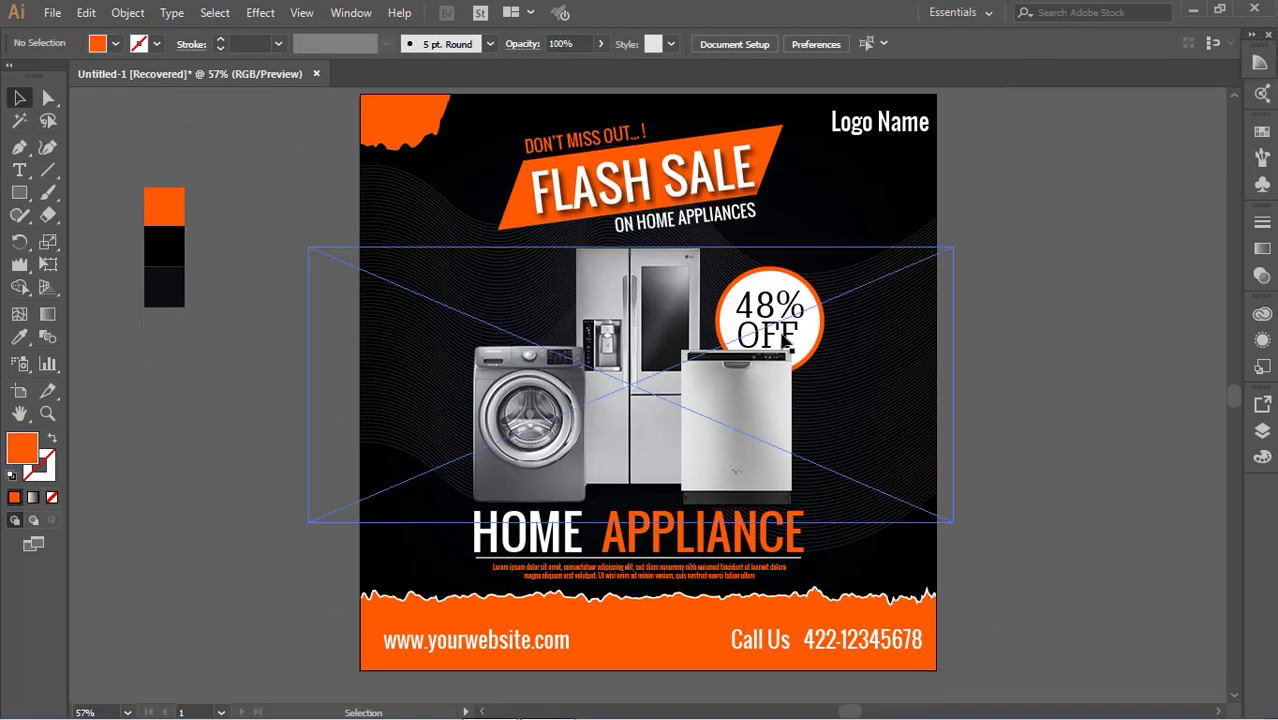
double_click(413, 138)
- Give the wrinkled orange corner blob a white 3 pt stroke
scroll(413, 138, "up", 2)
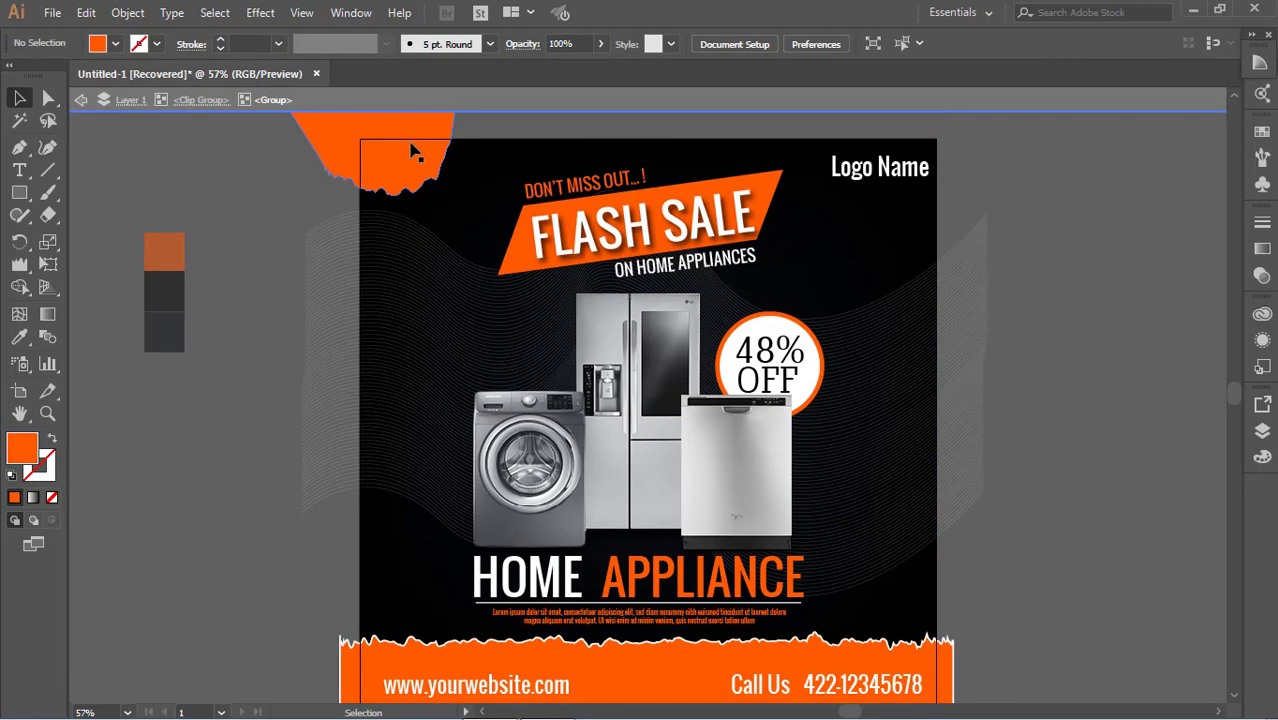
left_click(156, 44)
left_click(40, 80)
left_click(222, 44)
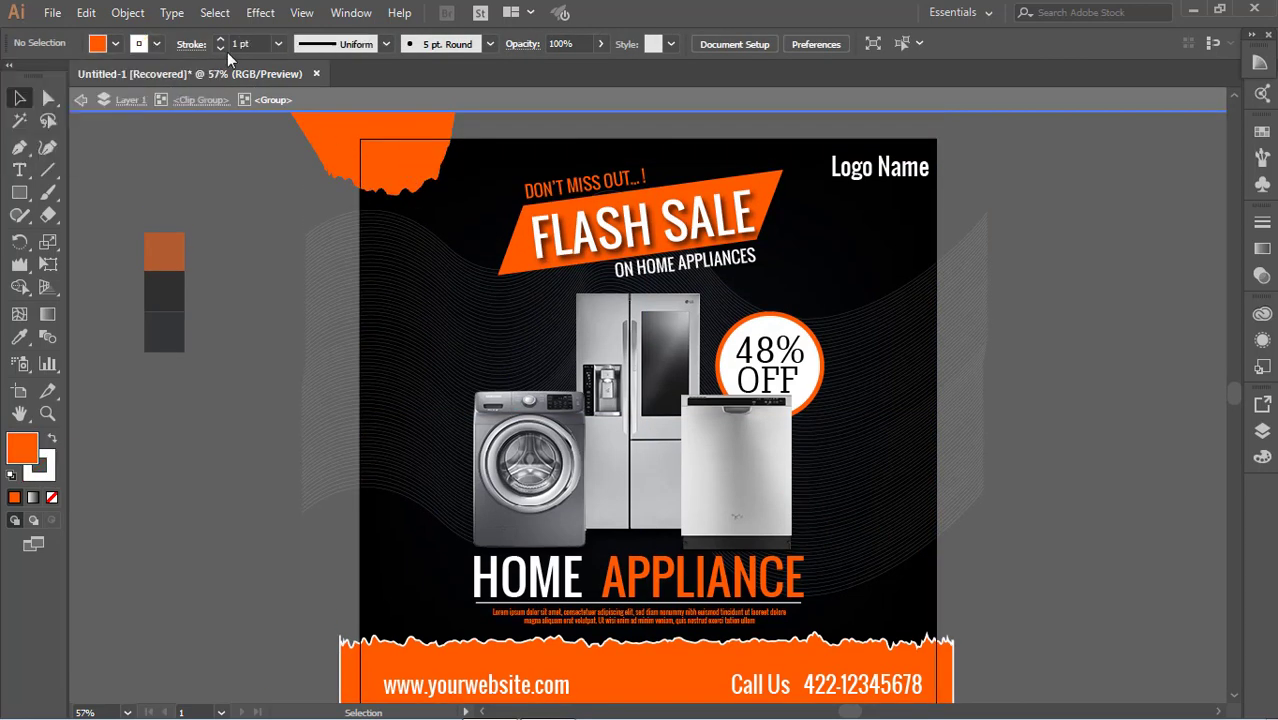
type("3")
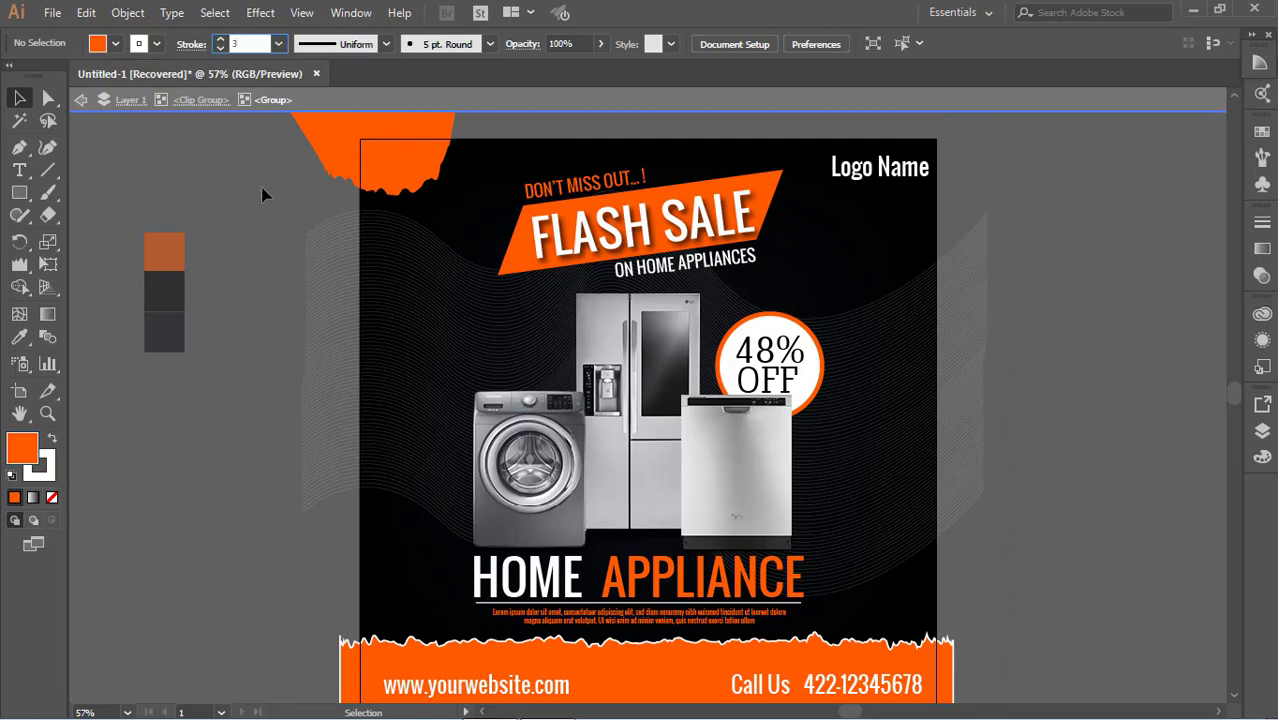
left_click(419, 163)
left_click(156, 44)
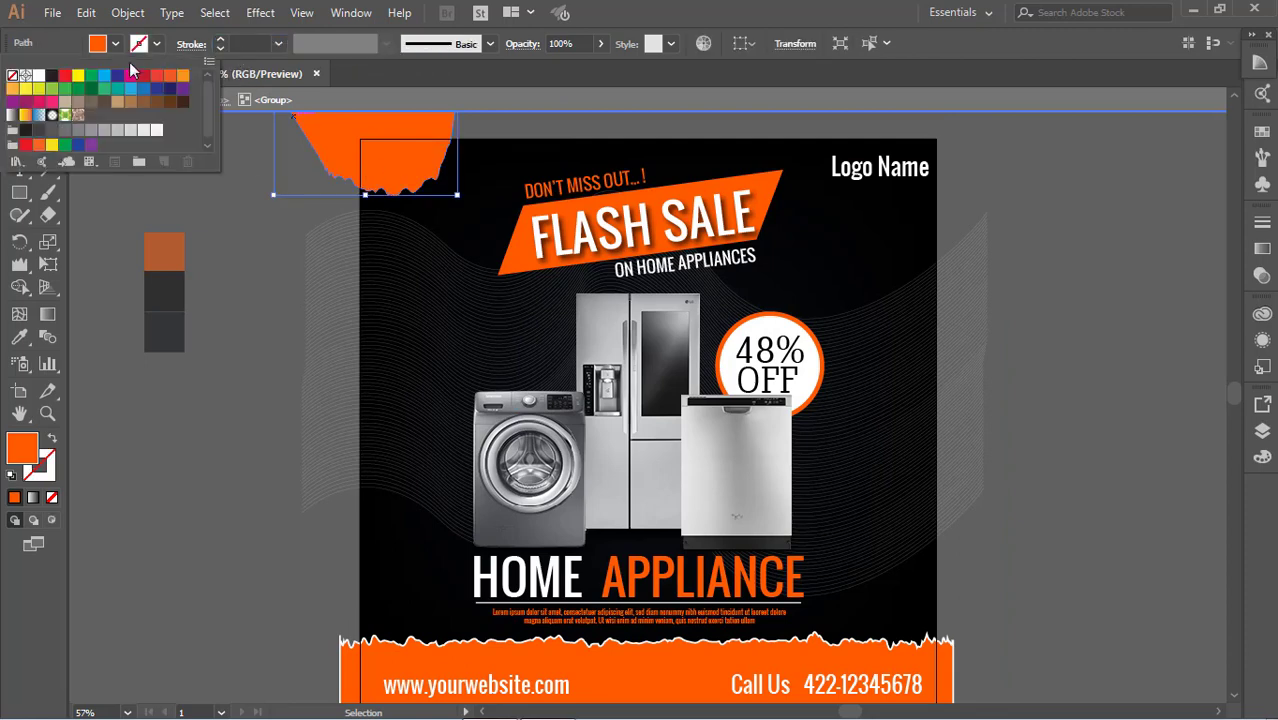
left_click(38, 76)
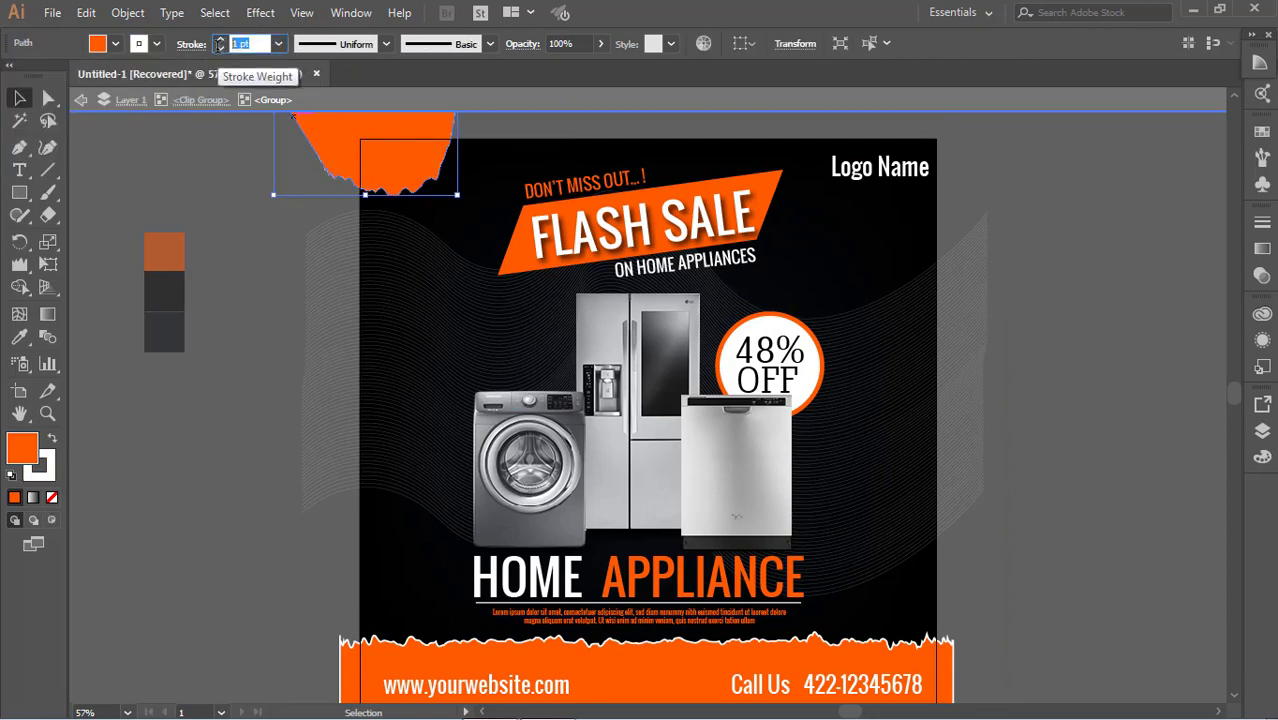
left_click(218, 195)
- Exit isolation mode back to the full clipped flyer
scroll(218, 195, "down", 2)
left_click(81, 99)
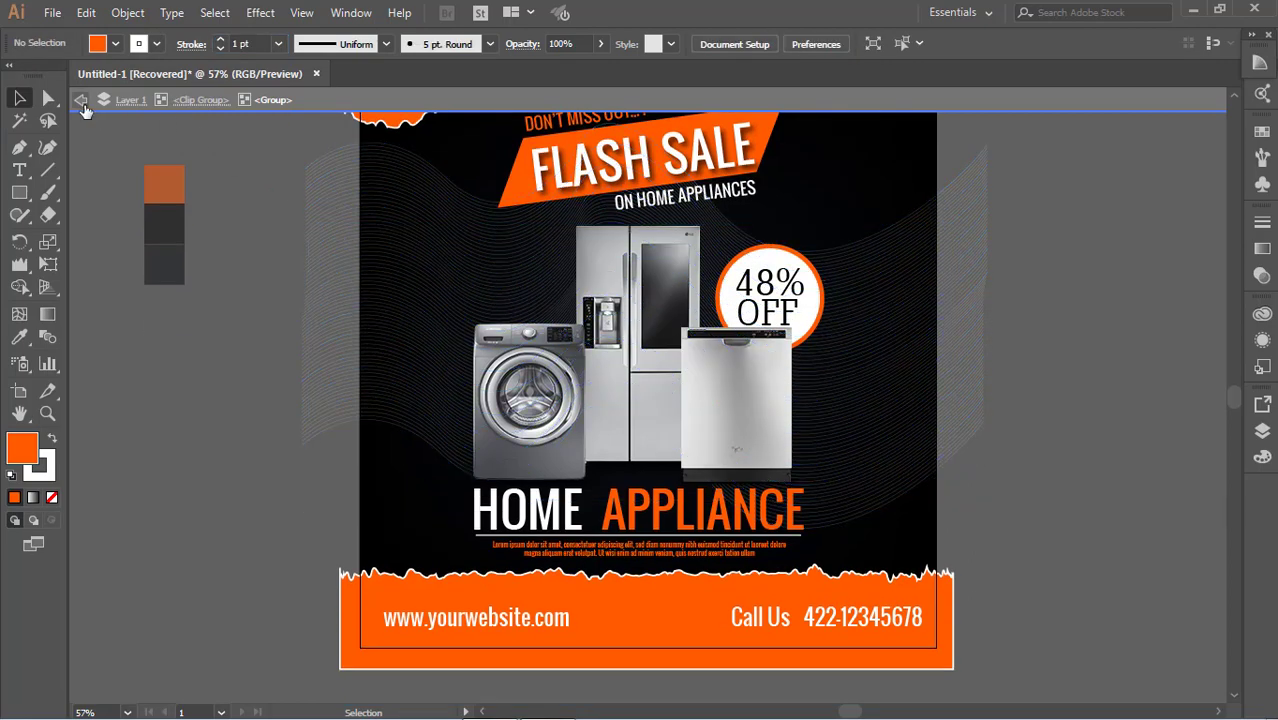
left_click(81, 99)
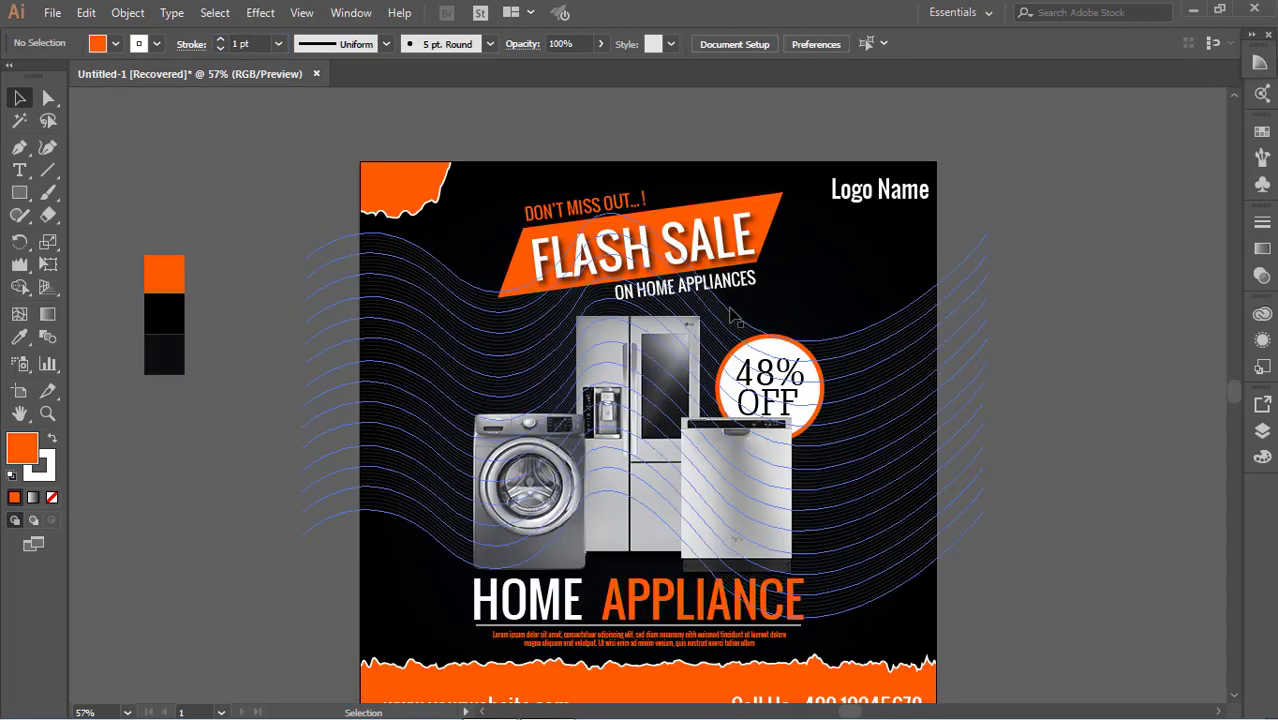
scroll(1020, 570, "down", 1)
scroll(1020, 570, "up", 1)
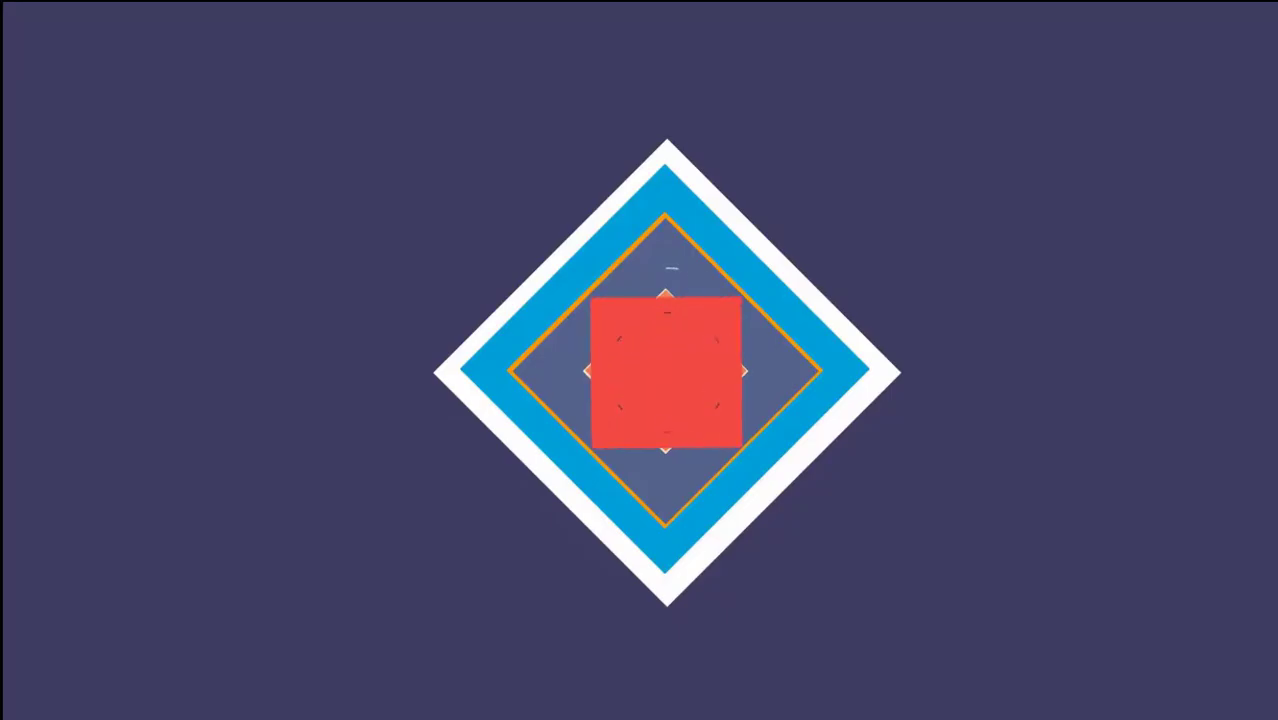